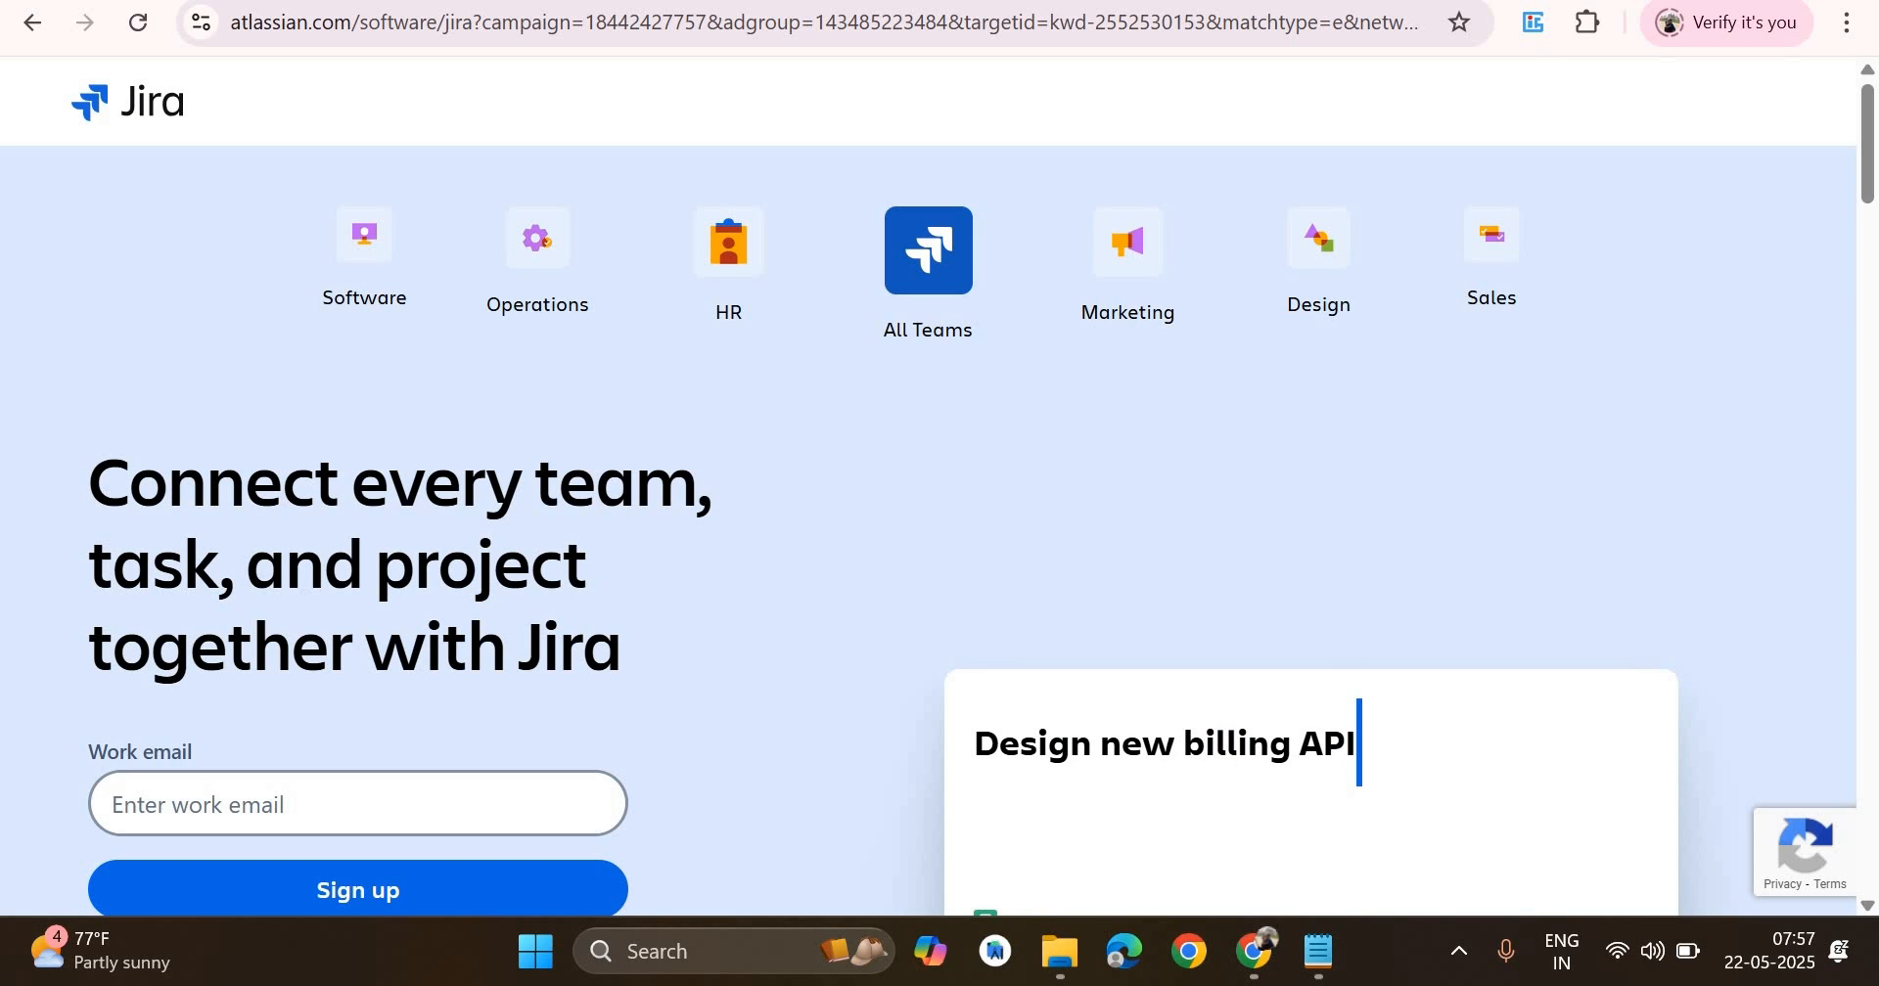
- Sign up for Jira with the second listed Google account and create a site under the suggested name
scroll(940, 528, "down", 3)
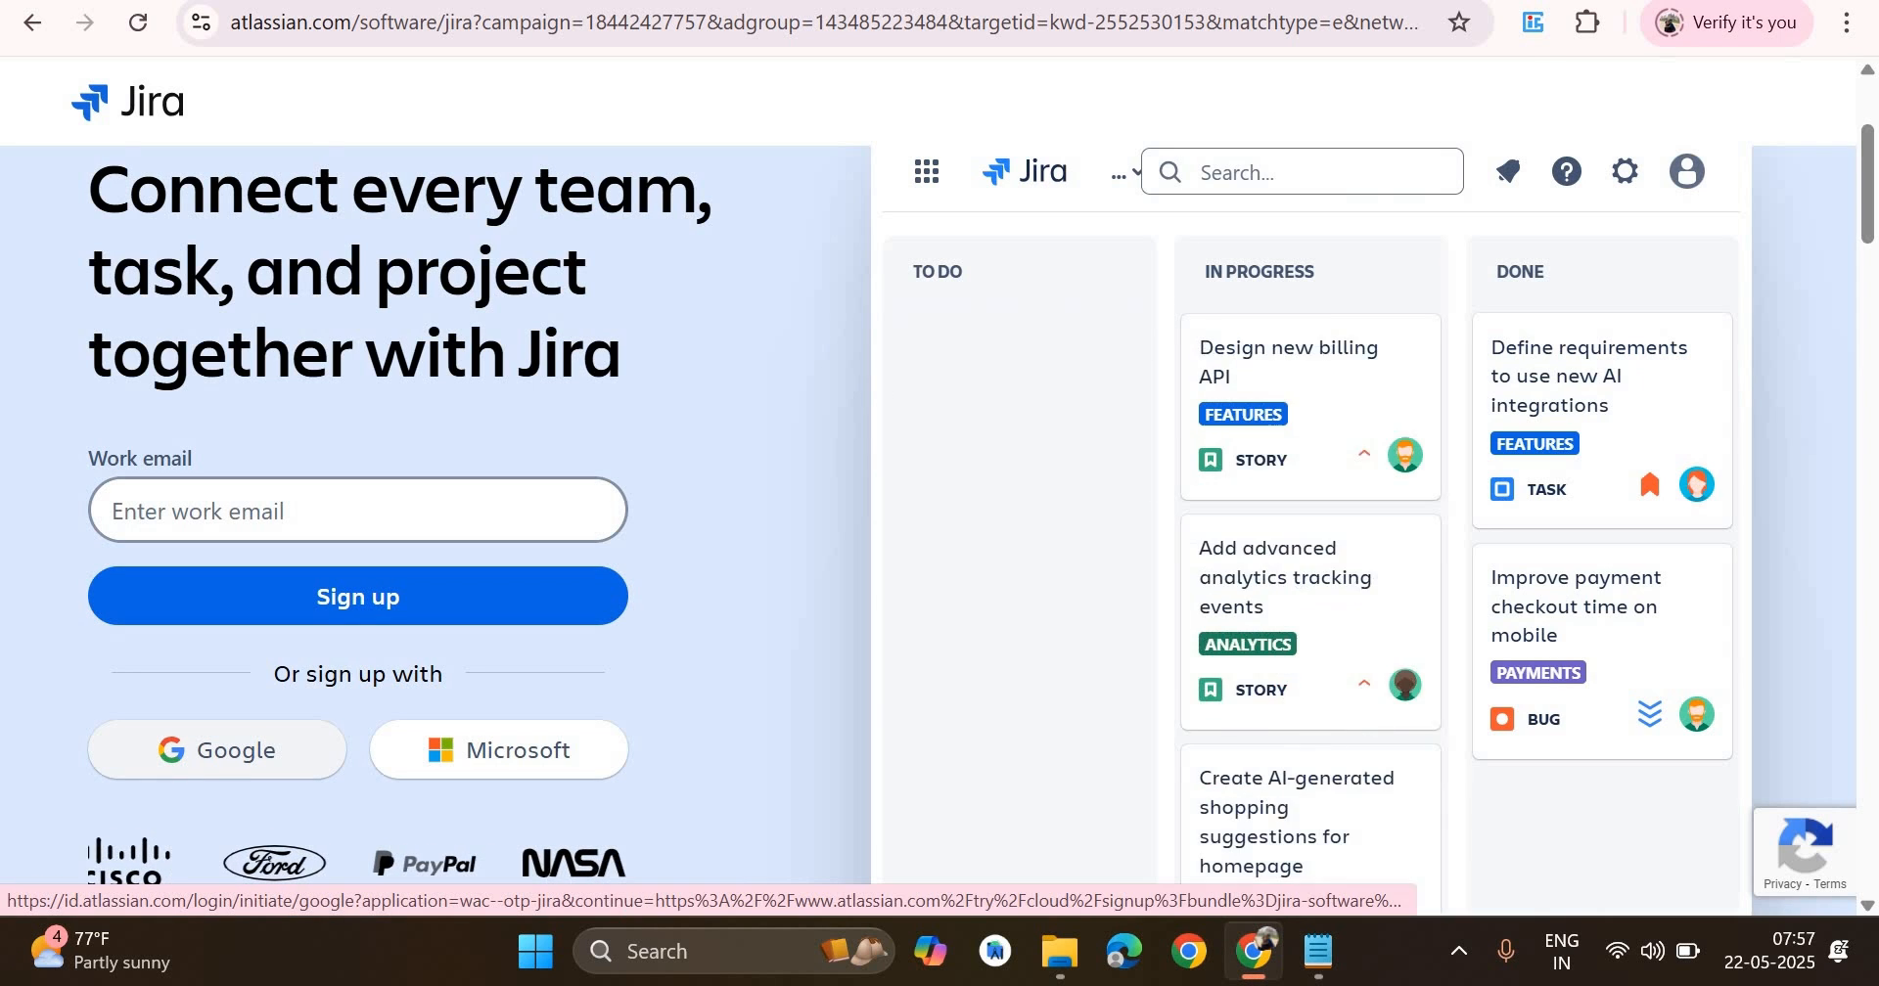
left_click(217, 750)
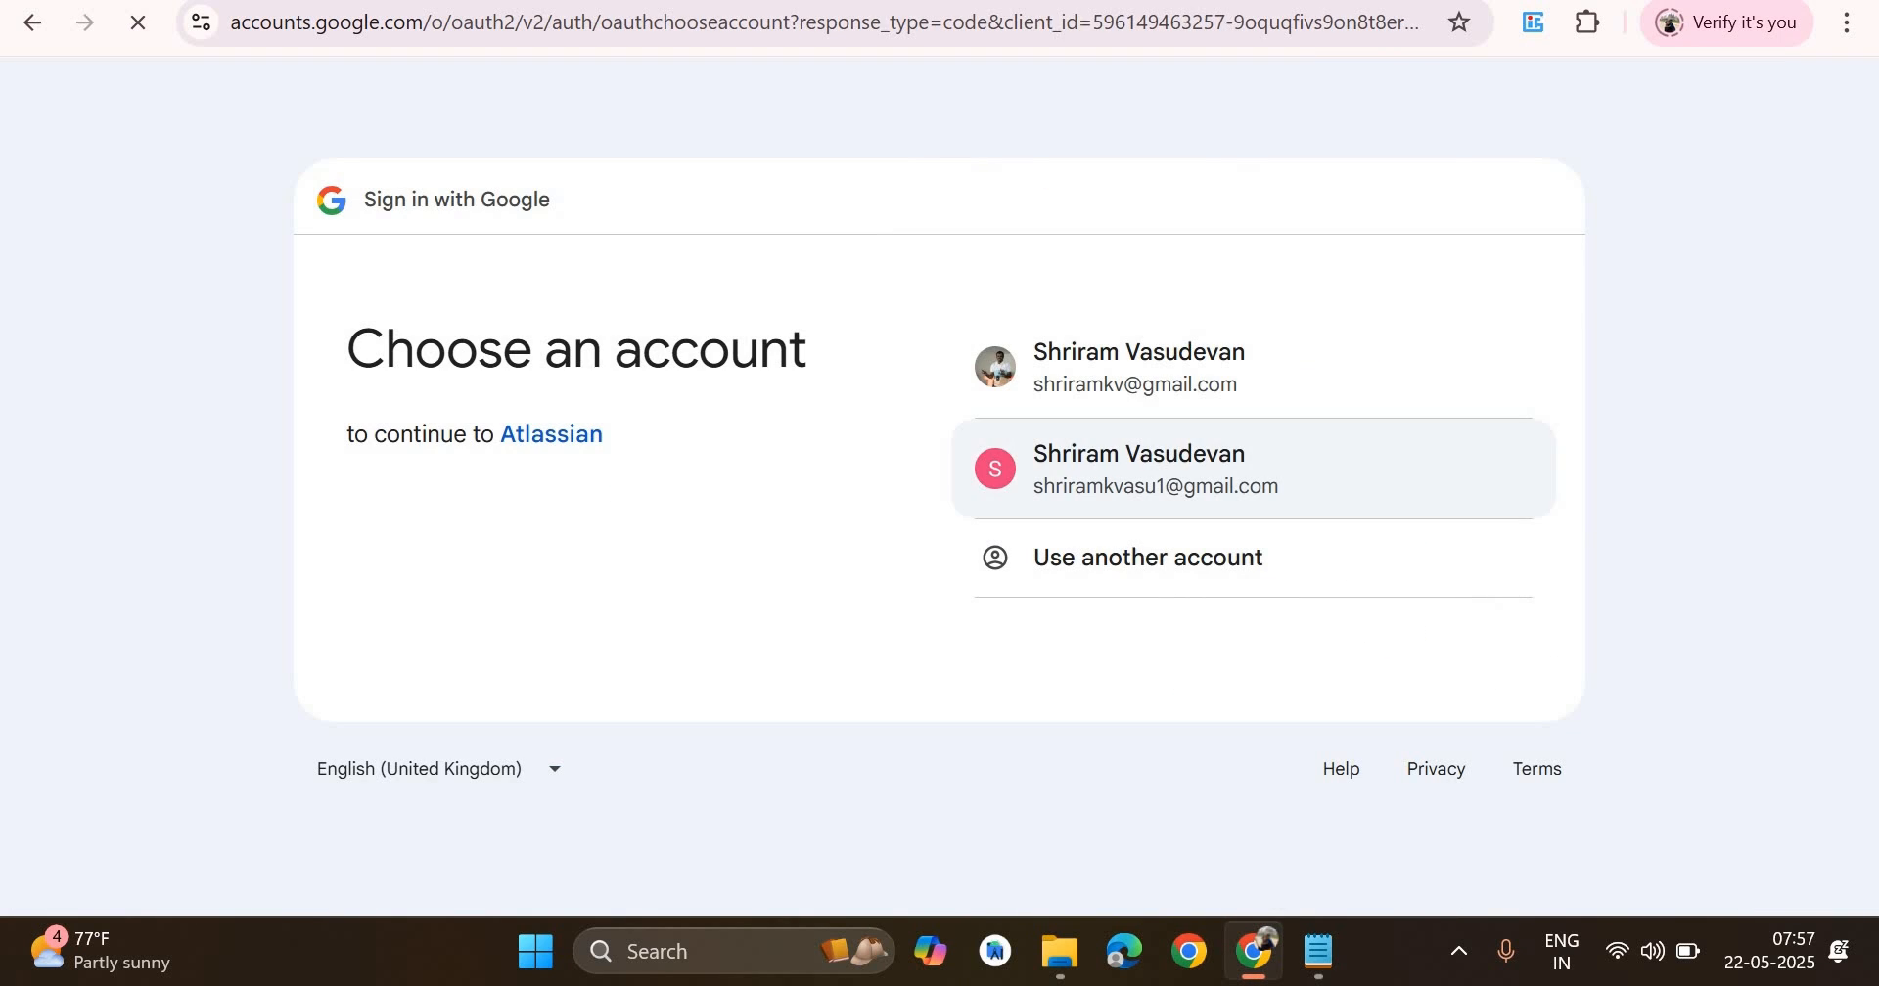
left_click(1155, 470)
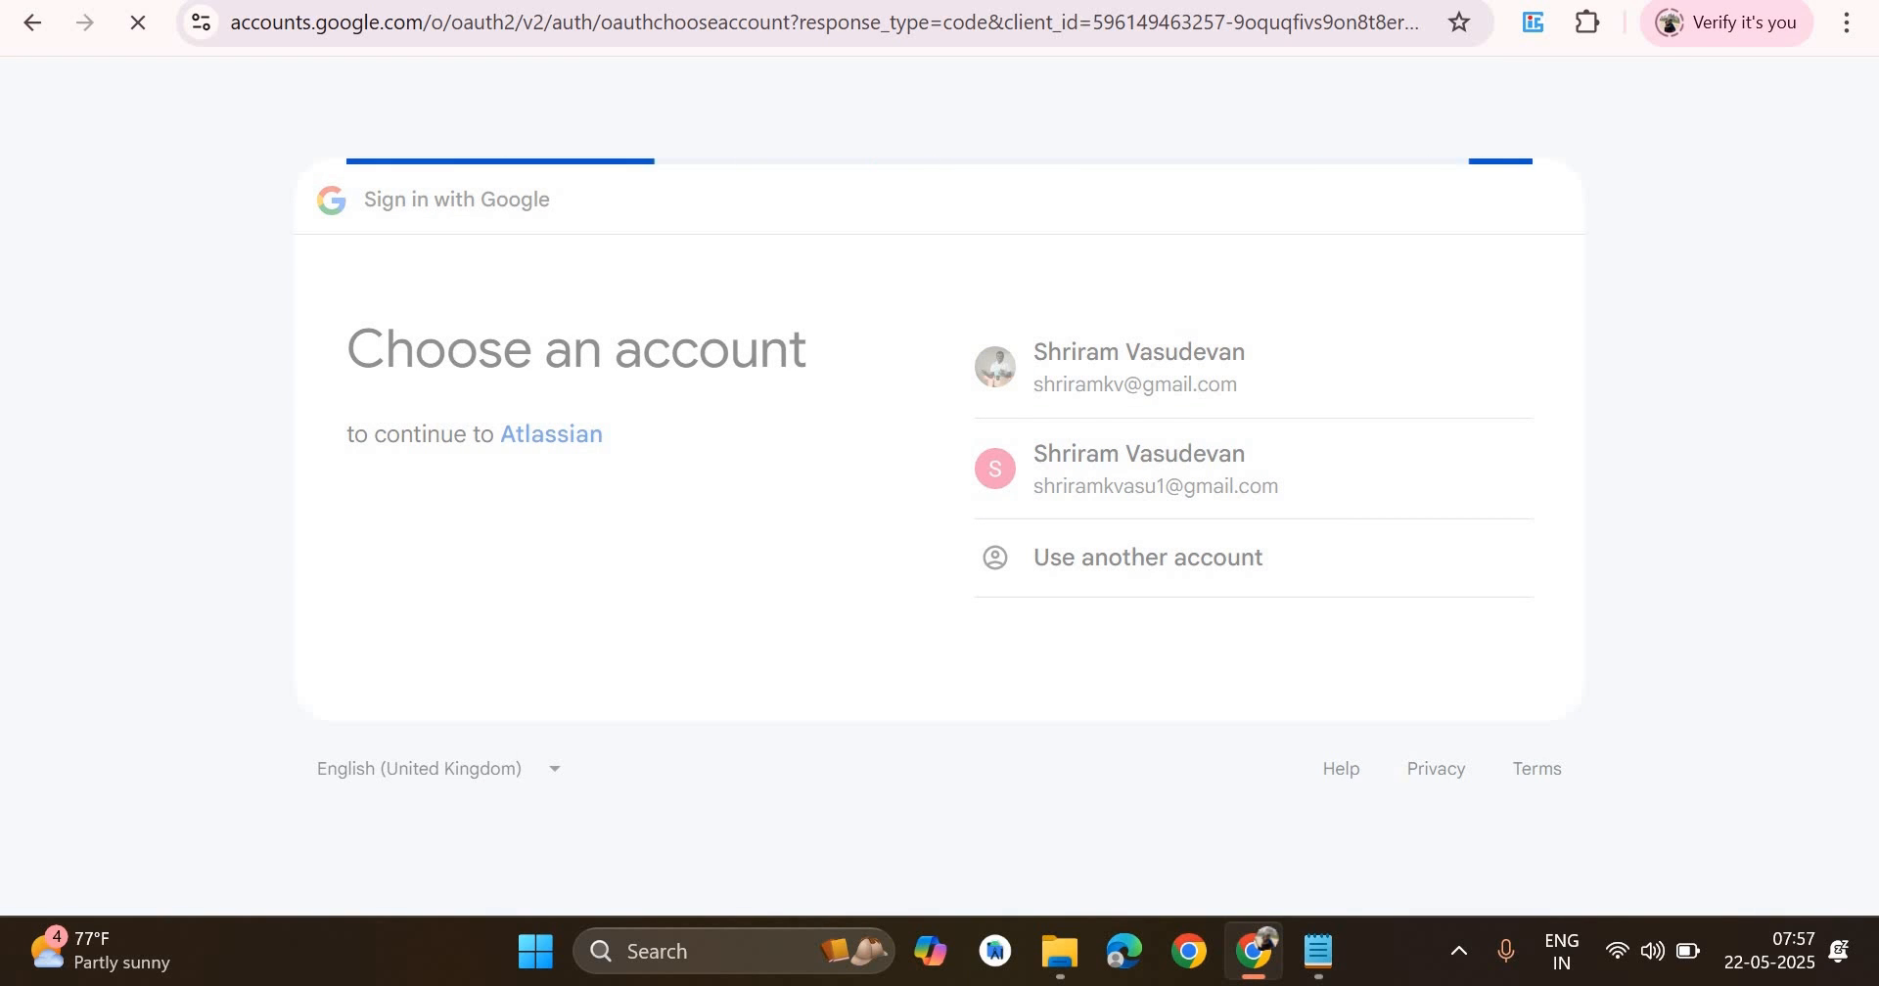
left_click(1397, 639)
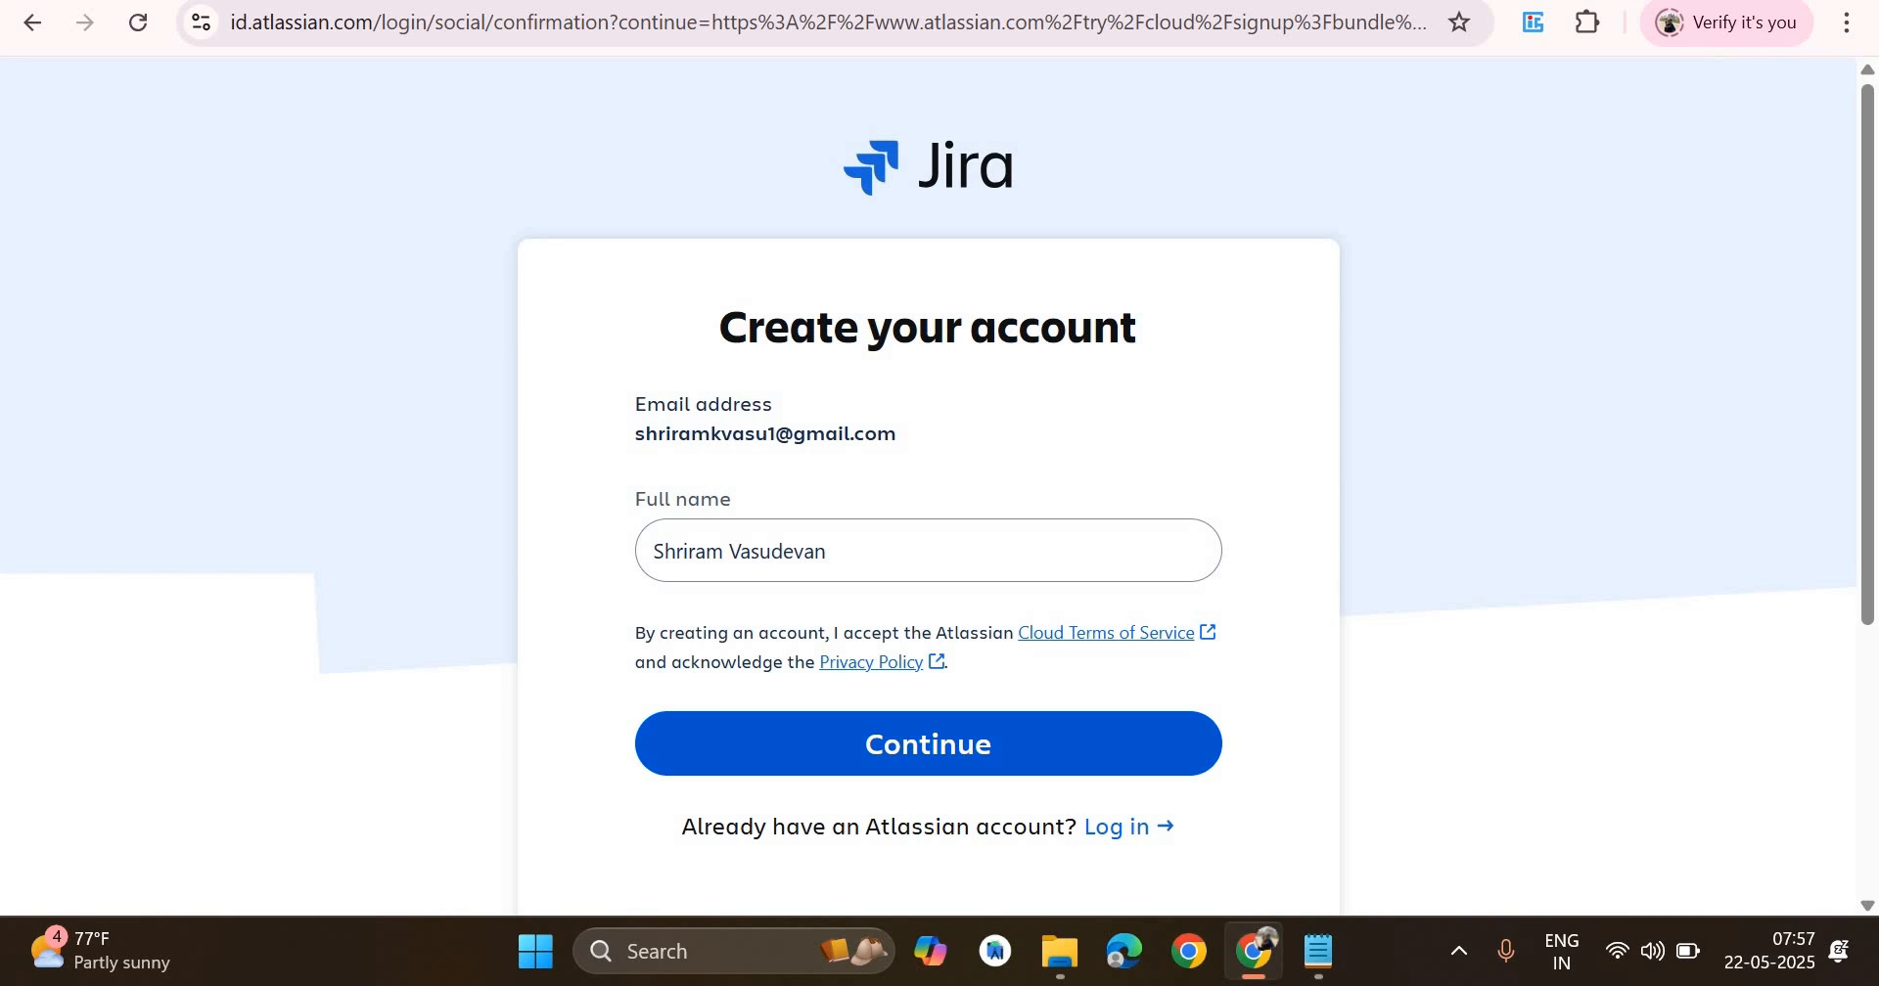
left_click(928, 744)
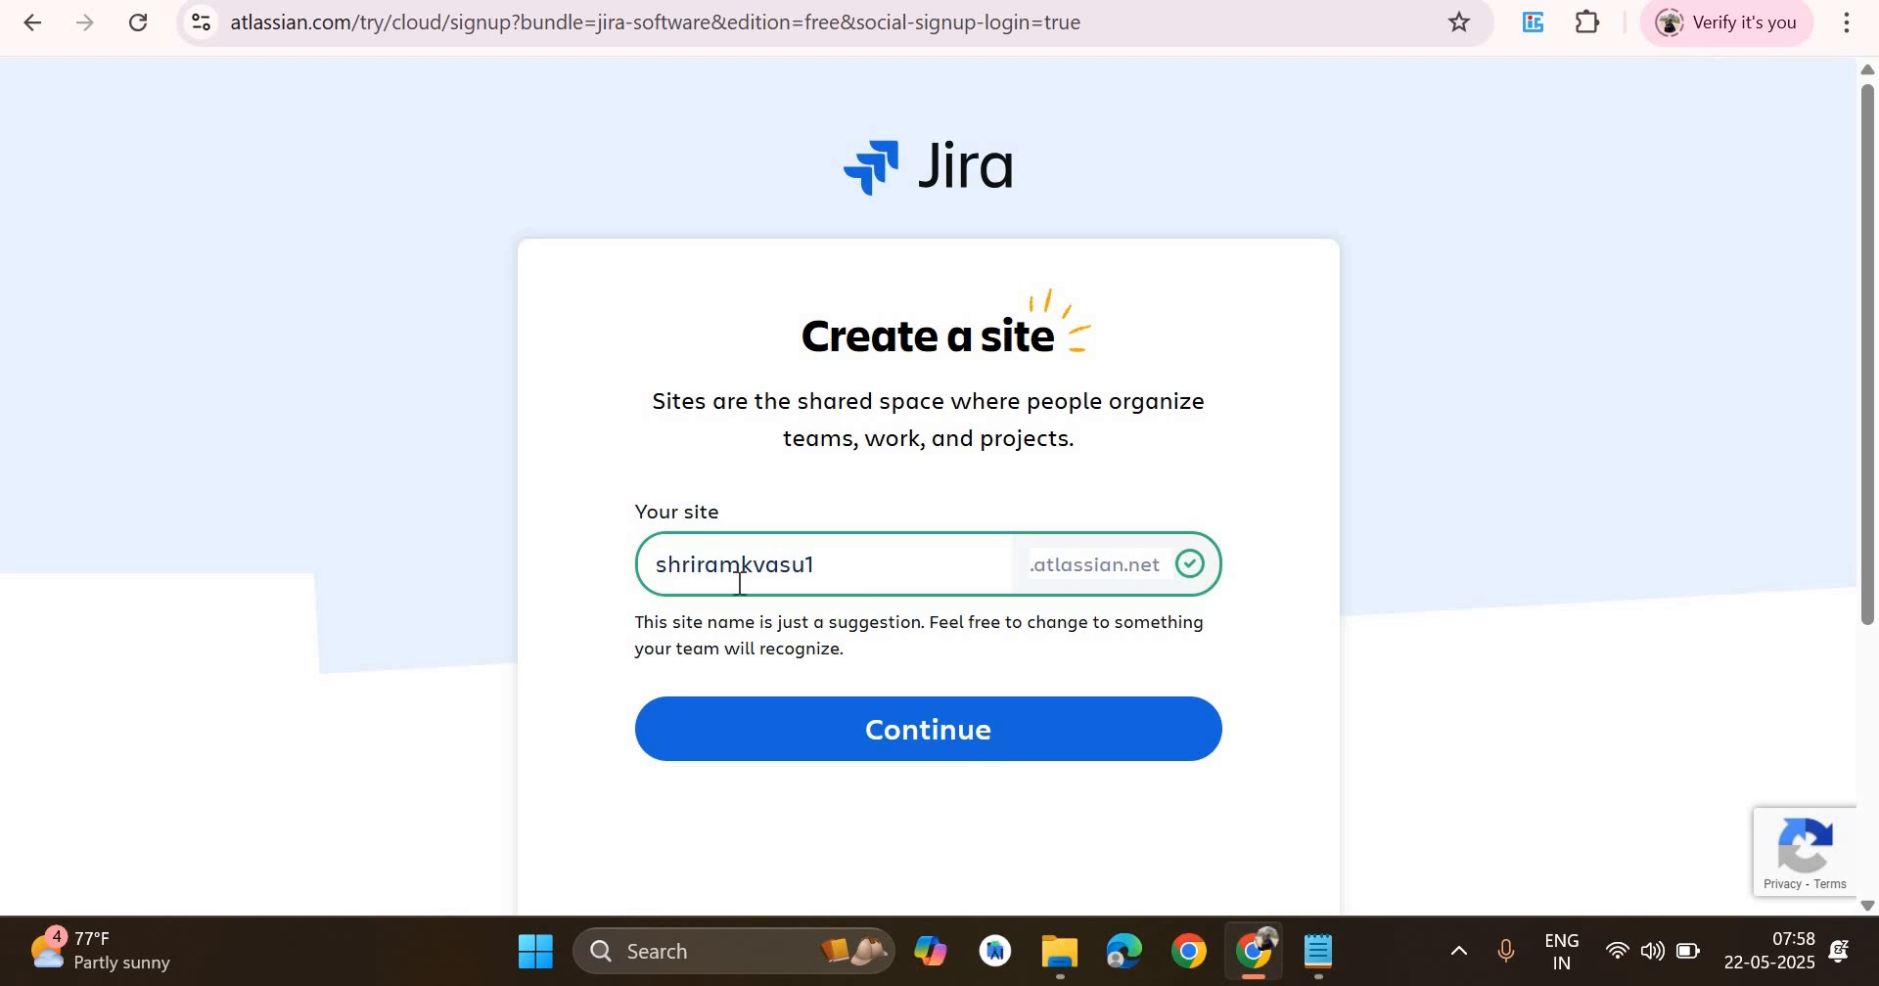
left_click(937, 746)
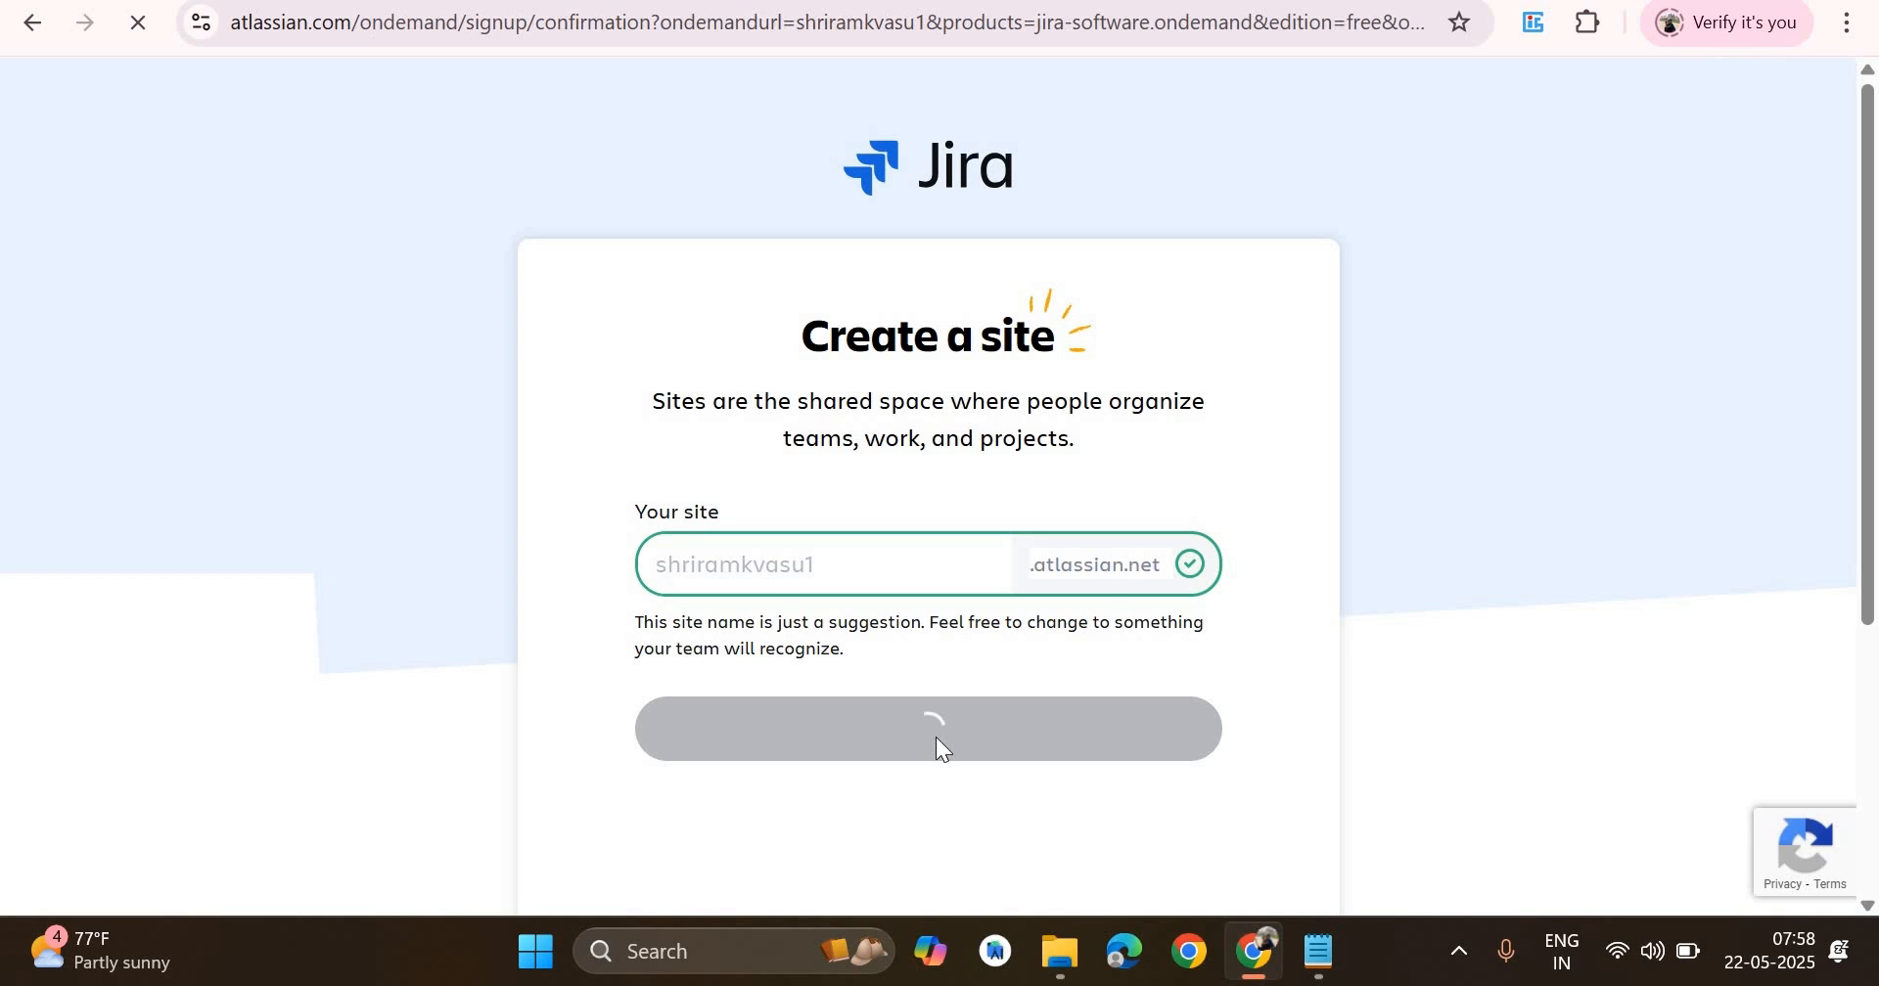
- Review the kinds of work offered for template suggestions, from Software development to Human resources
scroll(936, 737, "down", 1)
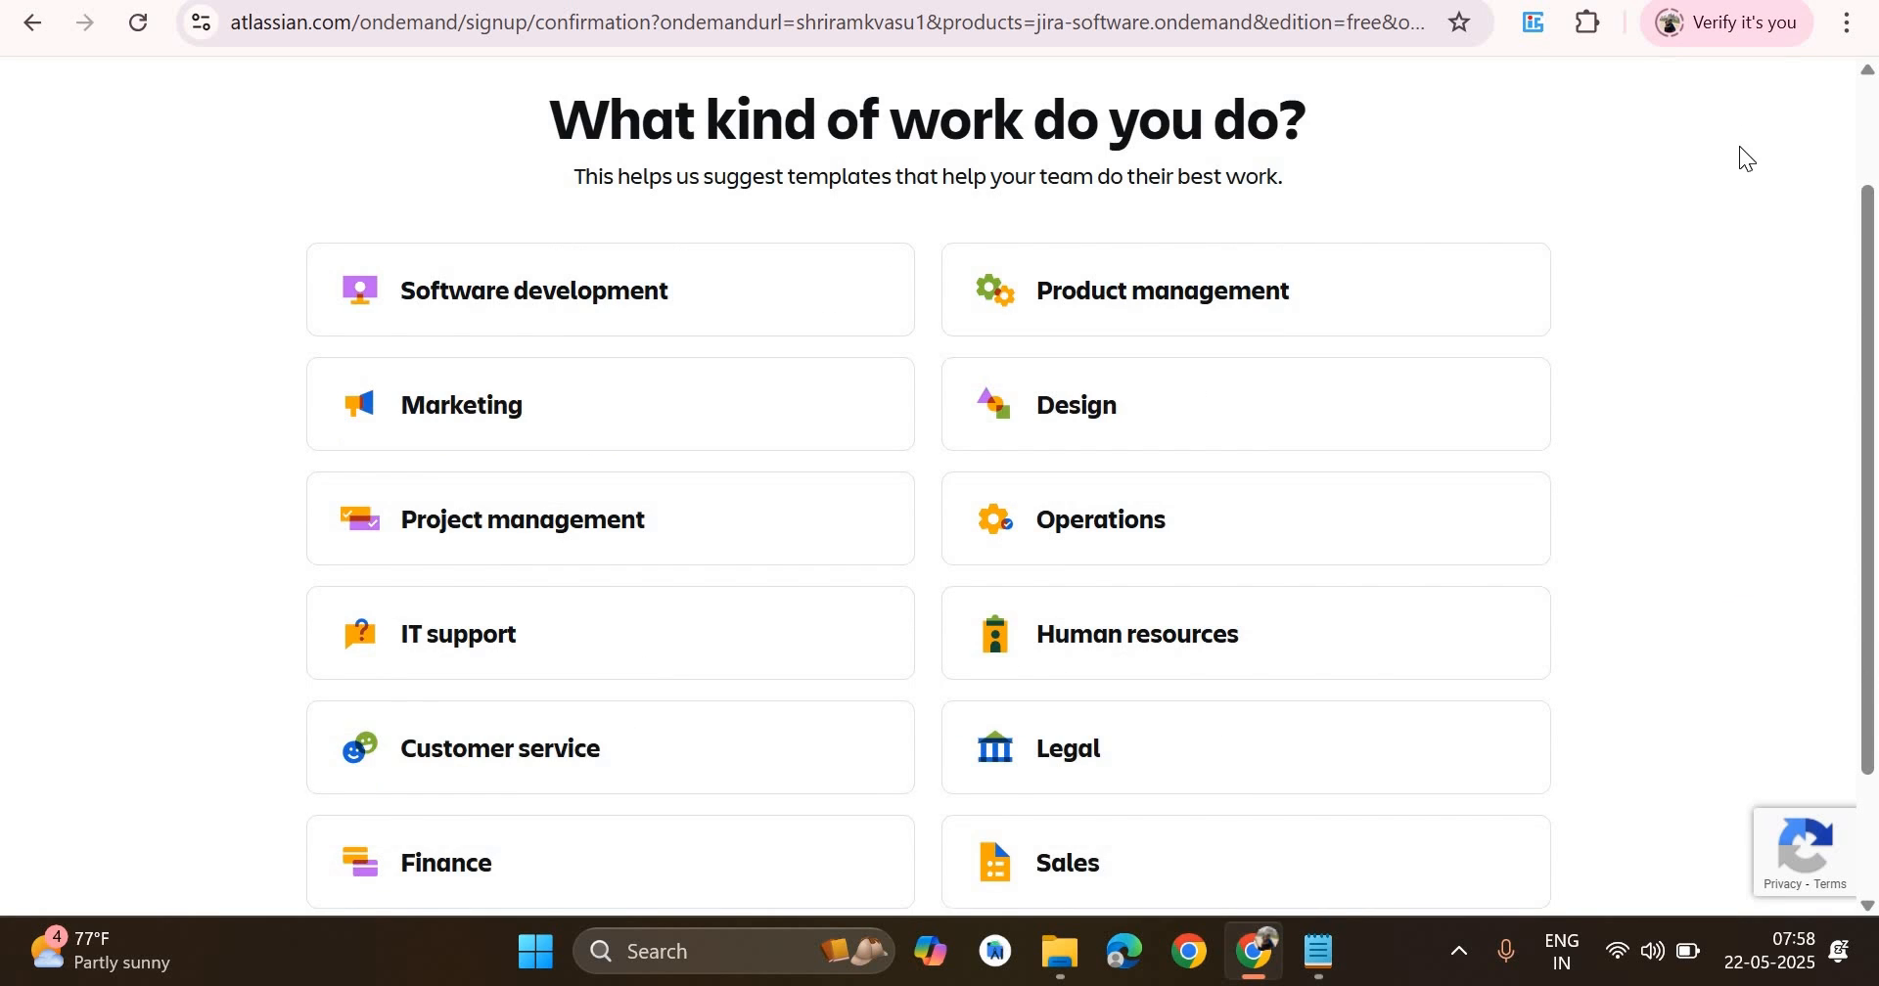
left_click(982, 330)
left_click(370, 325)
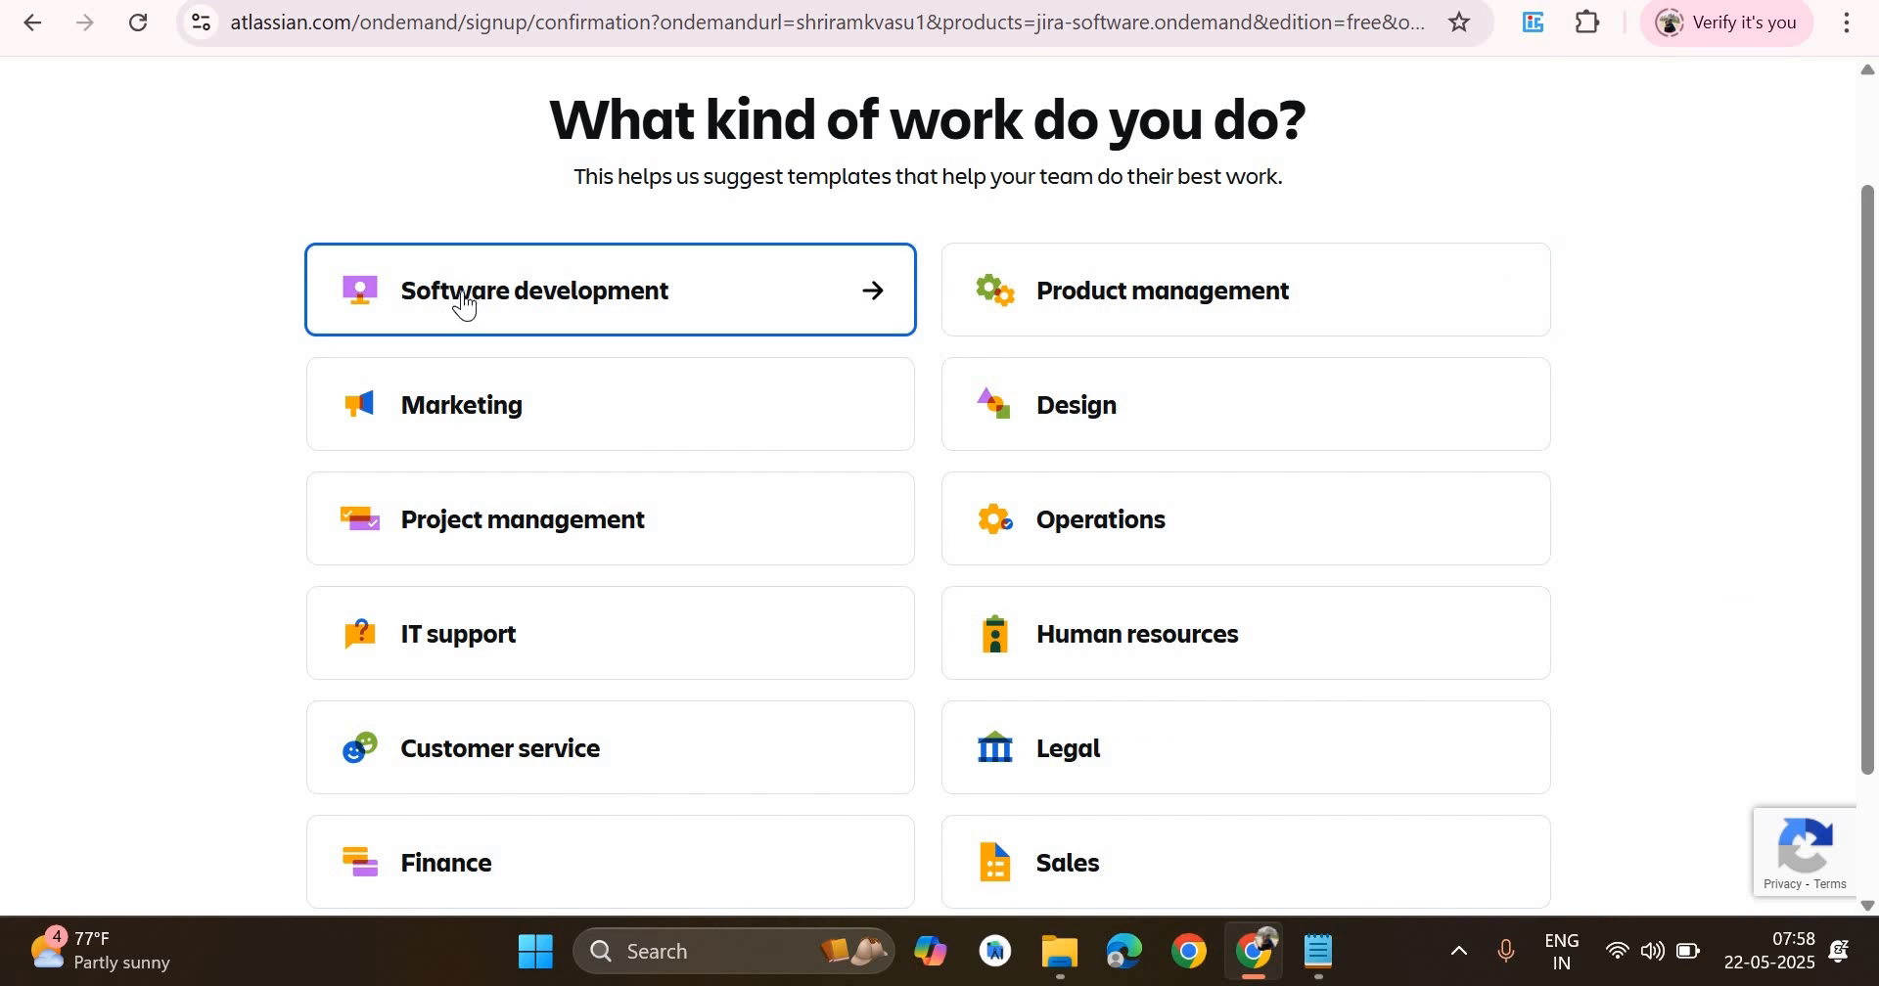
left_click(474, 406)
left_click(492, 507)
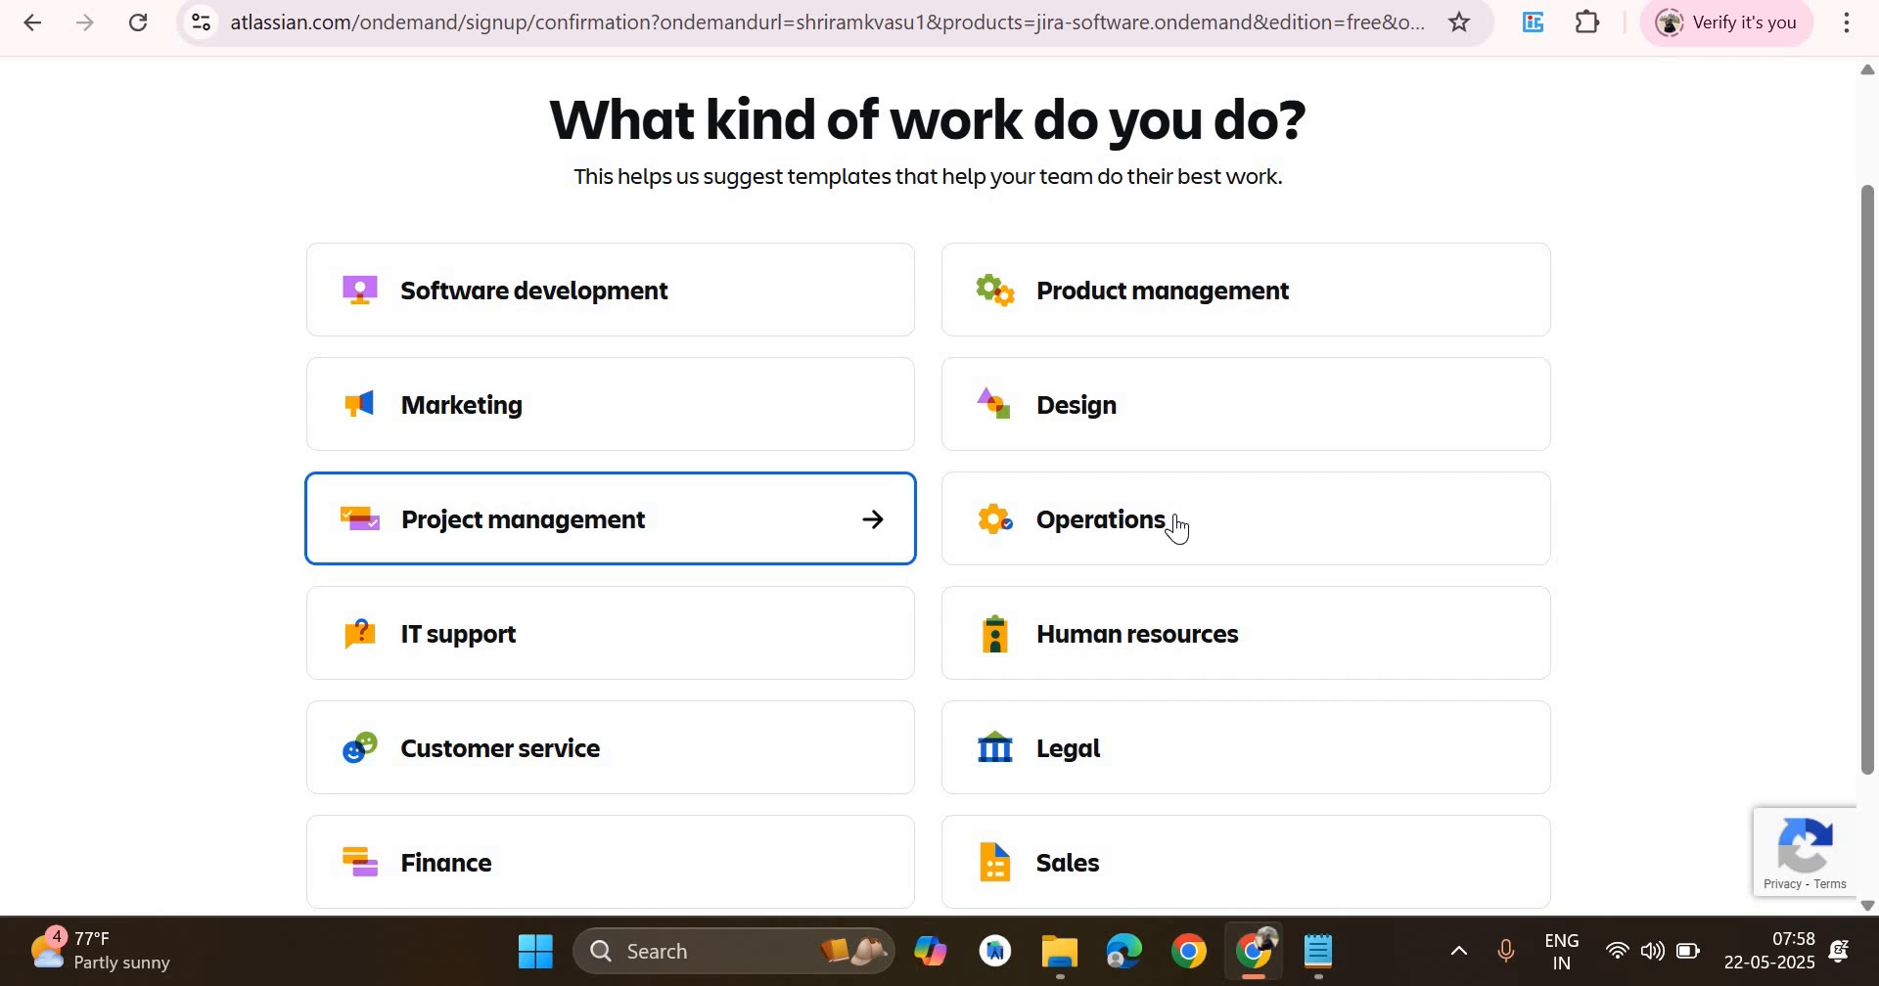
left_click(1172, 520)
left_click(684, 658)
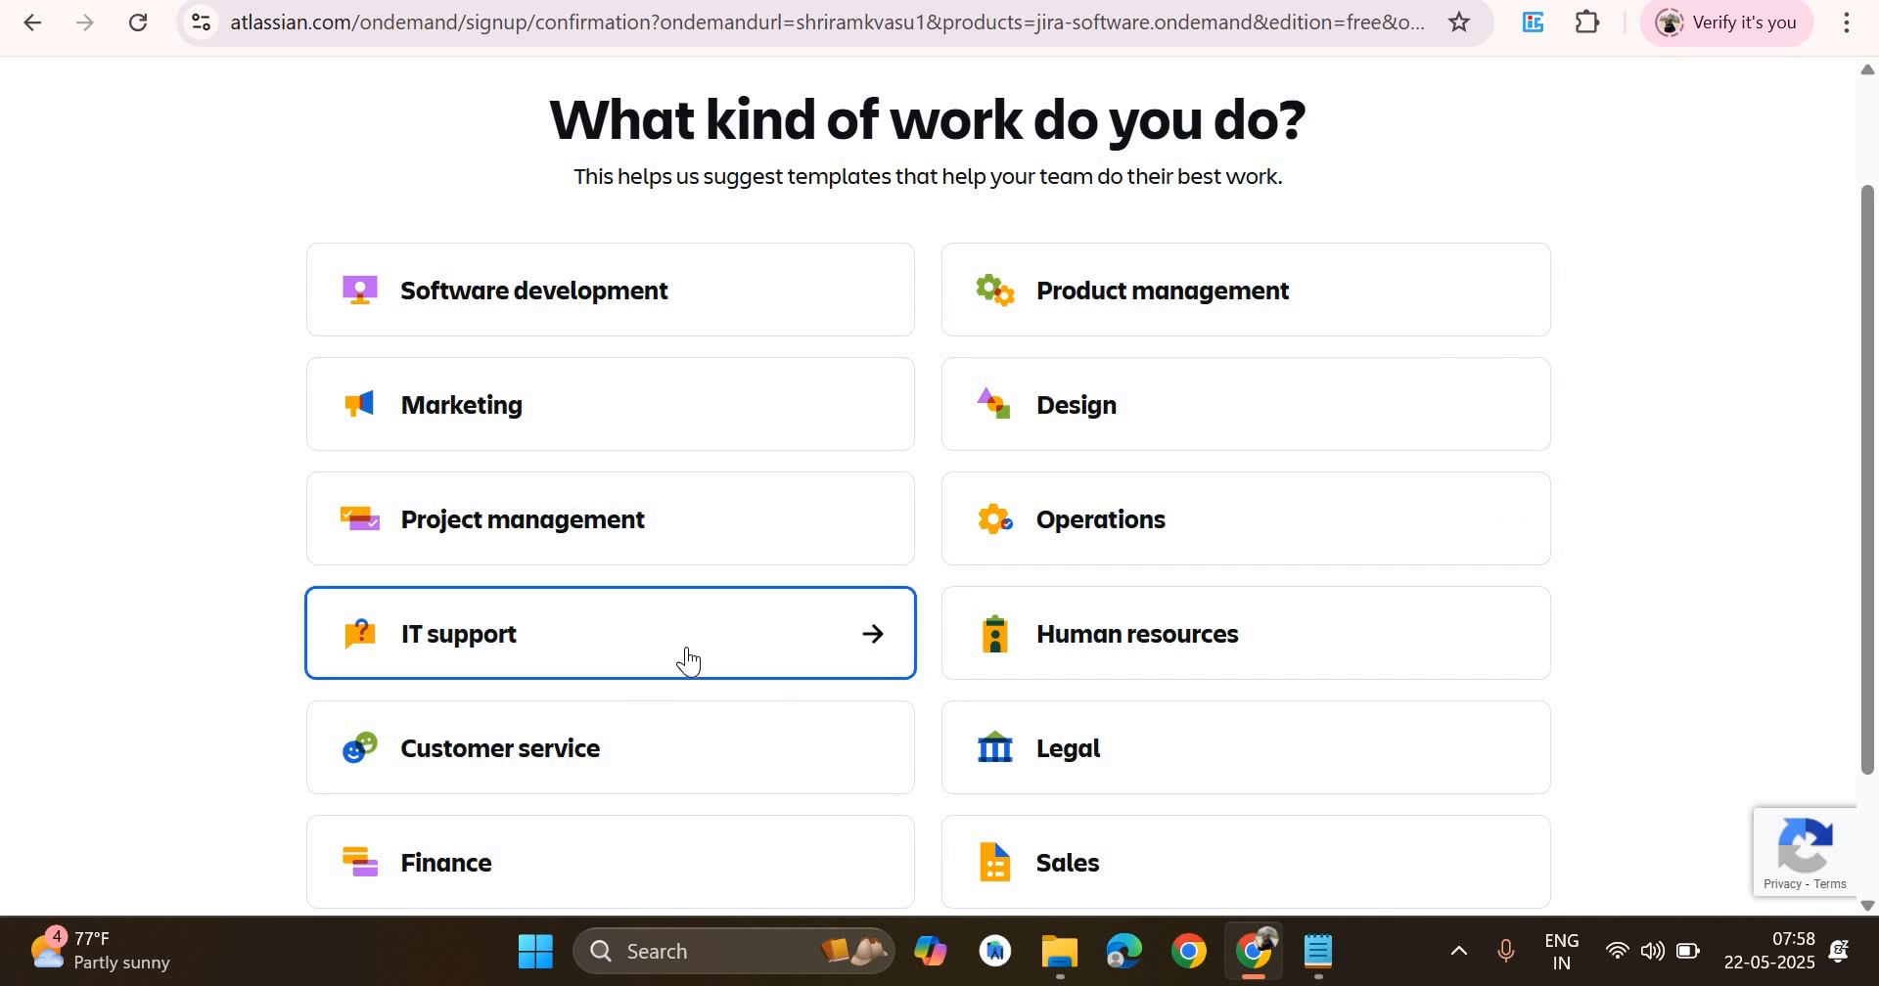
left_click(1212, 651)
left_click(1214, 364)
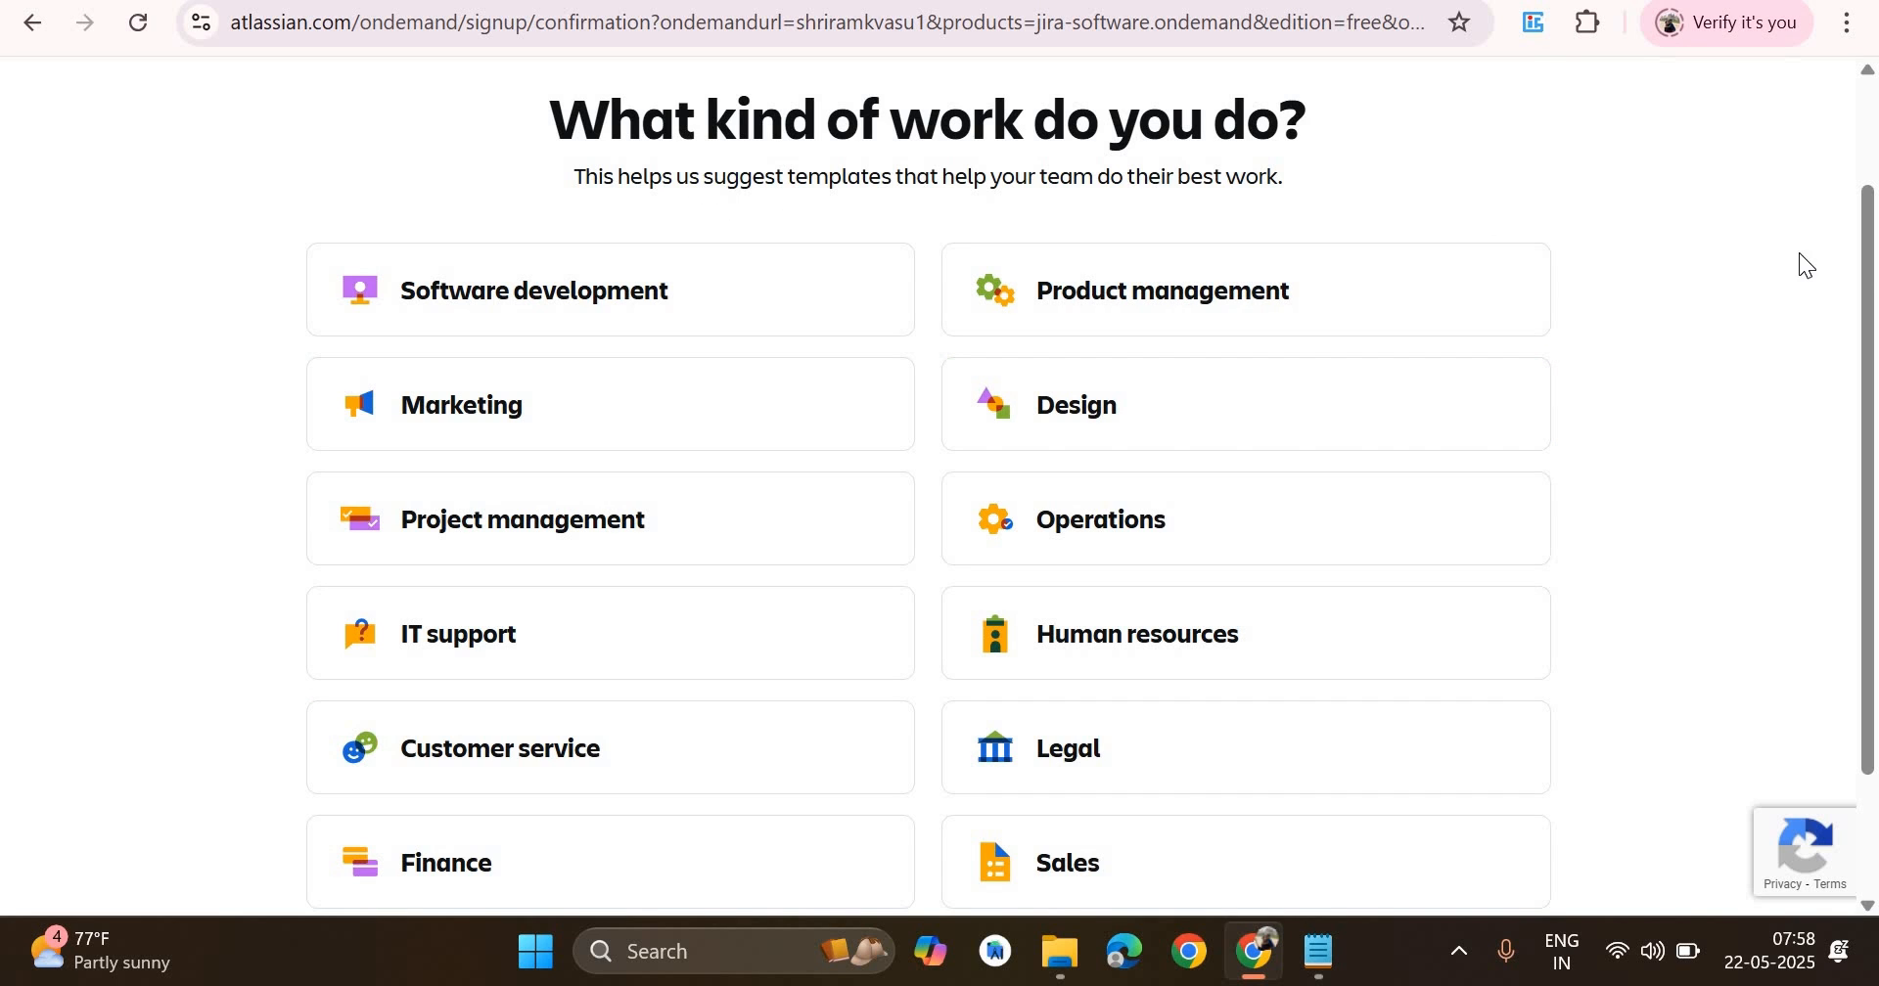
- Choose Project management as the kind of work and create the project from the Scrum template
scroll(1218, 440, "down", 2)
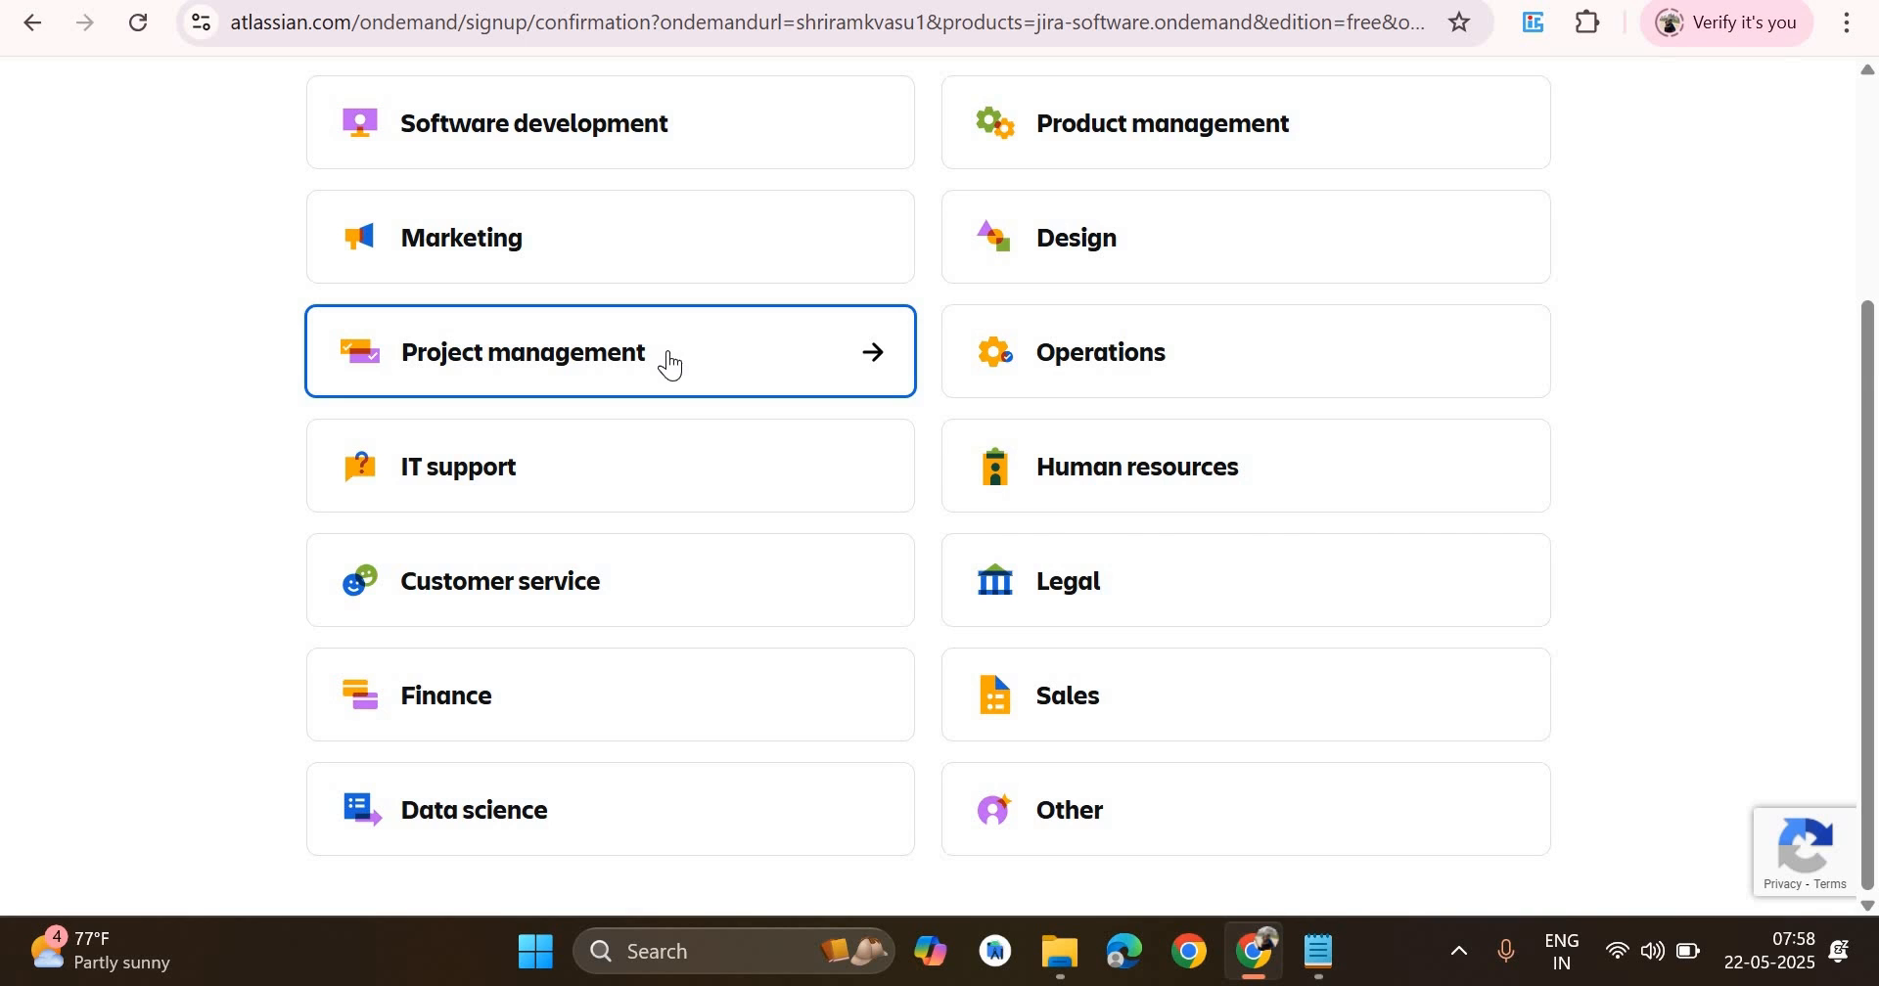
left_click(809, 324)
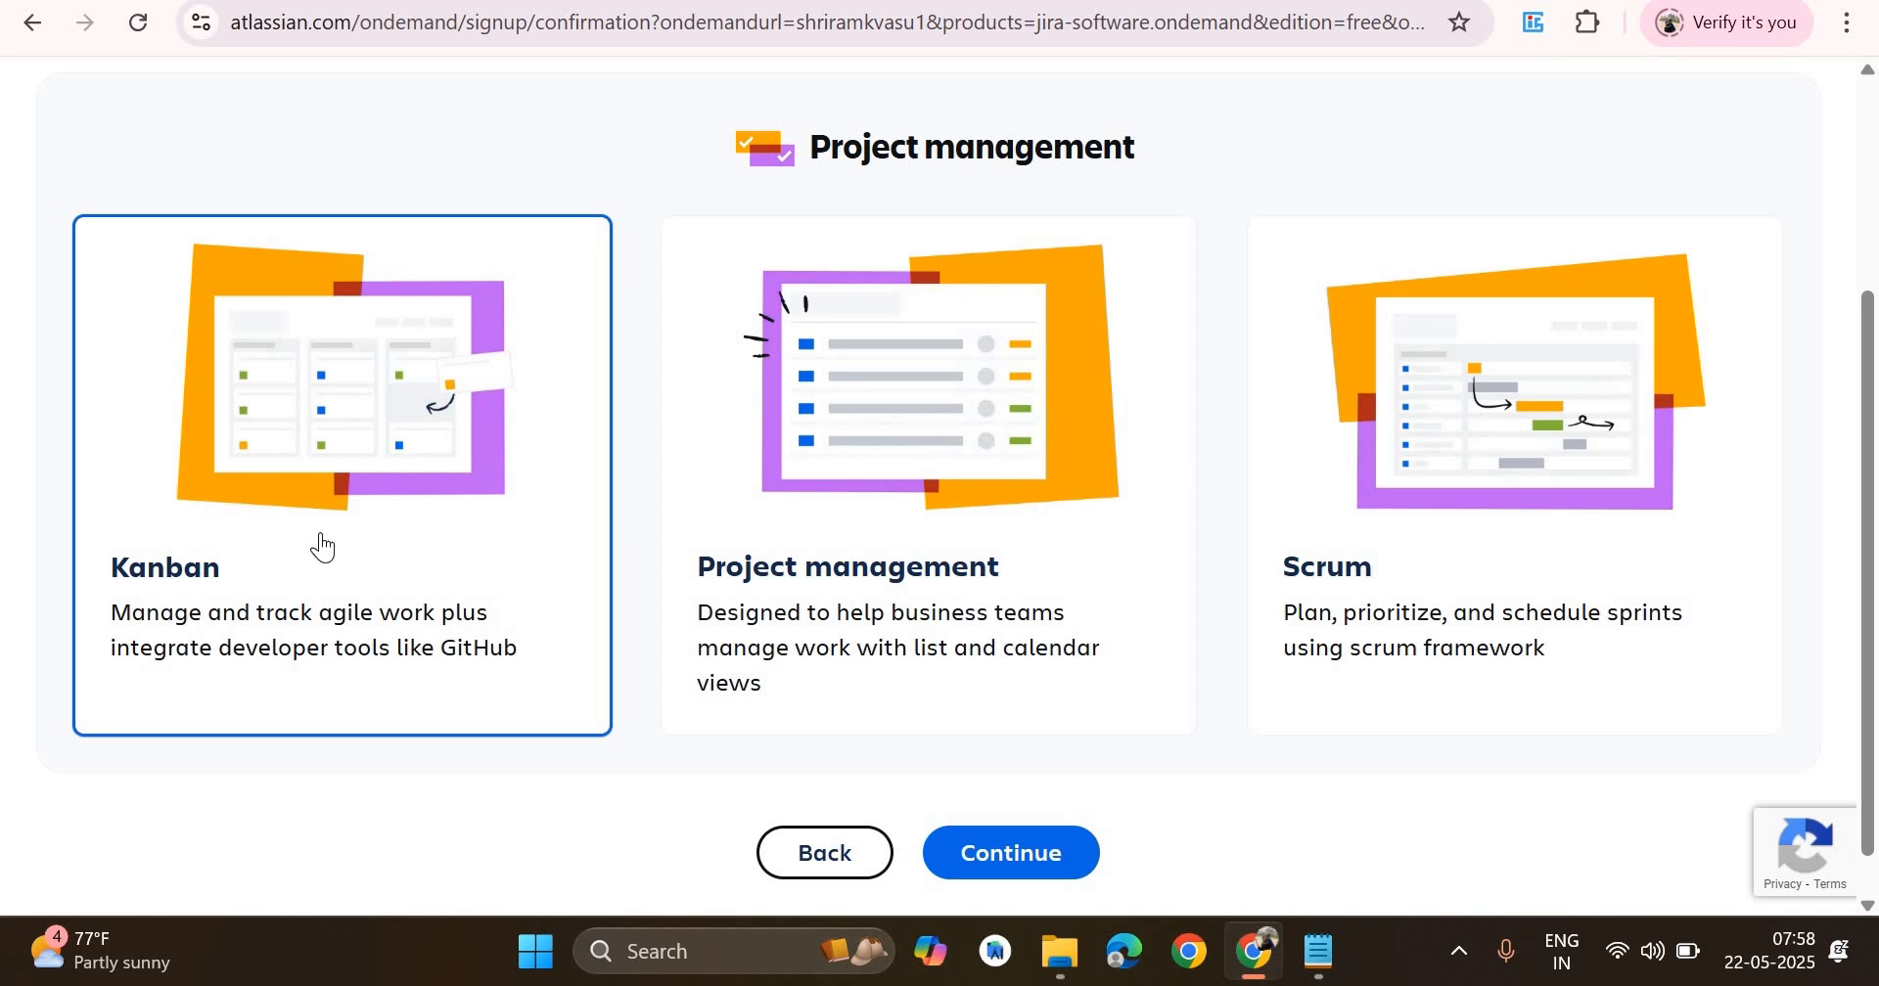
left_click(1553, 509)
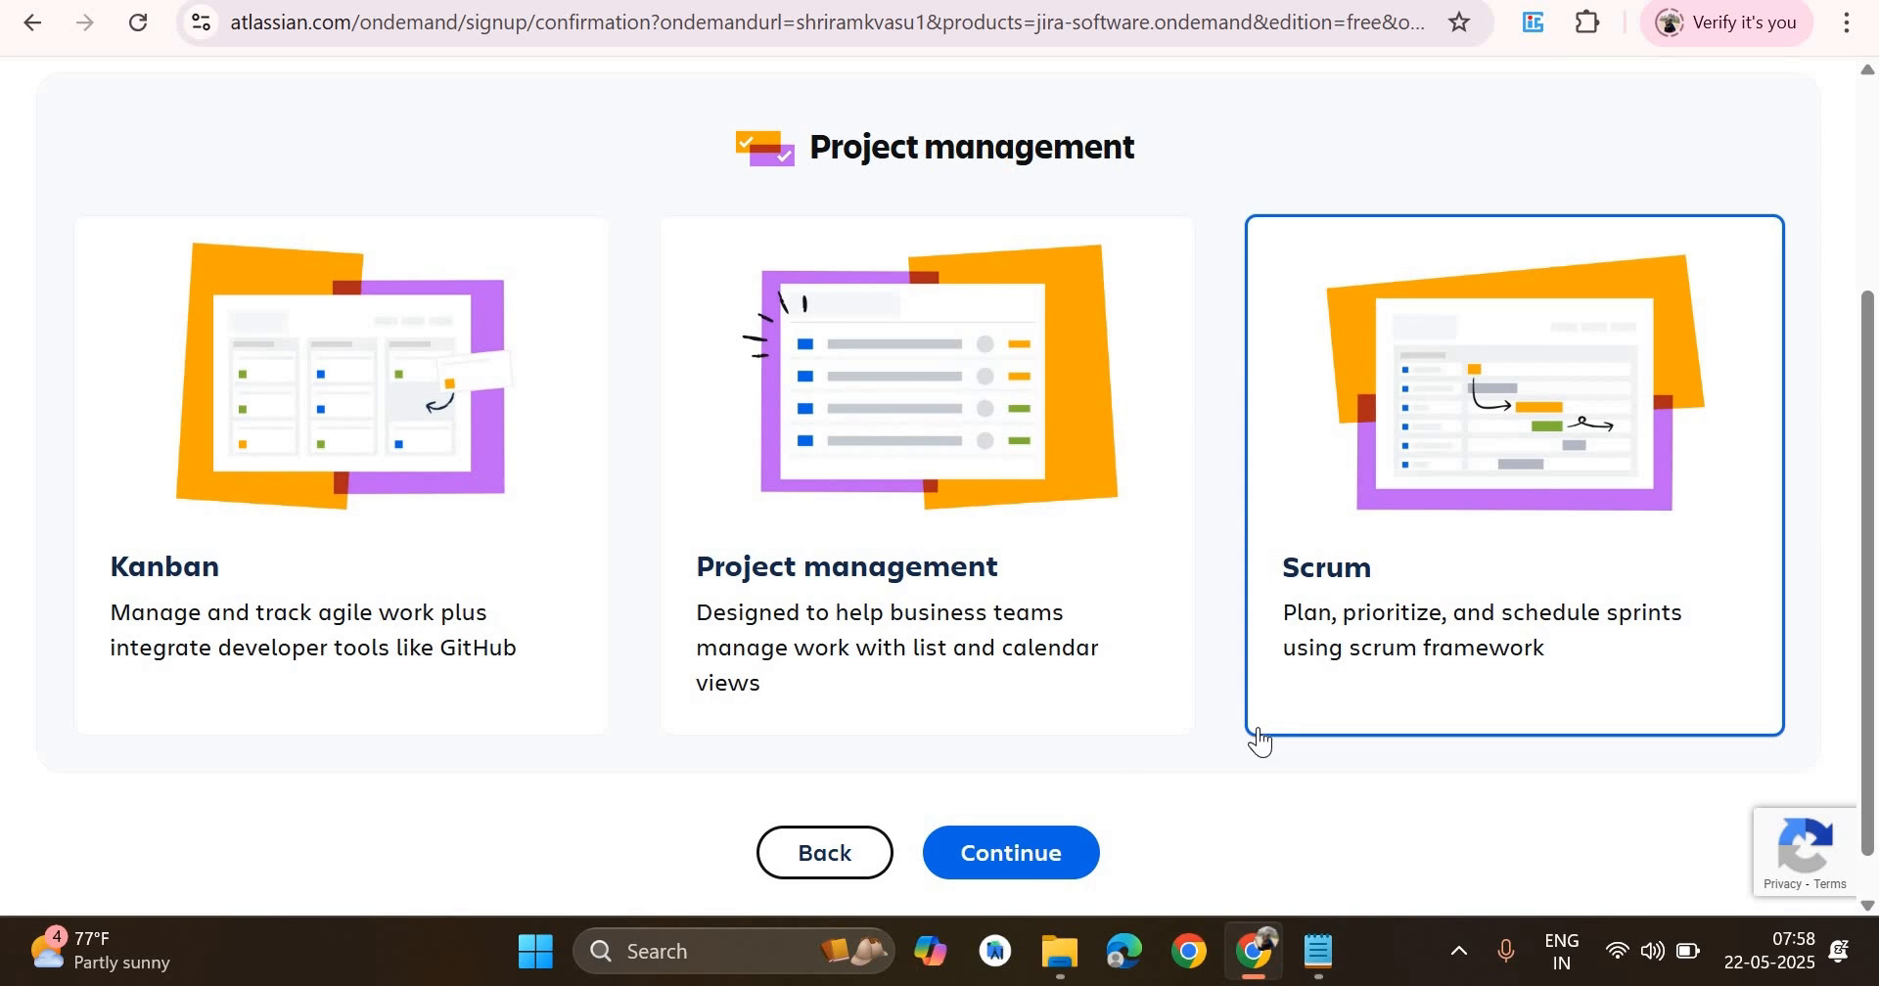
left_click(1042, 867)
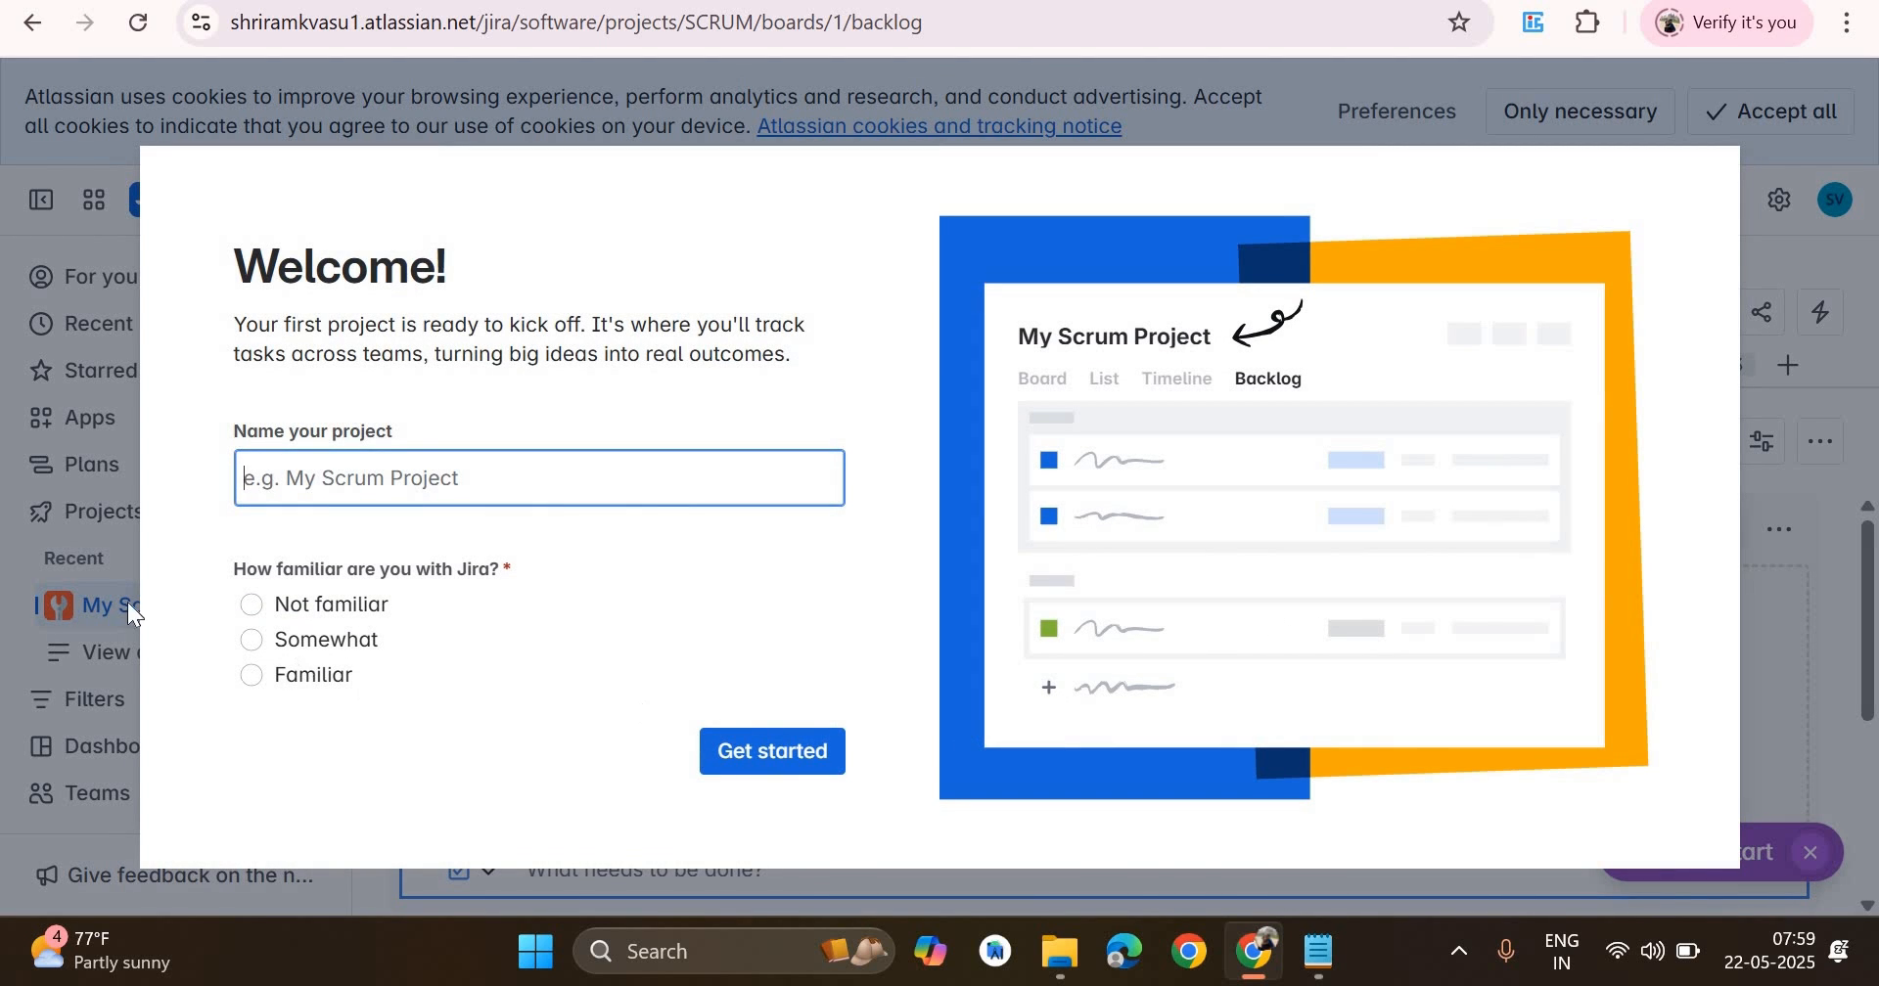
- Complete the welcome form without entering a project name and collapse the Quickstart checklist
left_click(253, 606)
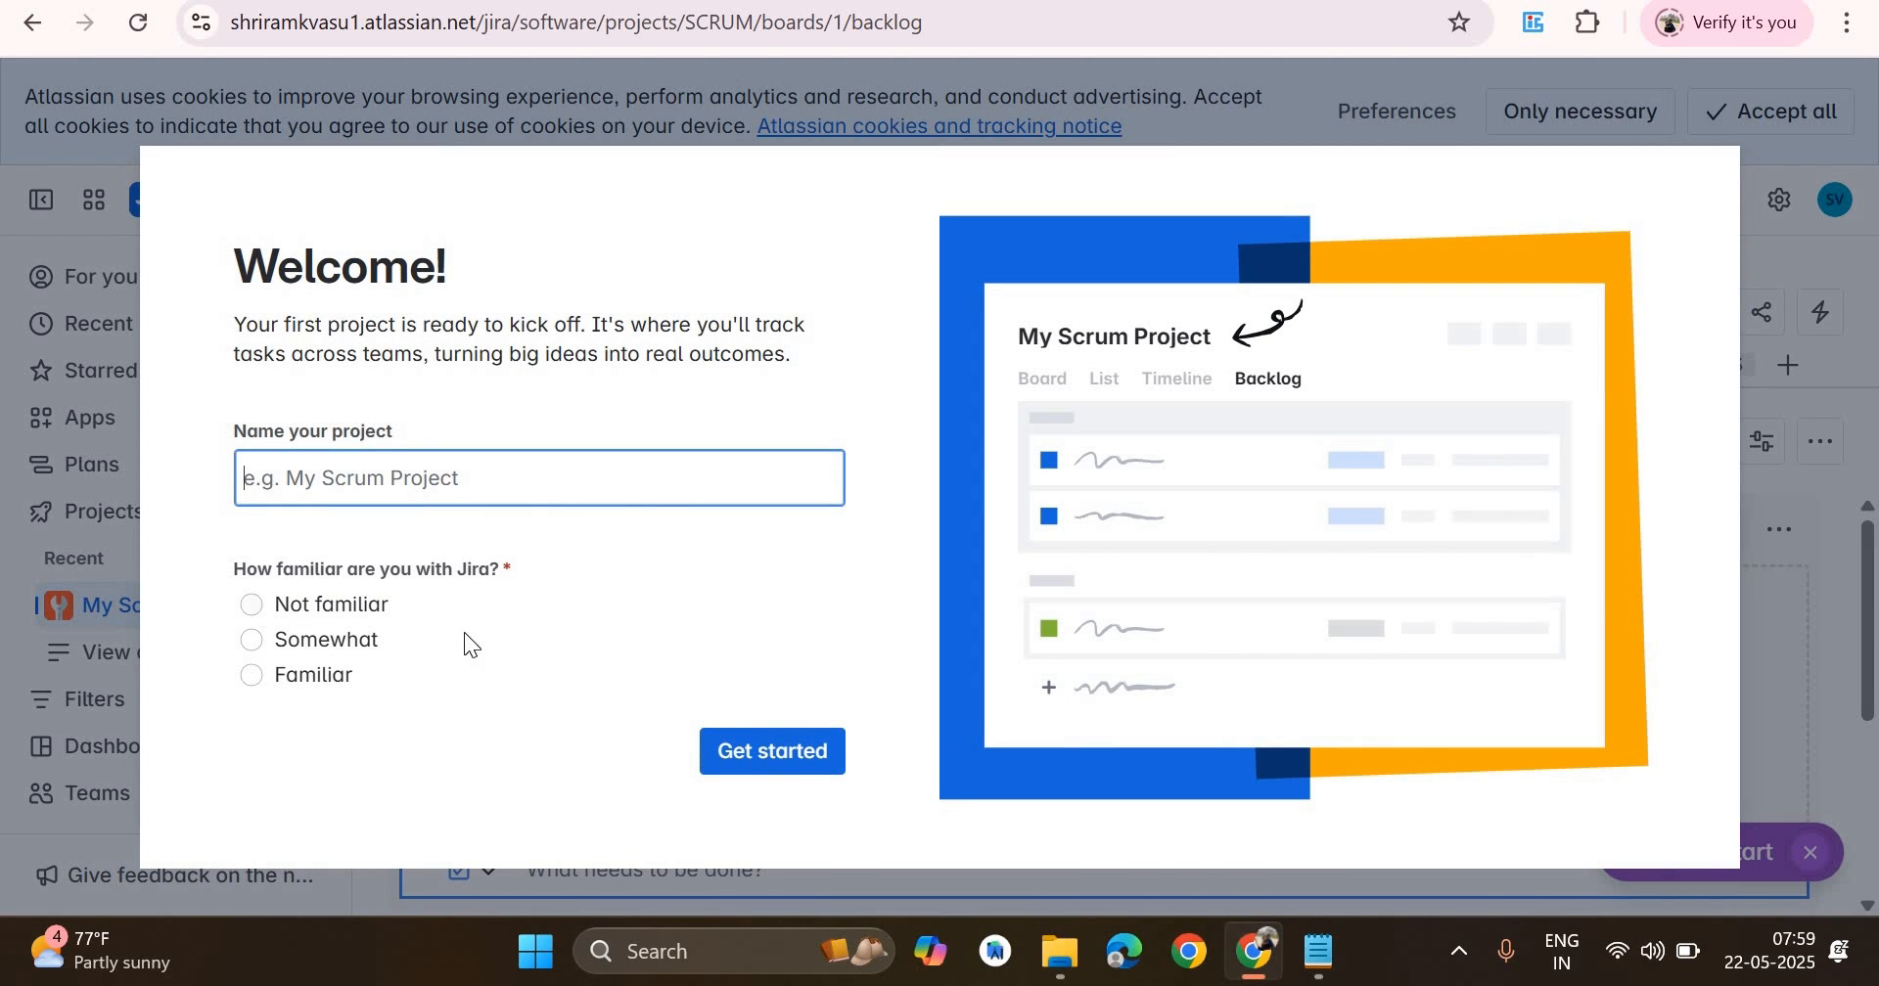
left_click(820, 751)
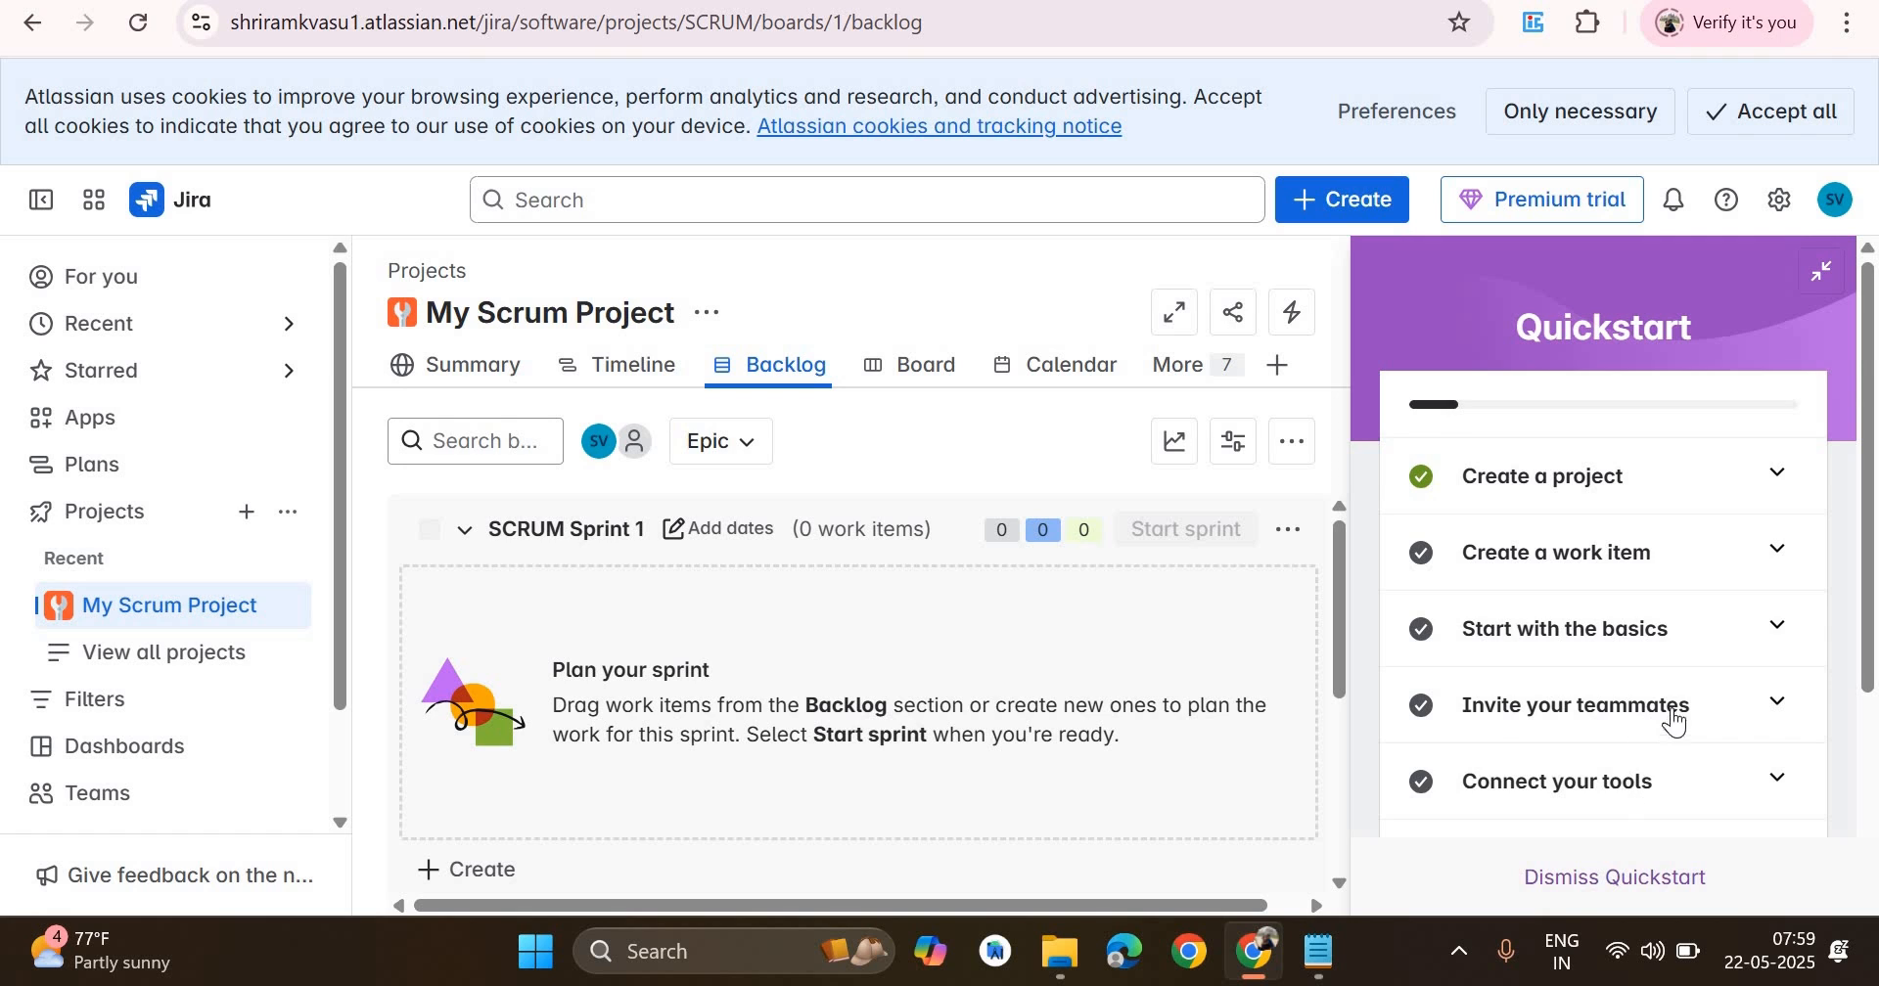
scroll(1527, 411, "down", 3)
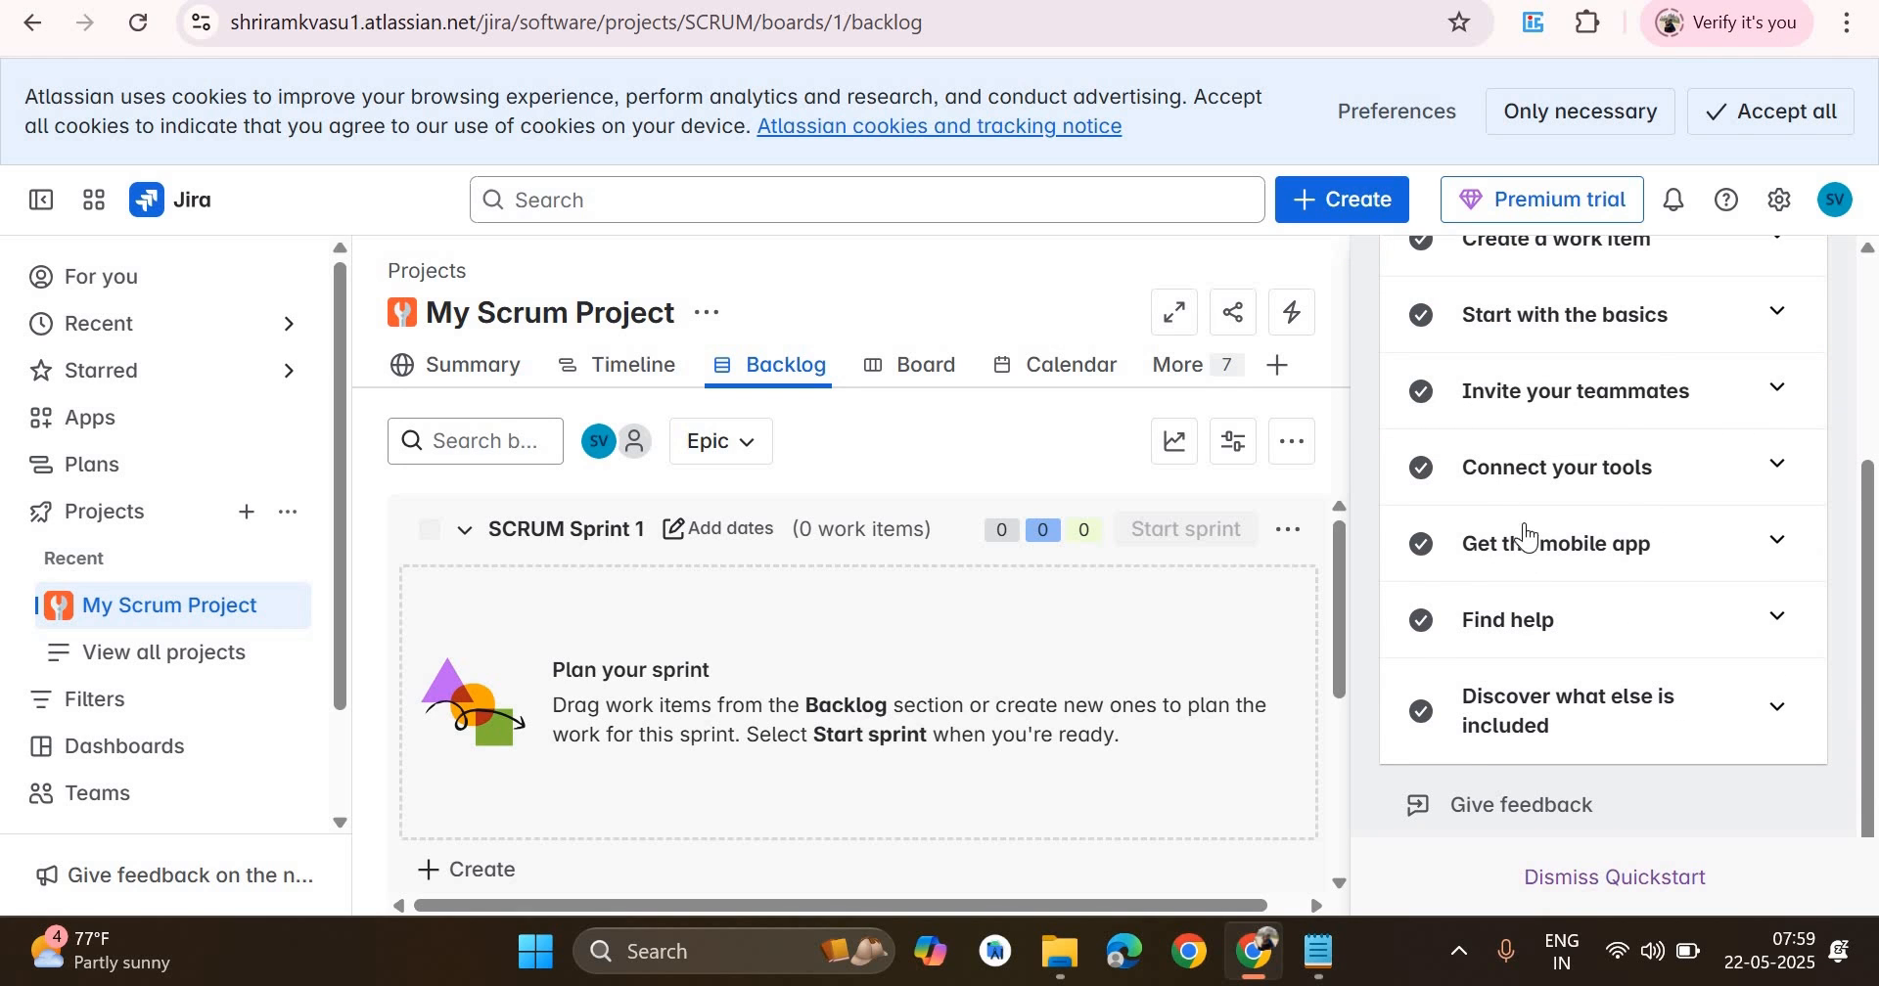
scroll(1522, 538, "up", 3)
left_click(1822, 273)
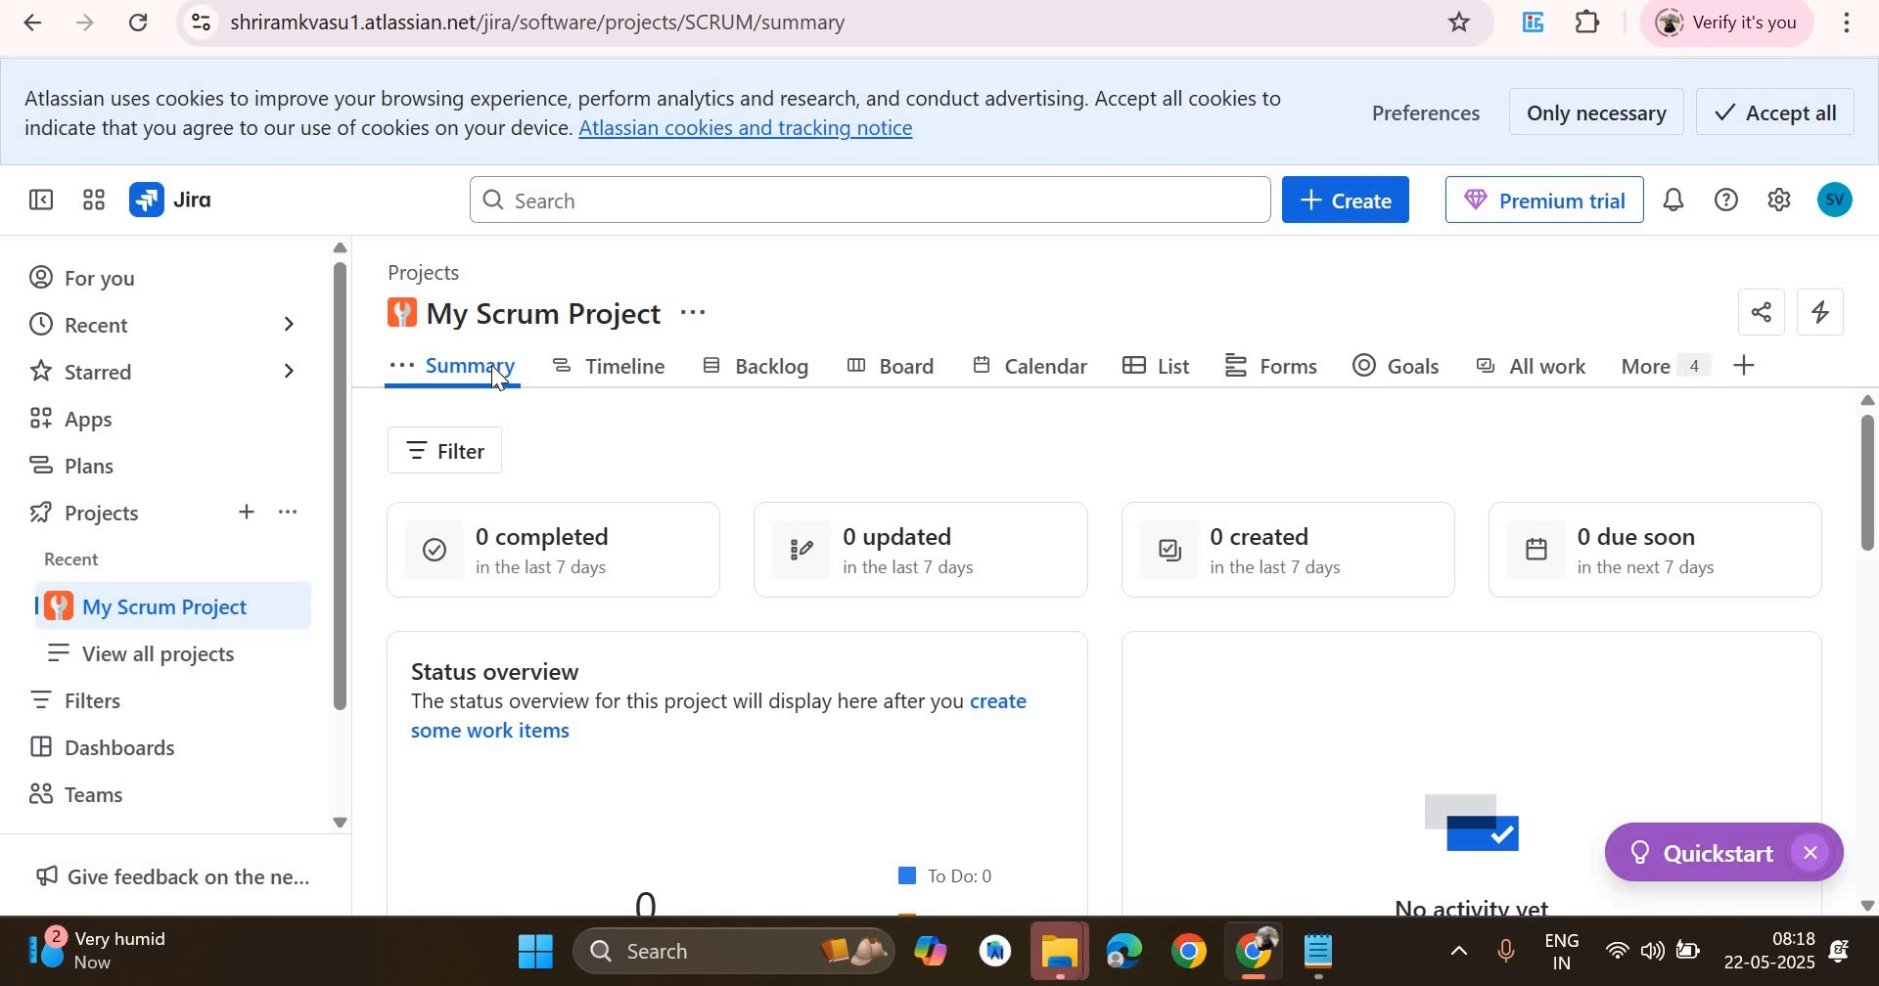
- Look through the Timeline, Backlog, Board, Calendar and List views of My Scrum Project
left_click(589, 364)
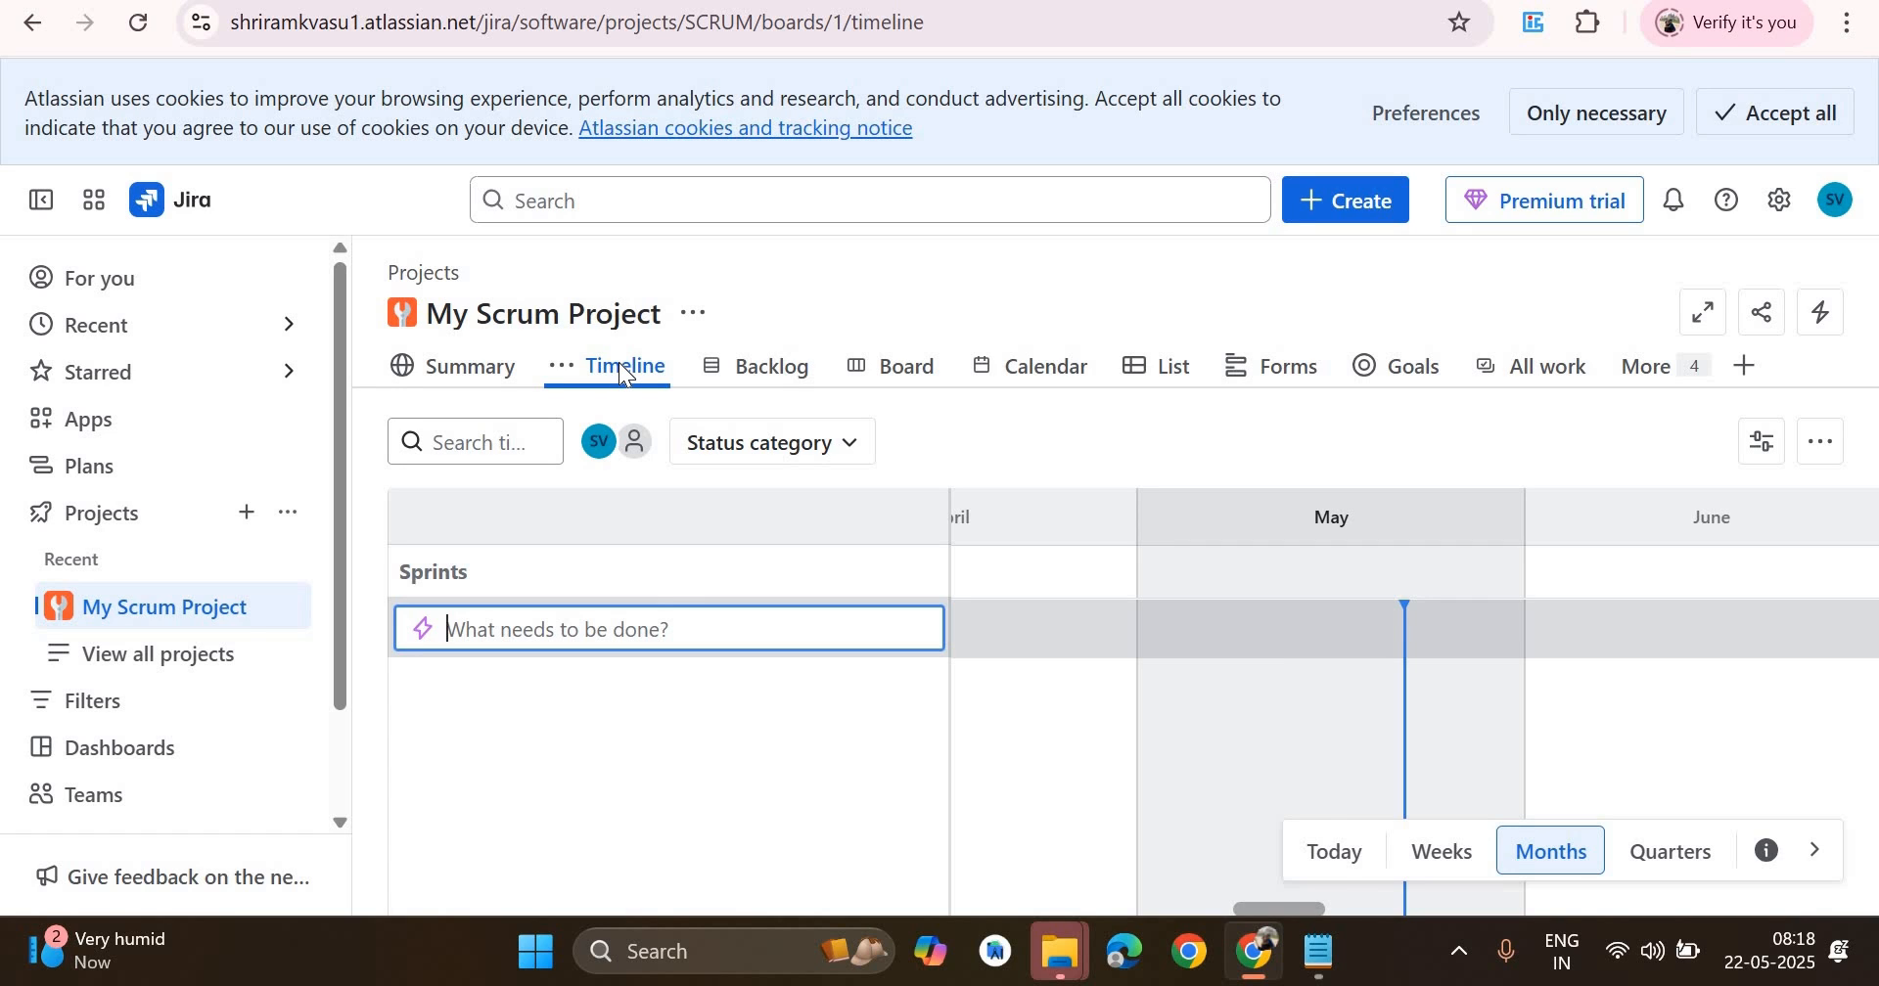
left_click(770, 366)
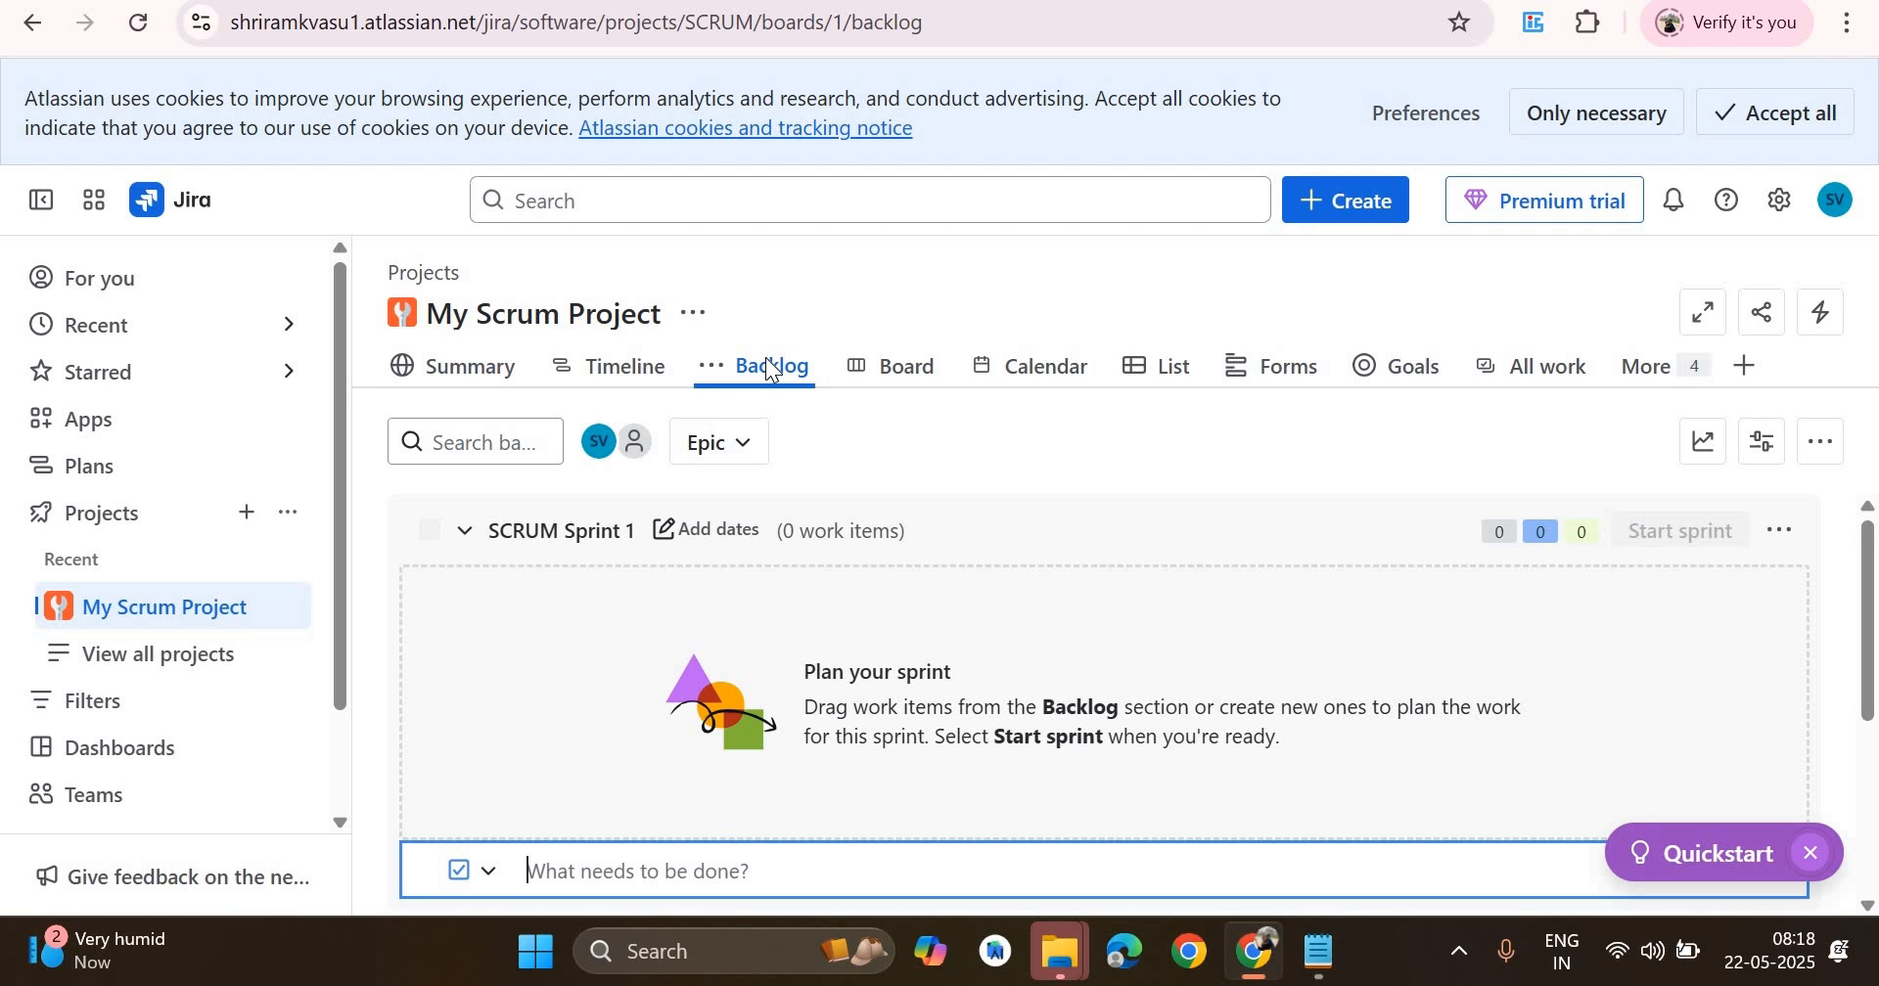
left_click(885, 372)
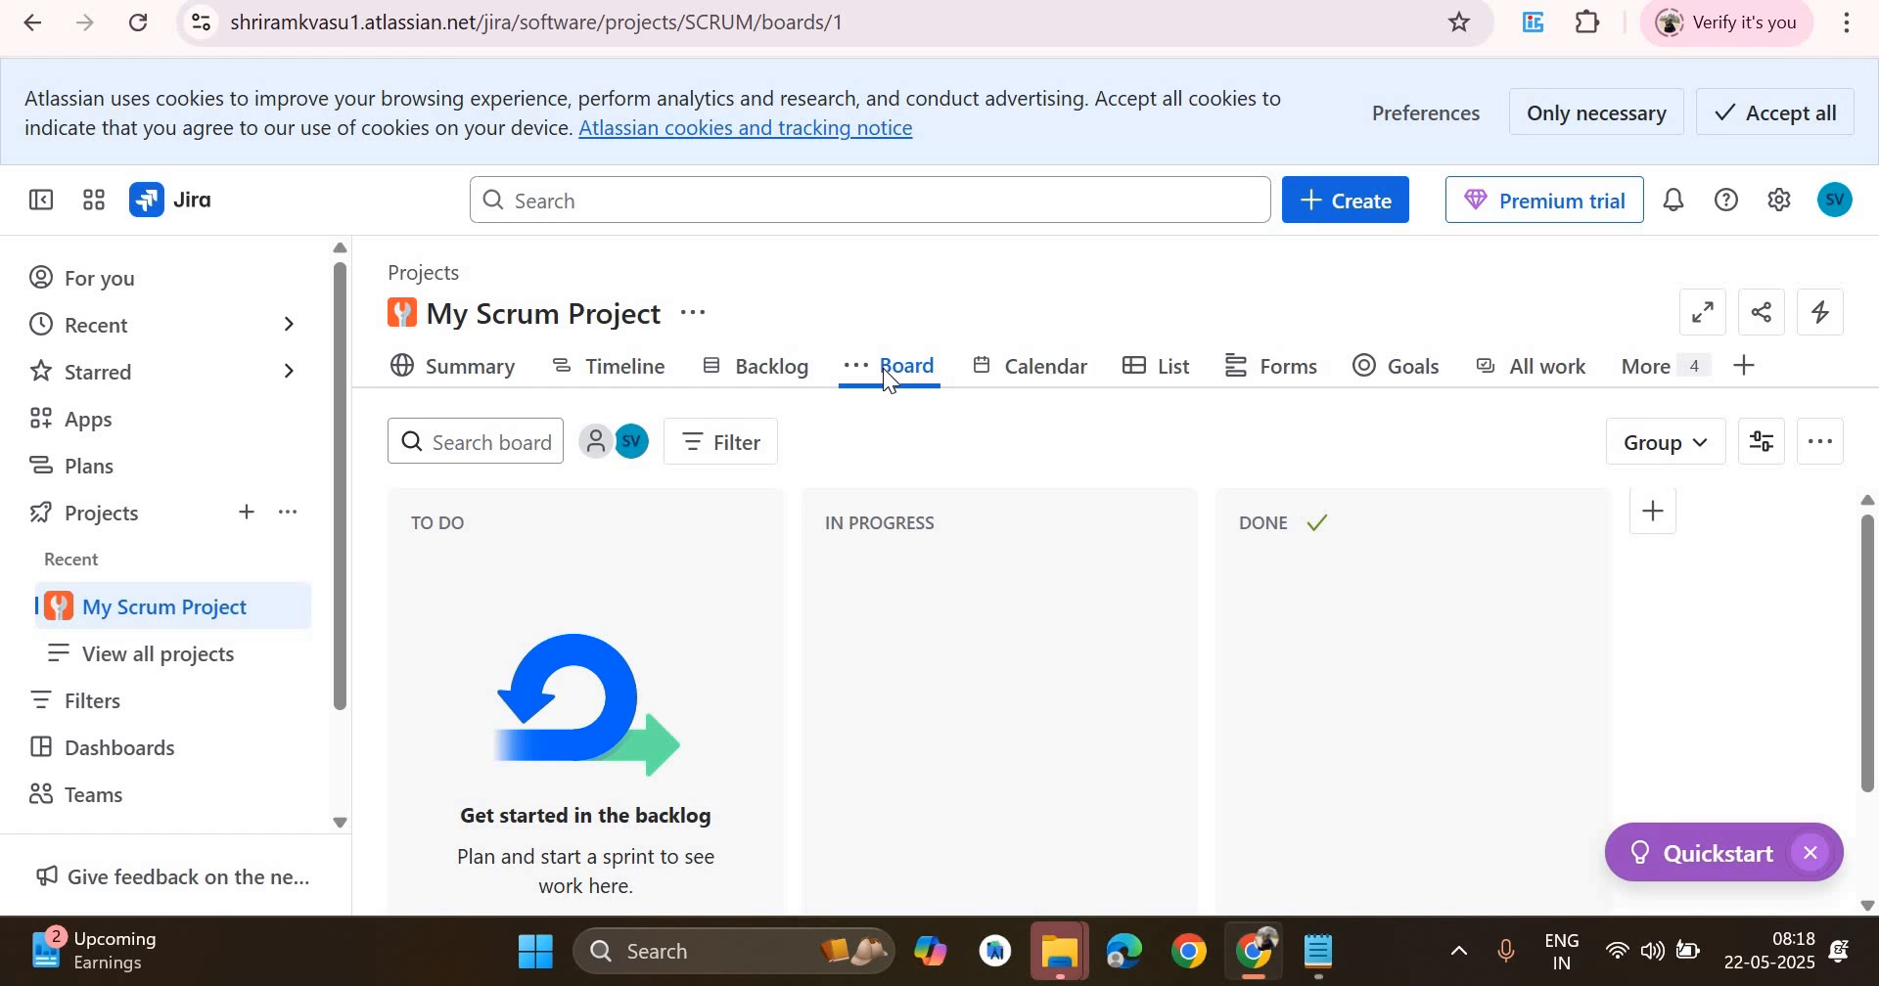
left_click(1042, 366)
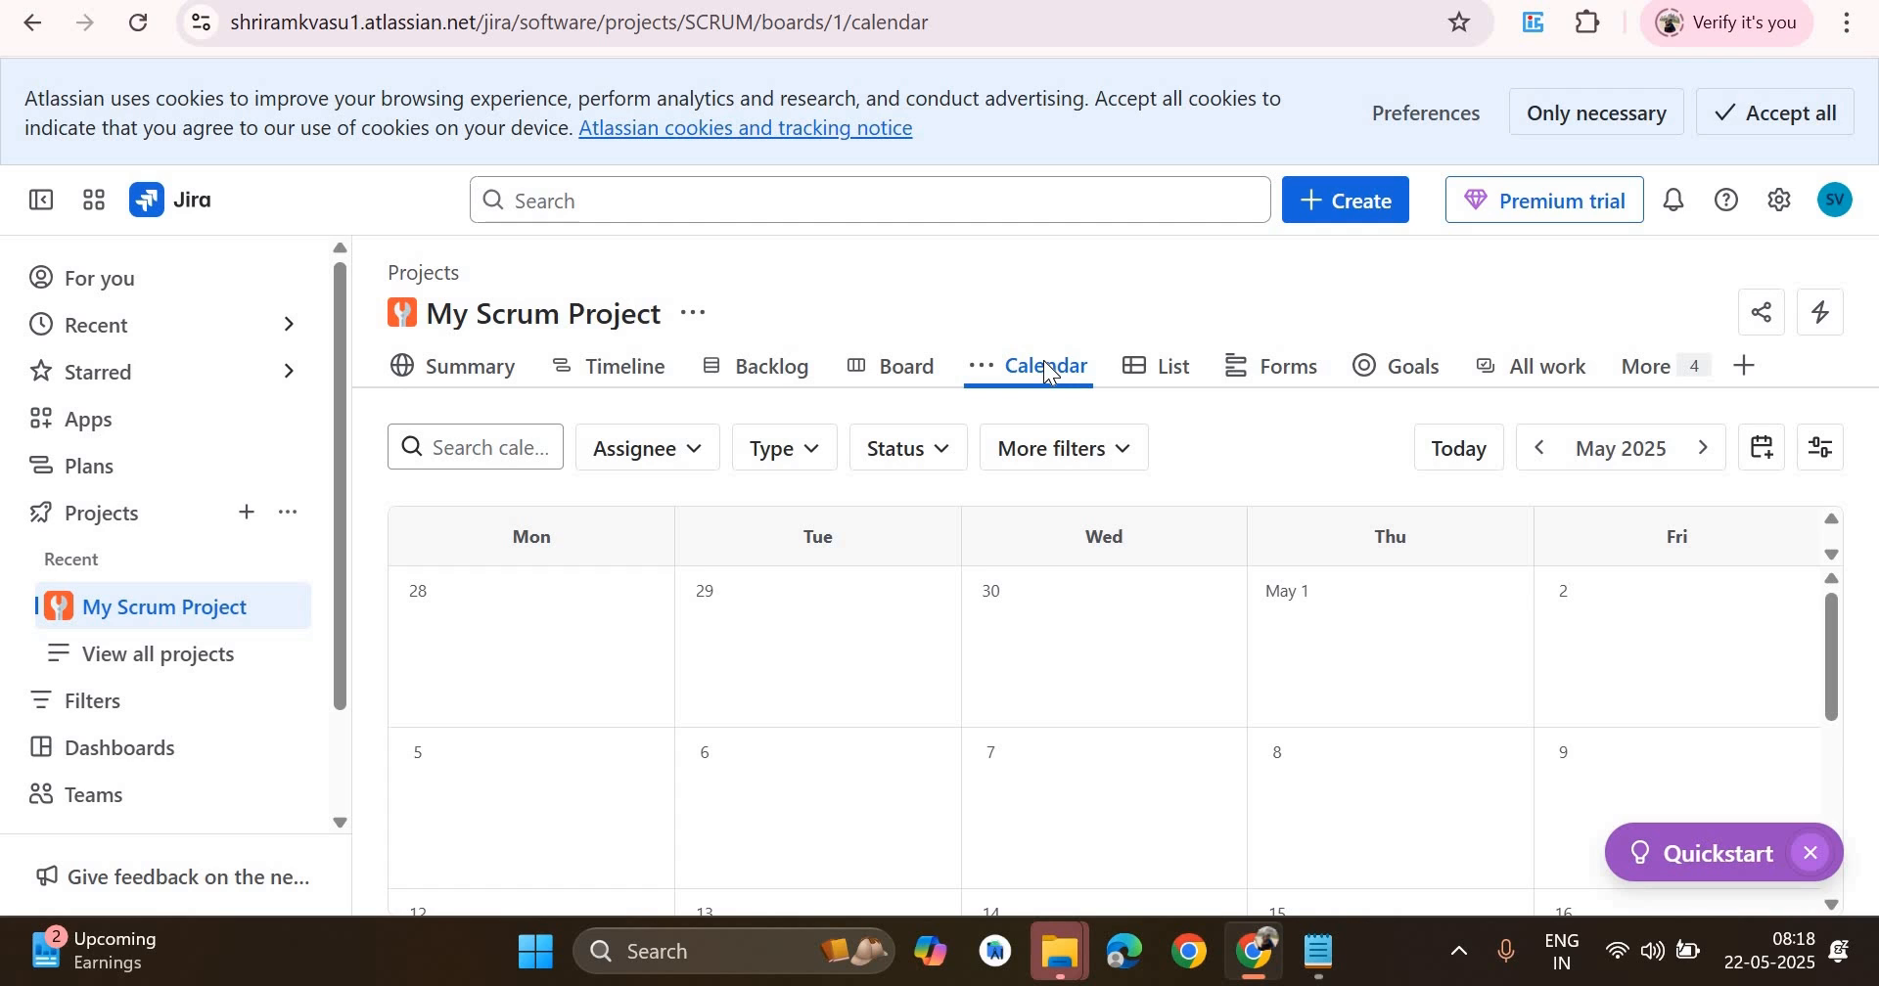
left_click(1170, 380)
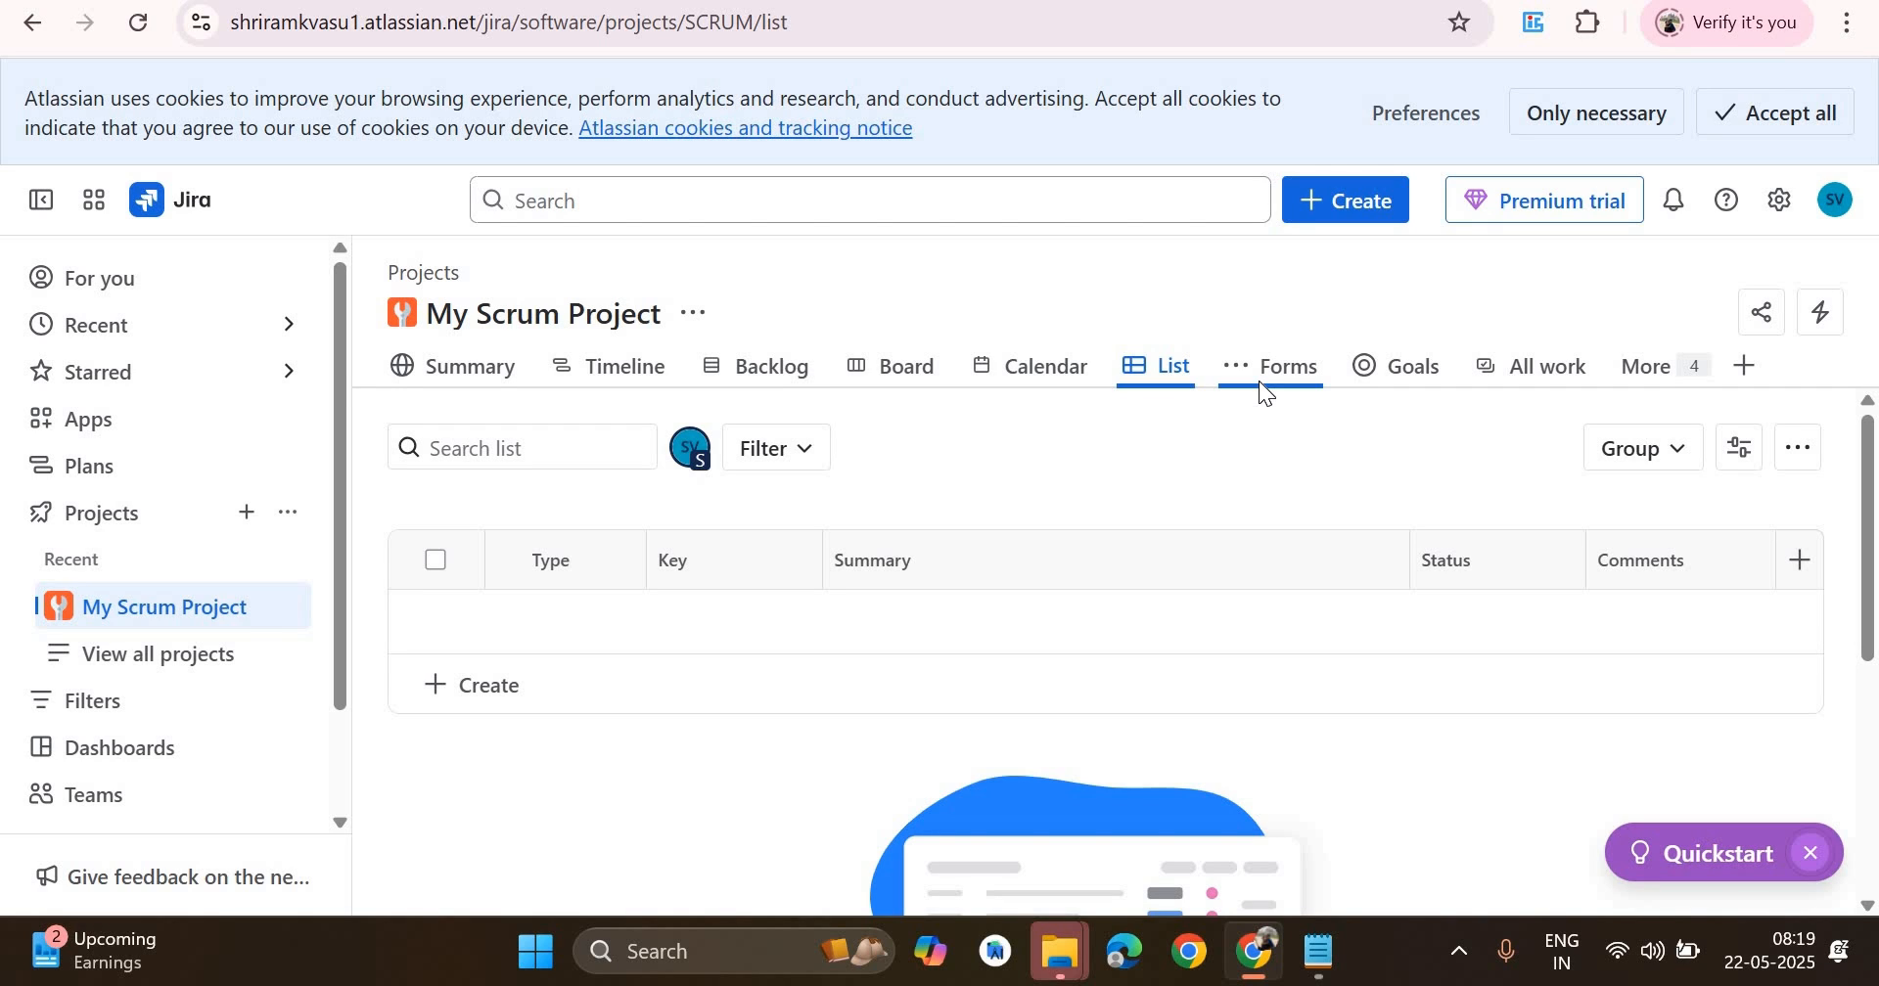
- Examine the project's Goals, All work and Archived work items pages and the additional views, and return to the Summary
left_click(1380, 369)
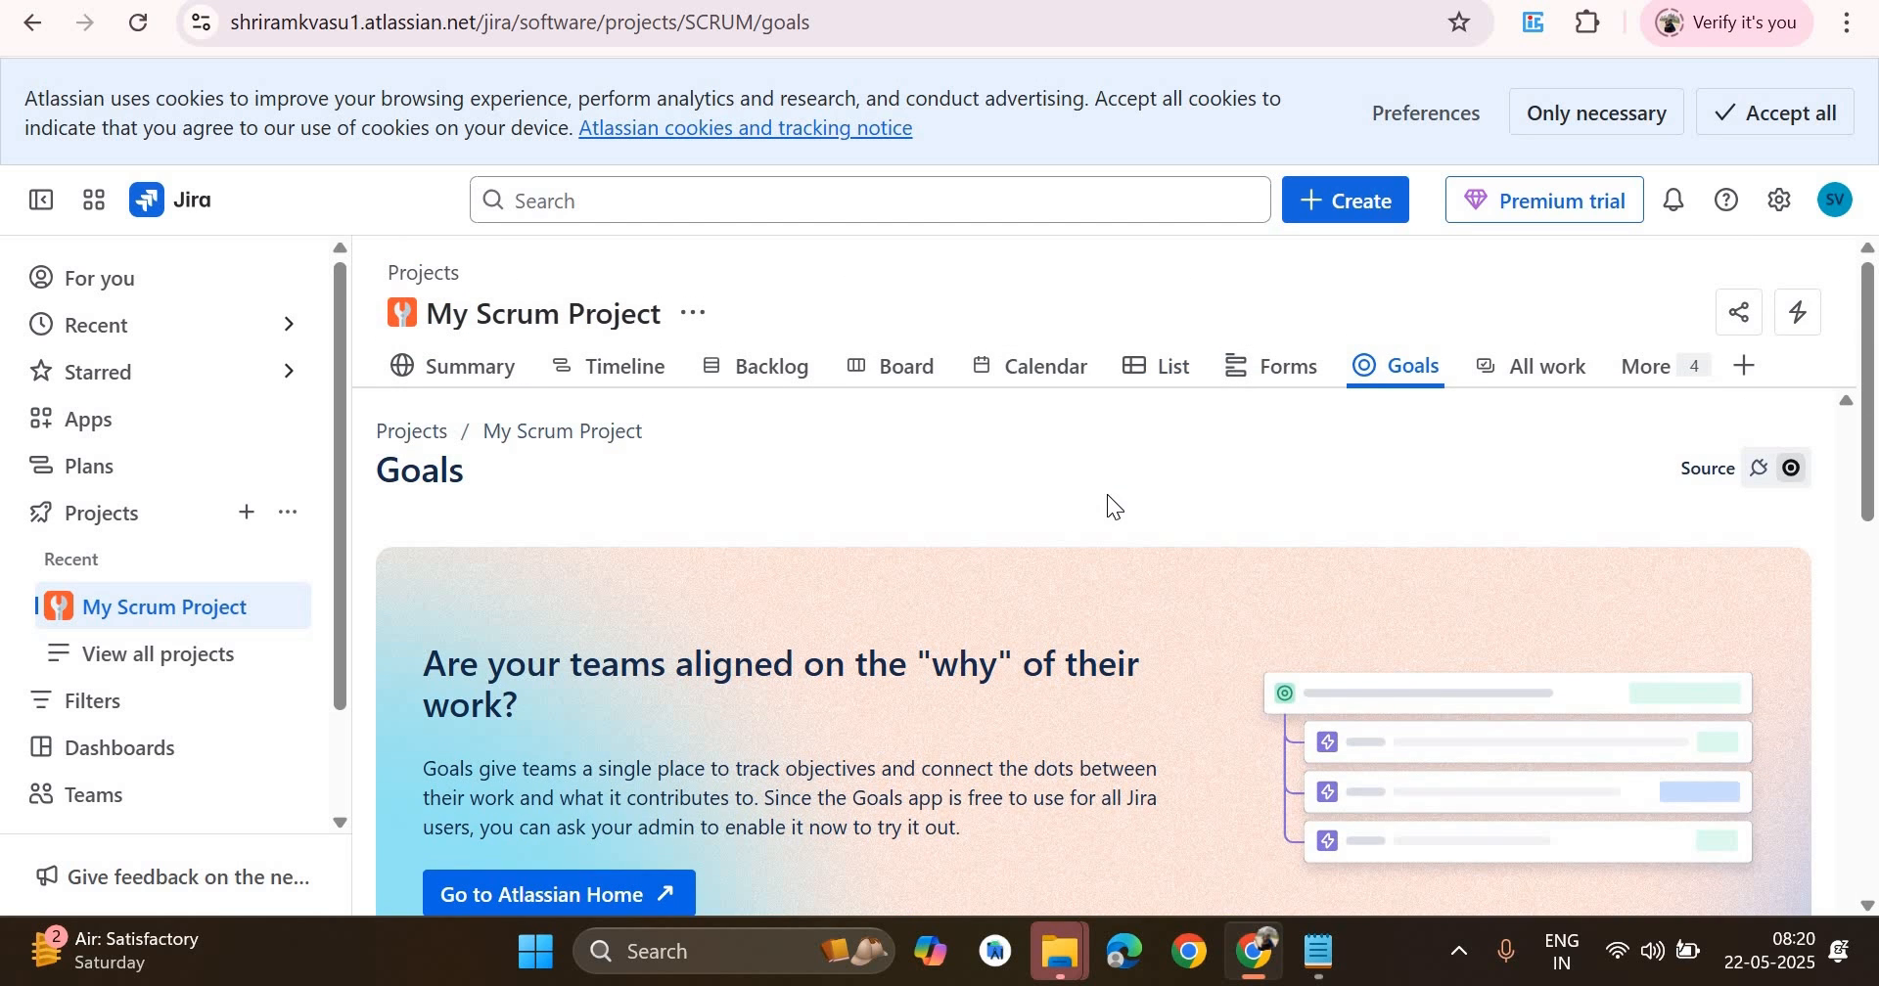
scroll(1107, 497, "down", 2)
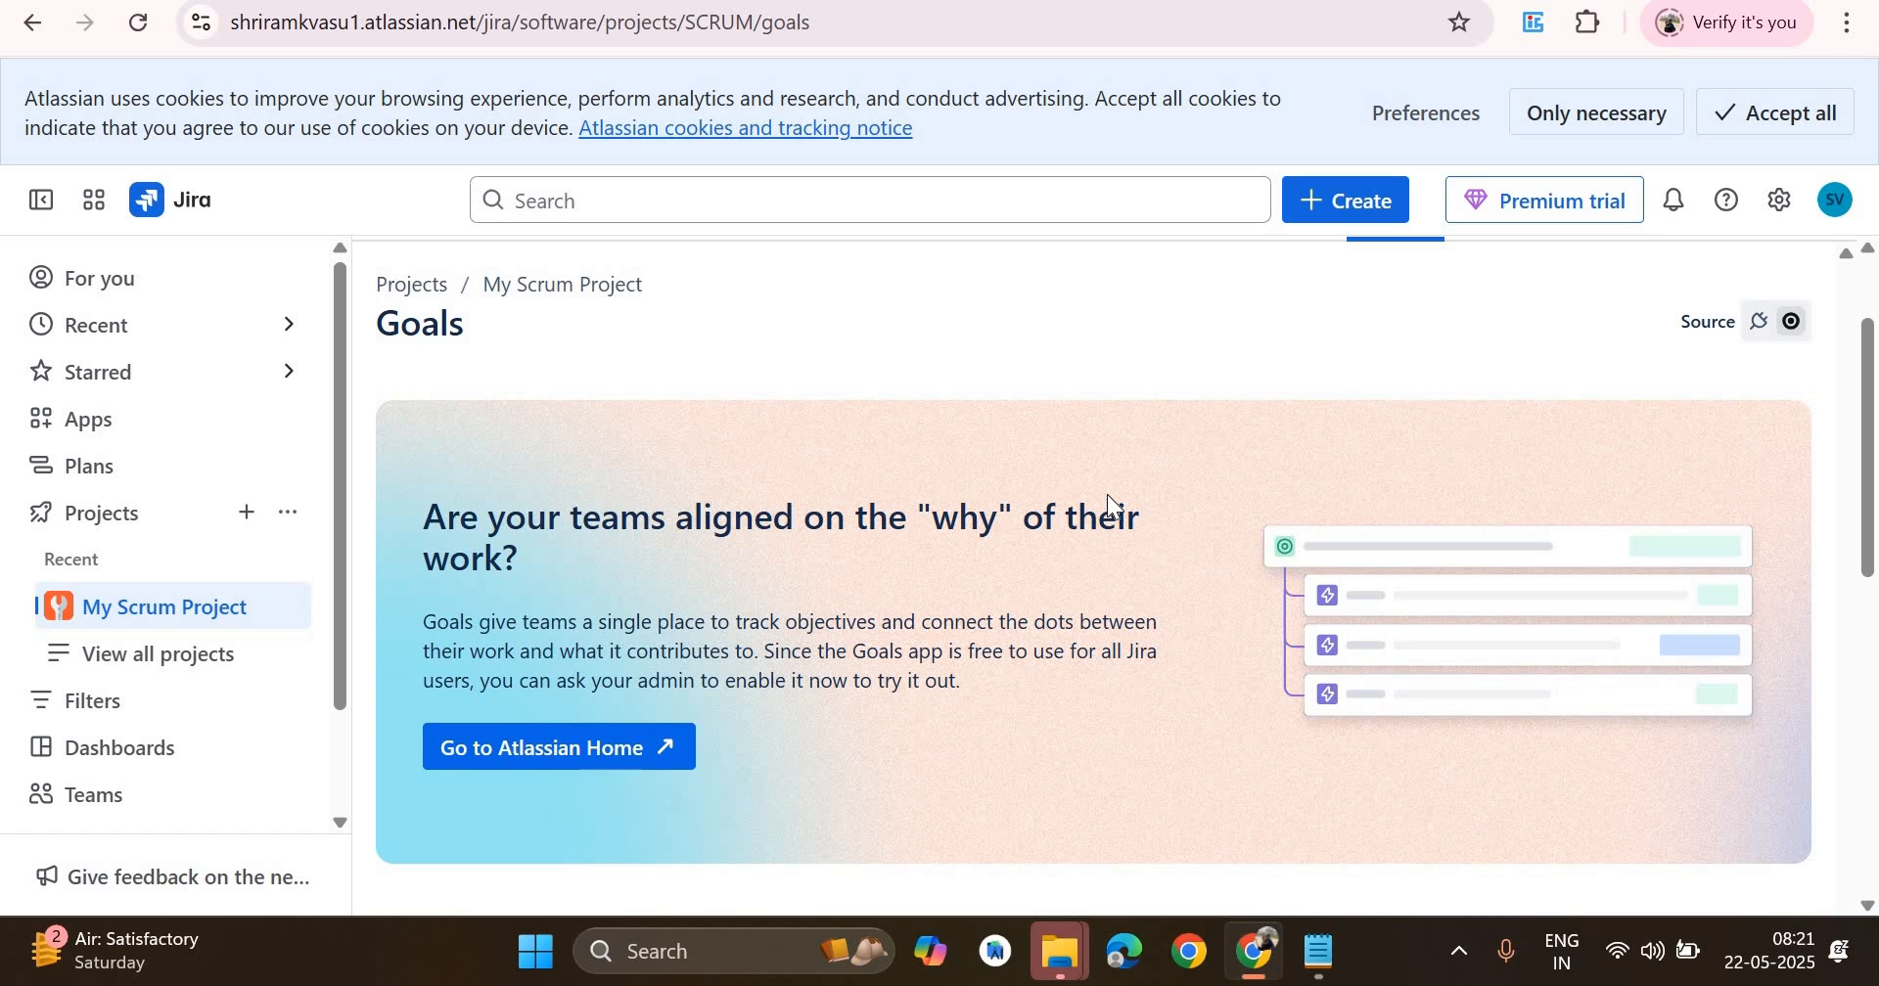
scroll(1113, 497, "up", 2)
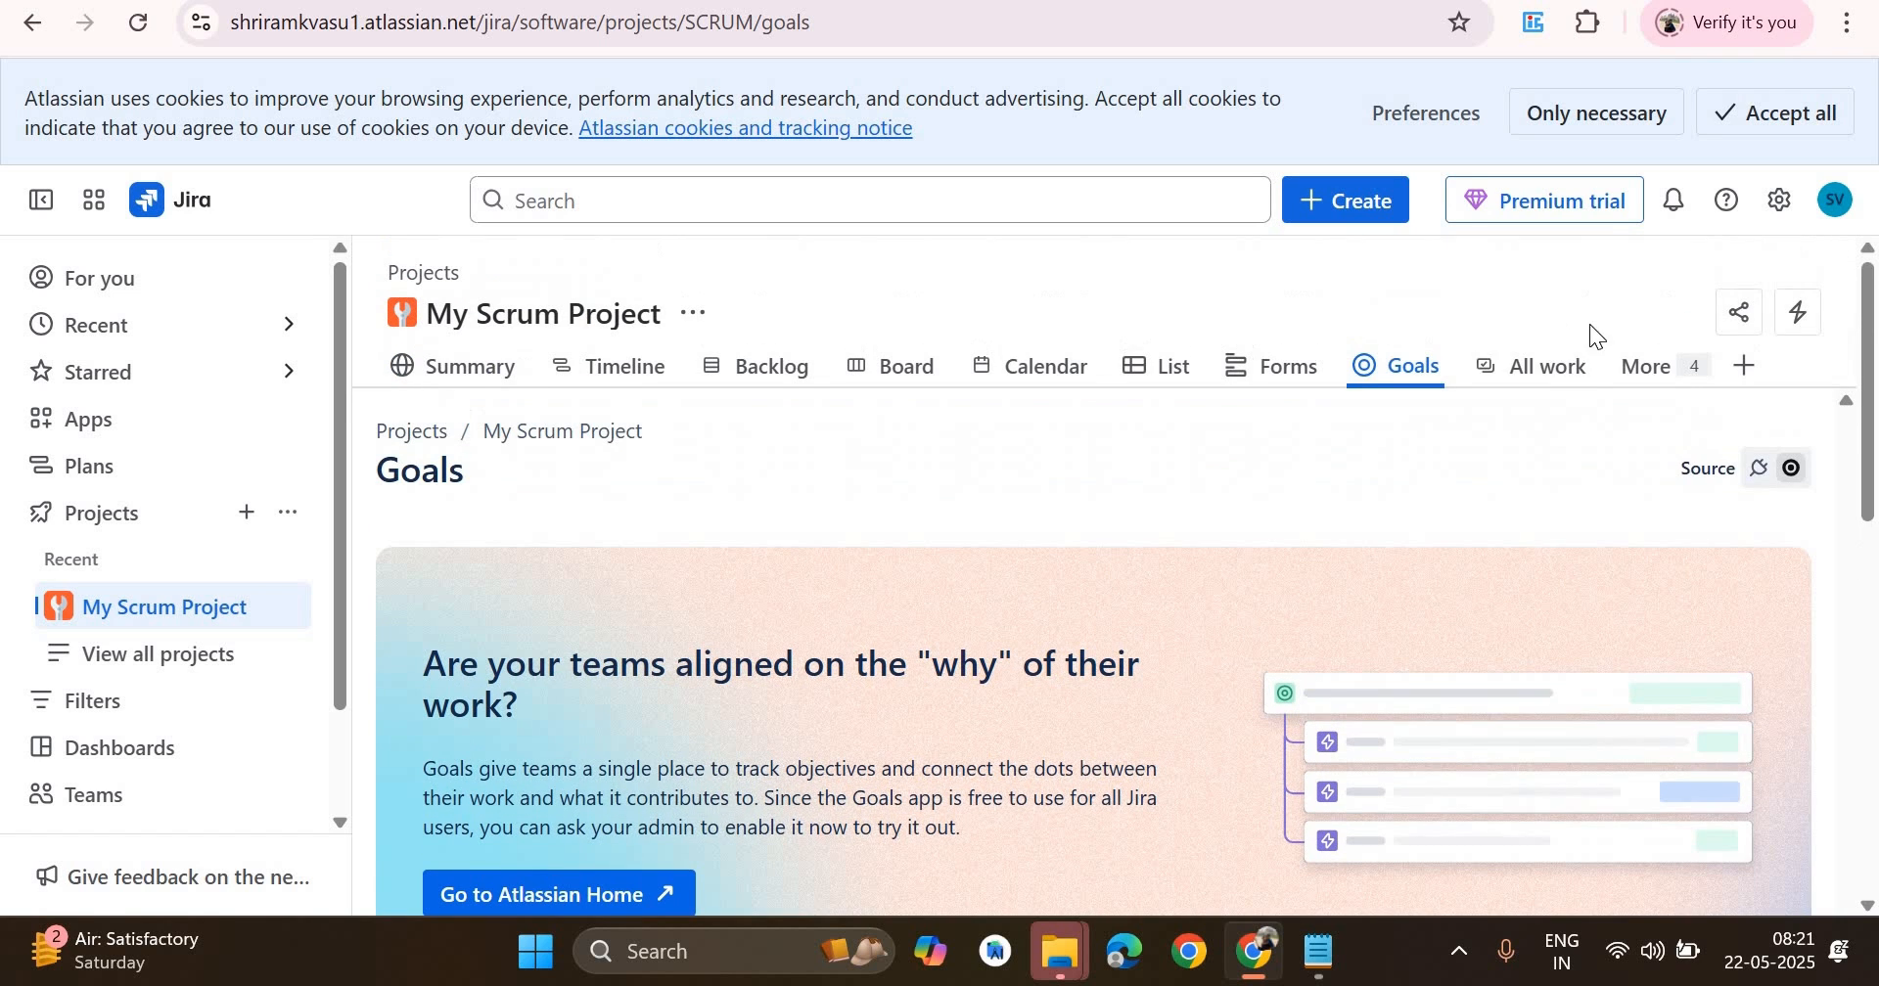
left_click(1519, 368)
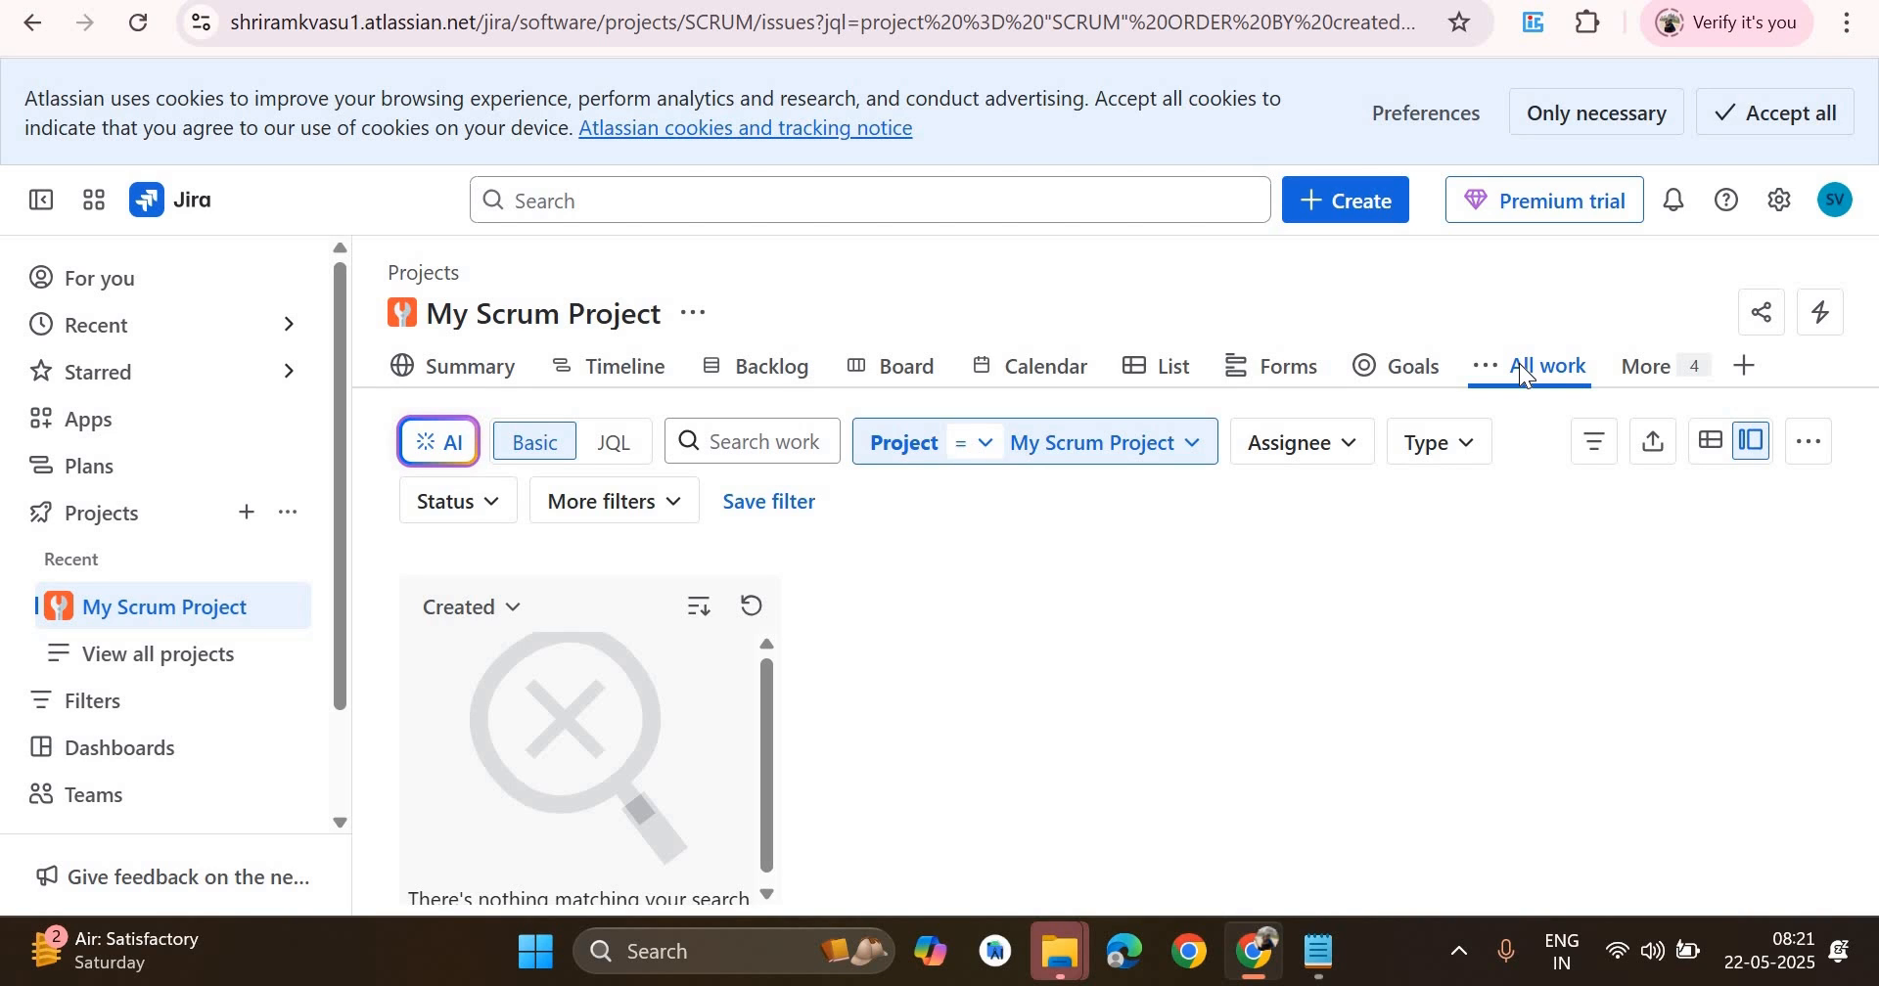
left_click(1658, 387)
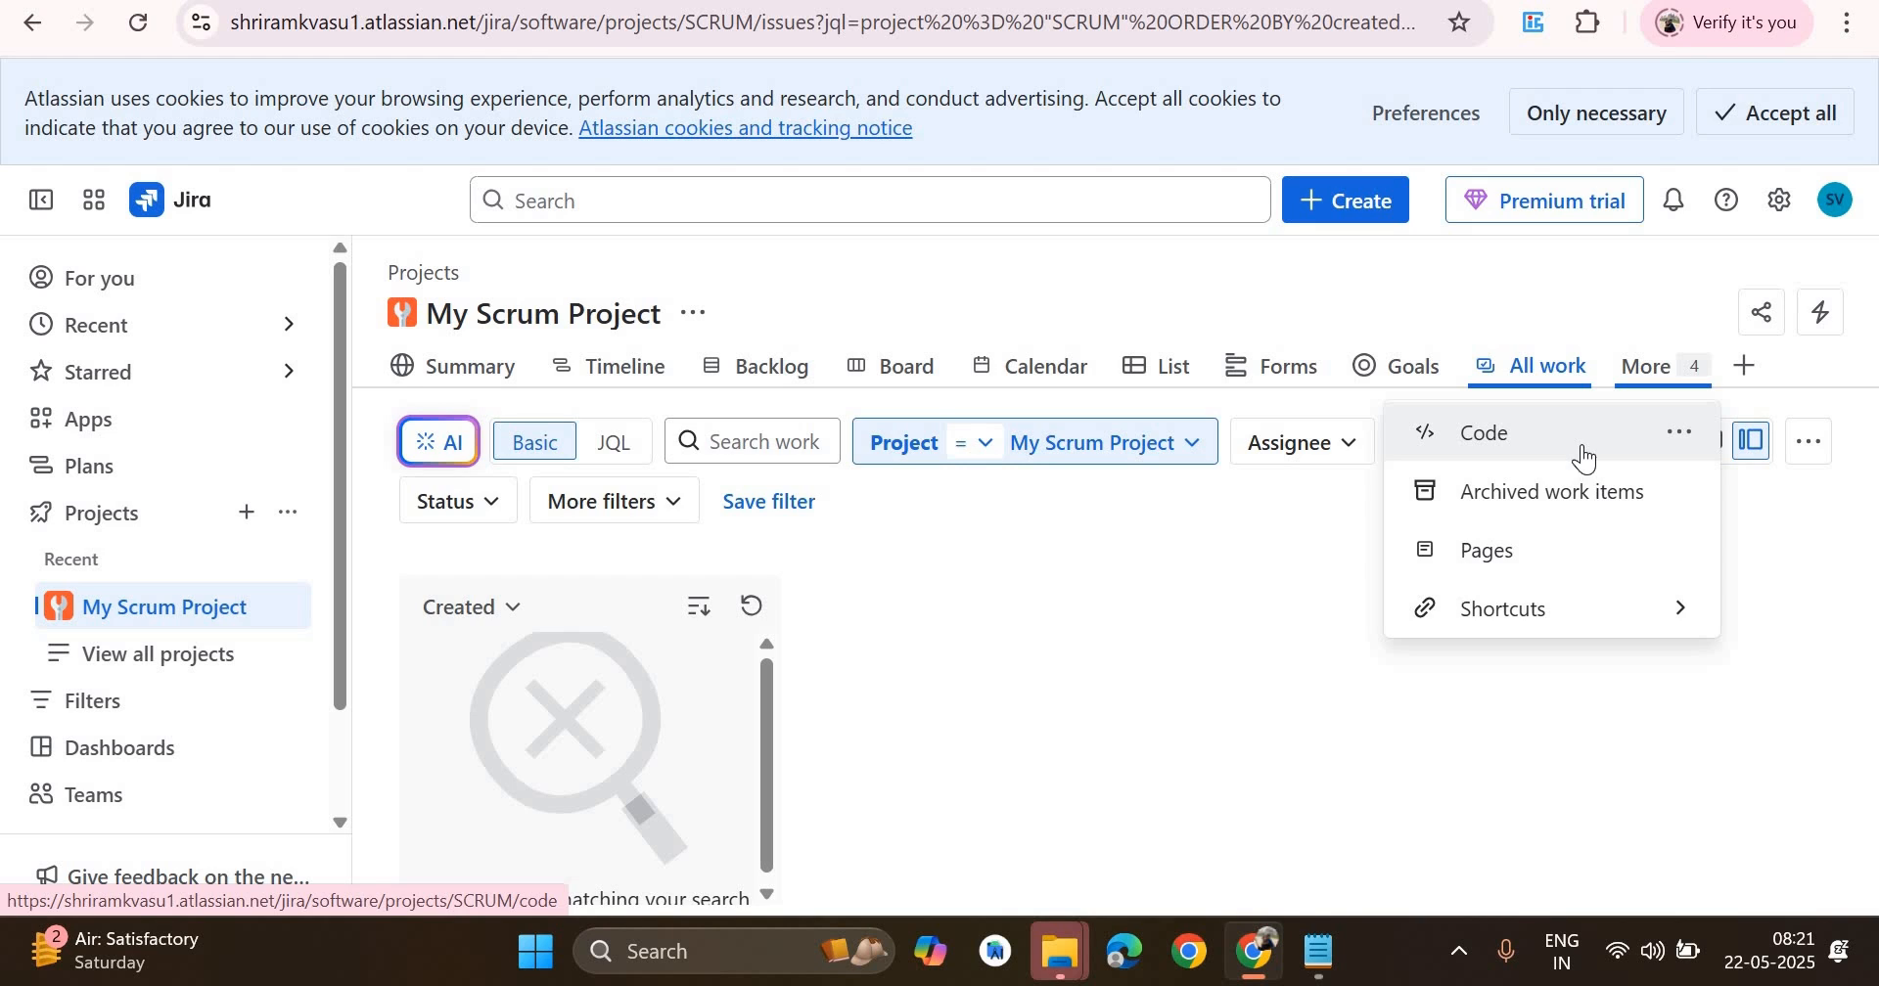
left_click(1540, 497)
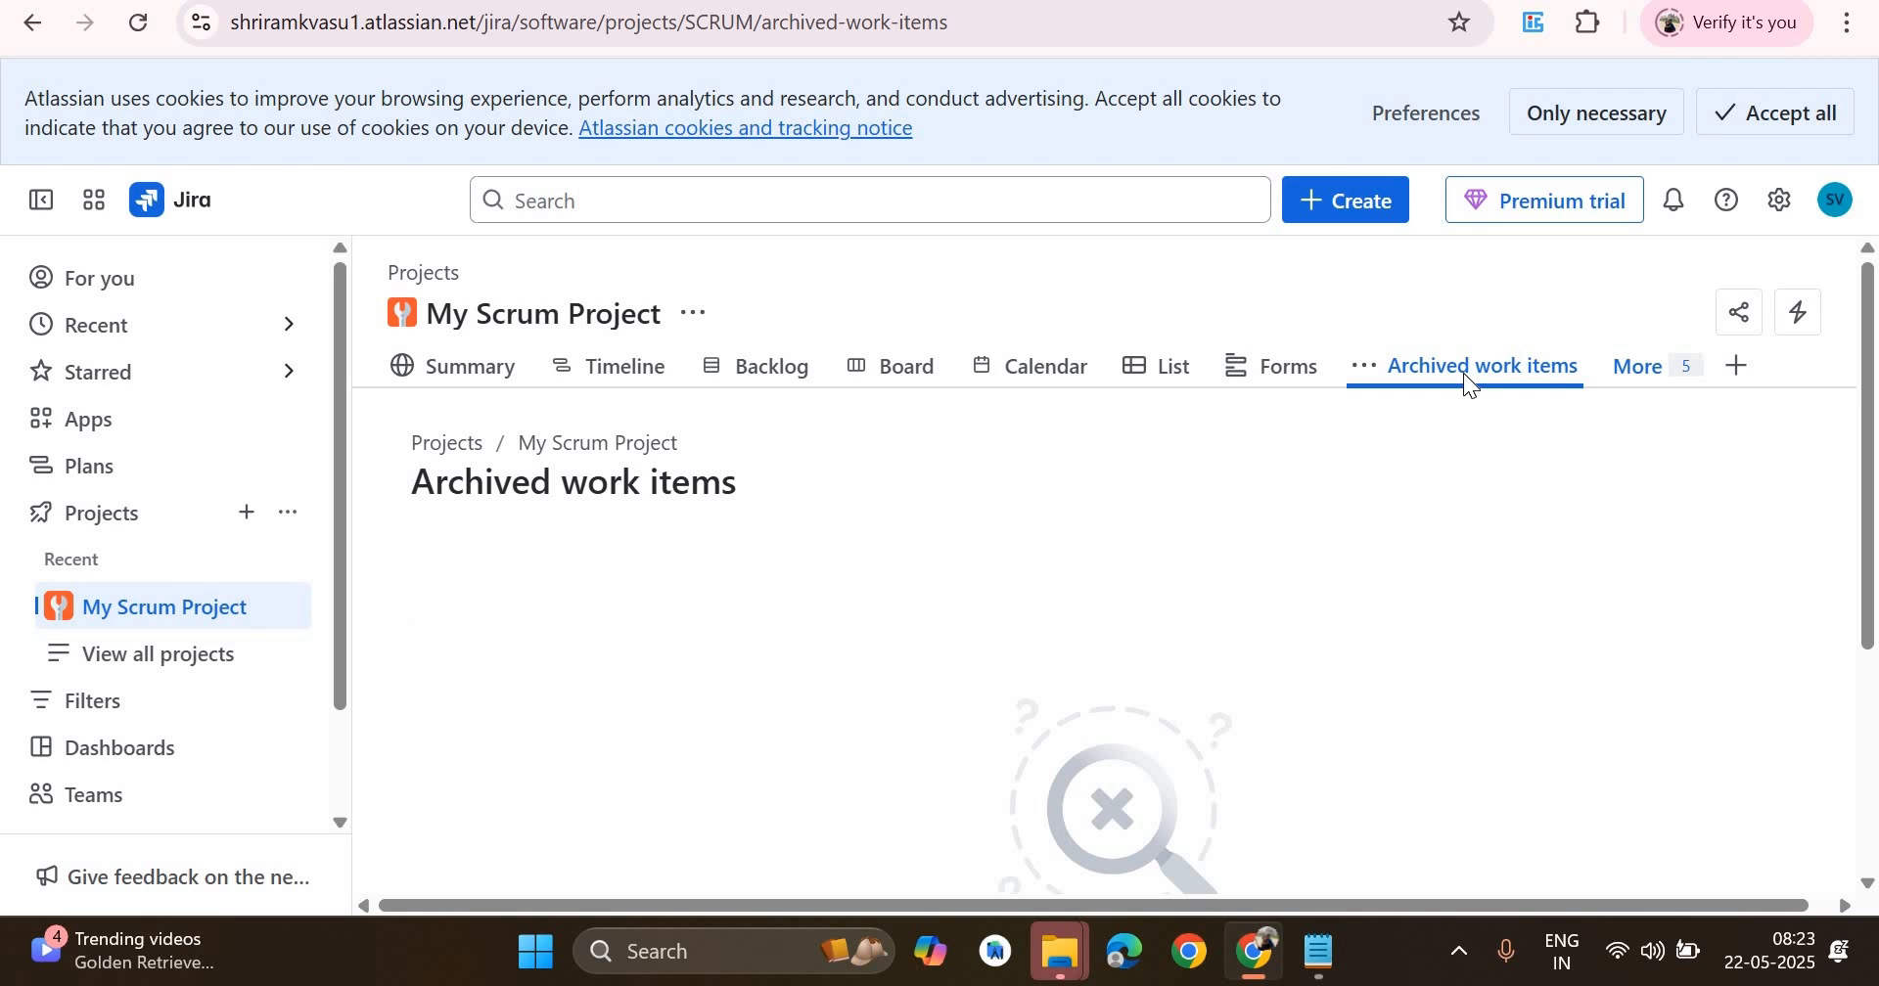
left_click(1664, 369)
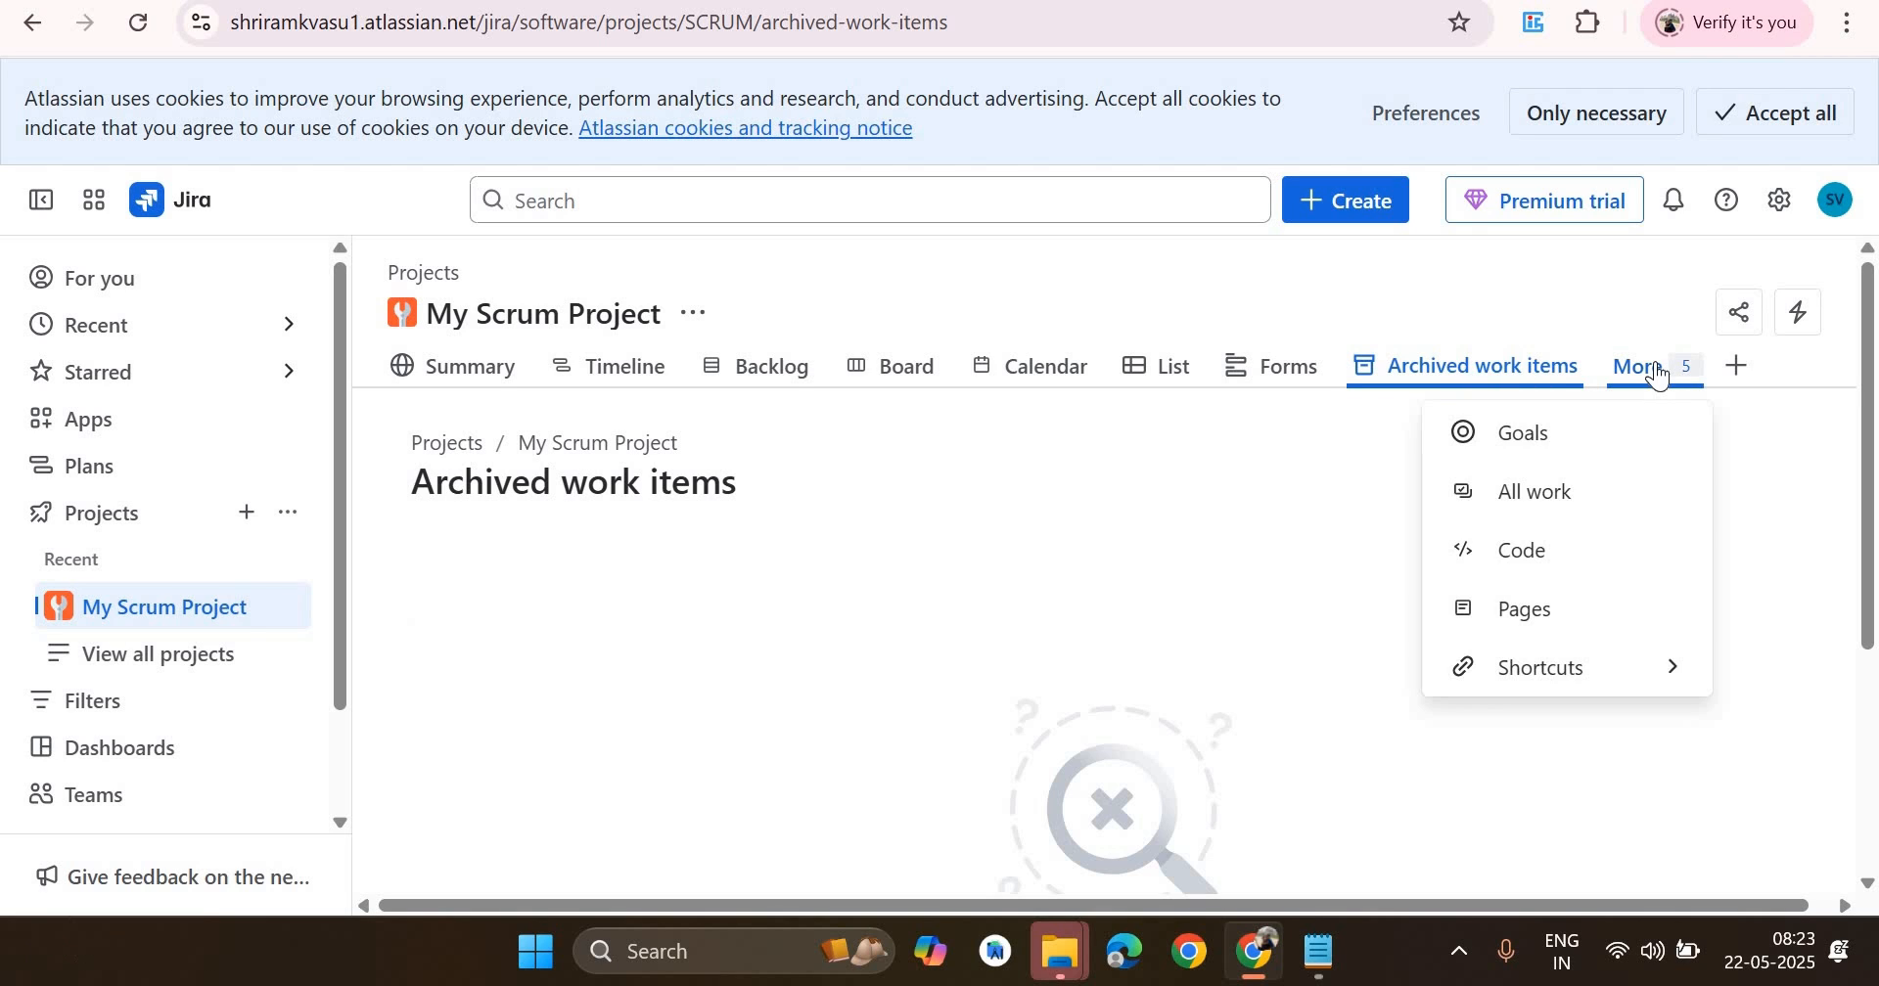
left_click(470, 380)
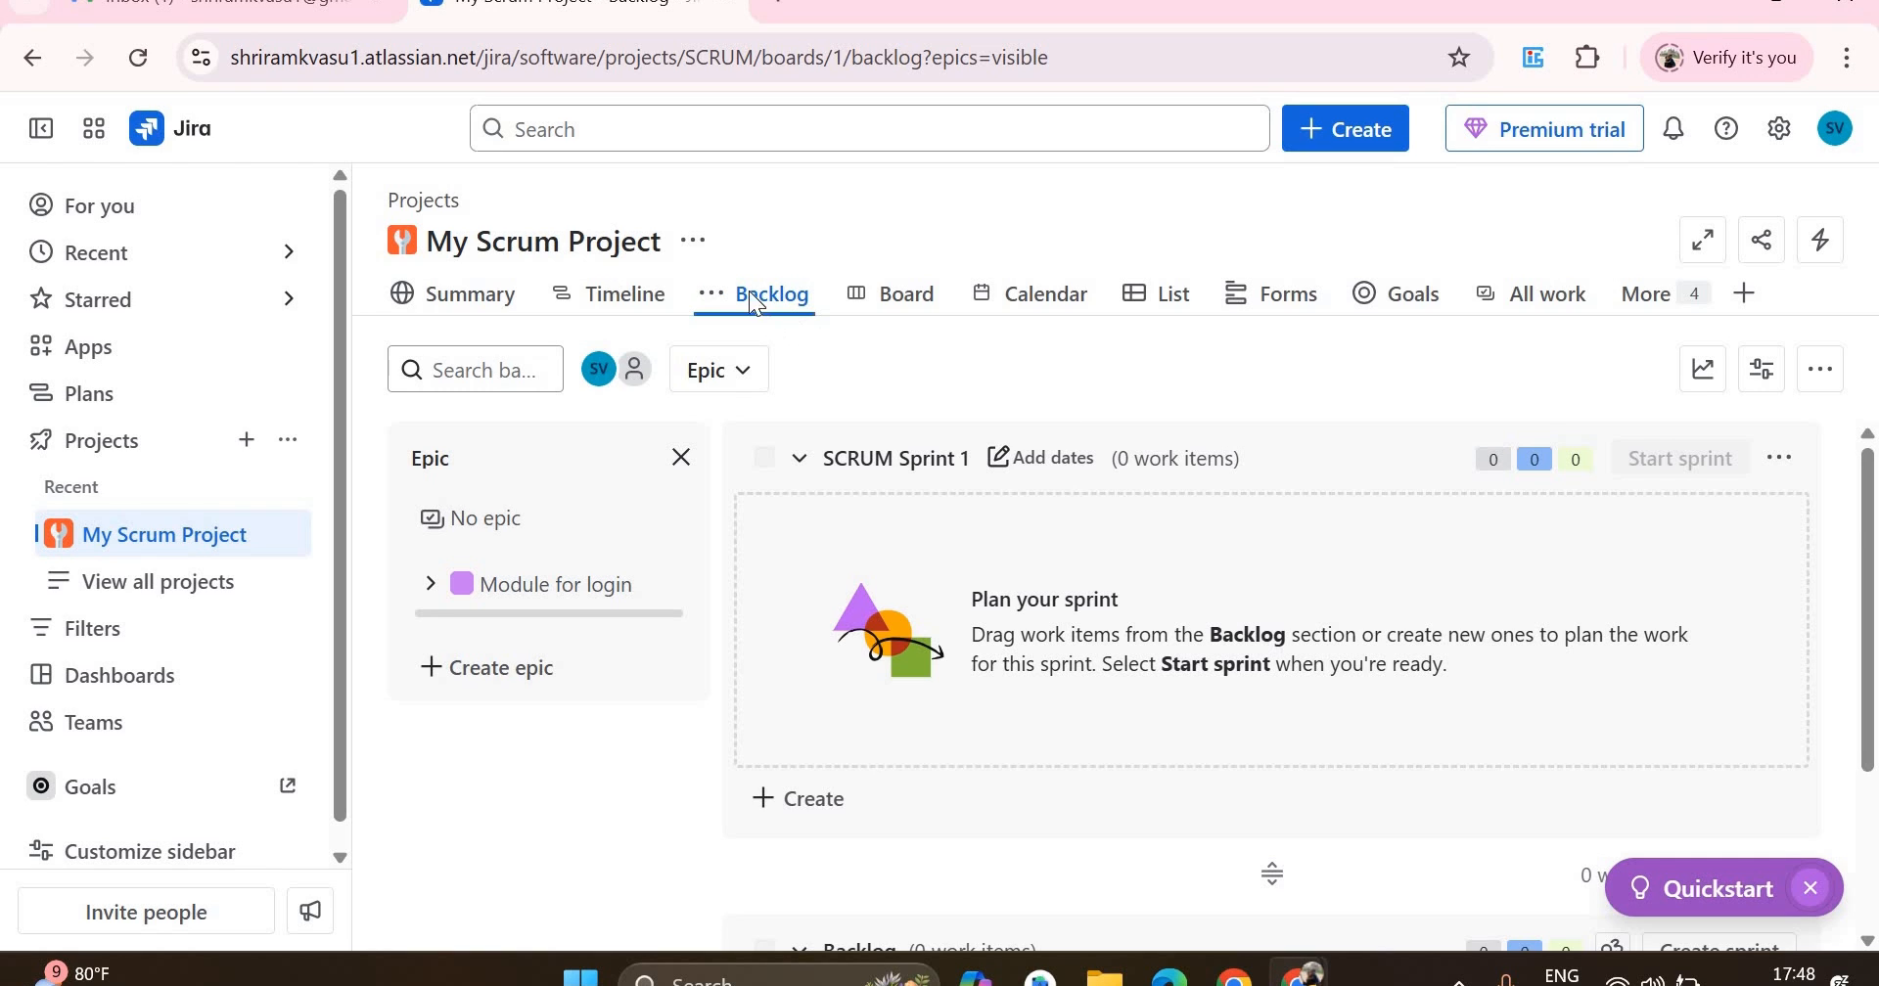
- Hide the epic panel in the backlog and show it again
left_click(716, 387)
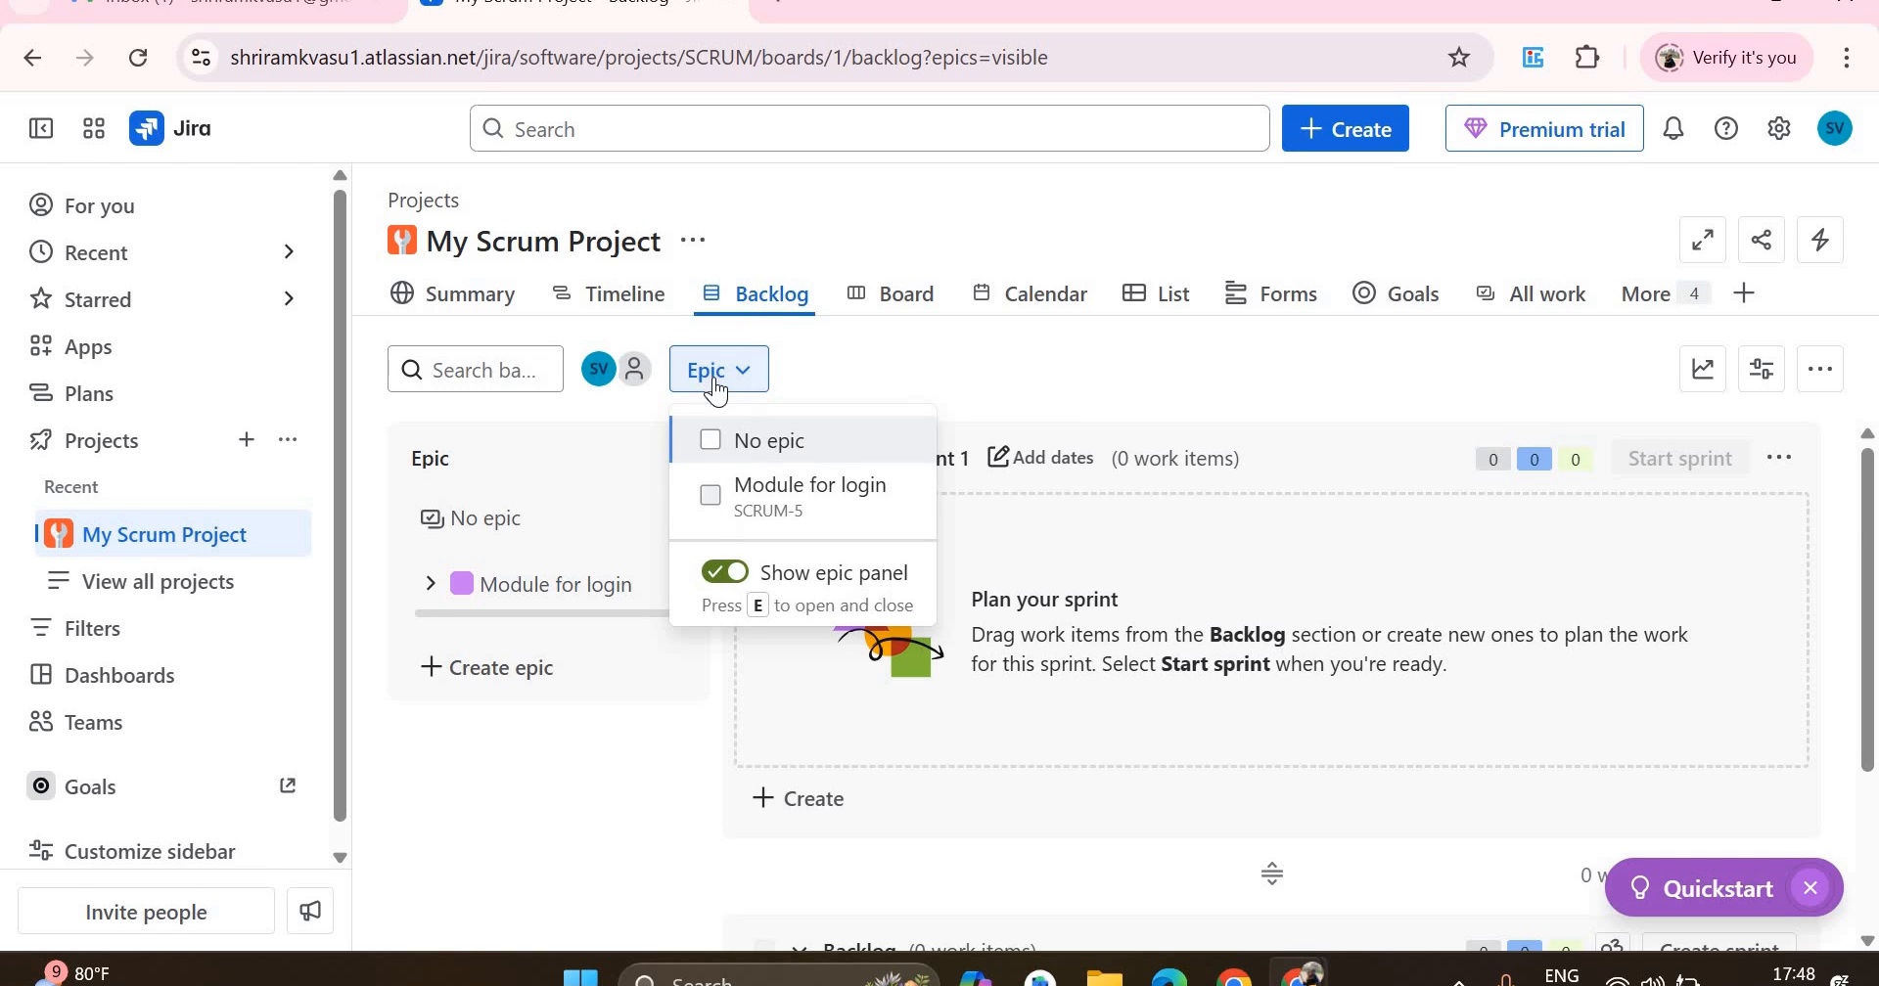
left_click(729, 586)
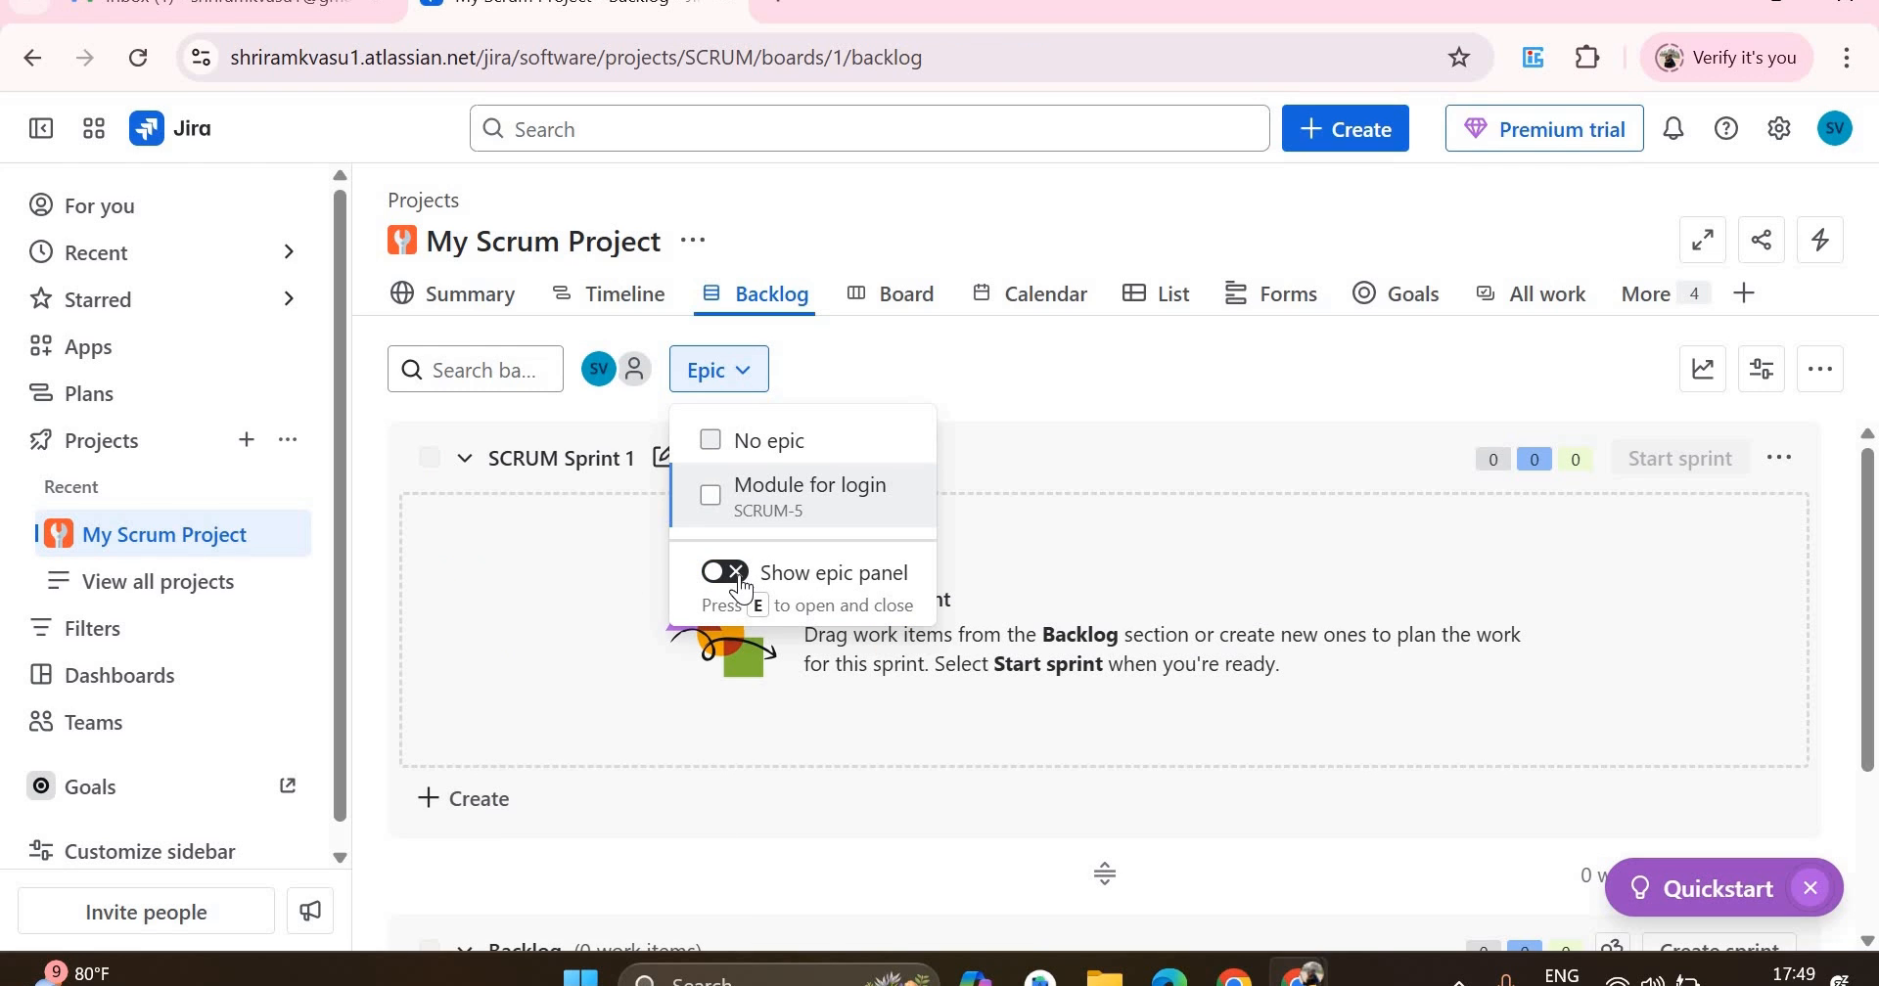
left_click(729, 575)
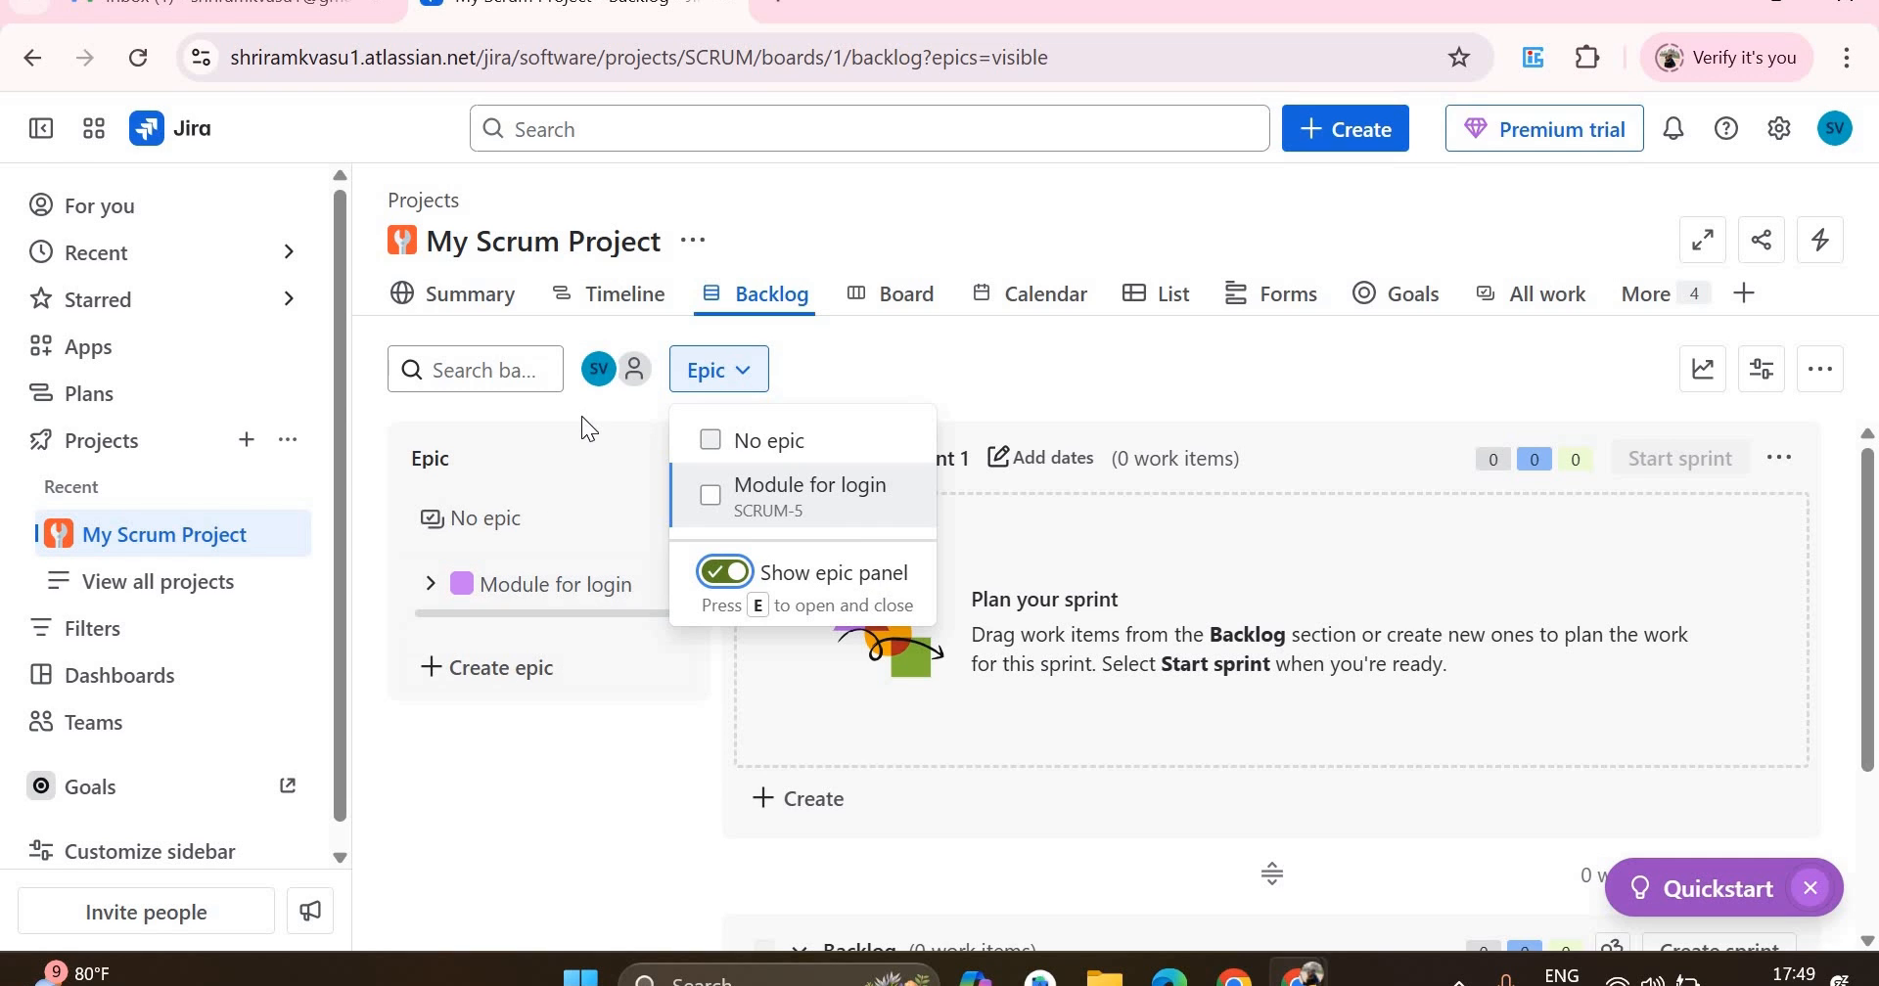
- Create a new epic named Website Redesign in the backlog's epic panel
left_click(736, 369)
left_click(901, 358)
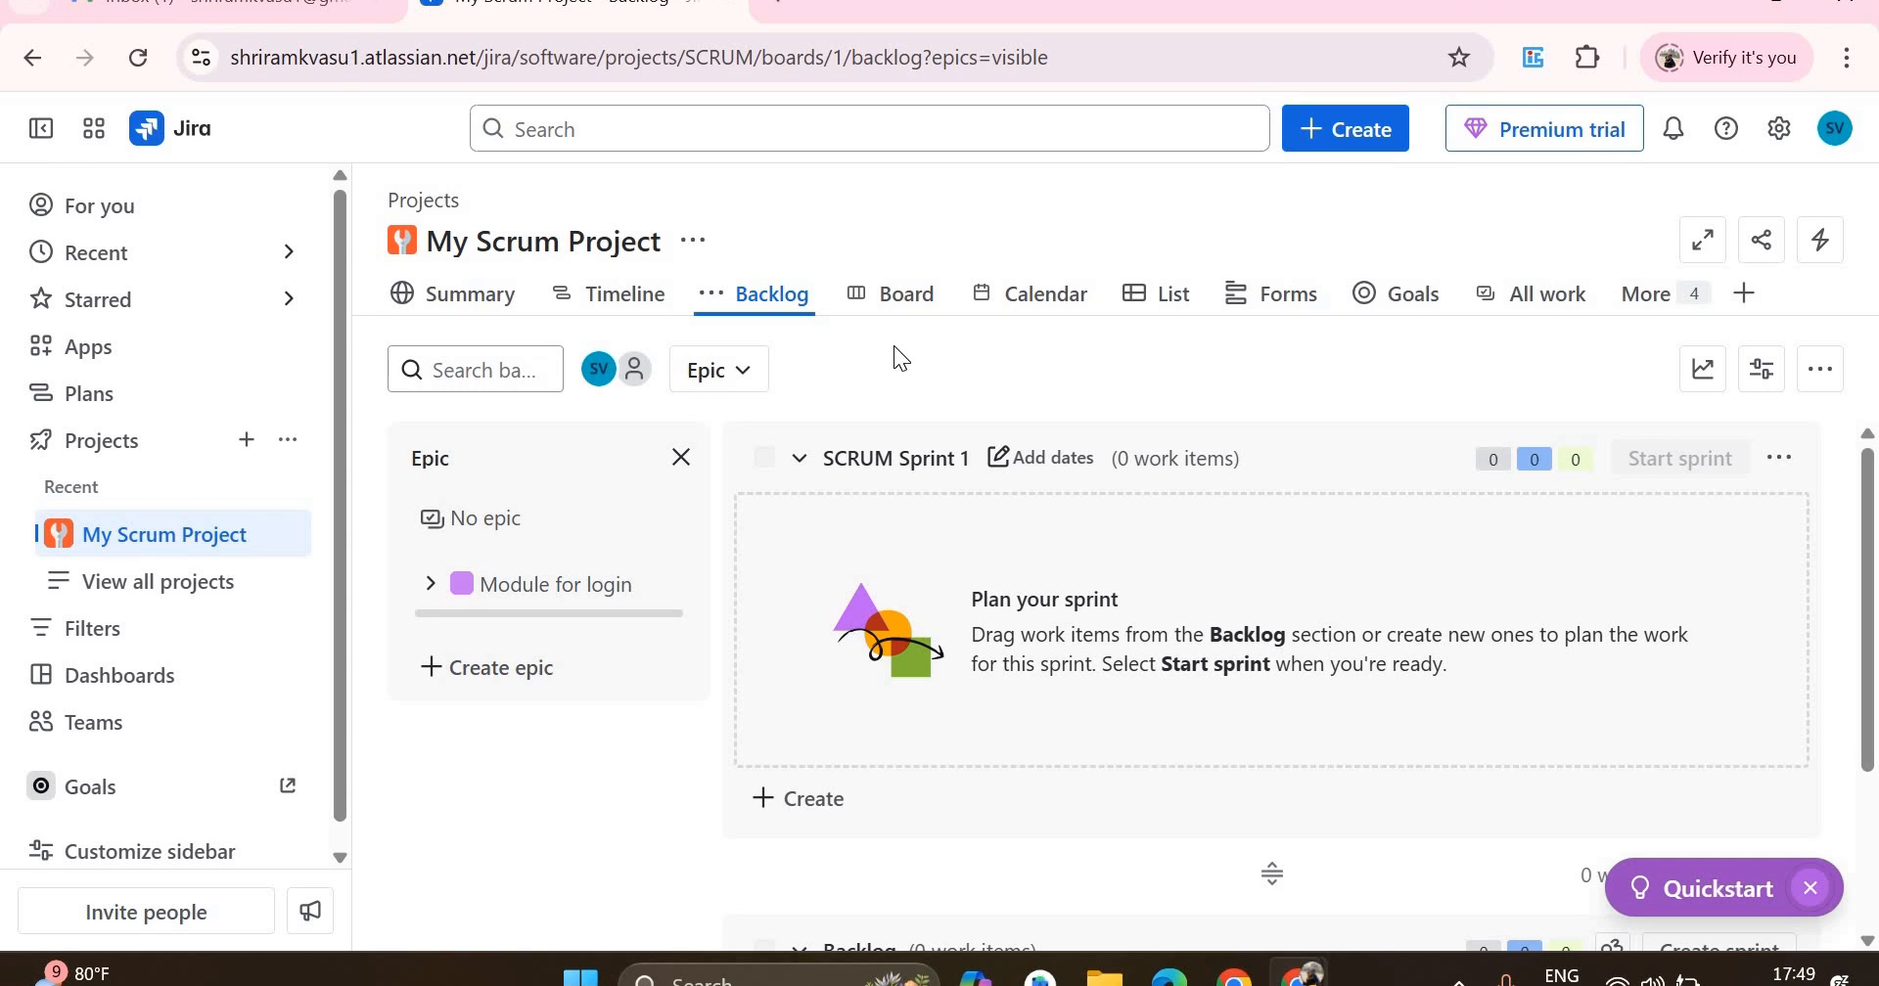
left_click(504, 670)
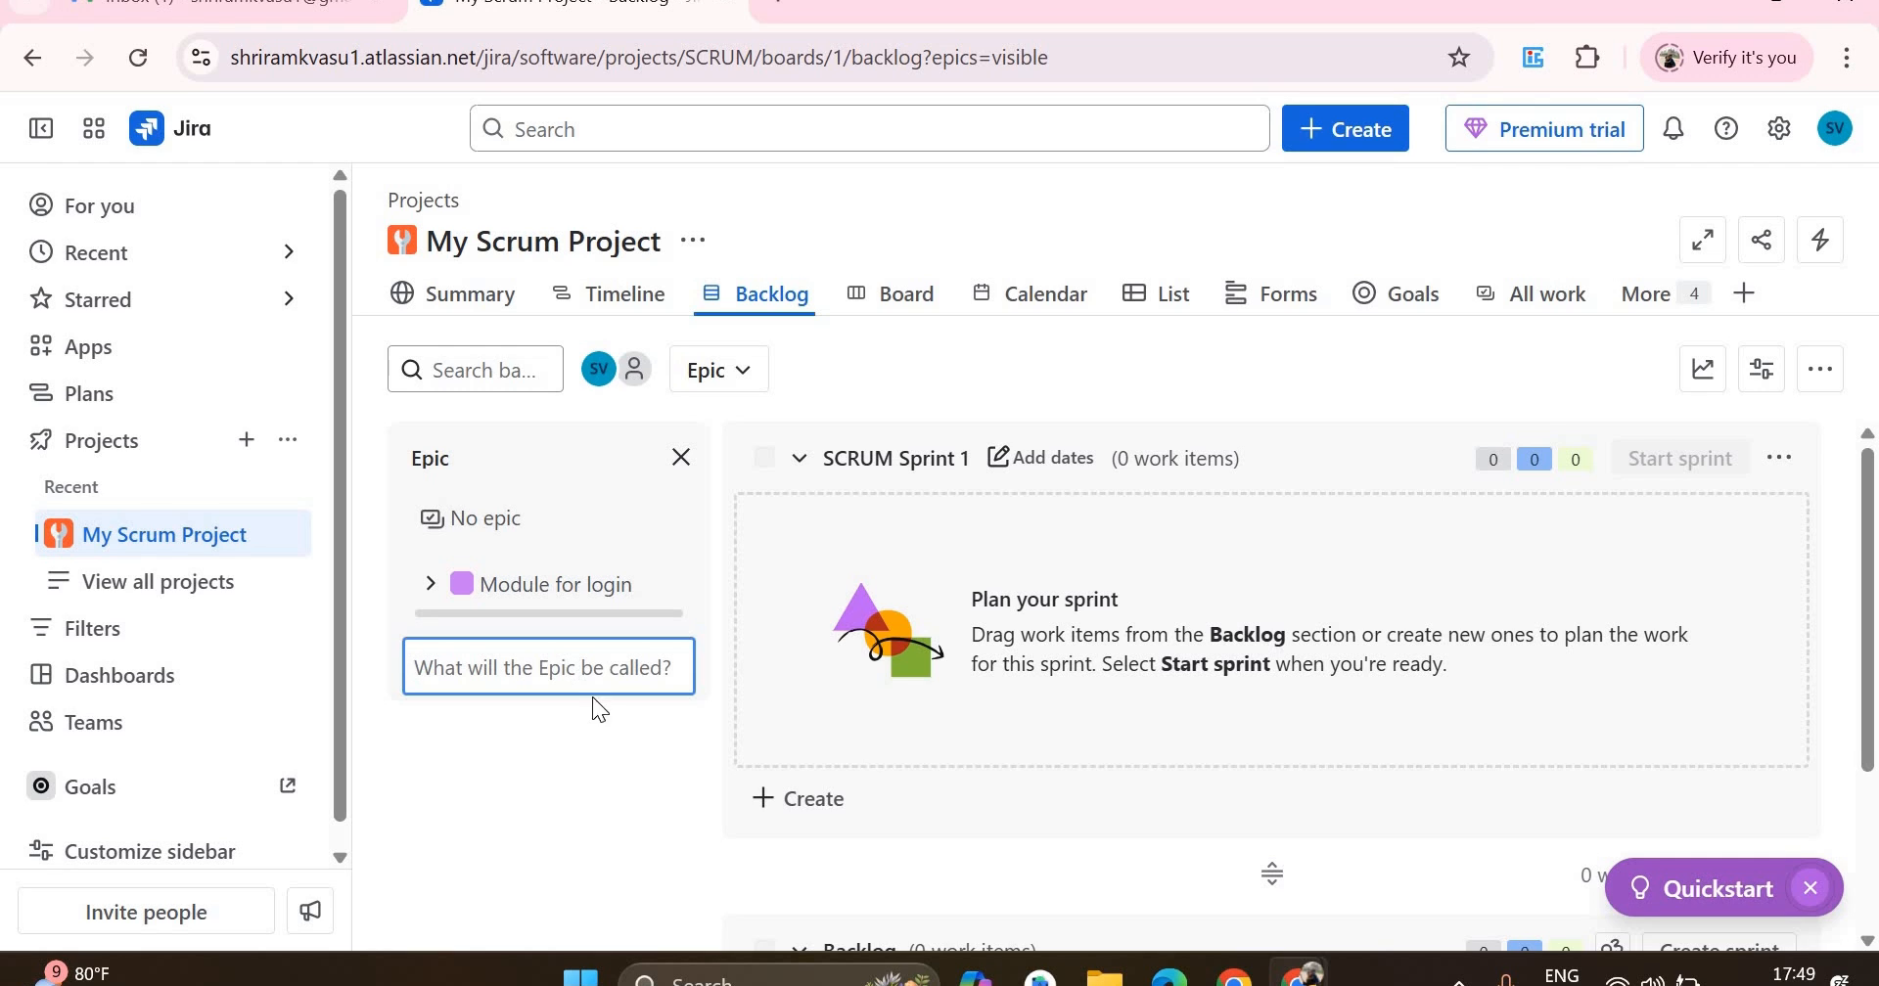
type("Web")
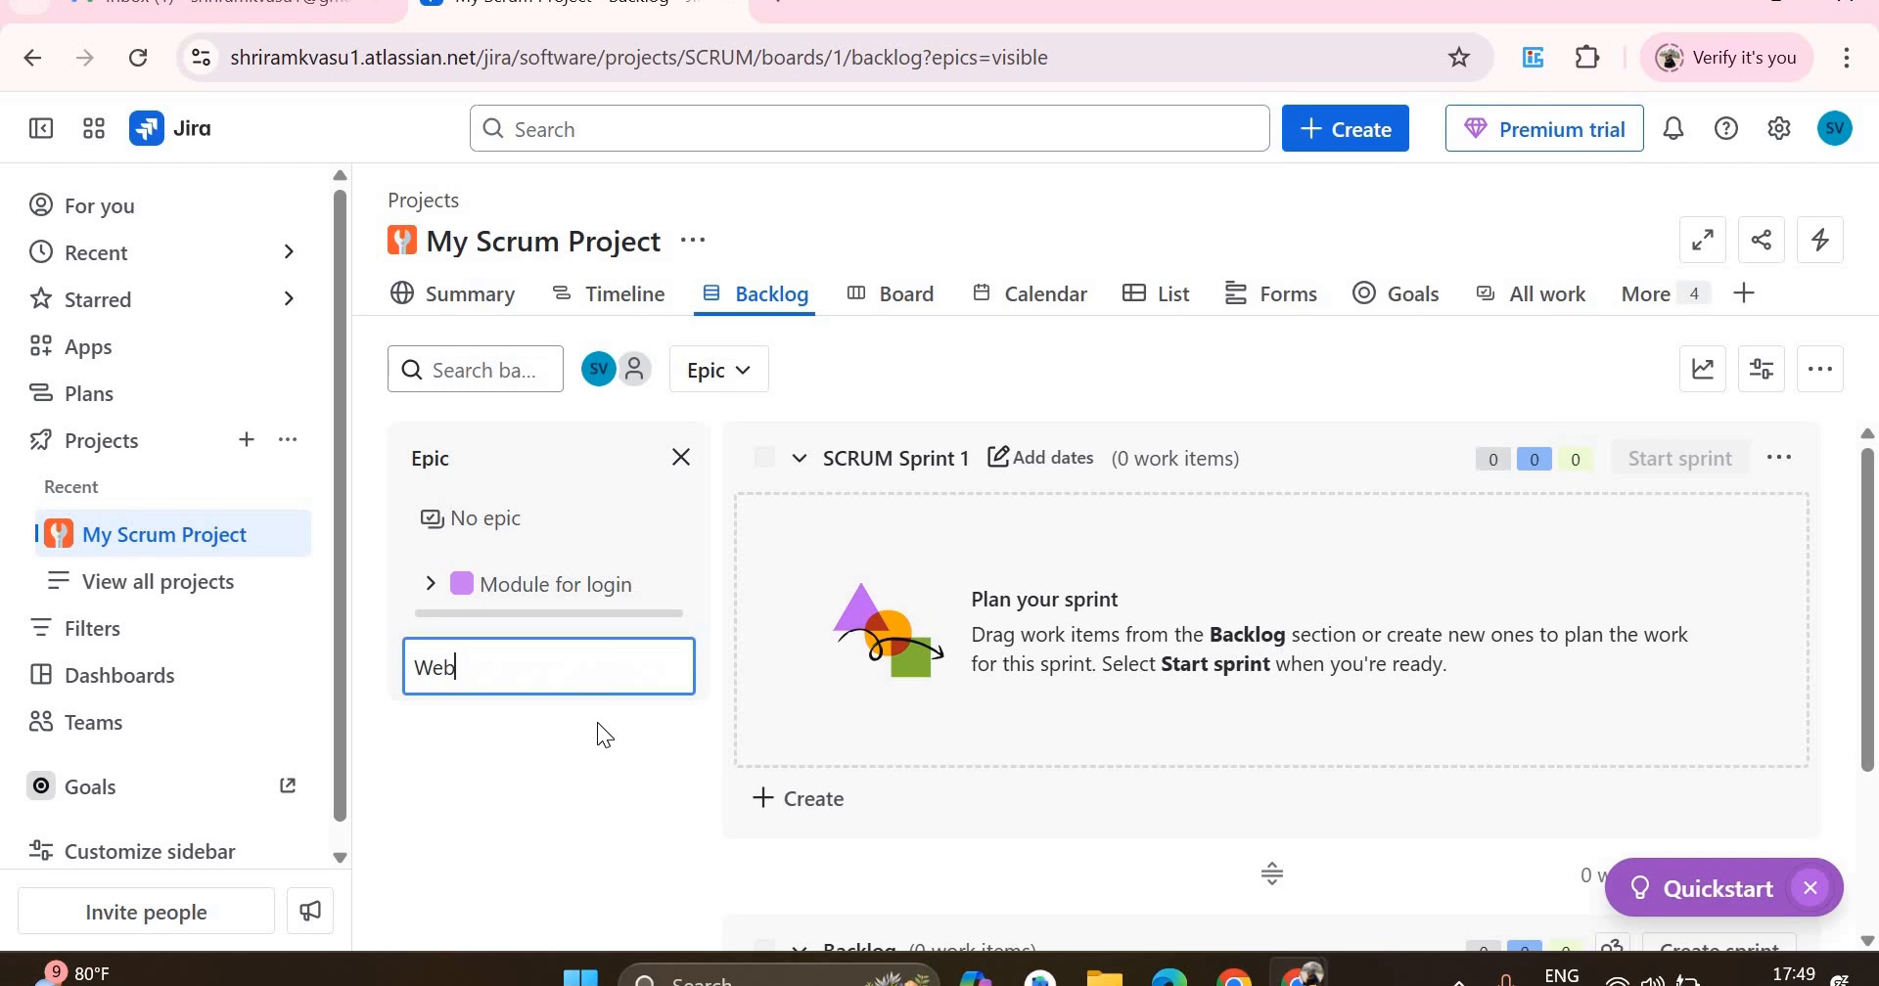
type("site Resu")
key("BackSpace")
key("BackSpace")
type("desi")
key("Return")
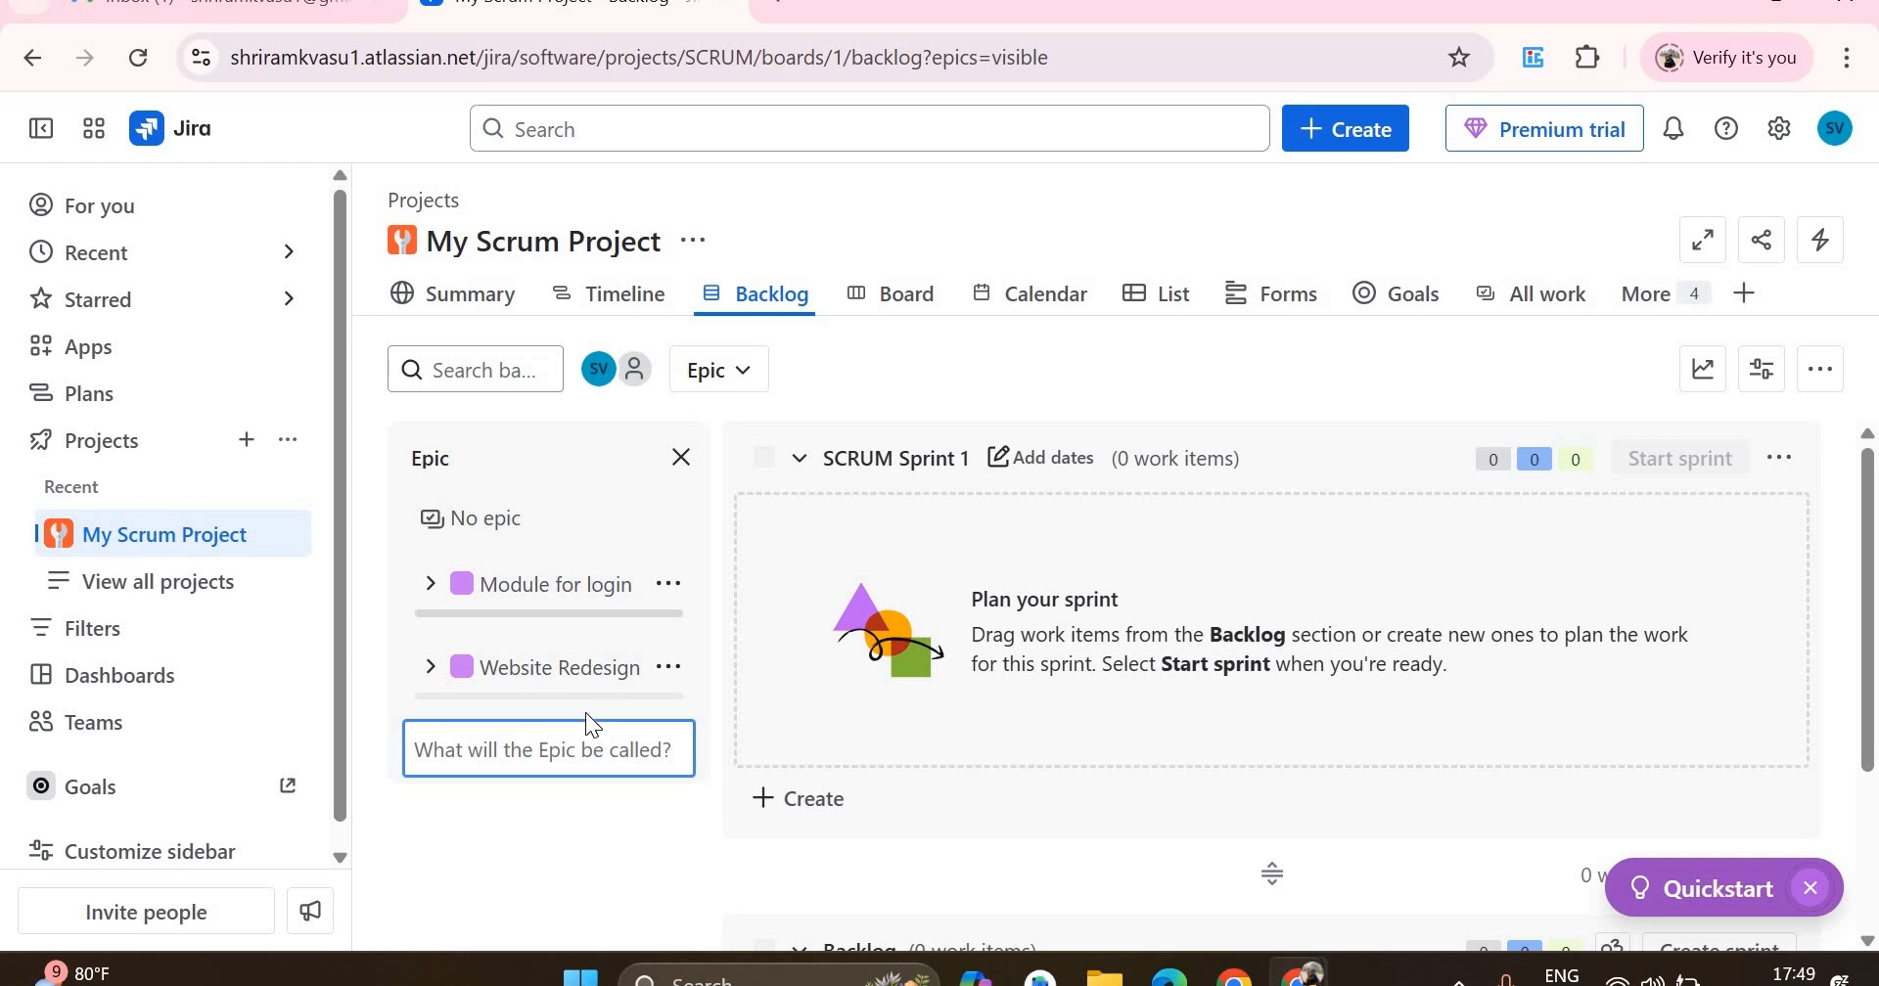
- Expand the Website Redesign epic, open its full details and dismiss the introductory tip
left_click(581, 673)
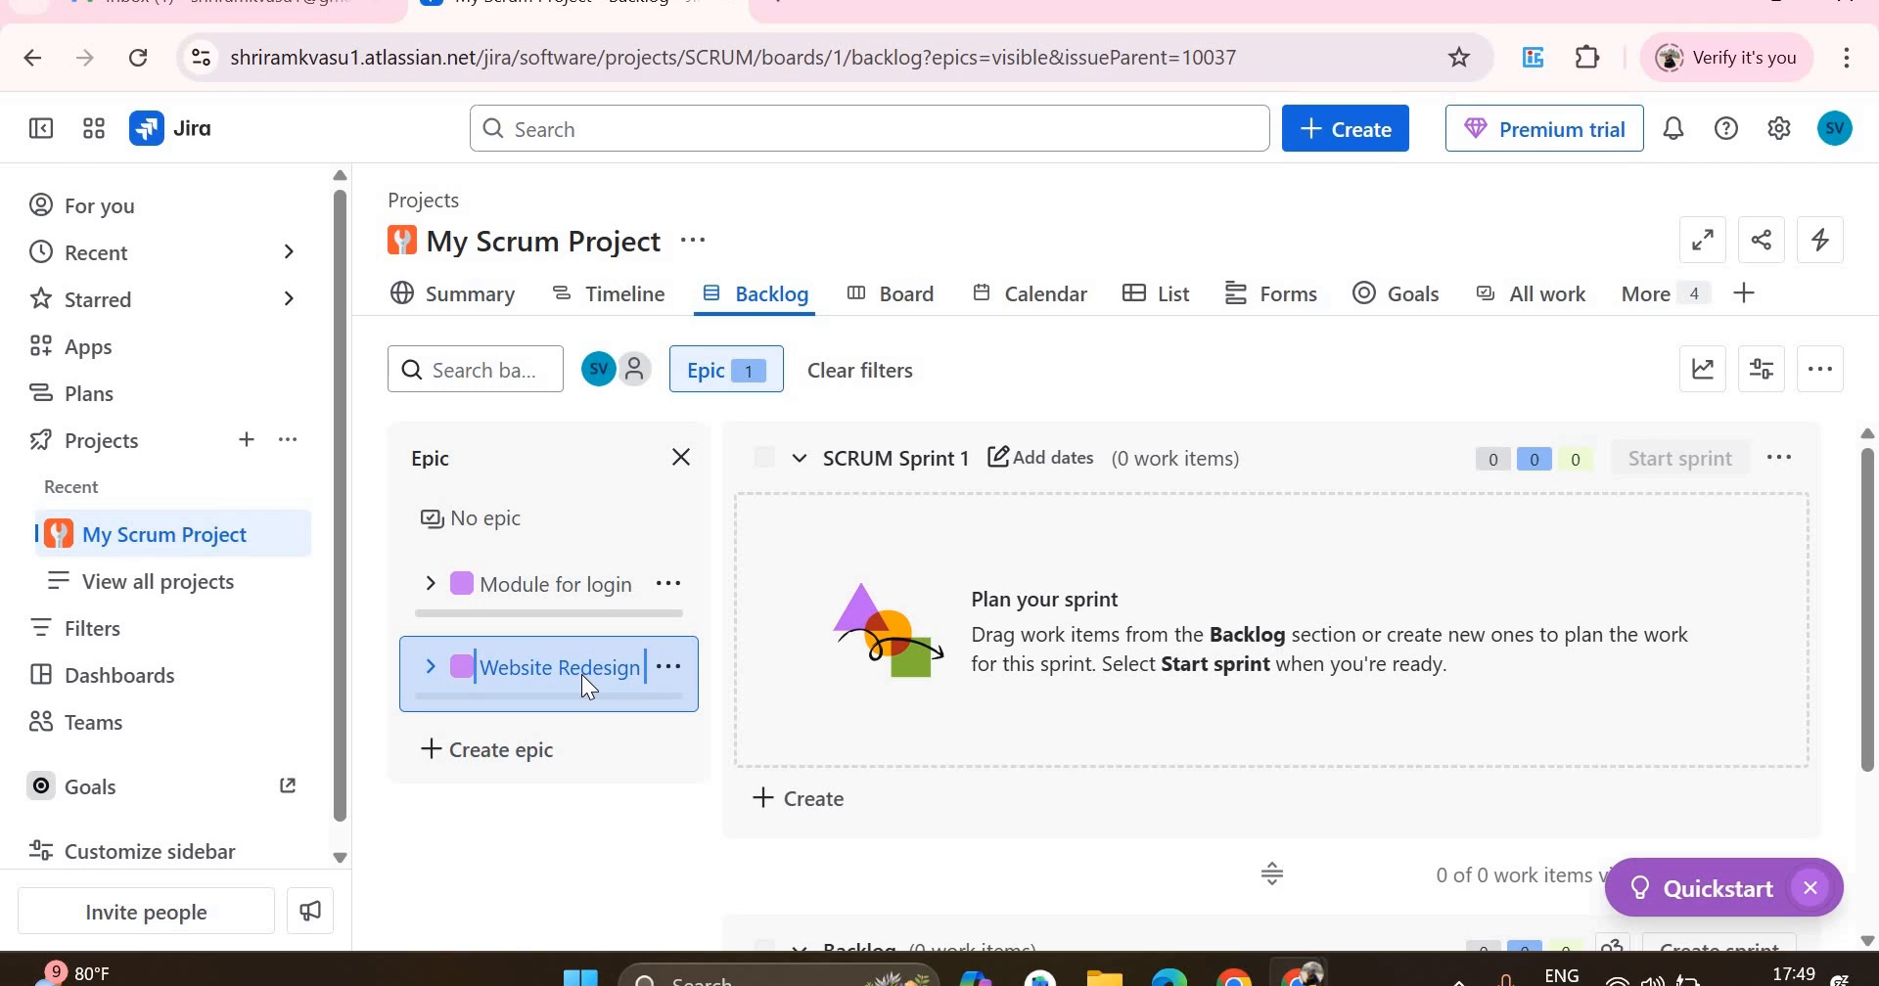
left_click(667, 669)
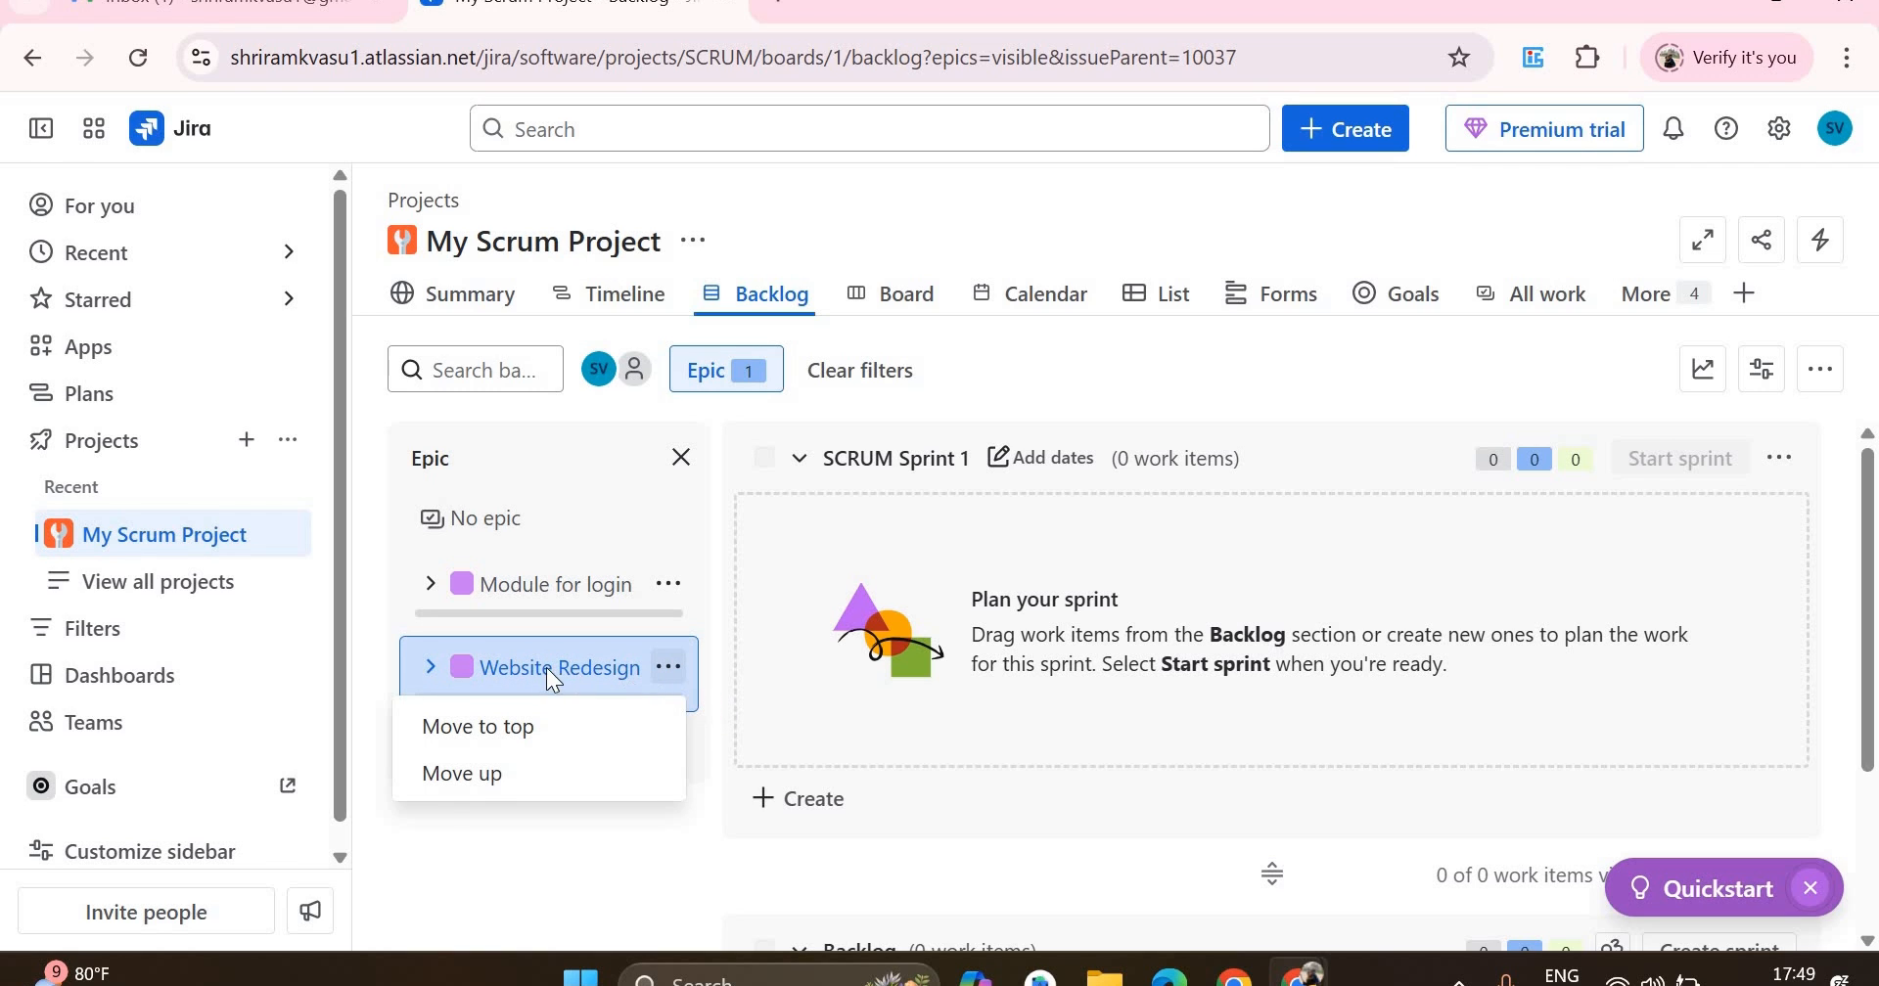
left_click(456, 666)
left_click(429, 667)
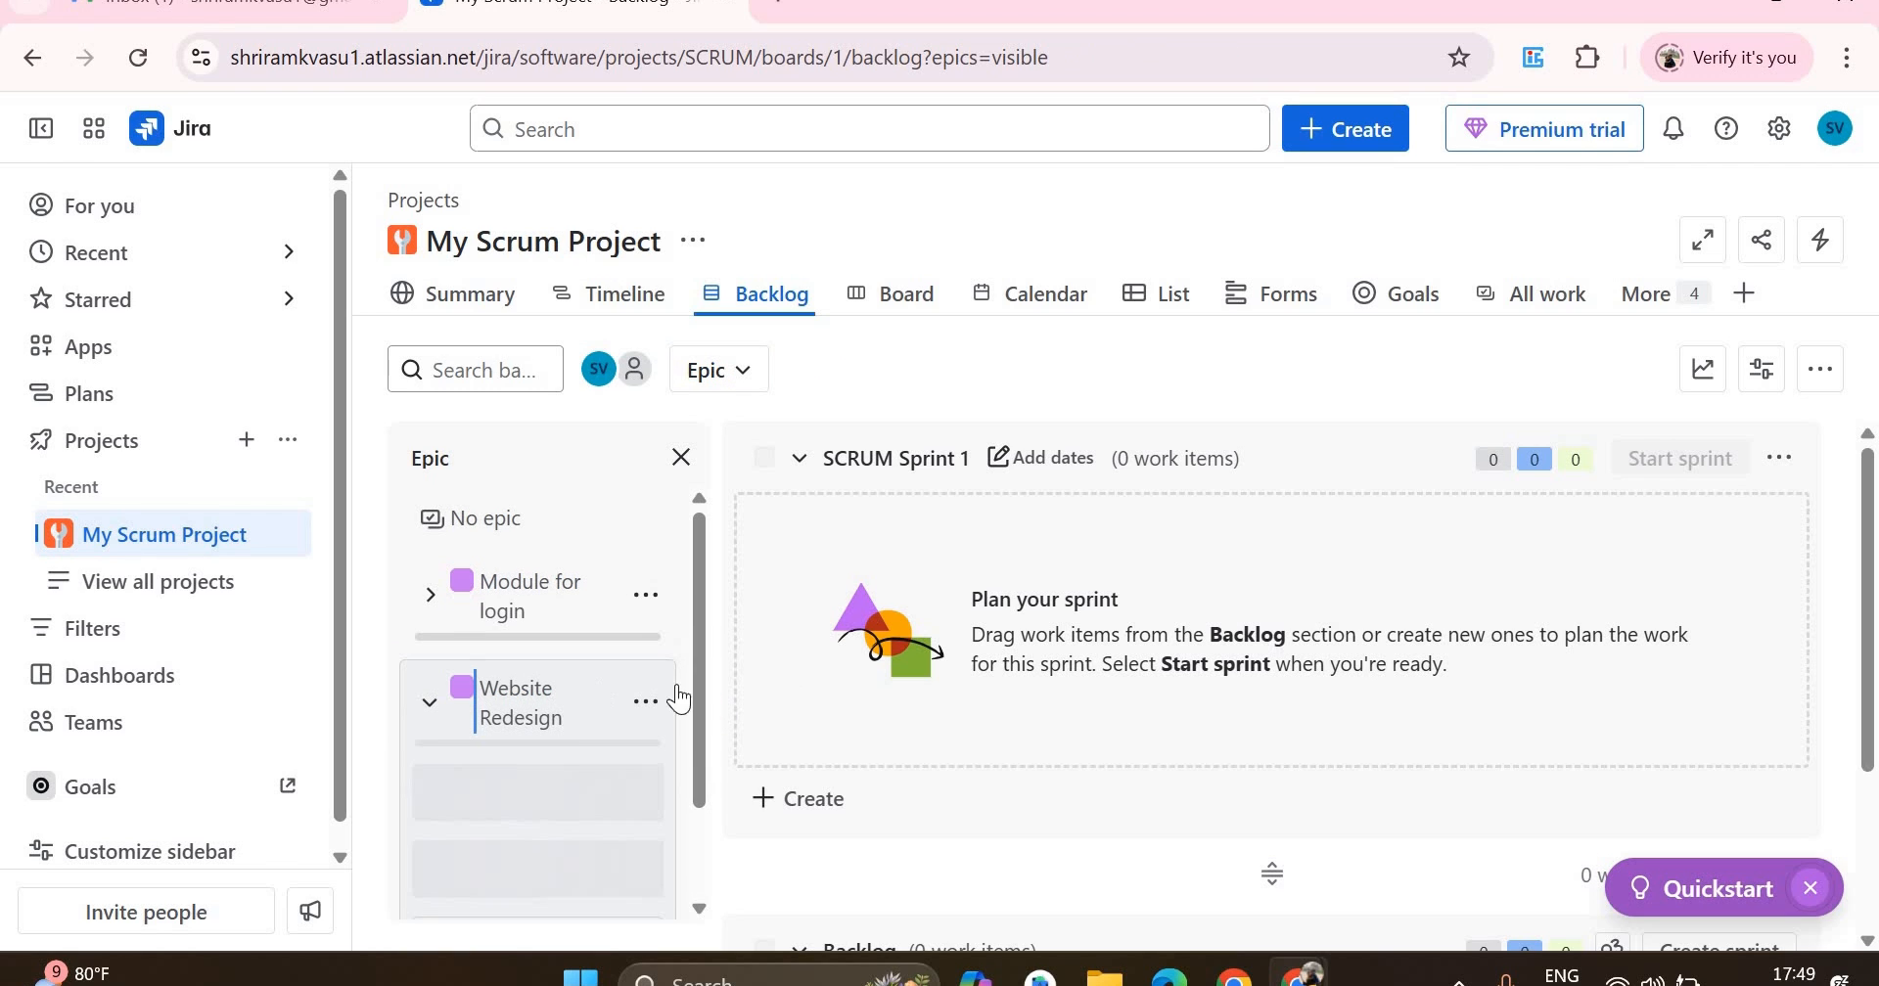
scroll(930, 533, "down", 3)
scroll(578, 734, "down", 2)
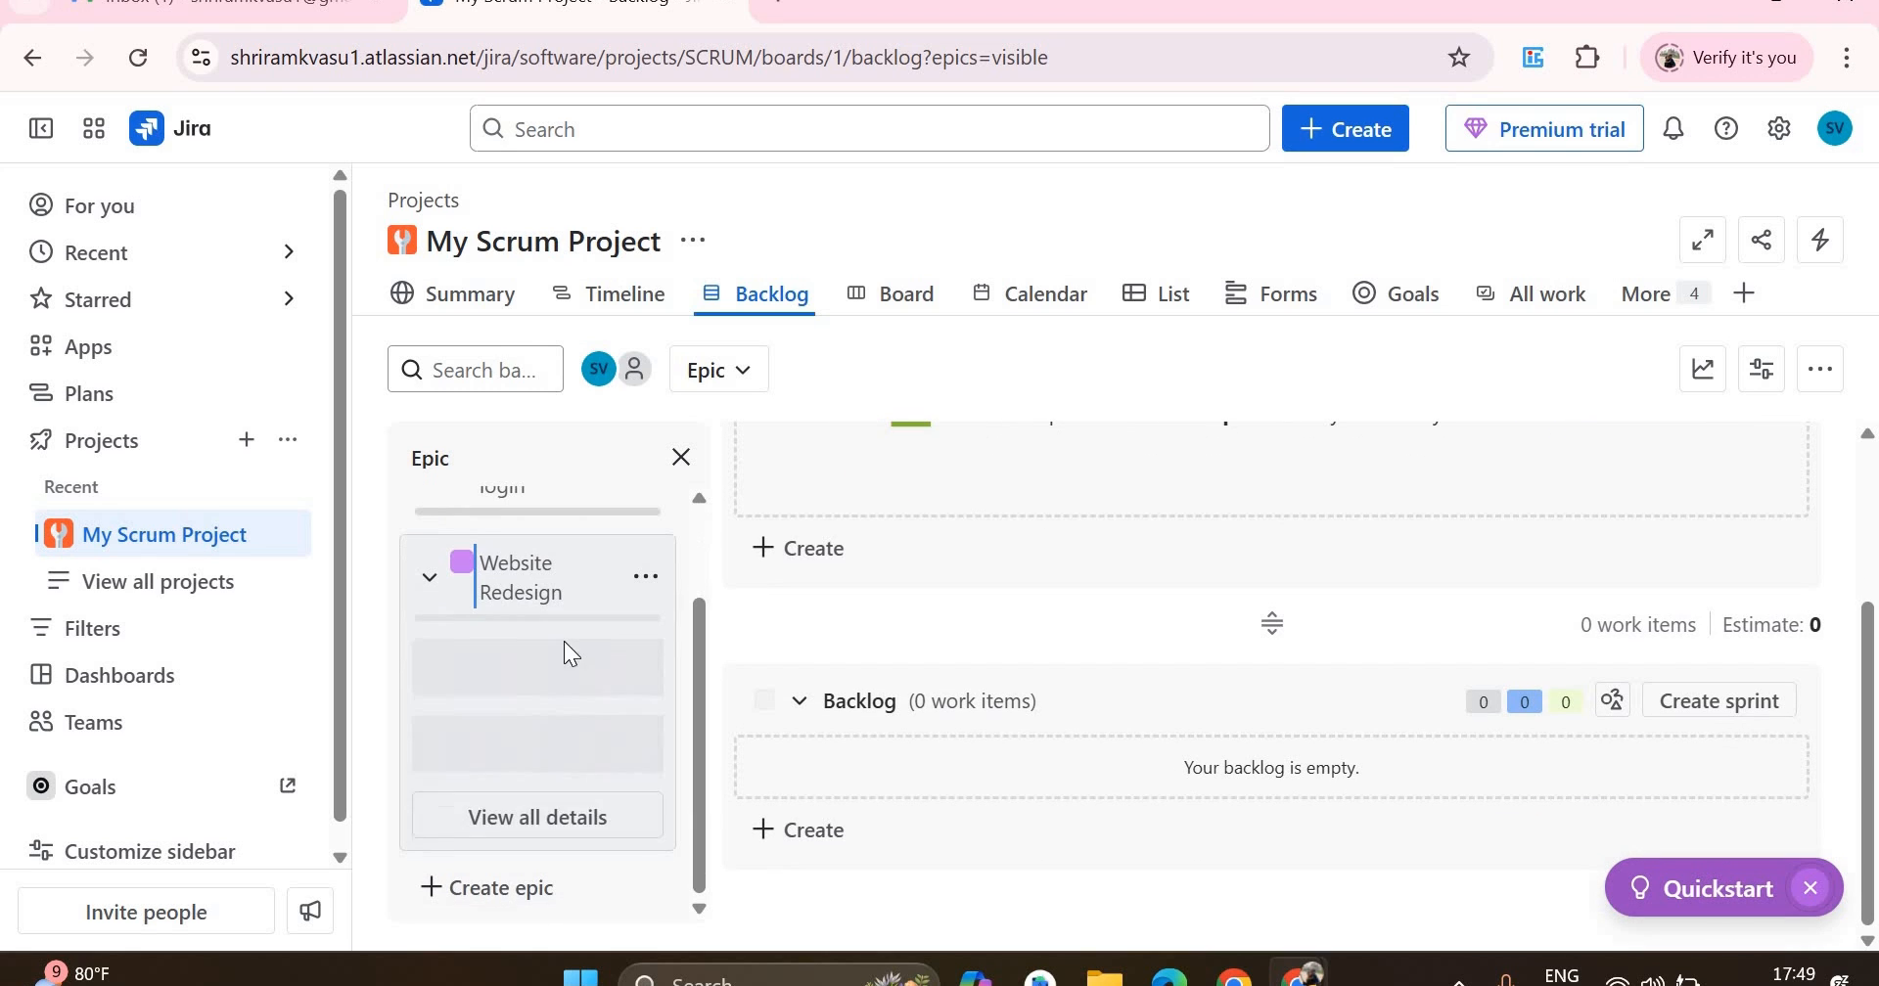
left_click(544, 815)
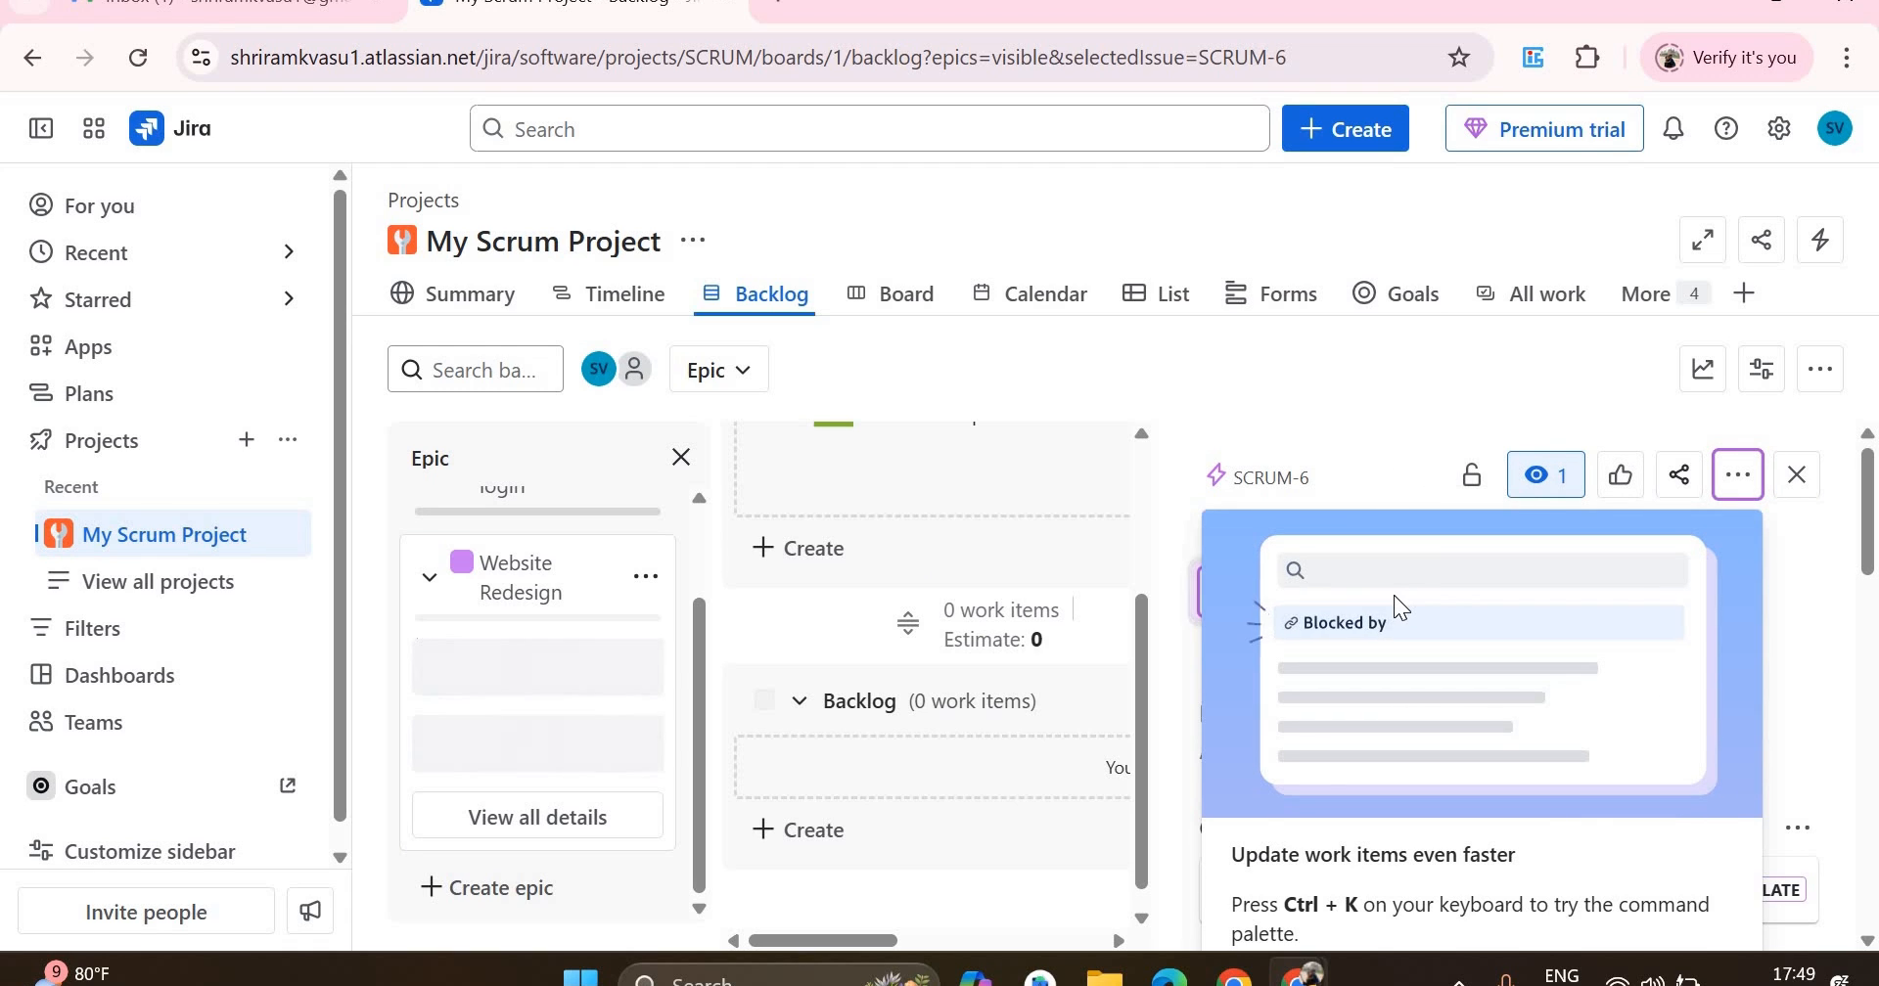
left_click(1372, 391)
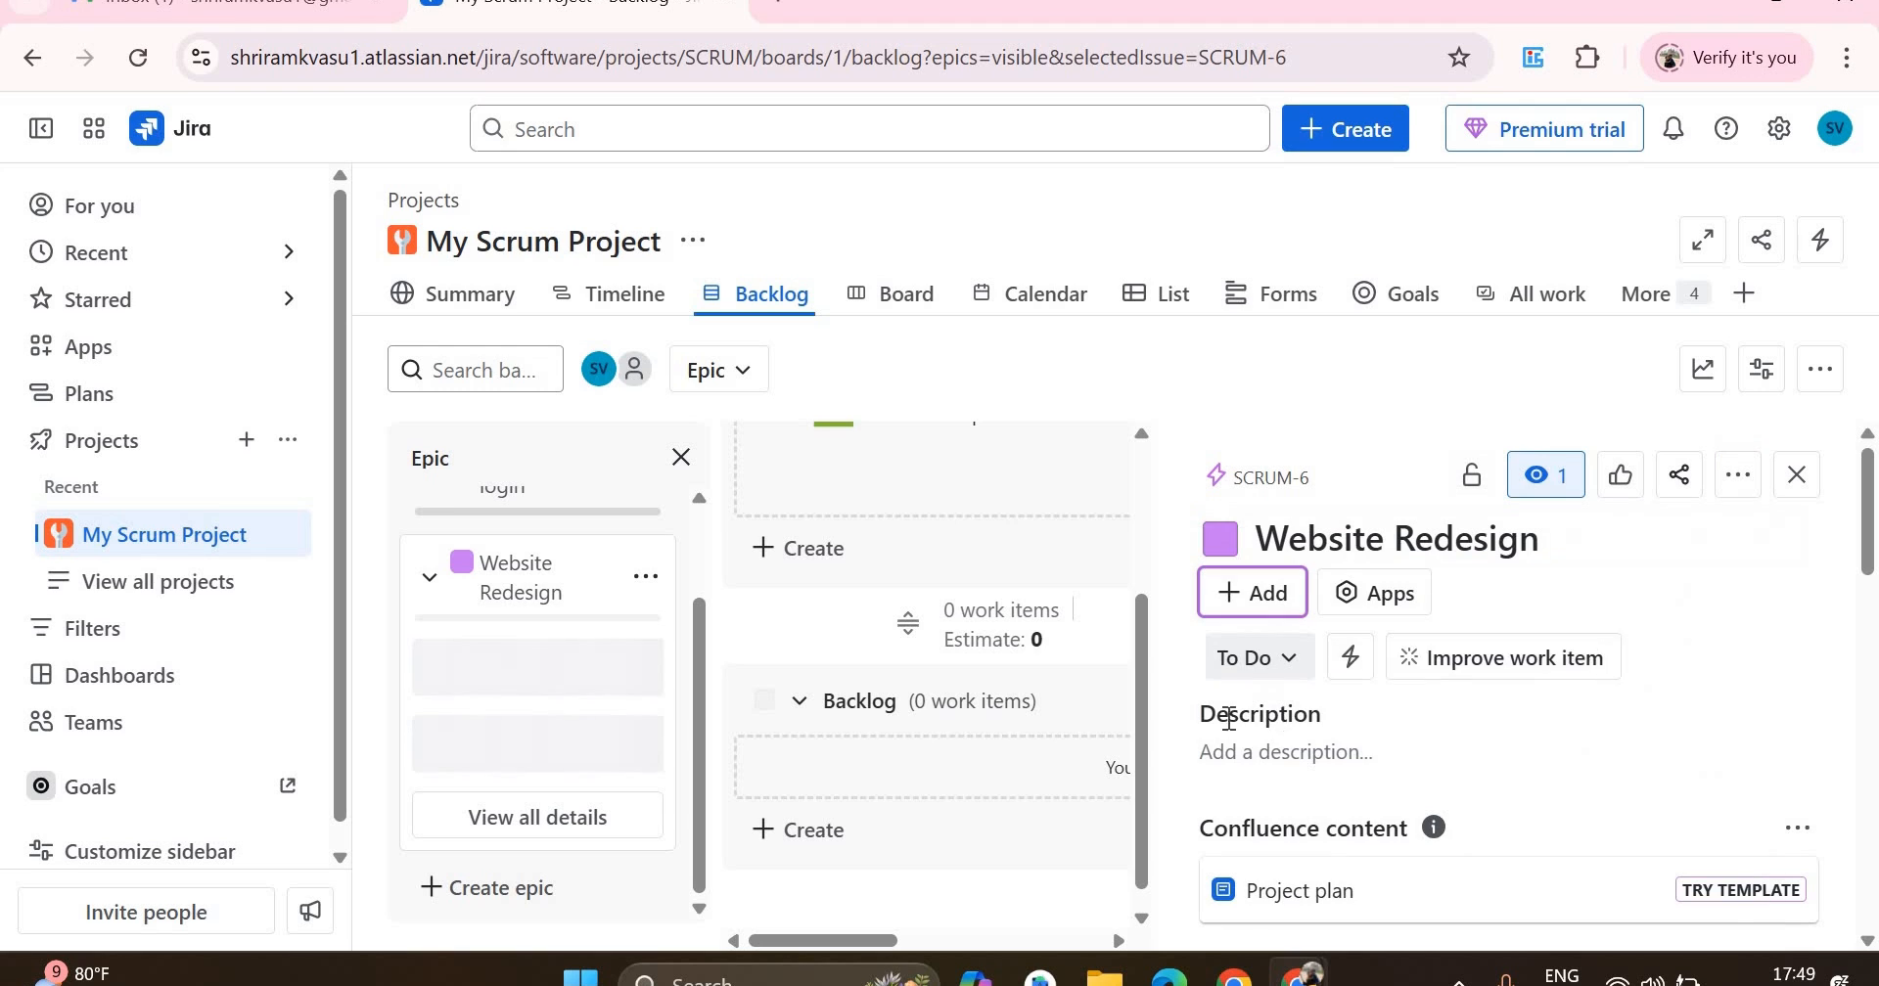
- Add the description "This is a high priority task" to the Website Redesign epic and save it
scroll(1266, 600, "down", 2)
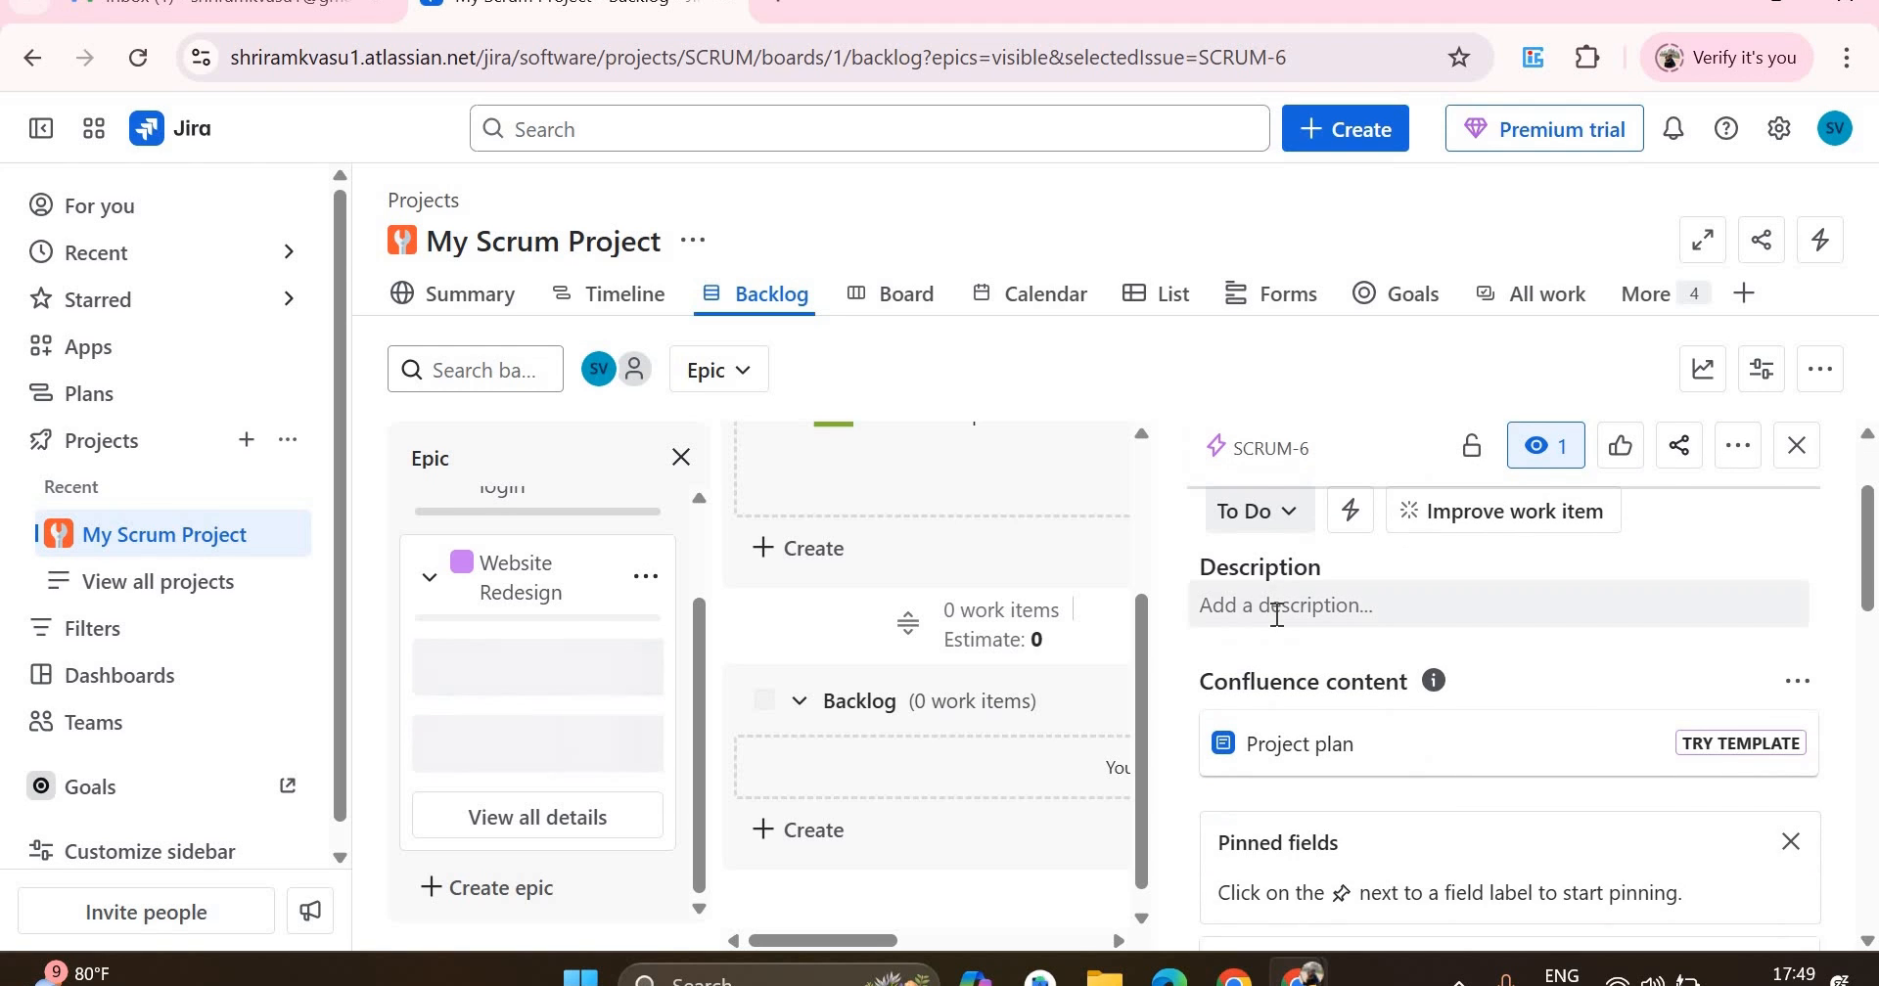
left_click(1312, 560)
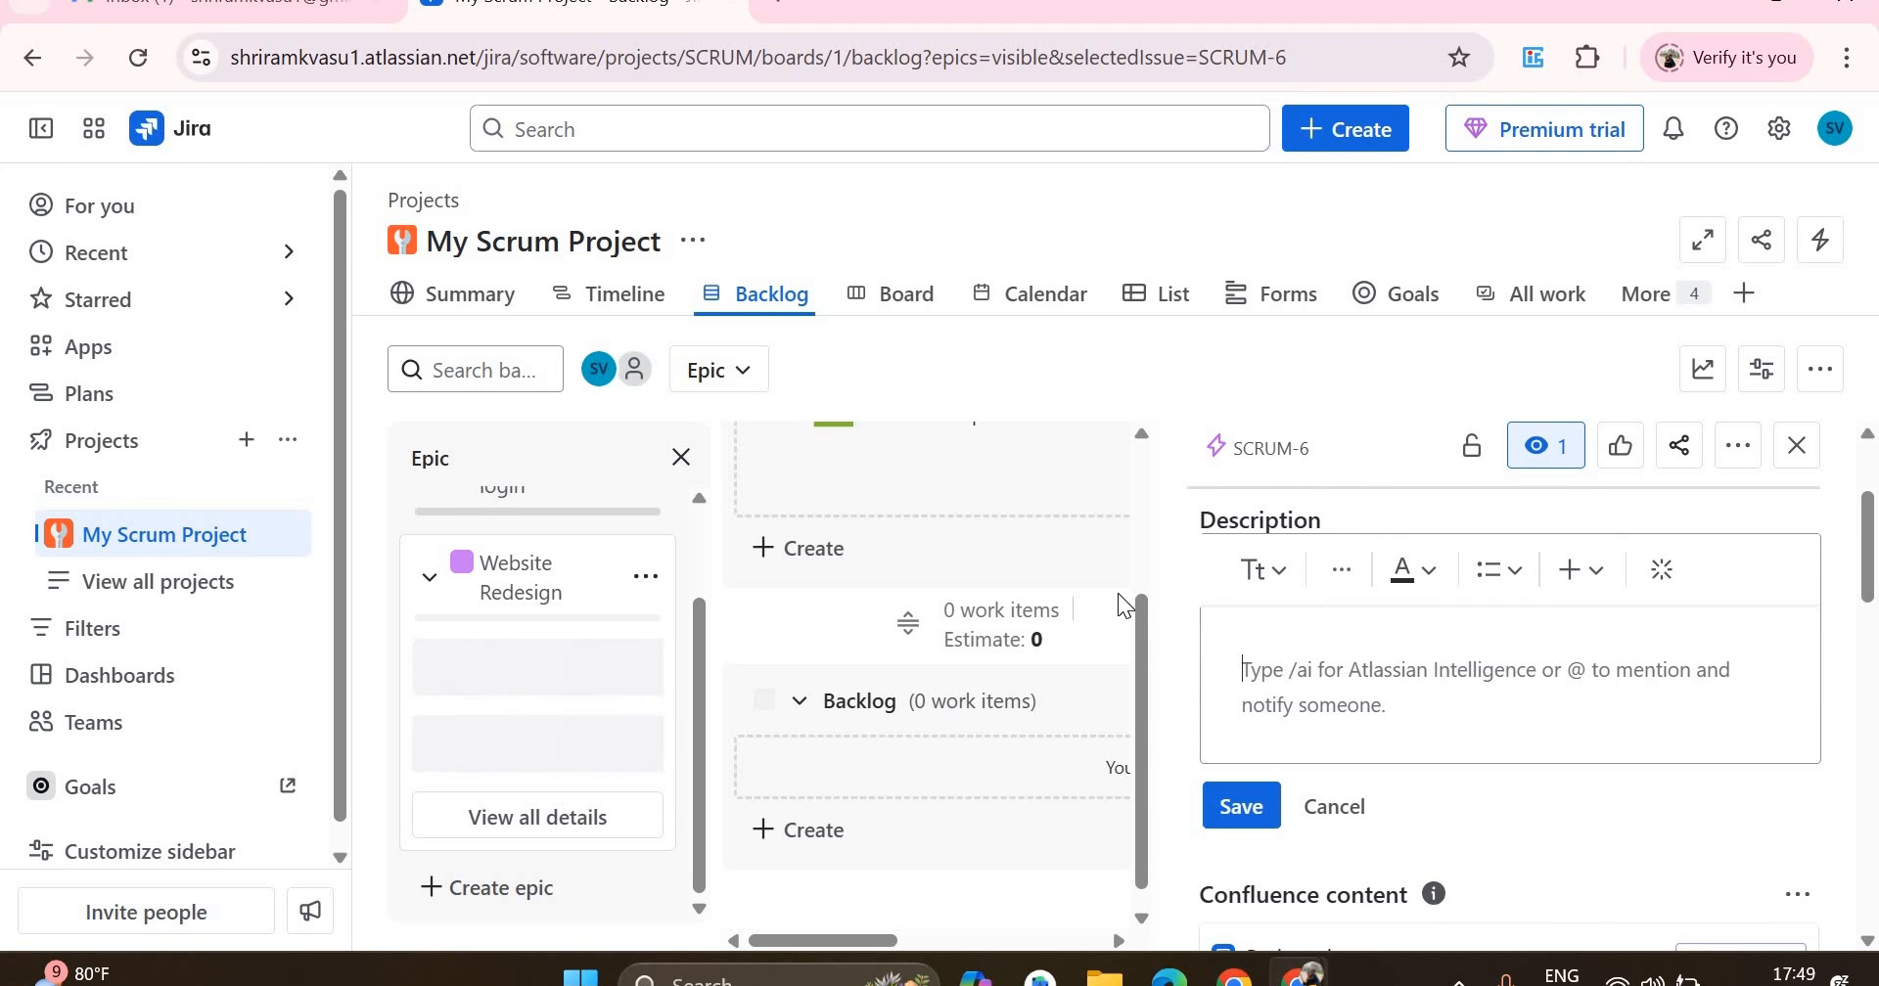
type("This is a guf")
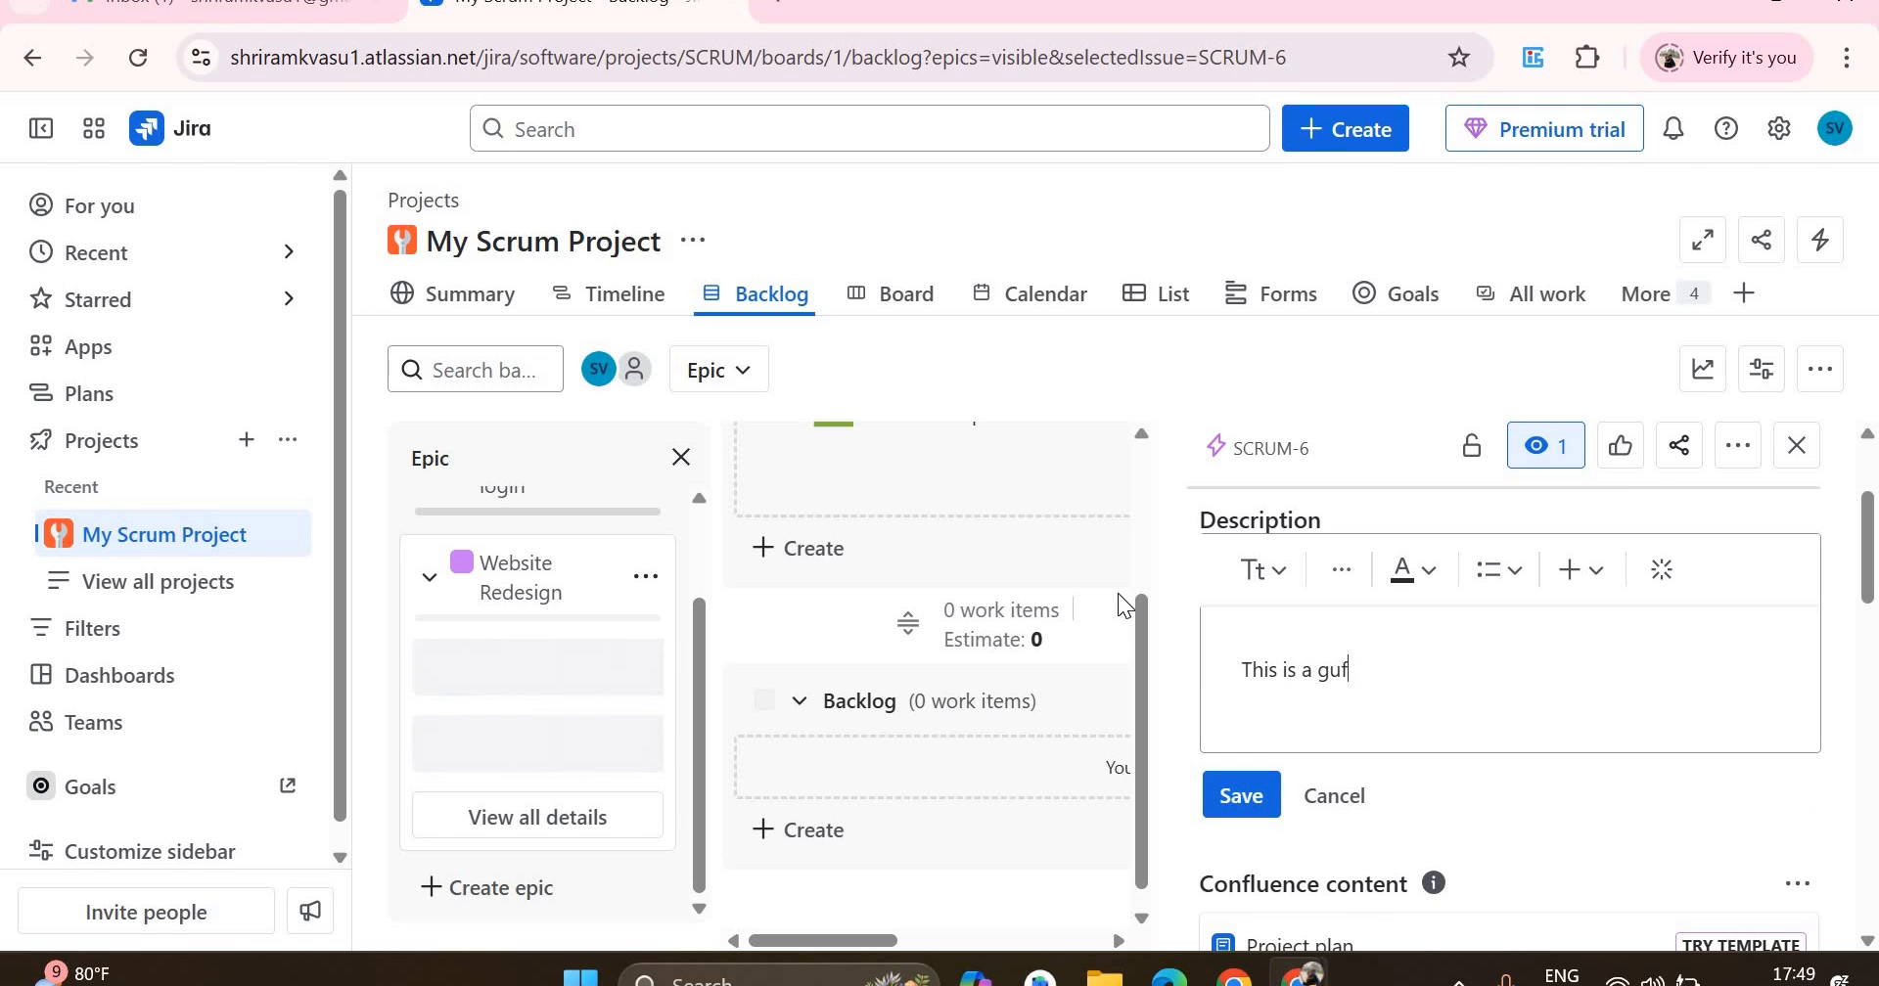
key("BackSpace")
key("BackSpace")
type("high ou")
key("BackSpace")
key("BackSpace")
type("priorit")
key("BackSpace")
type("ity task")
left_click(1241, 805)
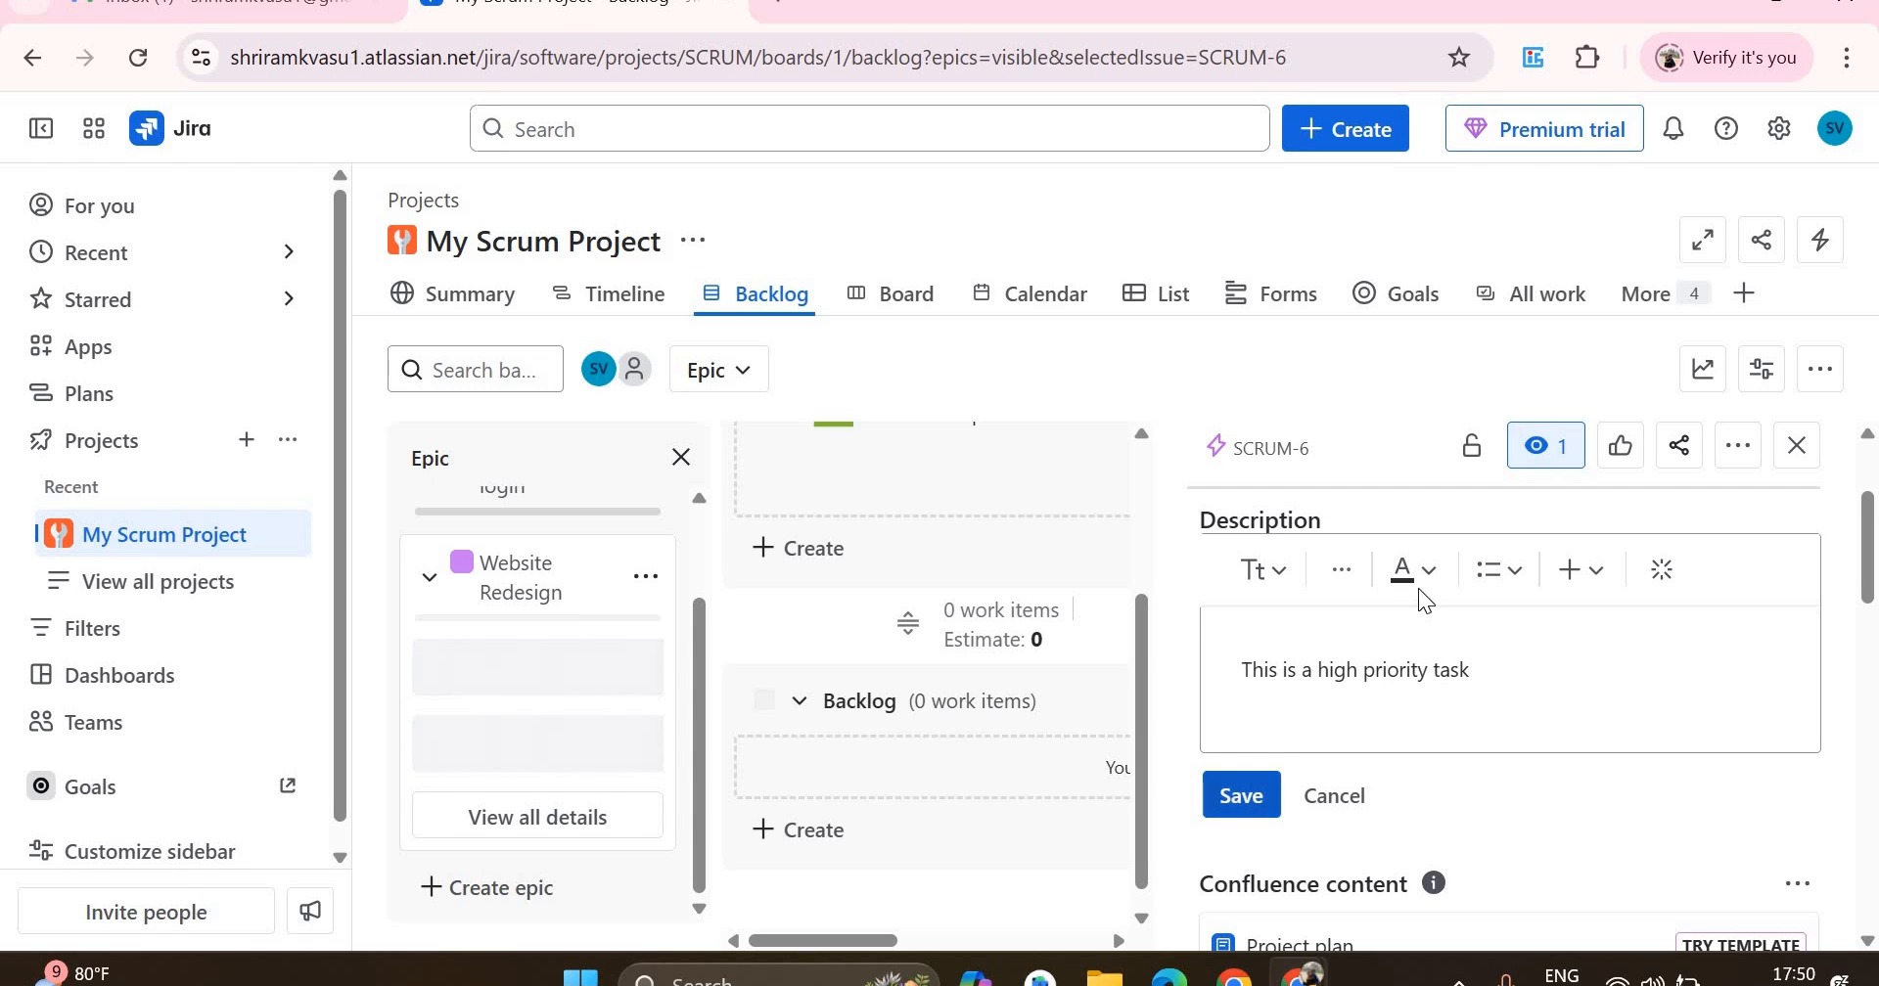
- Assign the Website Redesign epic to yourself and set its due date to 6/12/2025
scroll(1613, 697, "down", 3)
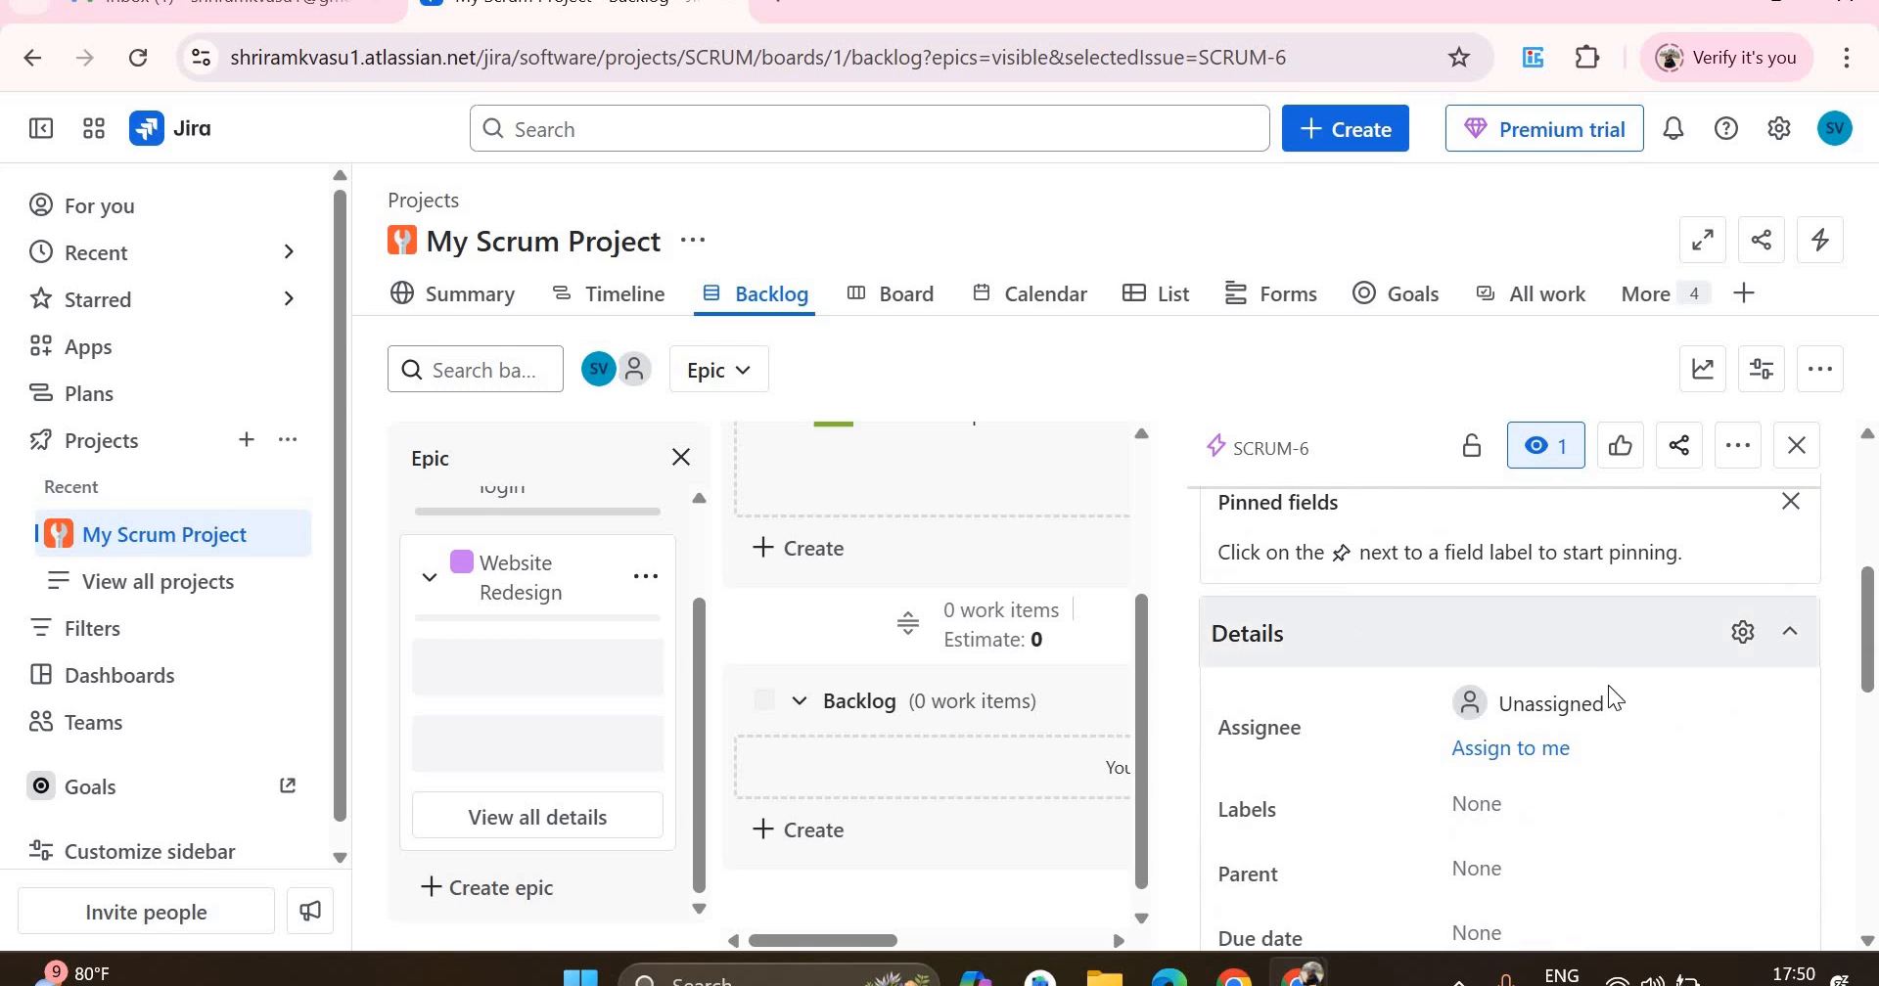
left_click(1504, 751)
scroll(1566, 724, "down", 3)
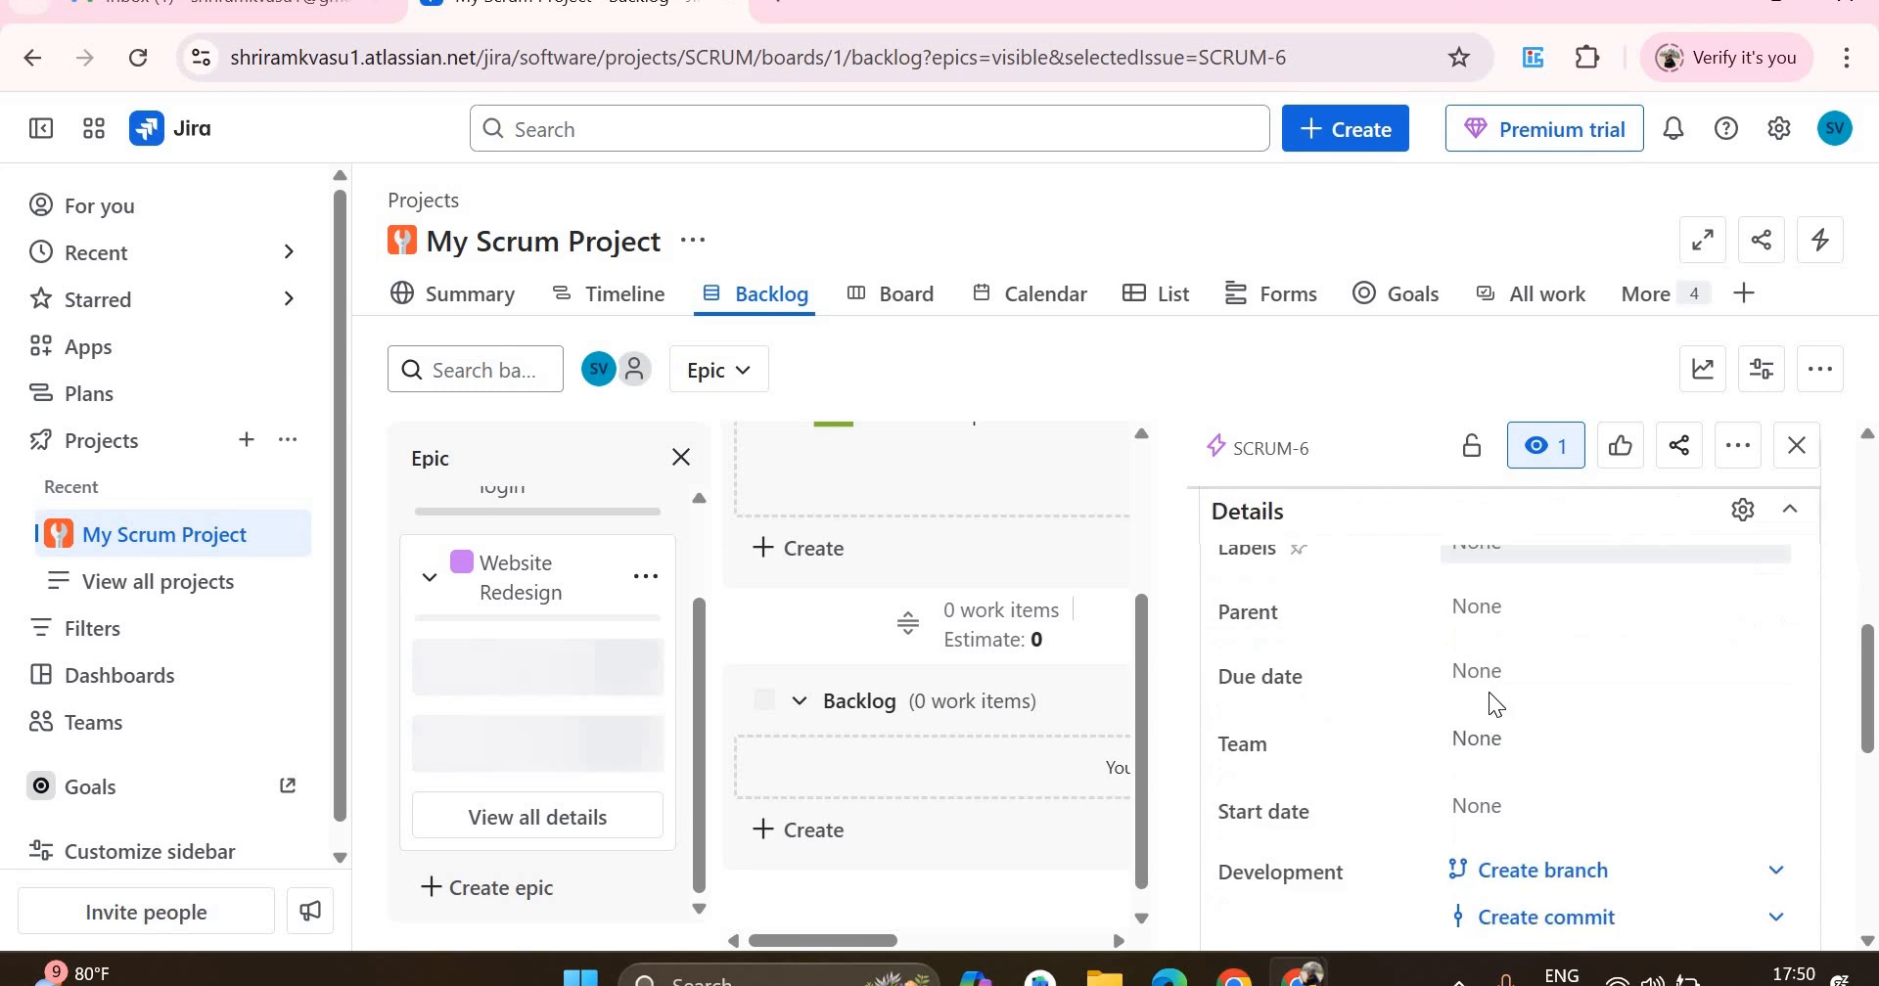
left_click(1478, 609)
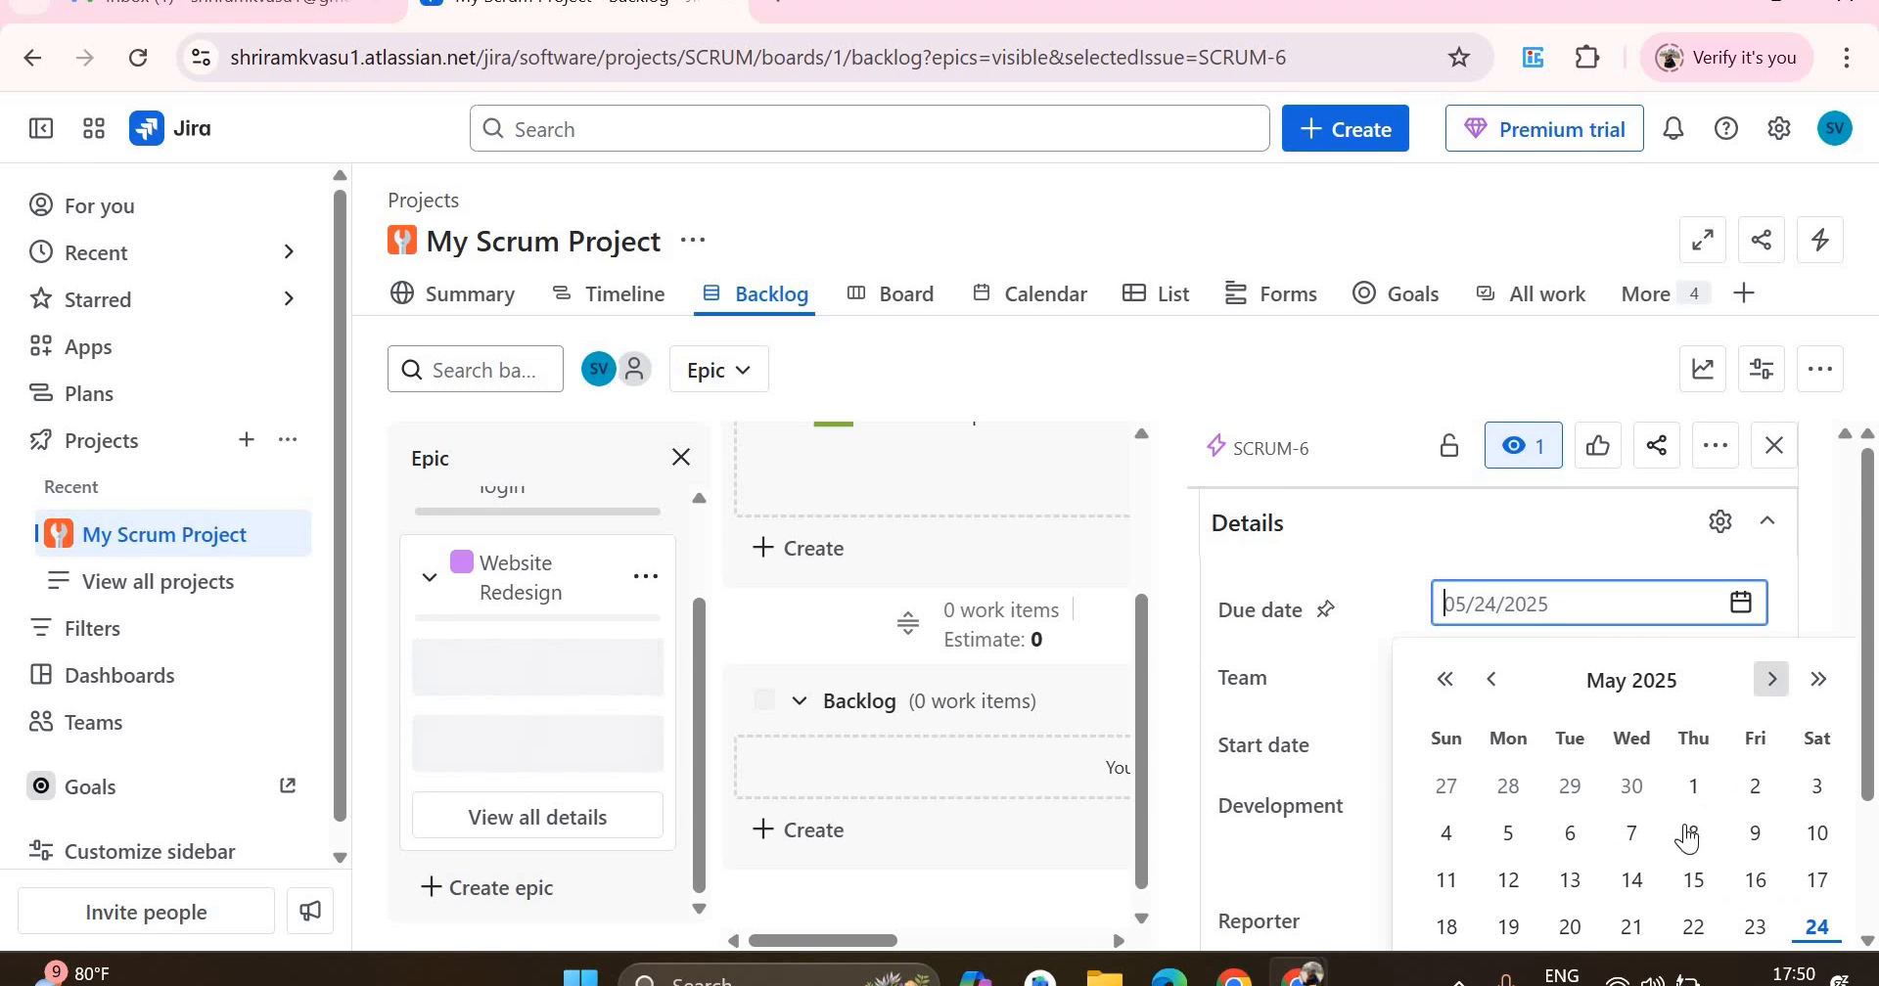
left_click(1771, 682)
left_click(1692, 835)
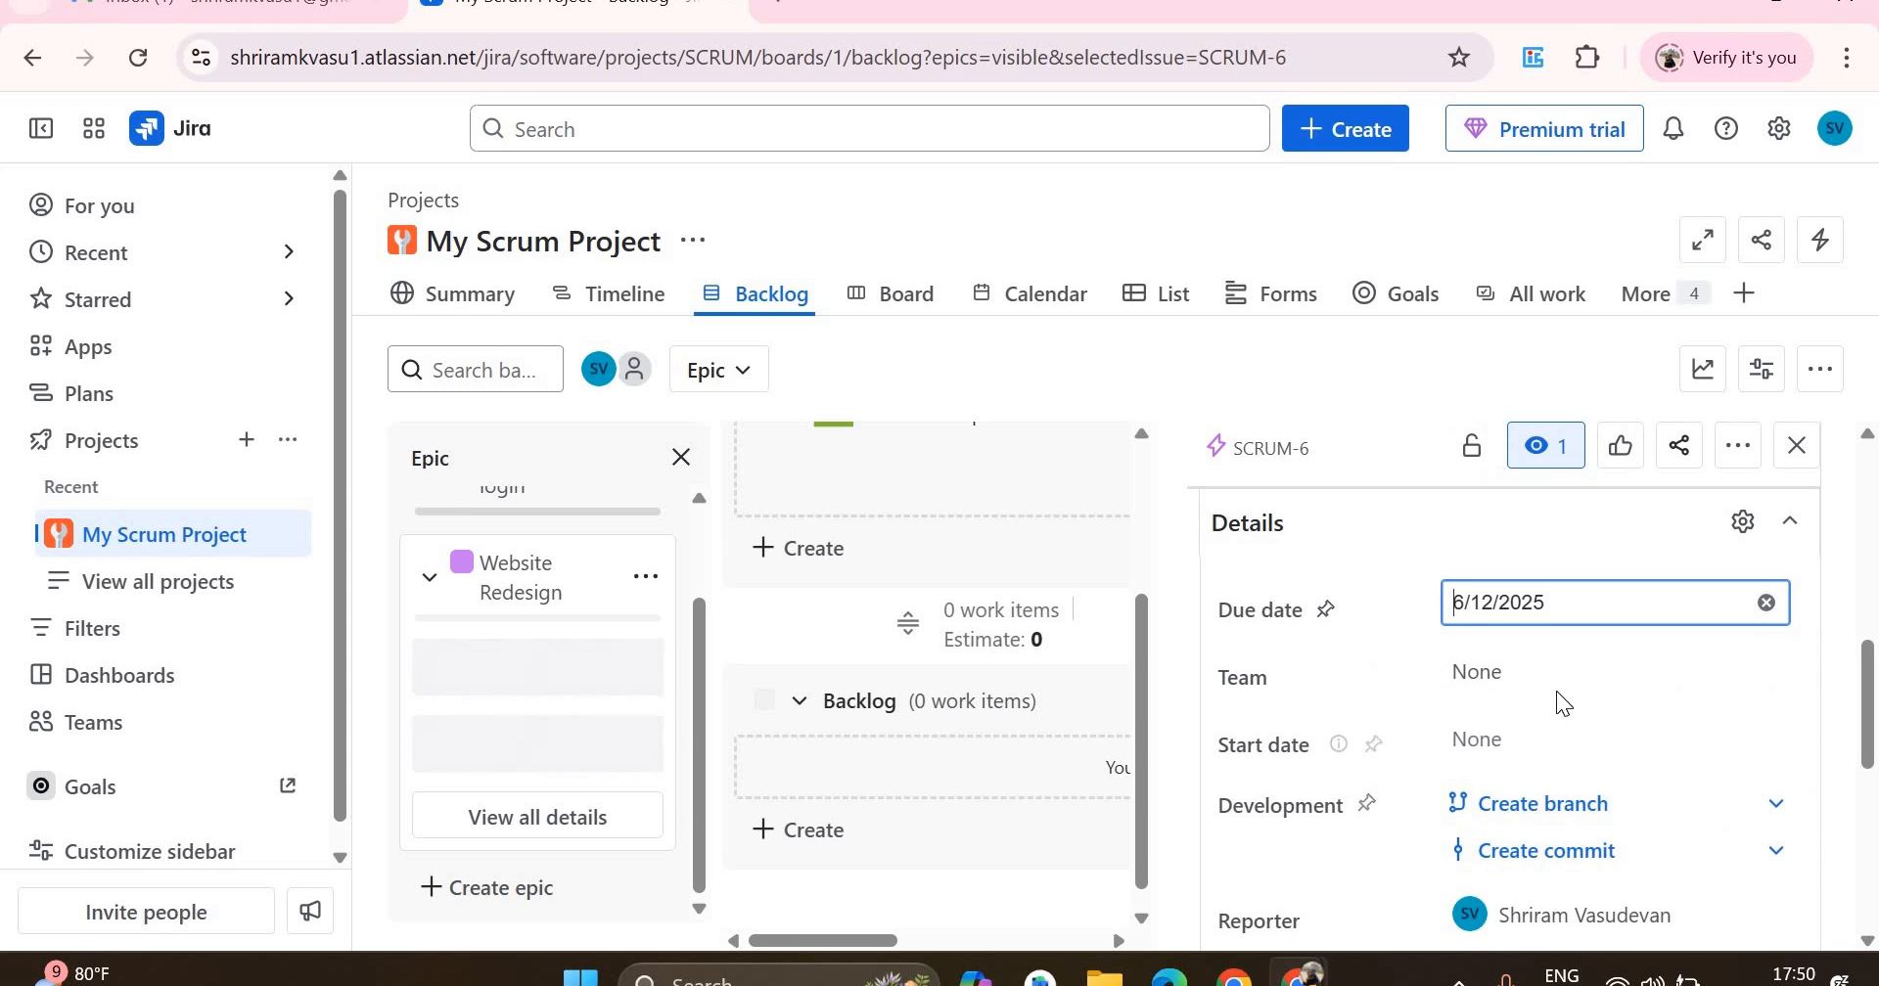
- Set the Website Redesign epic's start date to May 29, 2025
scroll(1556, 691, "down", 2)
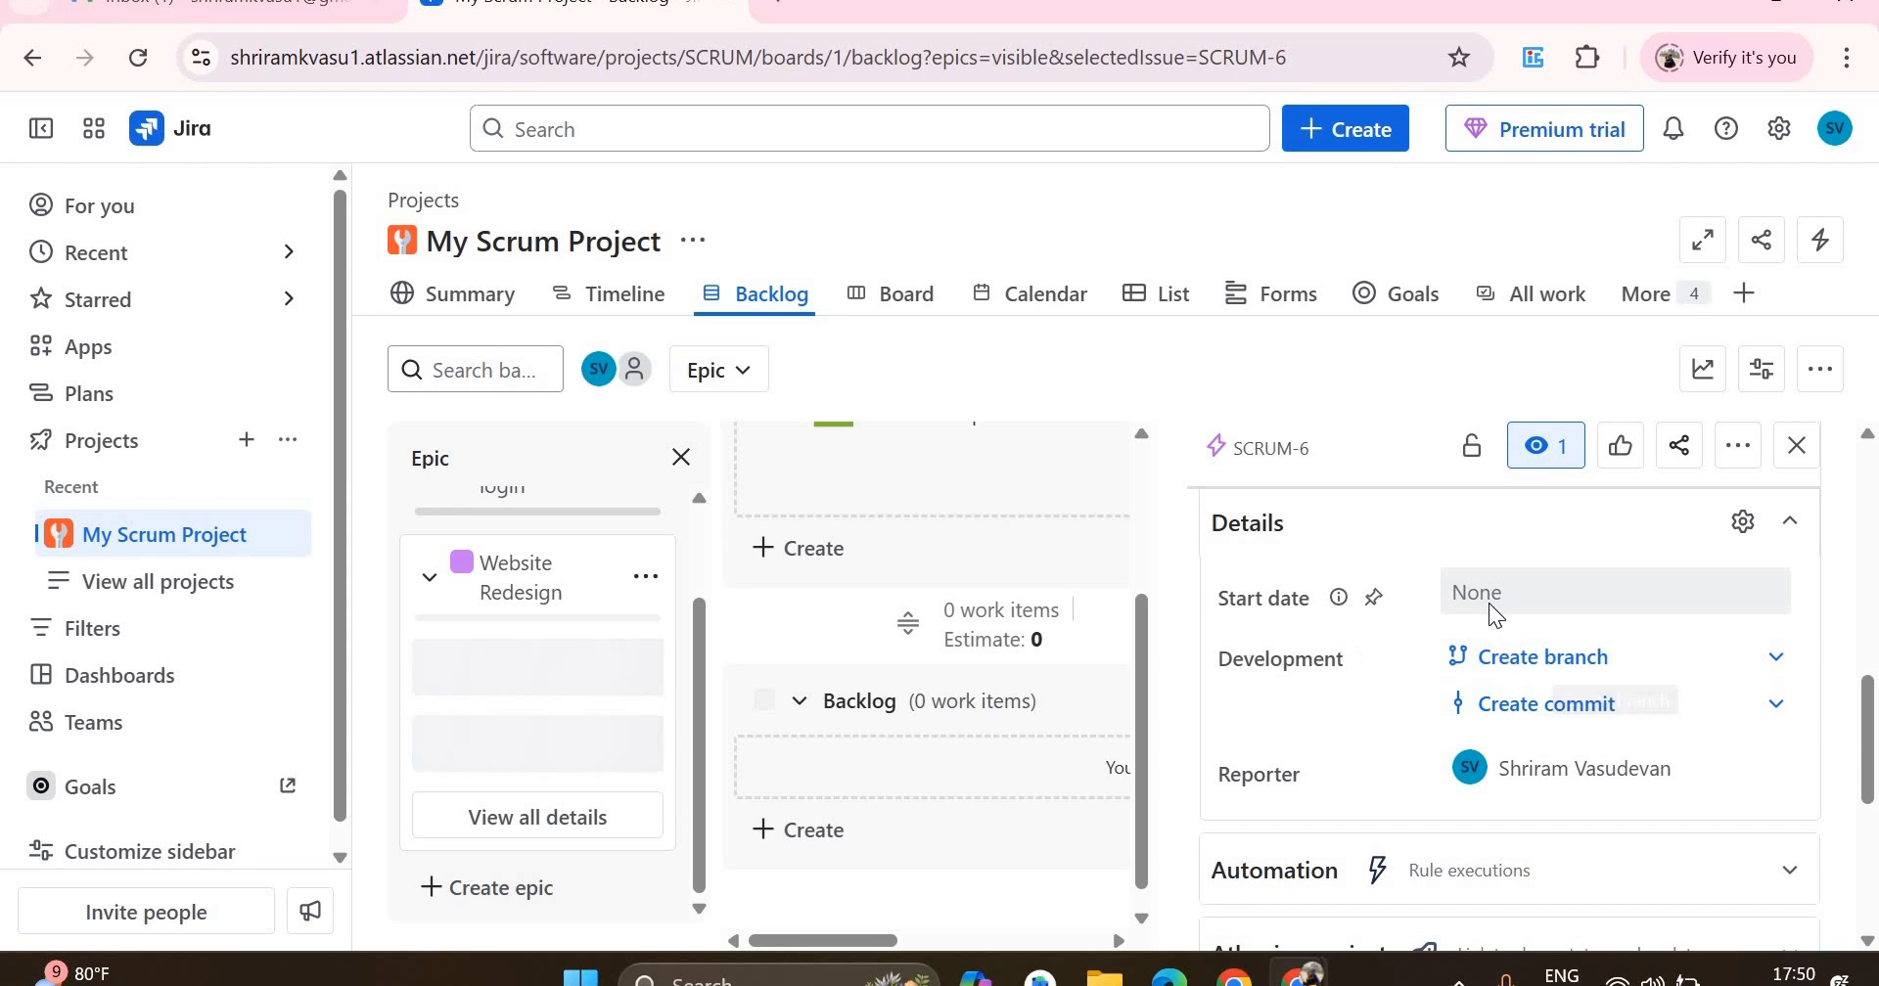
left_click(1488, 601)
scroll(1698, 873, "down", 1)
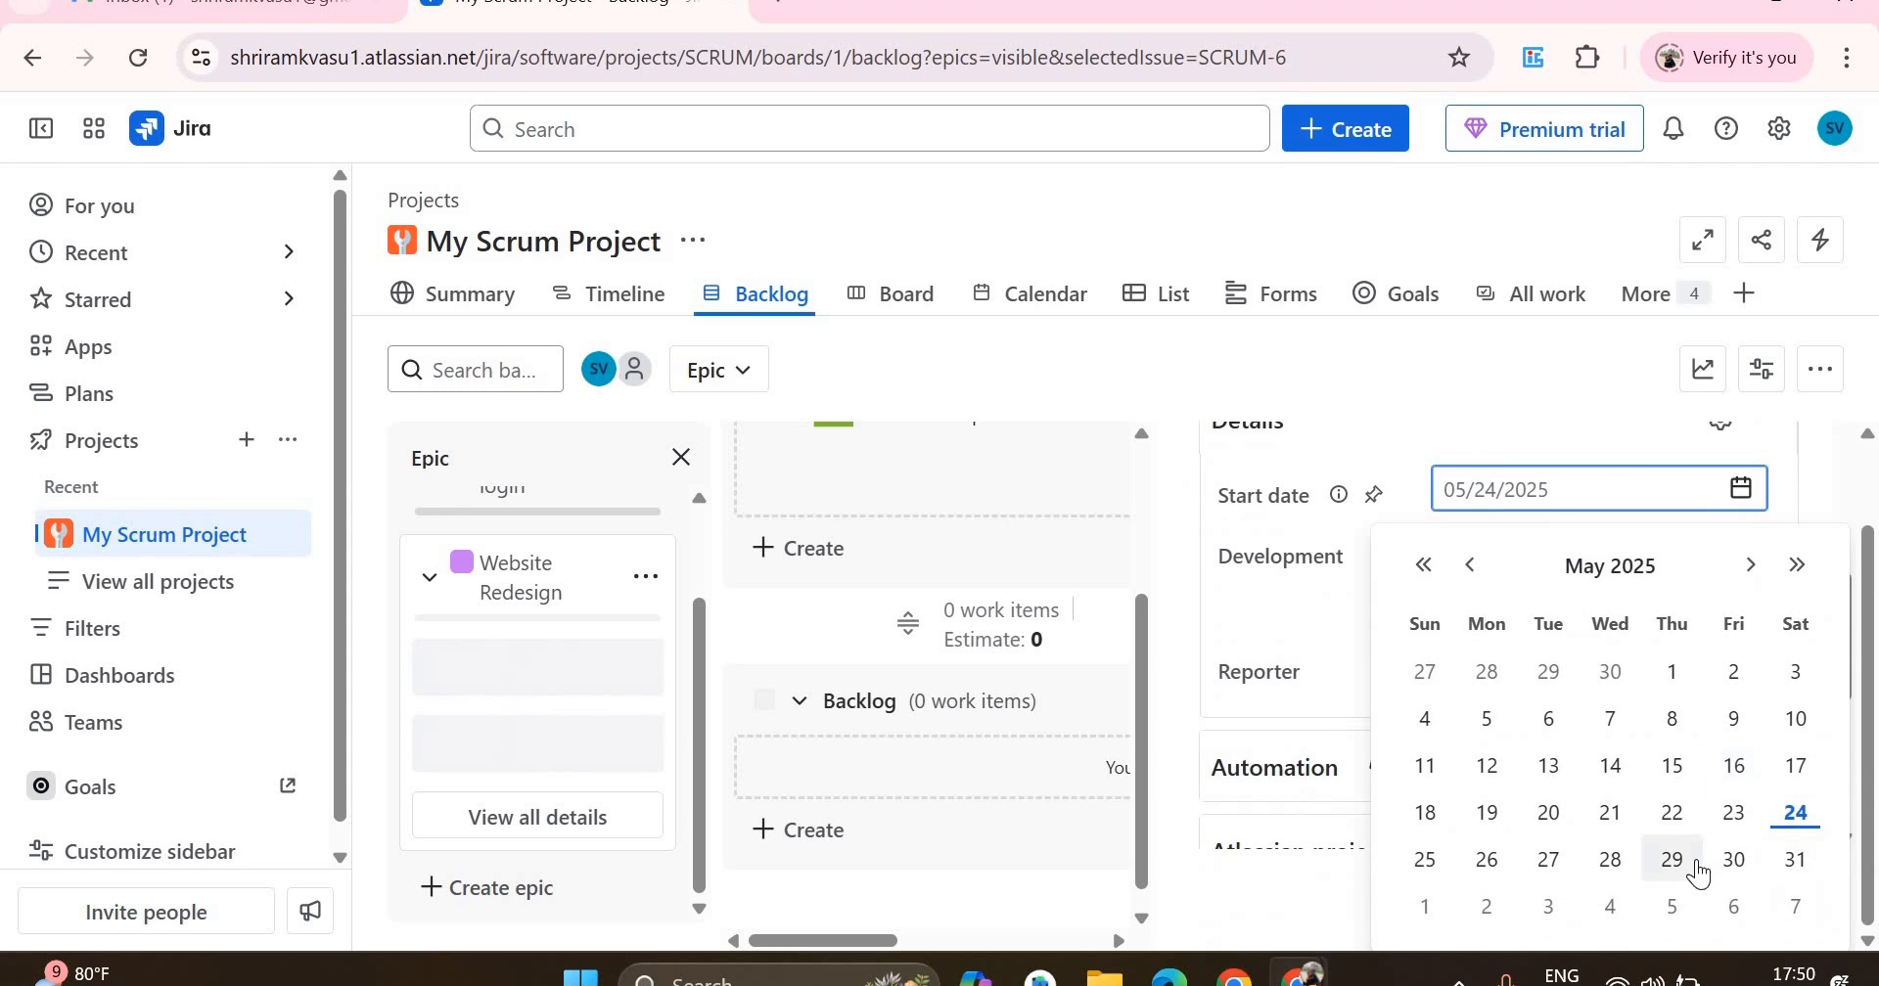
left_click(1674, 866)
- Look through the epic's remaining details and its Activity section, and close the details view
scroll(1541, 746, "down", 1)
scroll(1541, 745, "down", 1)
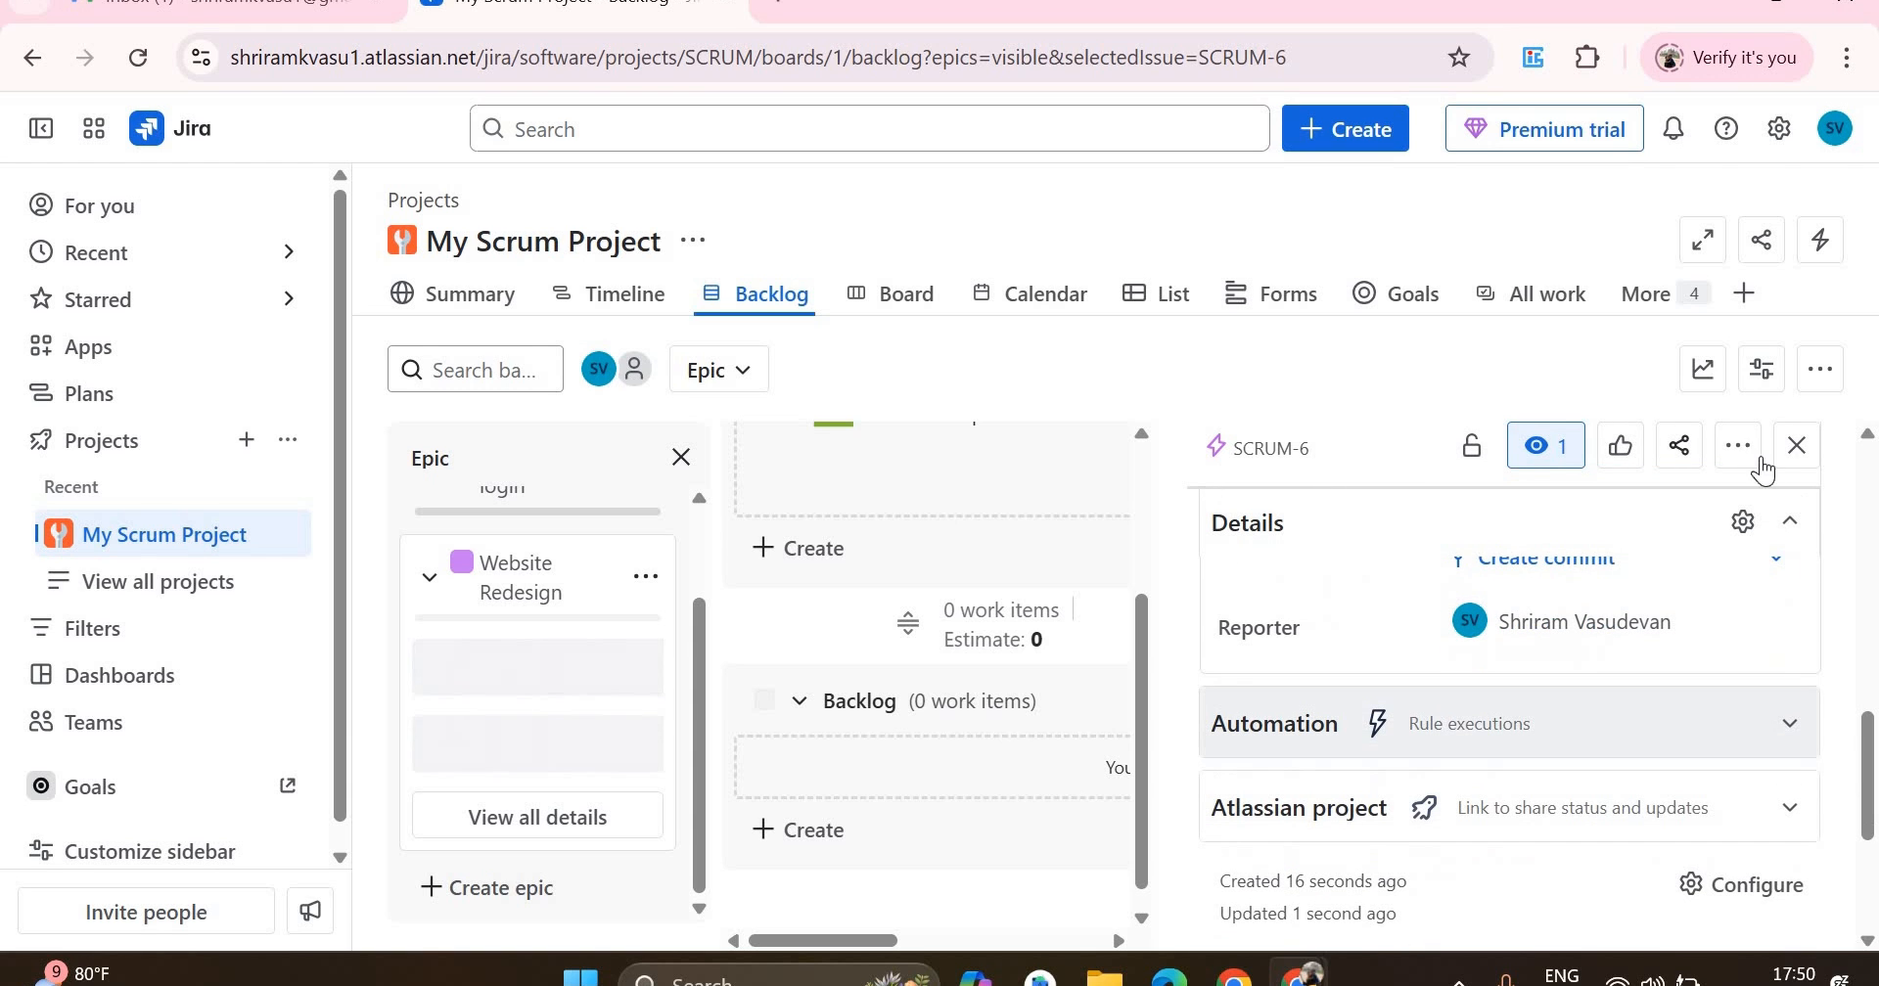
scroll(1624, 798, "down", 4)
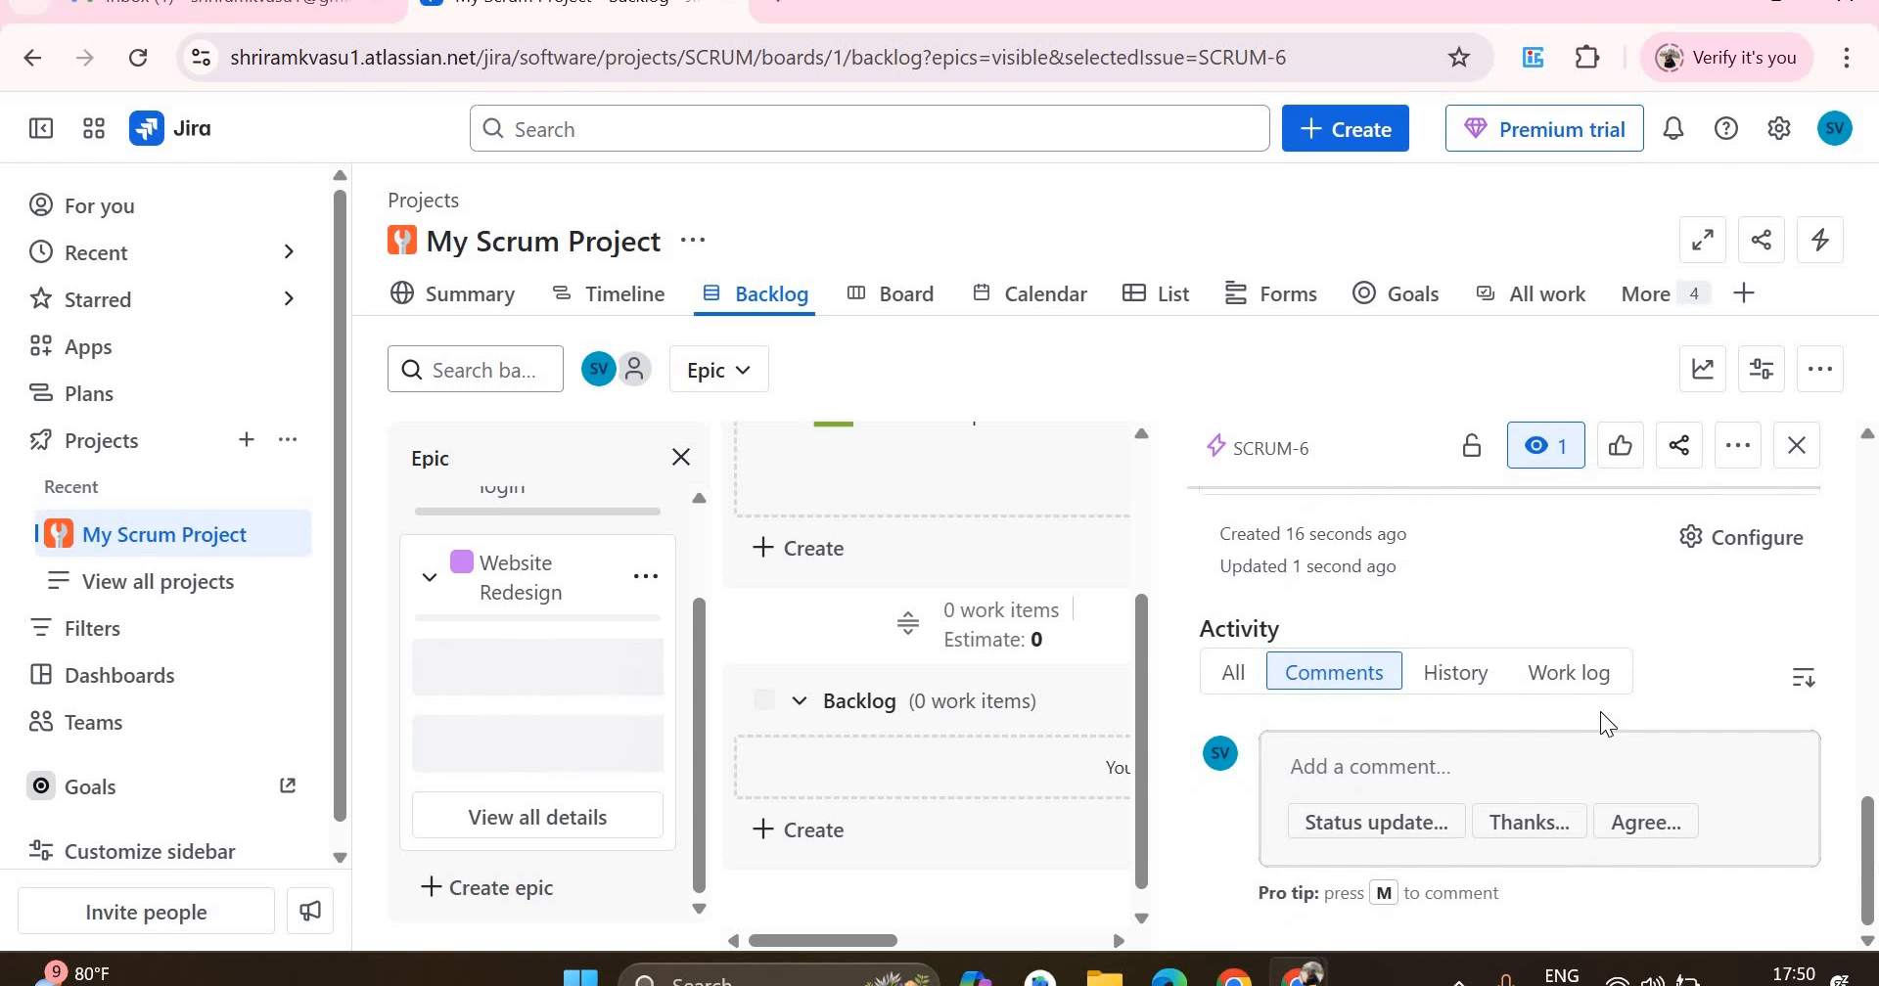
scroll(1601, 724, "up", 8)
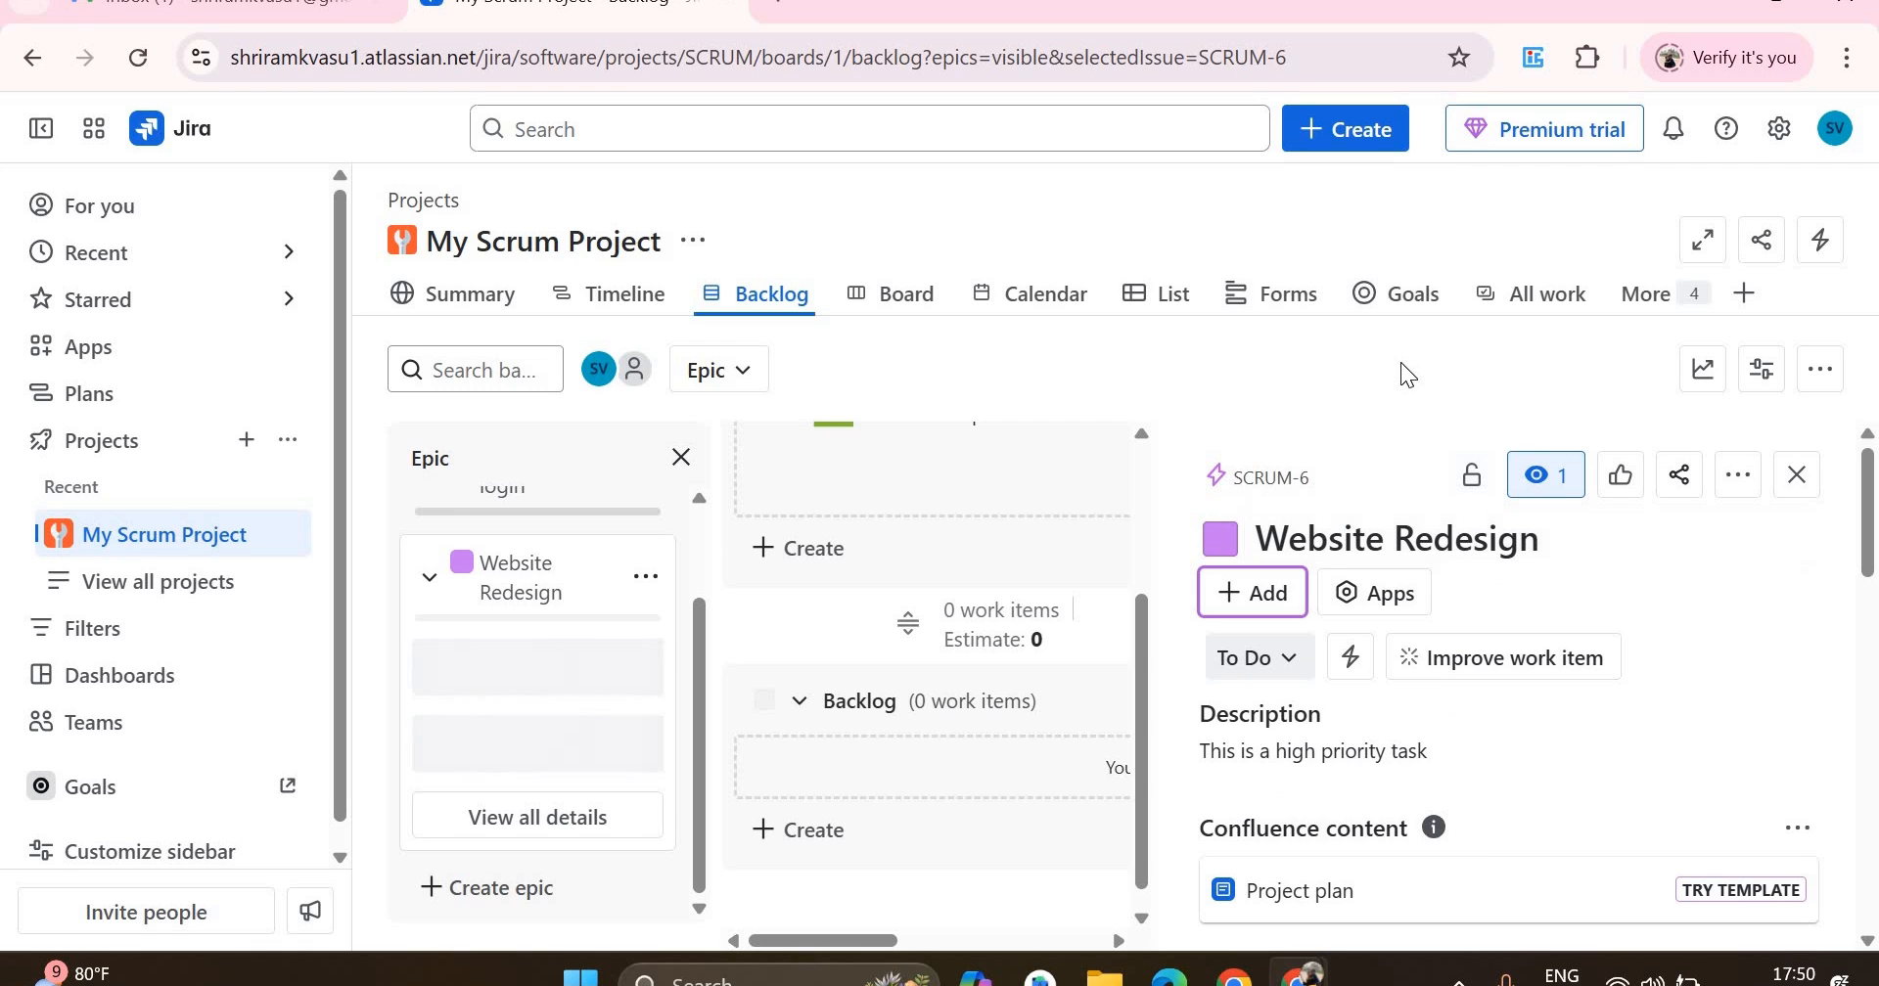
left_click(1786, 494)
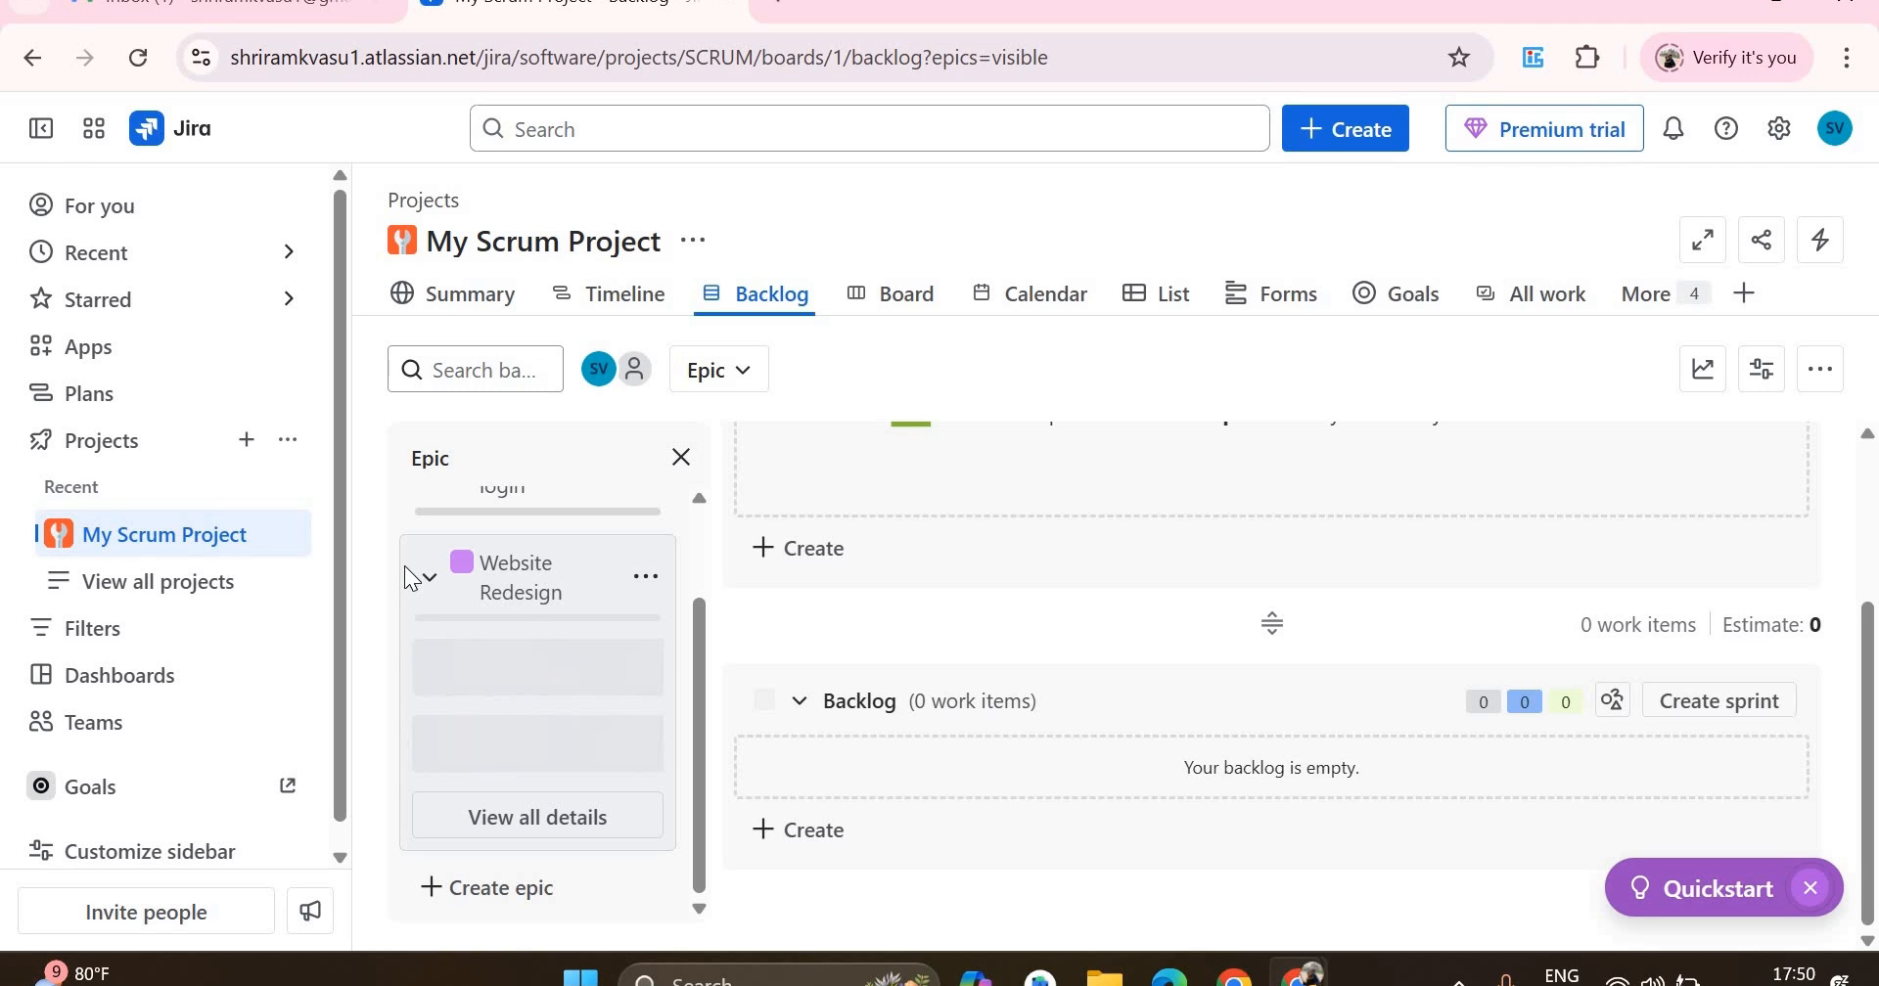
- Collapse the Website Redesign epic and filter the backlog by it
left_click(429, 577)
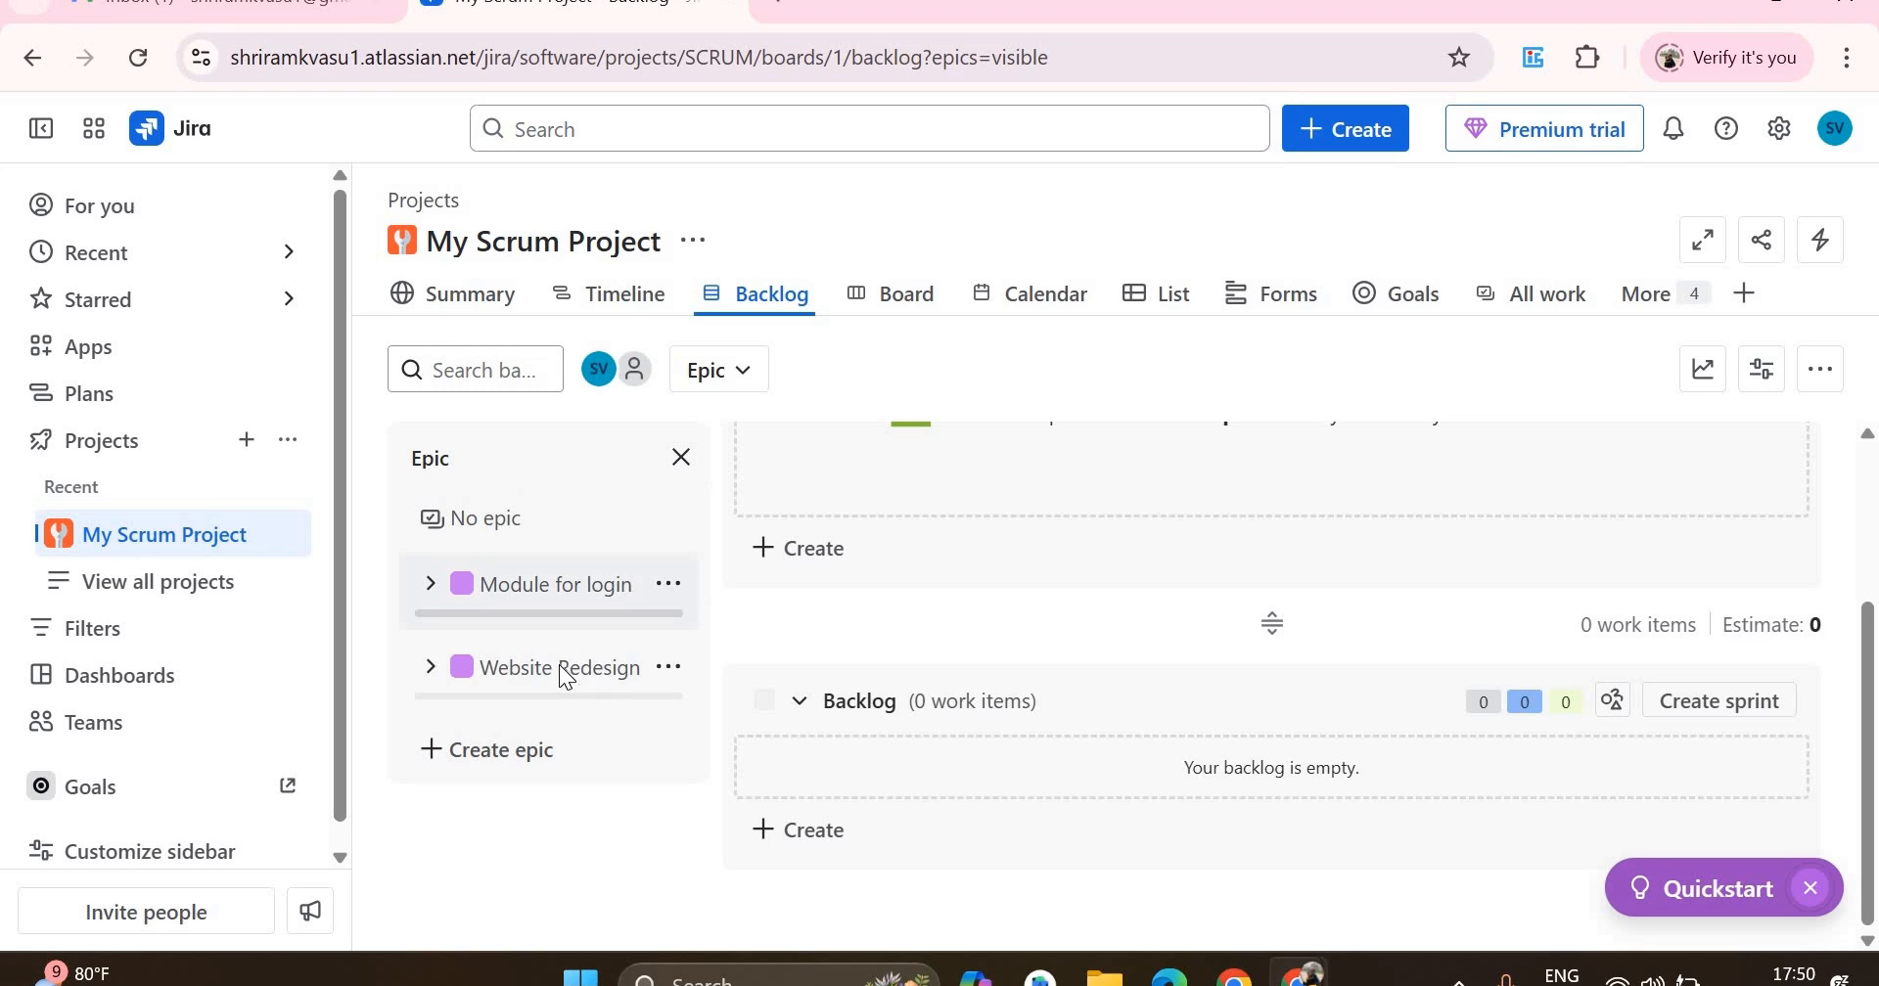
left_click(560, 665)
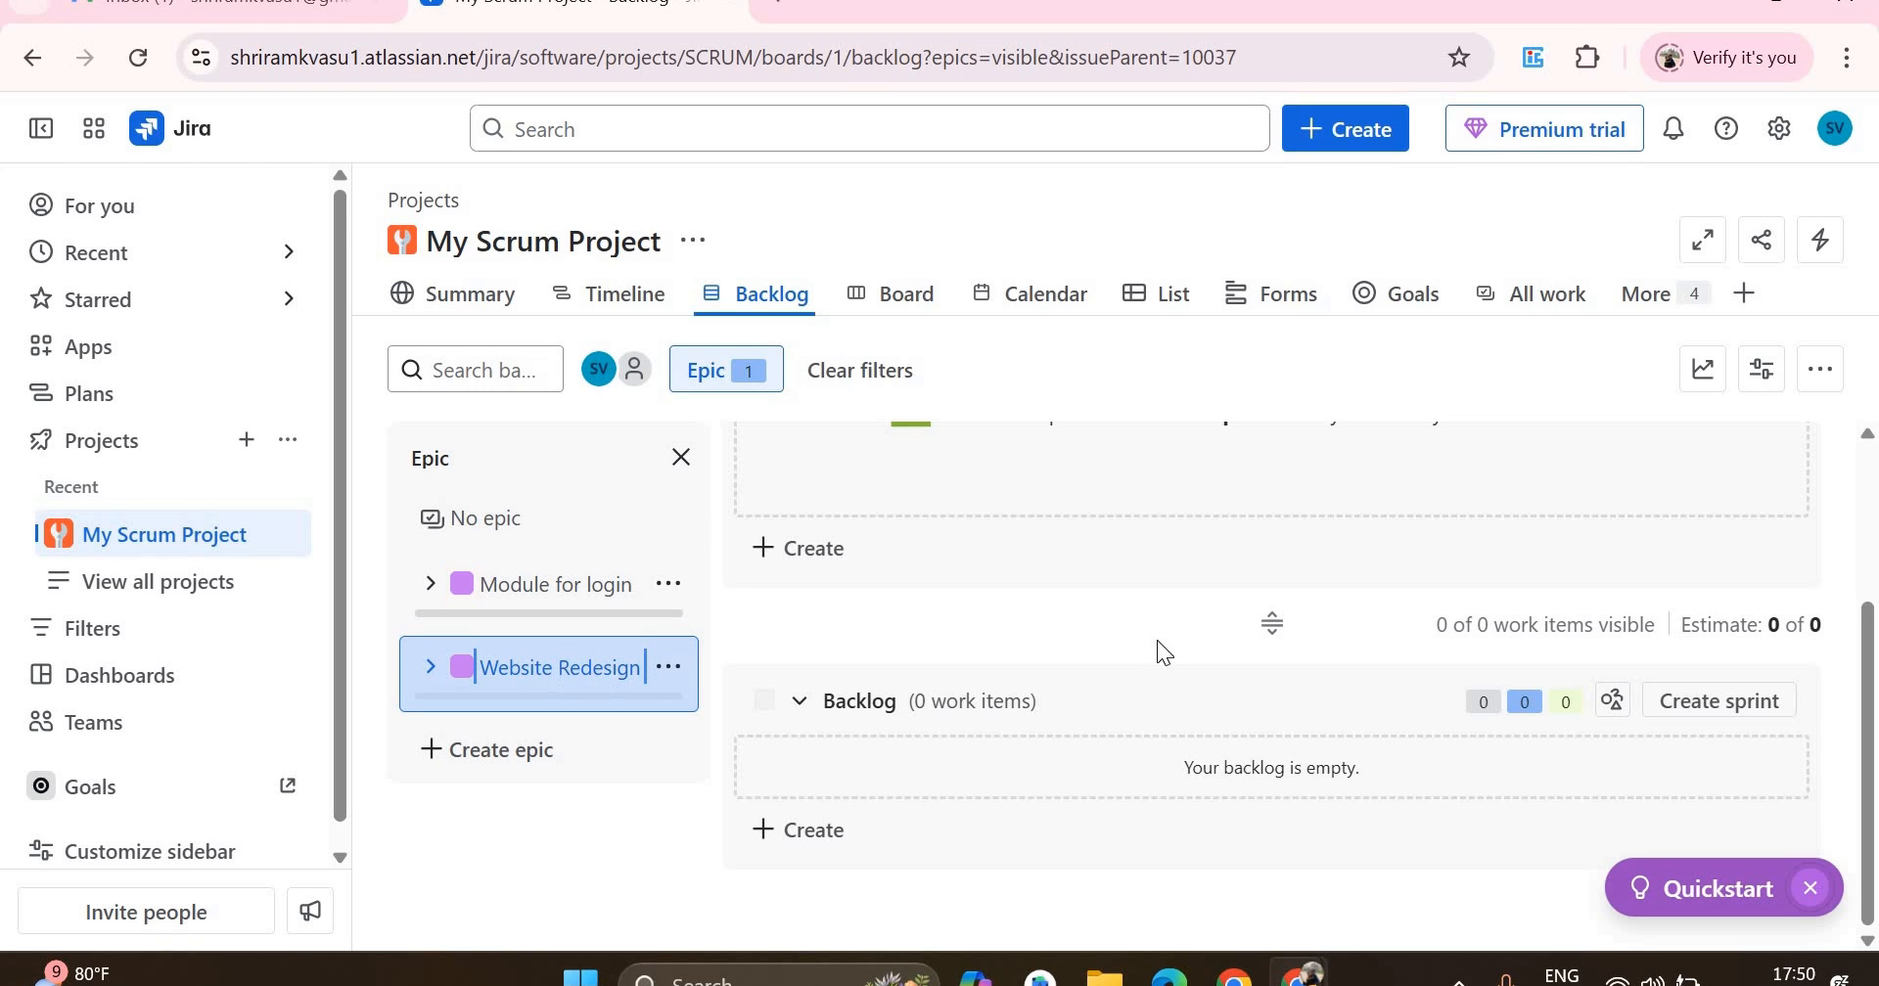
scroll(1276, 621, "up", 3)
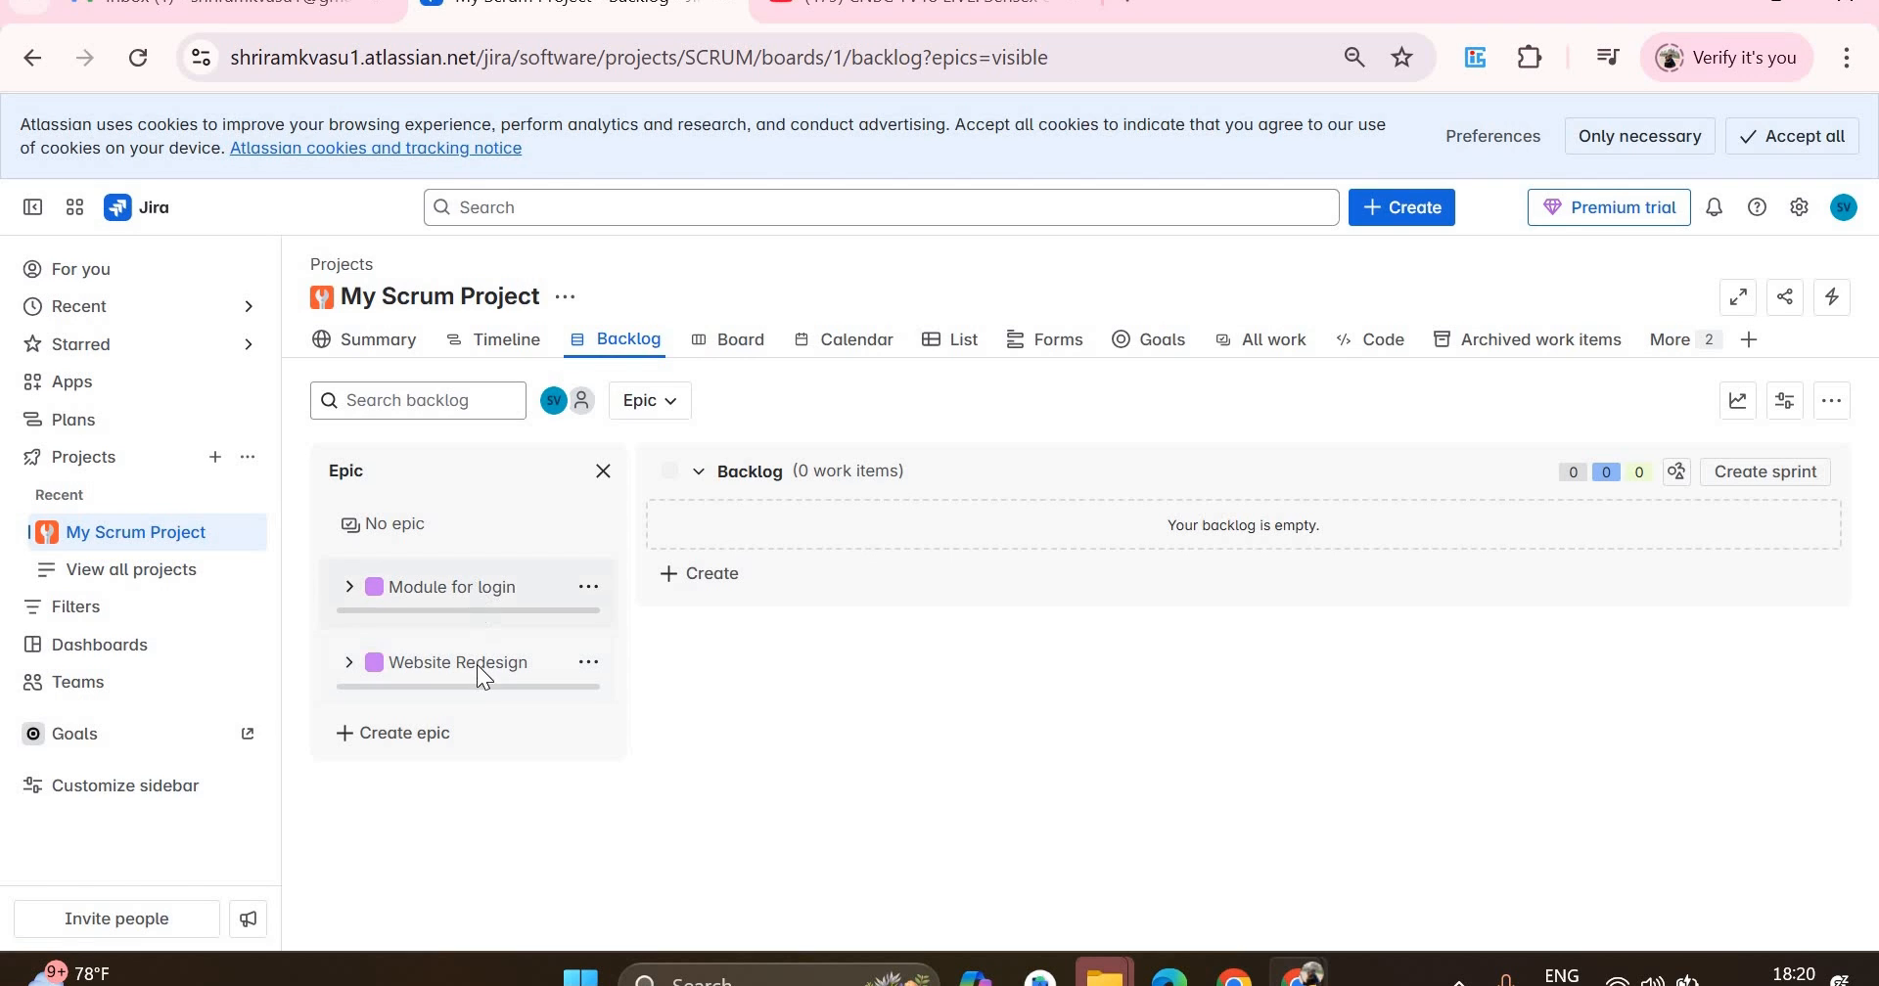
- Create a task named "Update UI" in the backlog
left_click(712, 577)
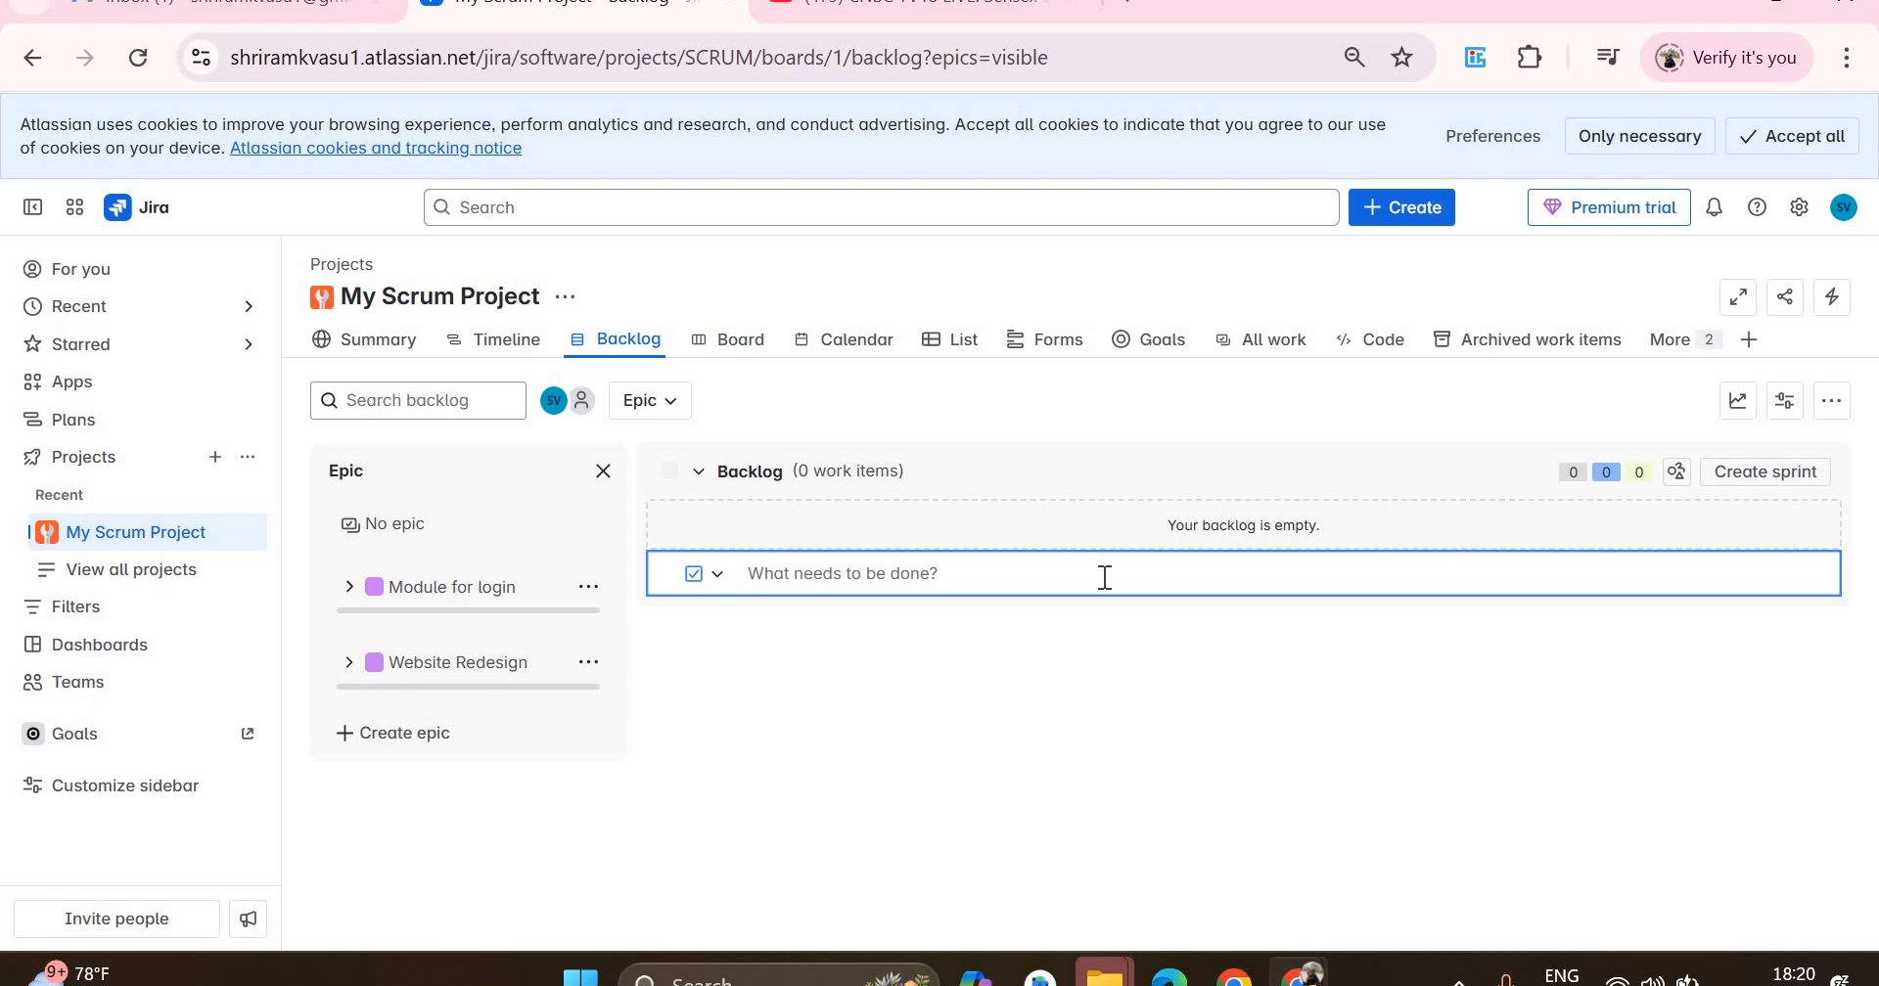
type("Update UI")
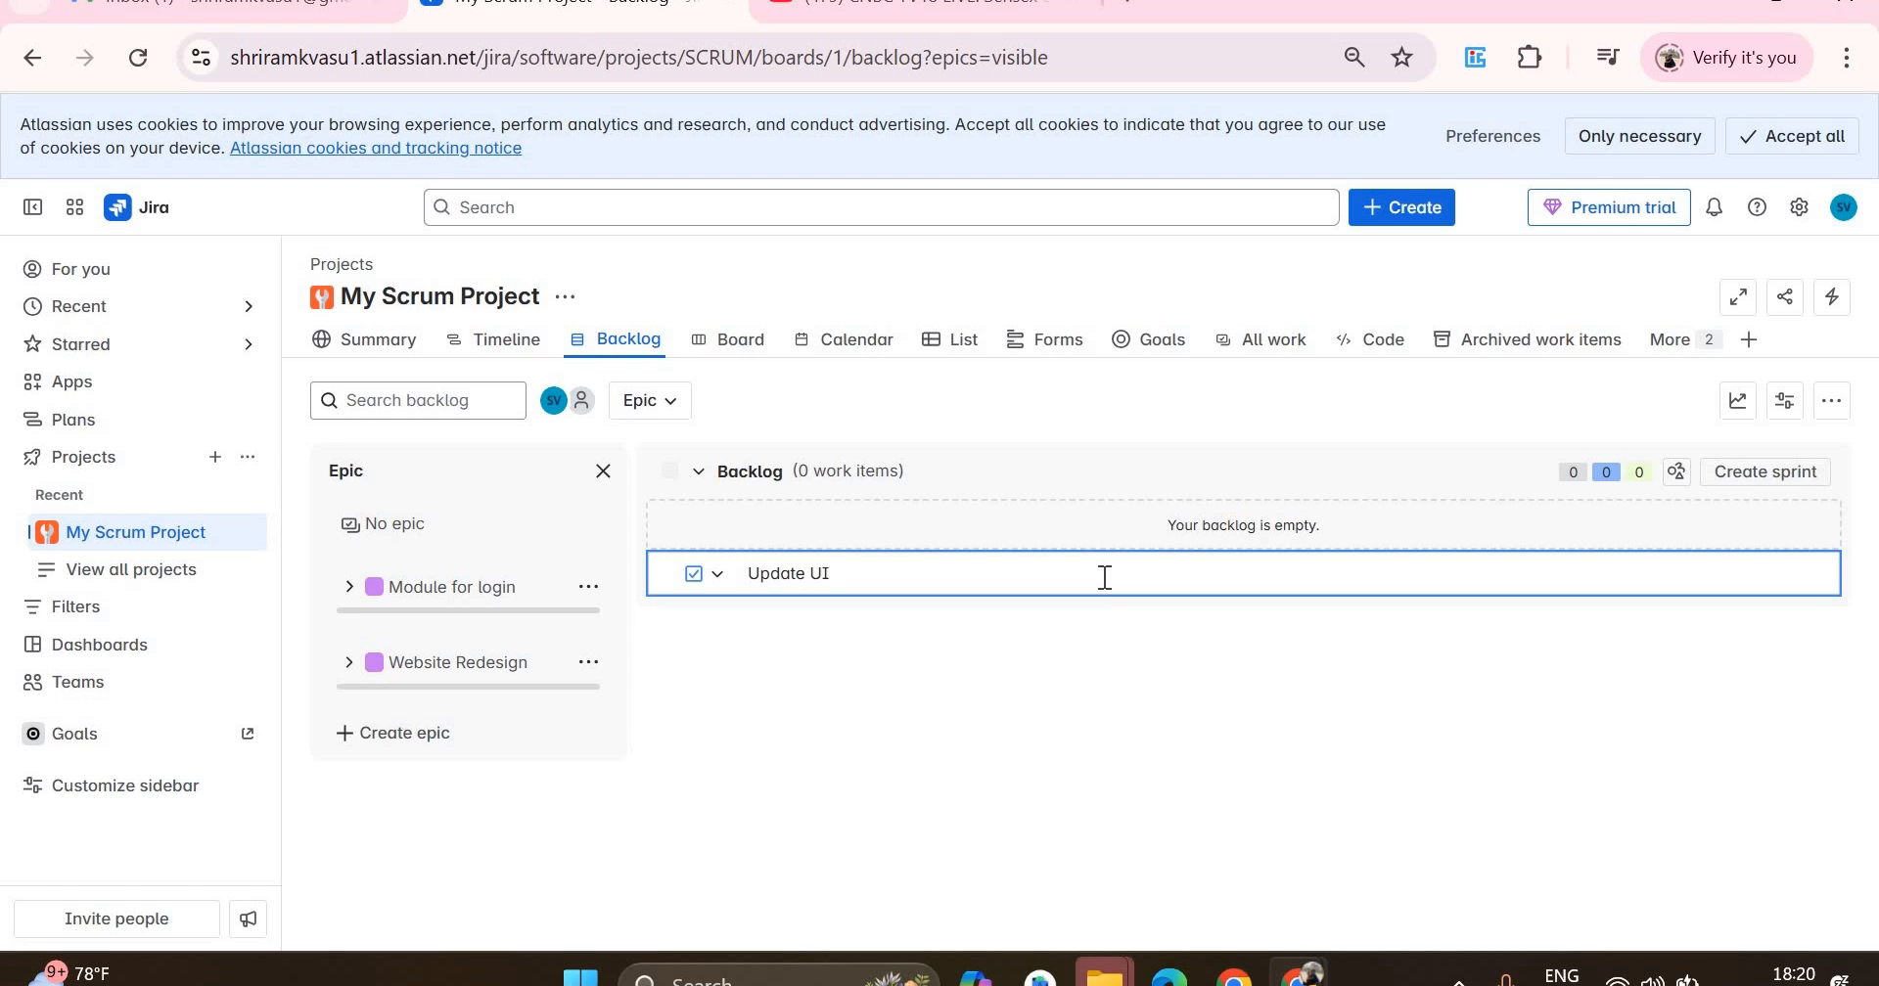
key("Return")
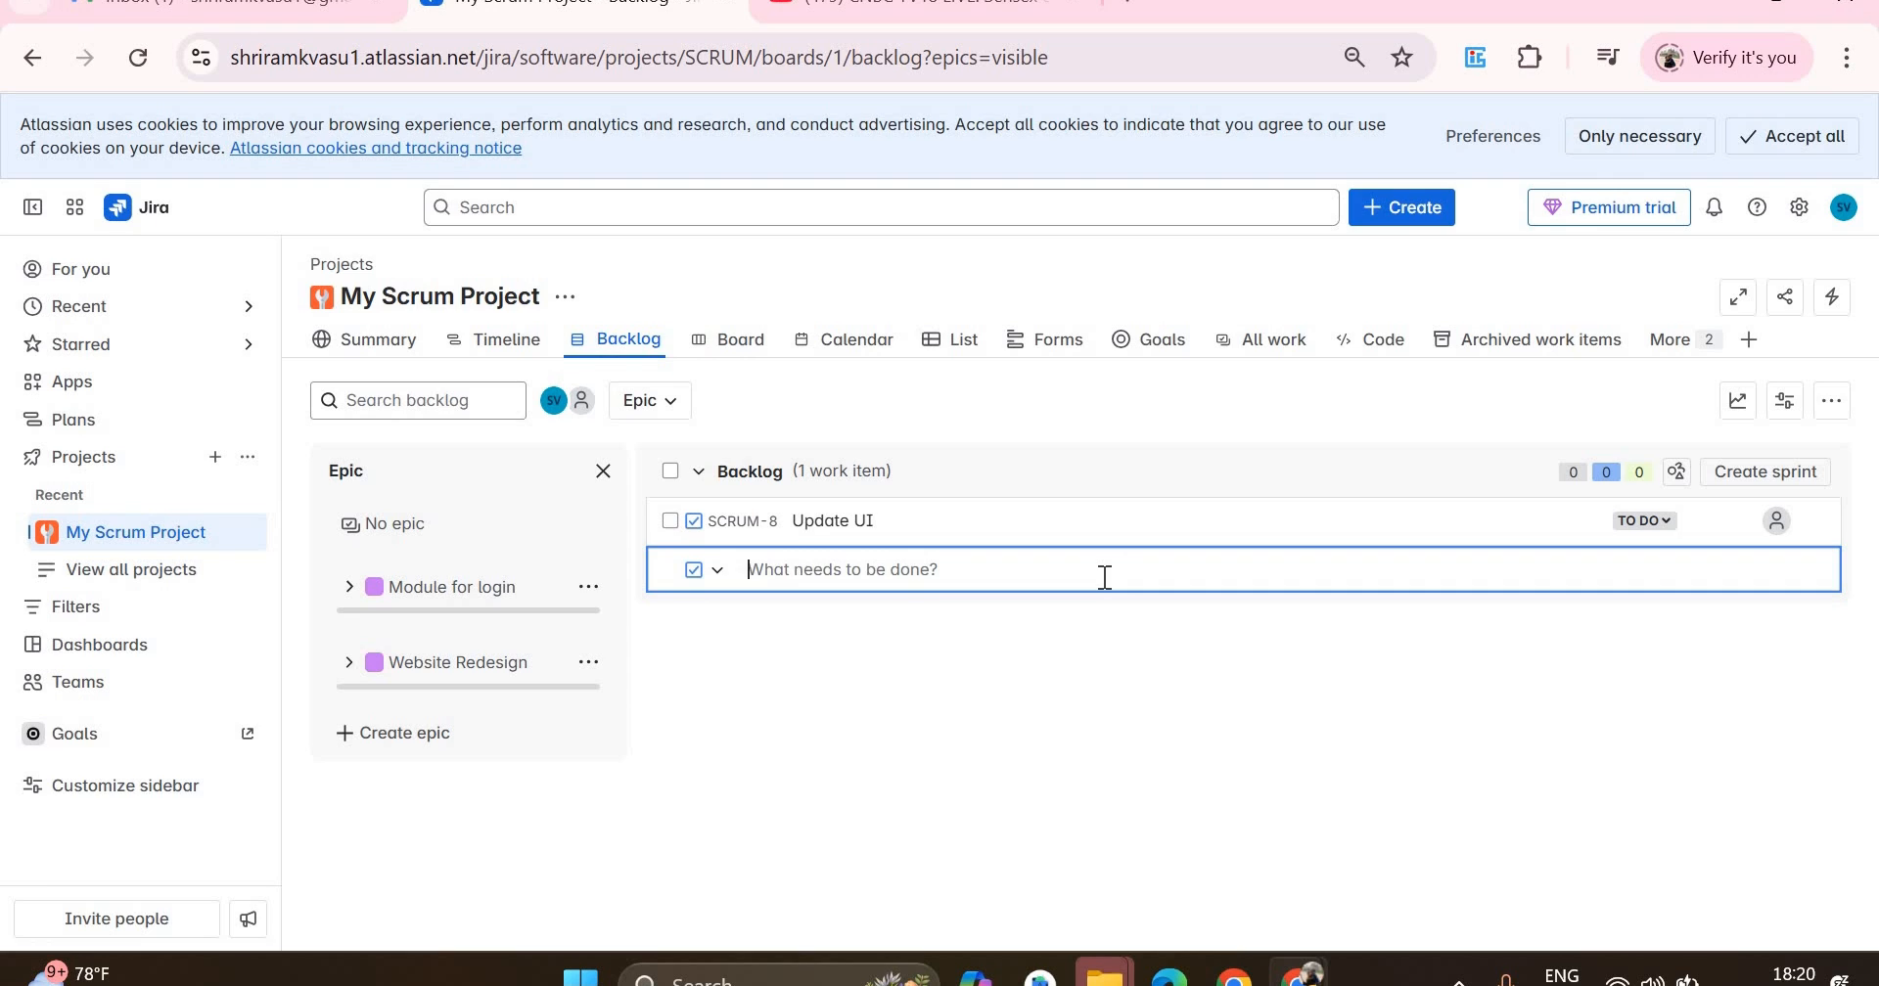
- Add a second backlog task named "Testing Modules"
type("Testing Modulues")
key("BackSpace")
key("BackSpace")
key("BackSpace")
type("es")
key("Return")
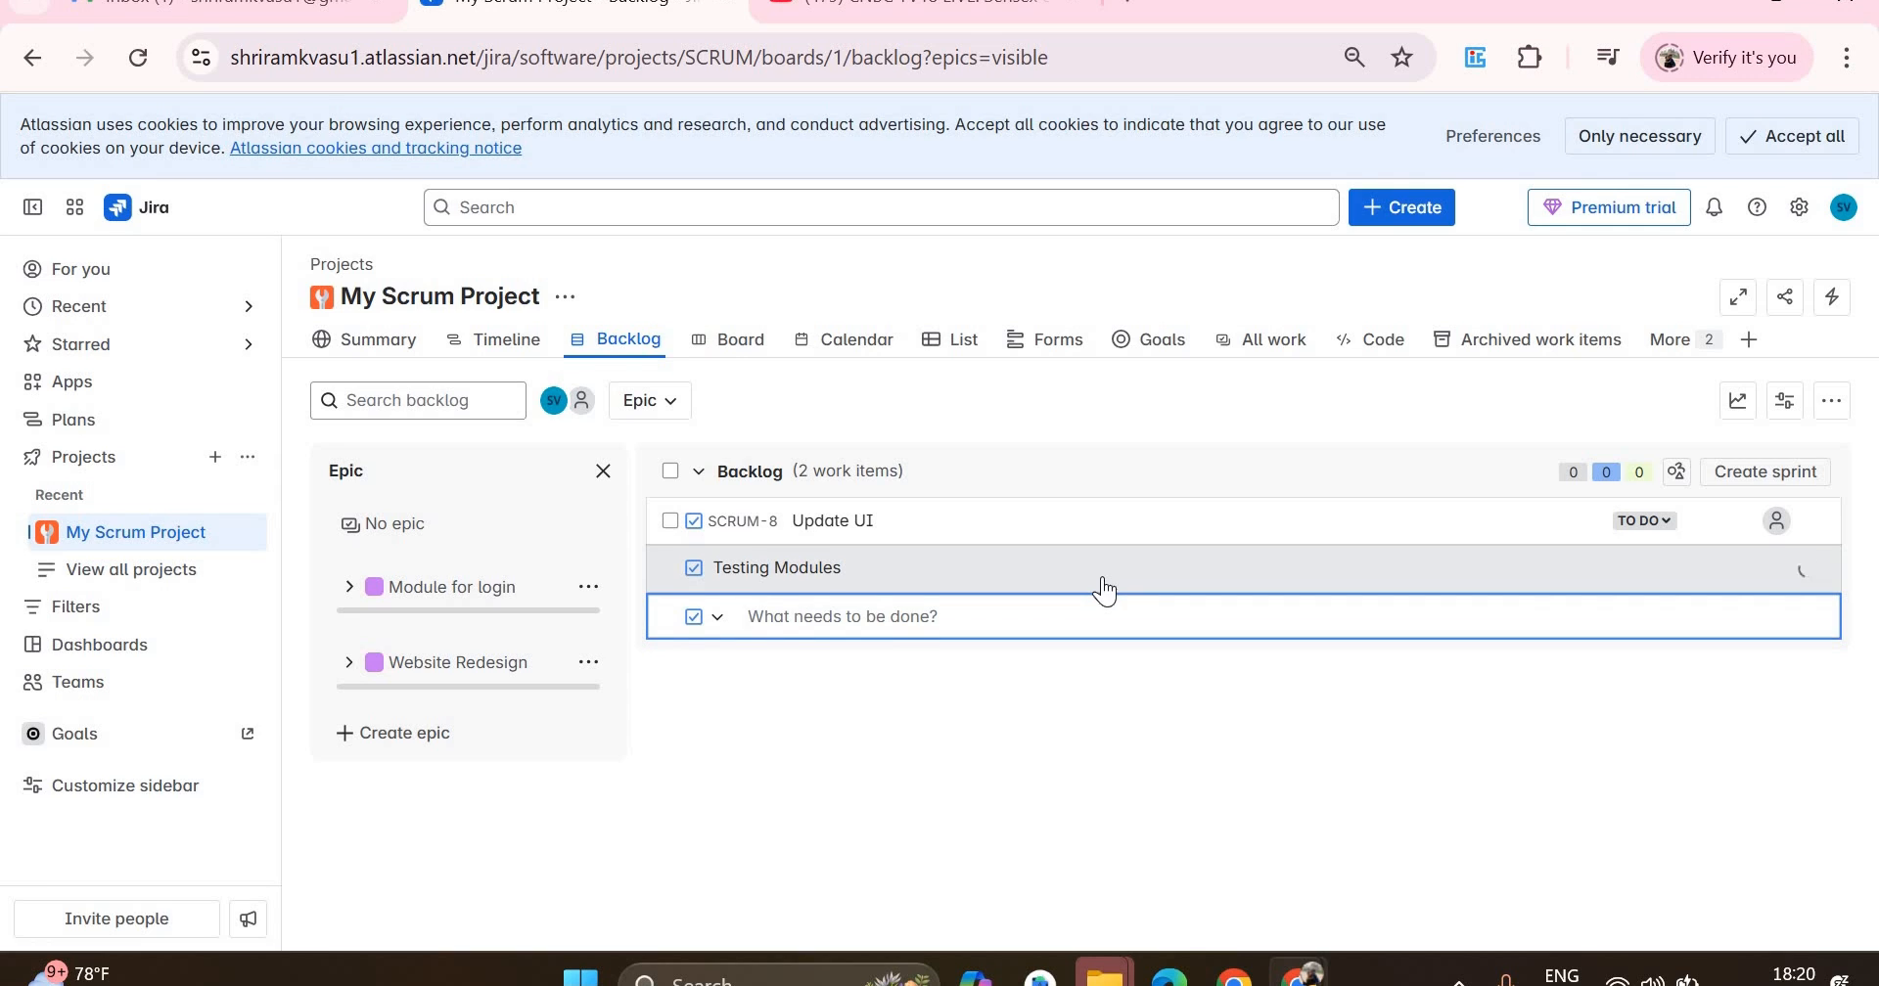
- Set the status of Update UI to In Progress and of Testing Modules to Done
left_click(1668, 526)
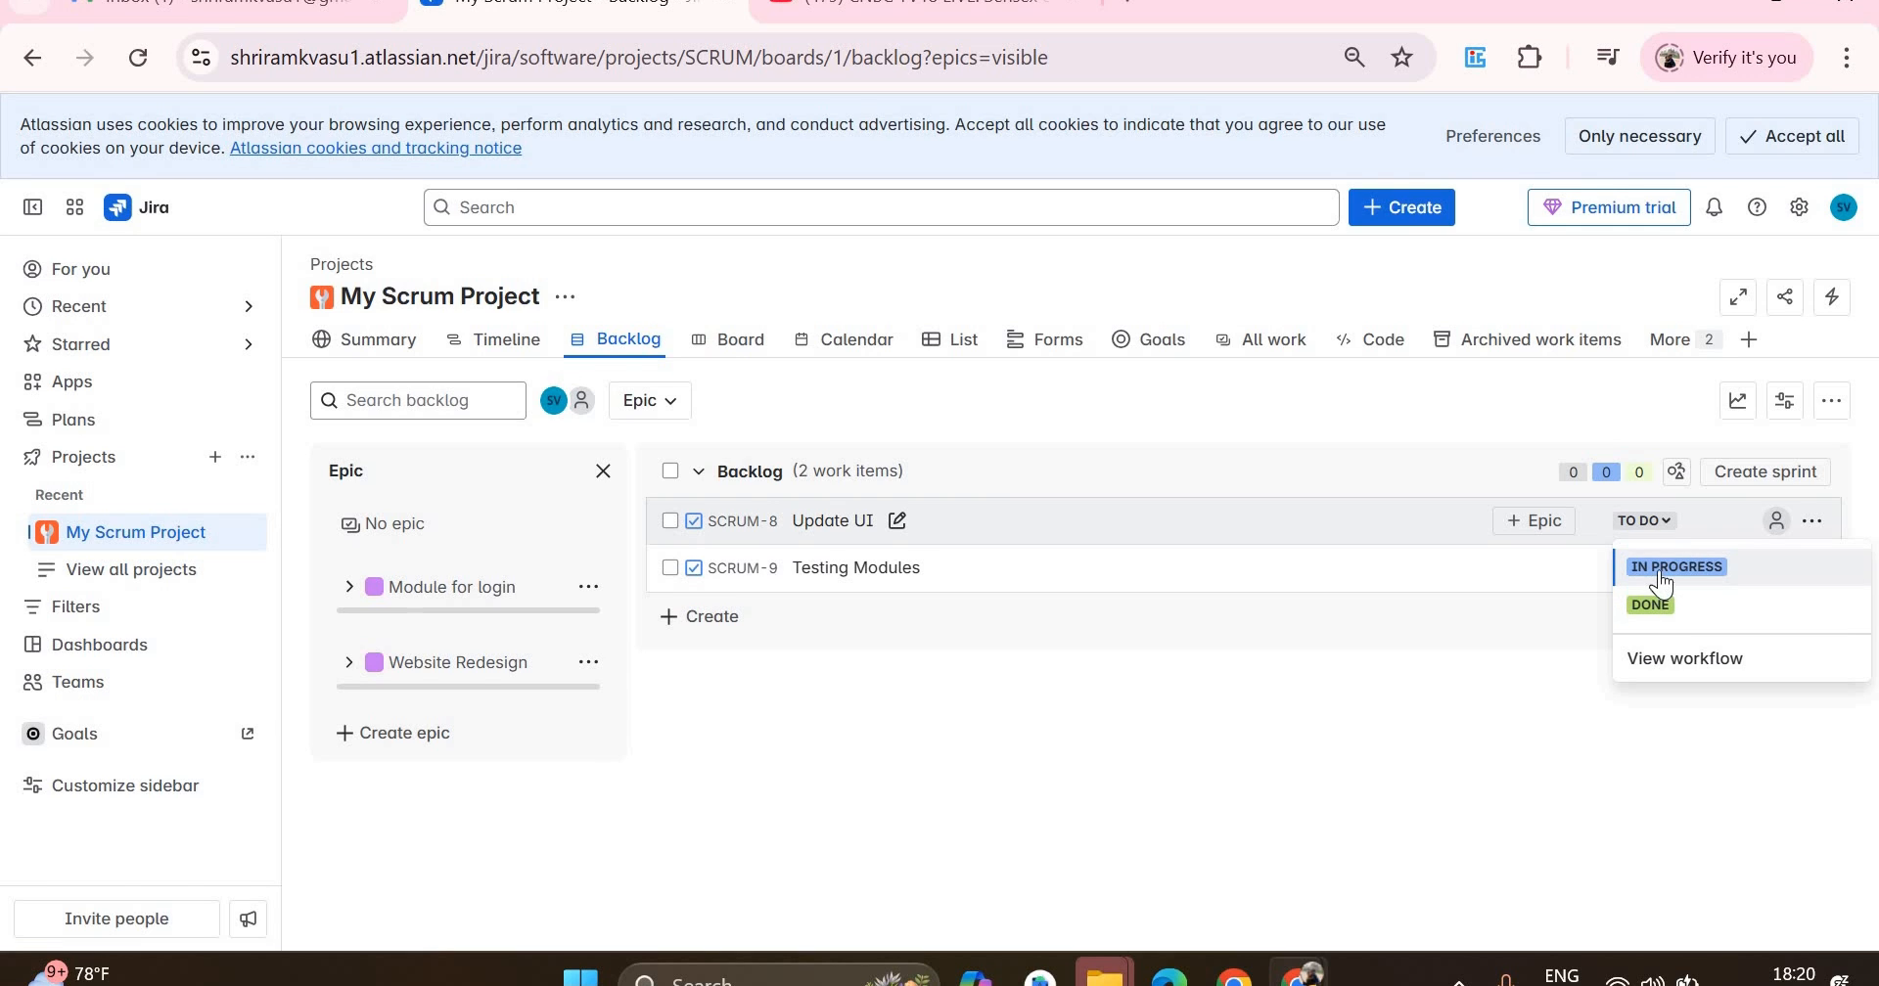
left_click(1661, 572)
left_click(1663, 572)
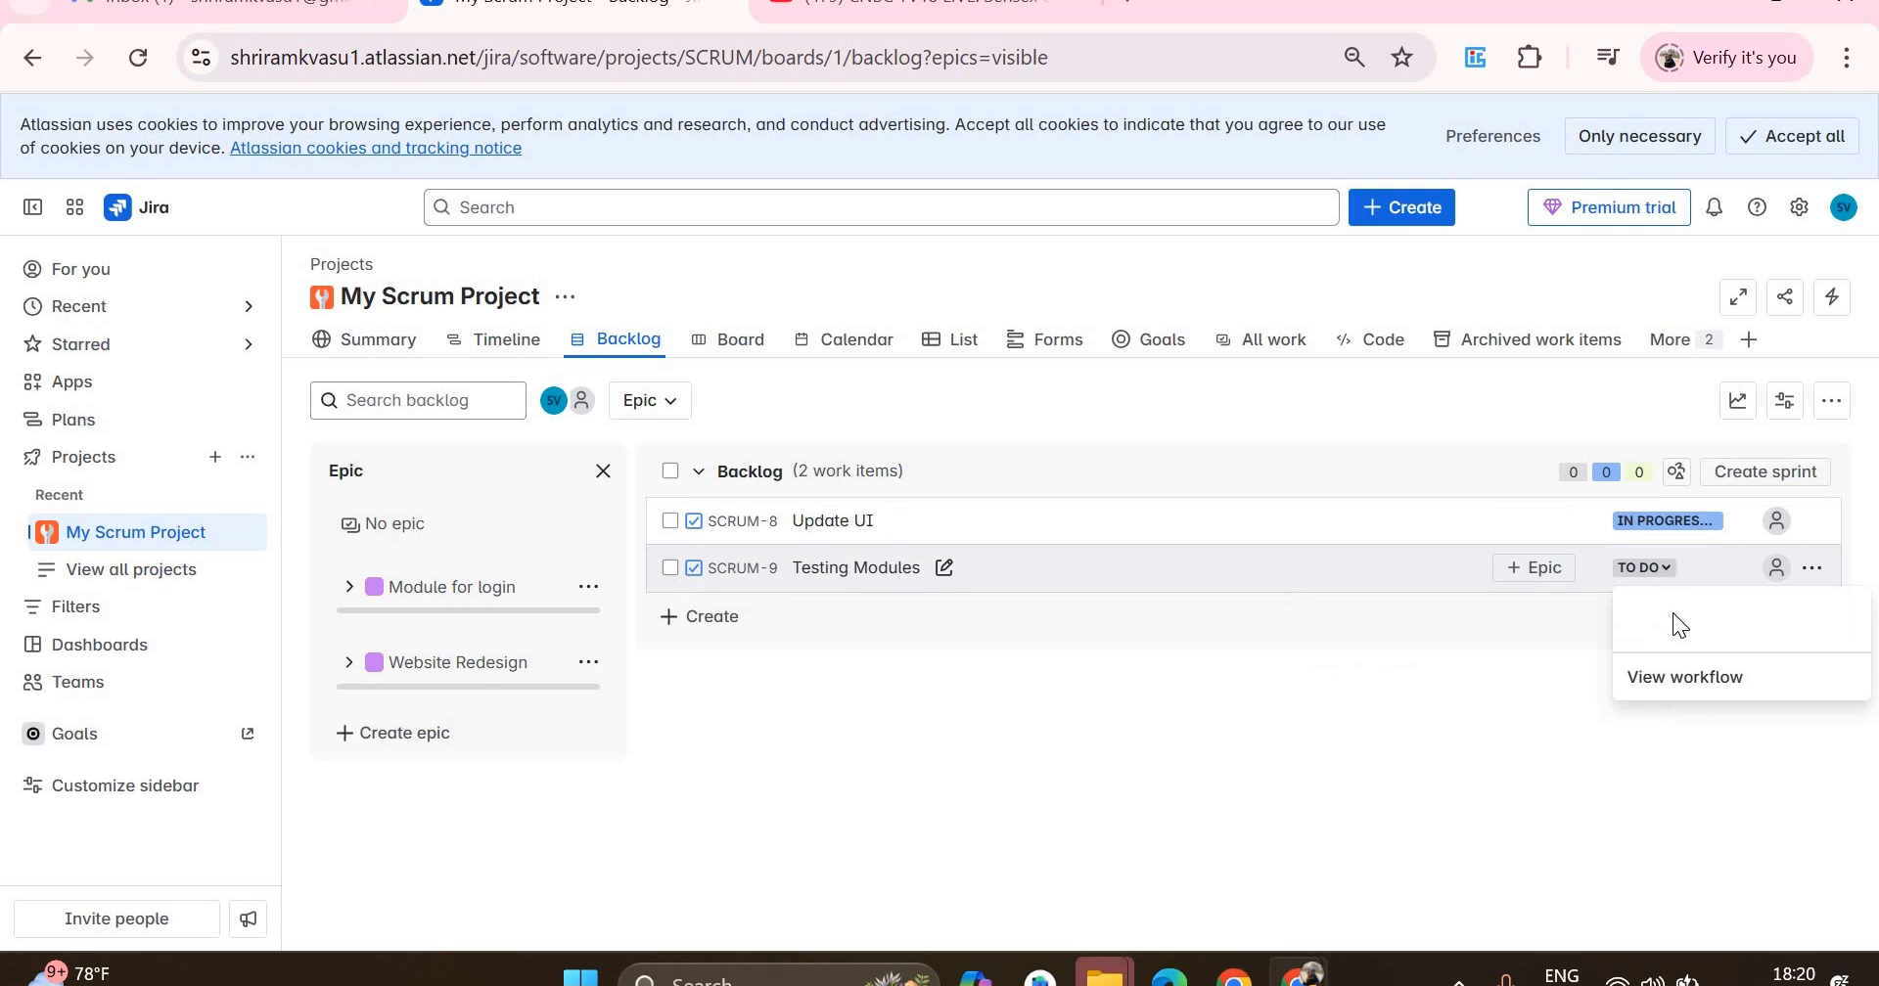
left_click(1665, 650)
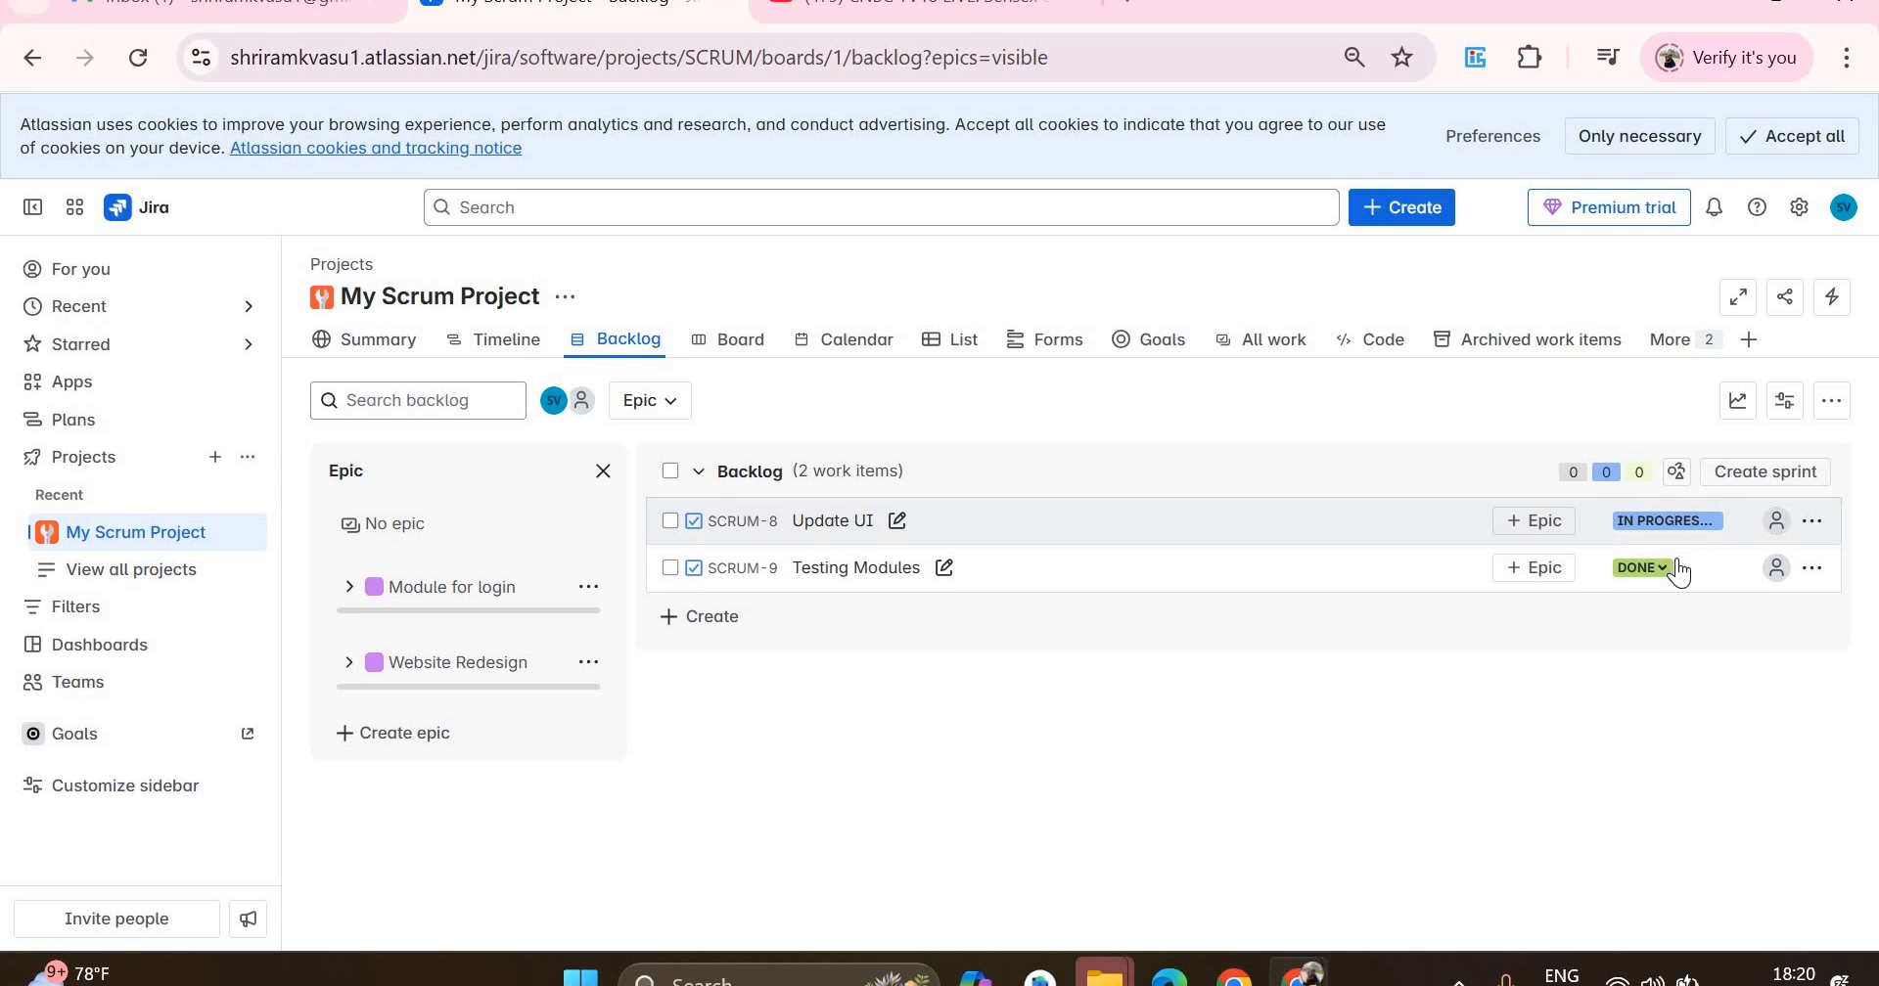
- Link the Update UI task to the Website Redesign epic and Testing Modules to the Module for login epic
left_click(1526, 529)
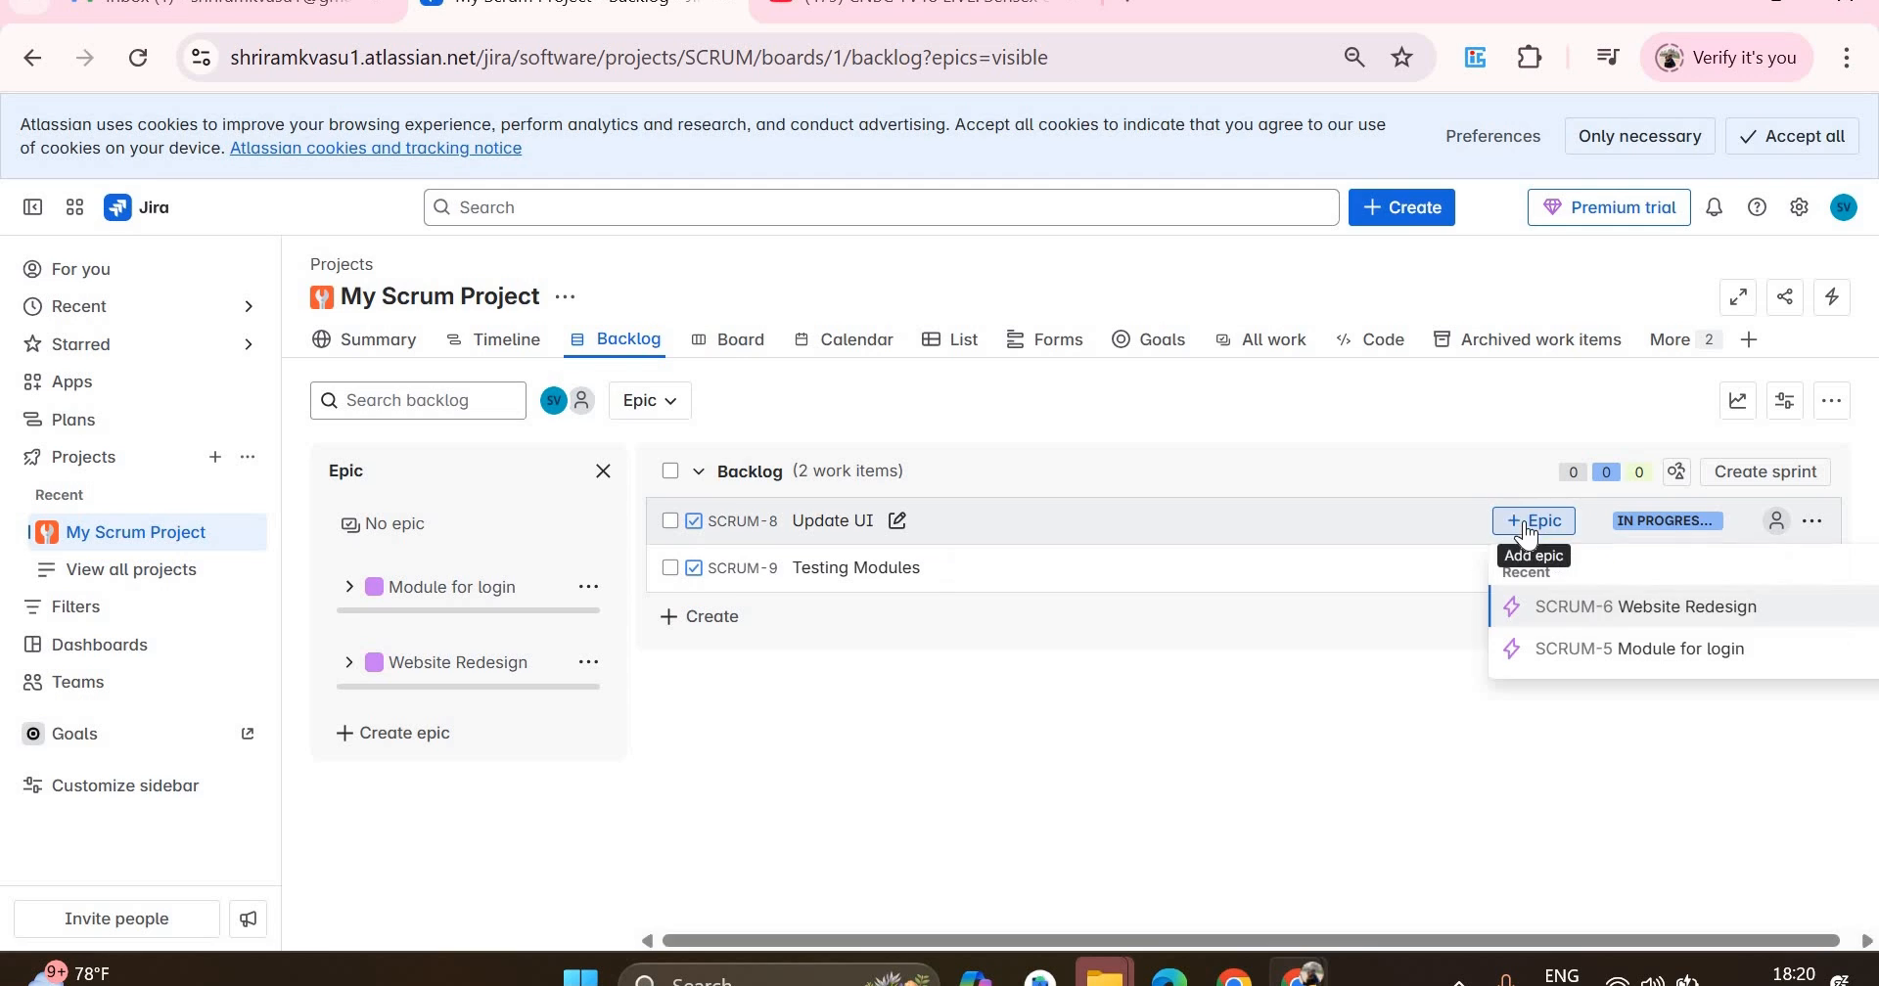
left_click(1647, 611)
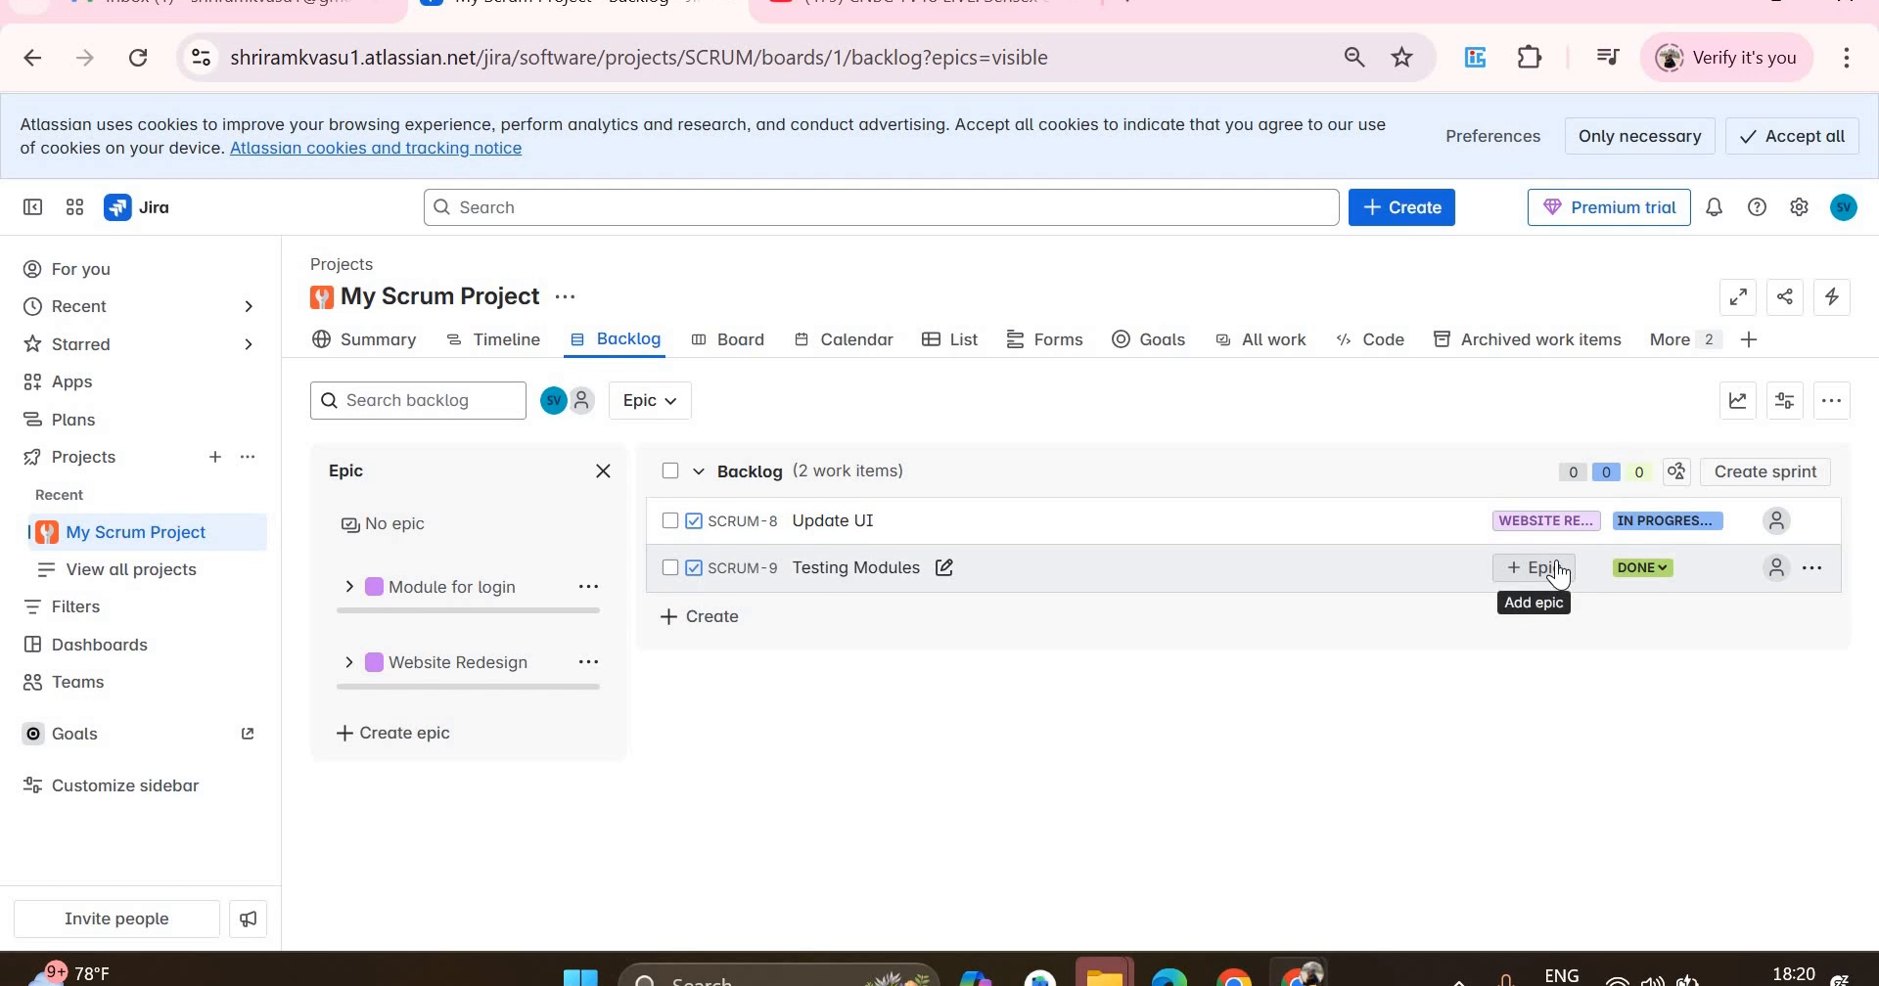
left_click(1559, 575)
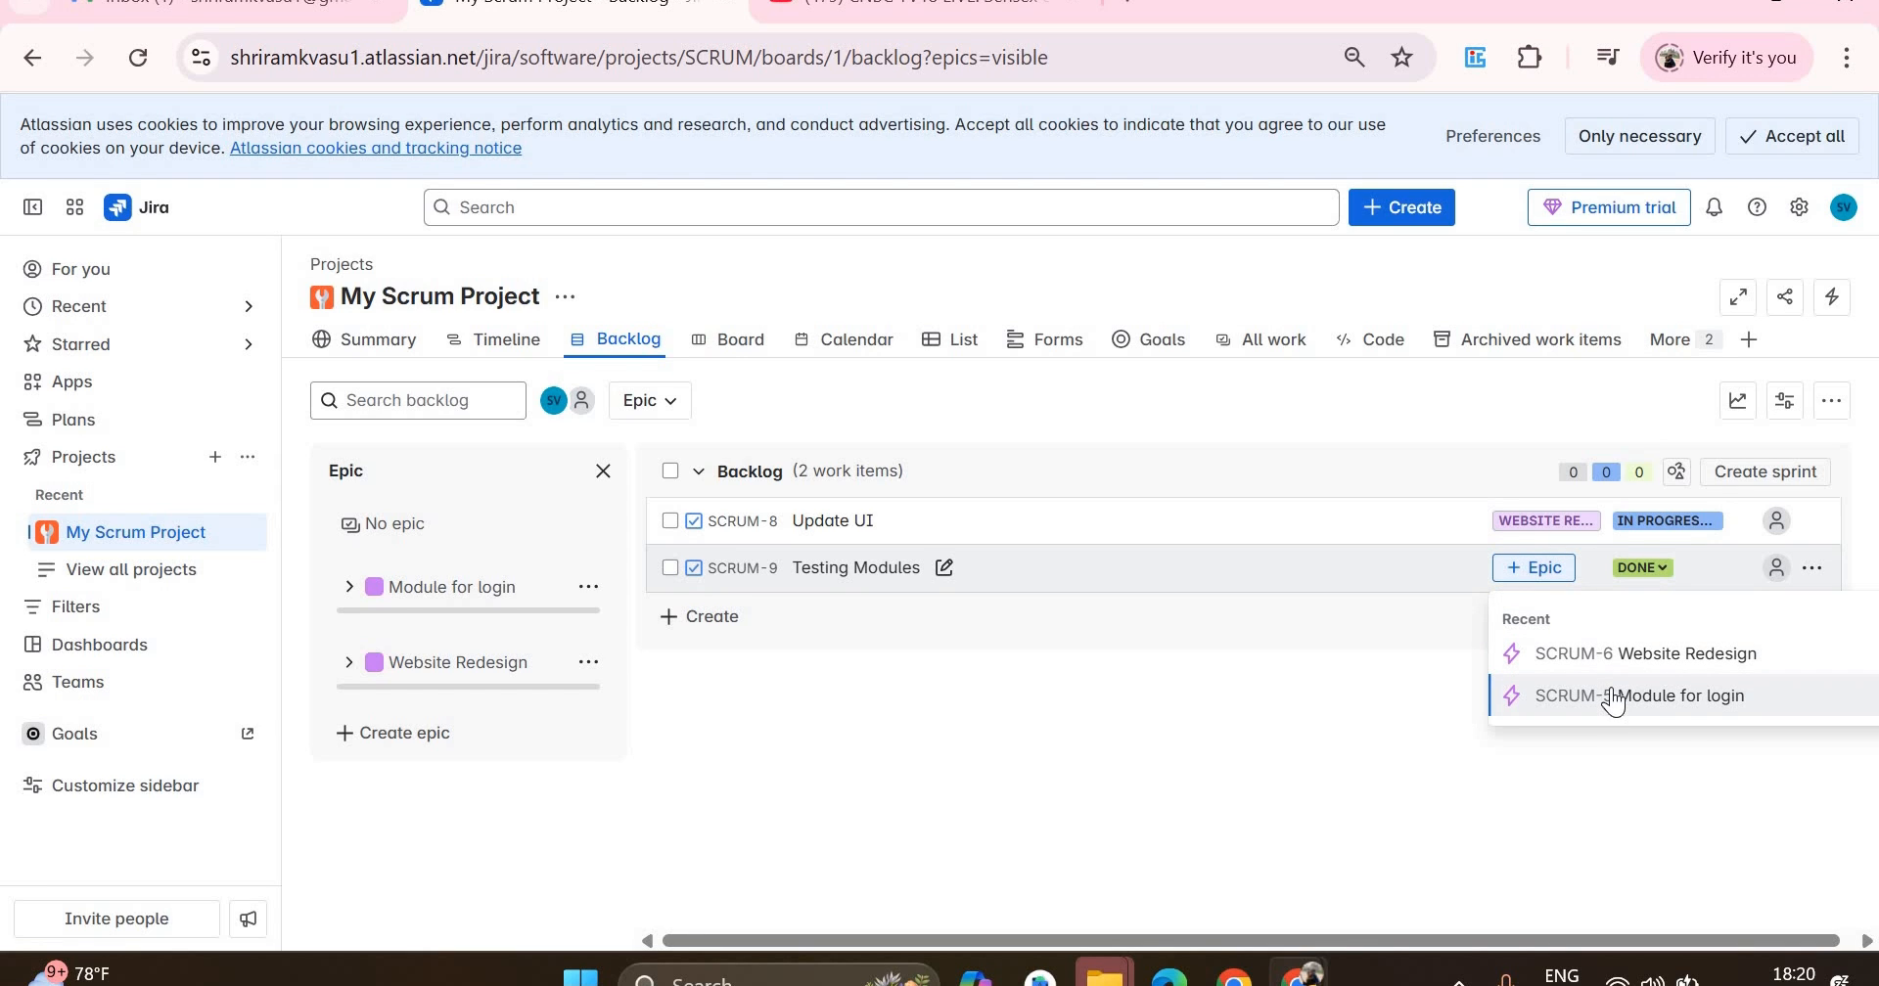
left_click(1612, 699)
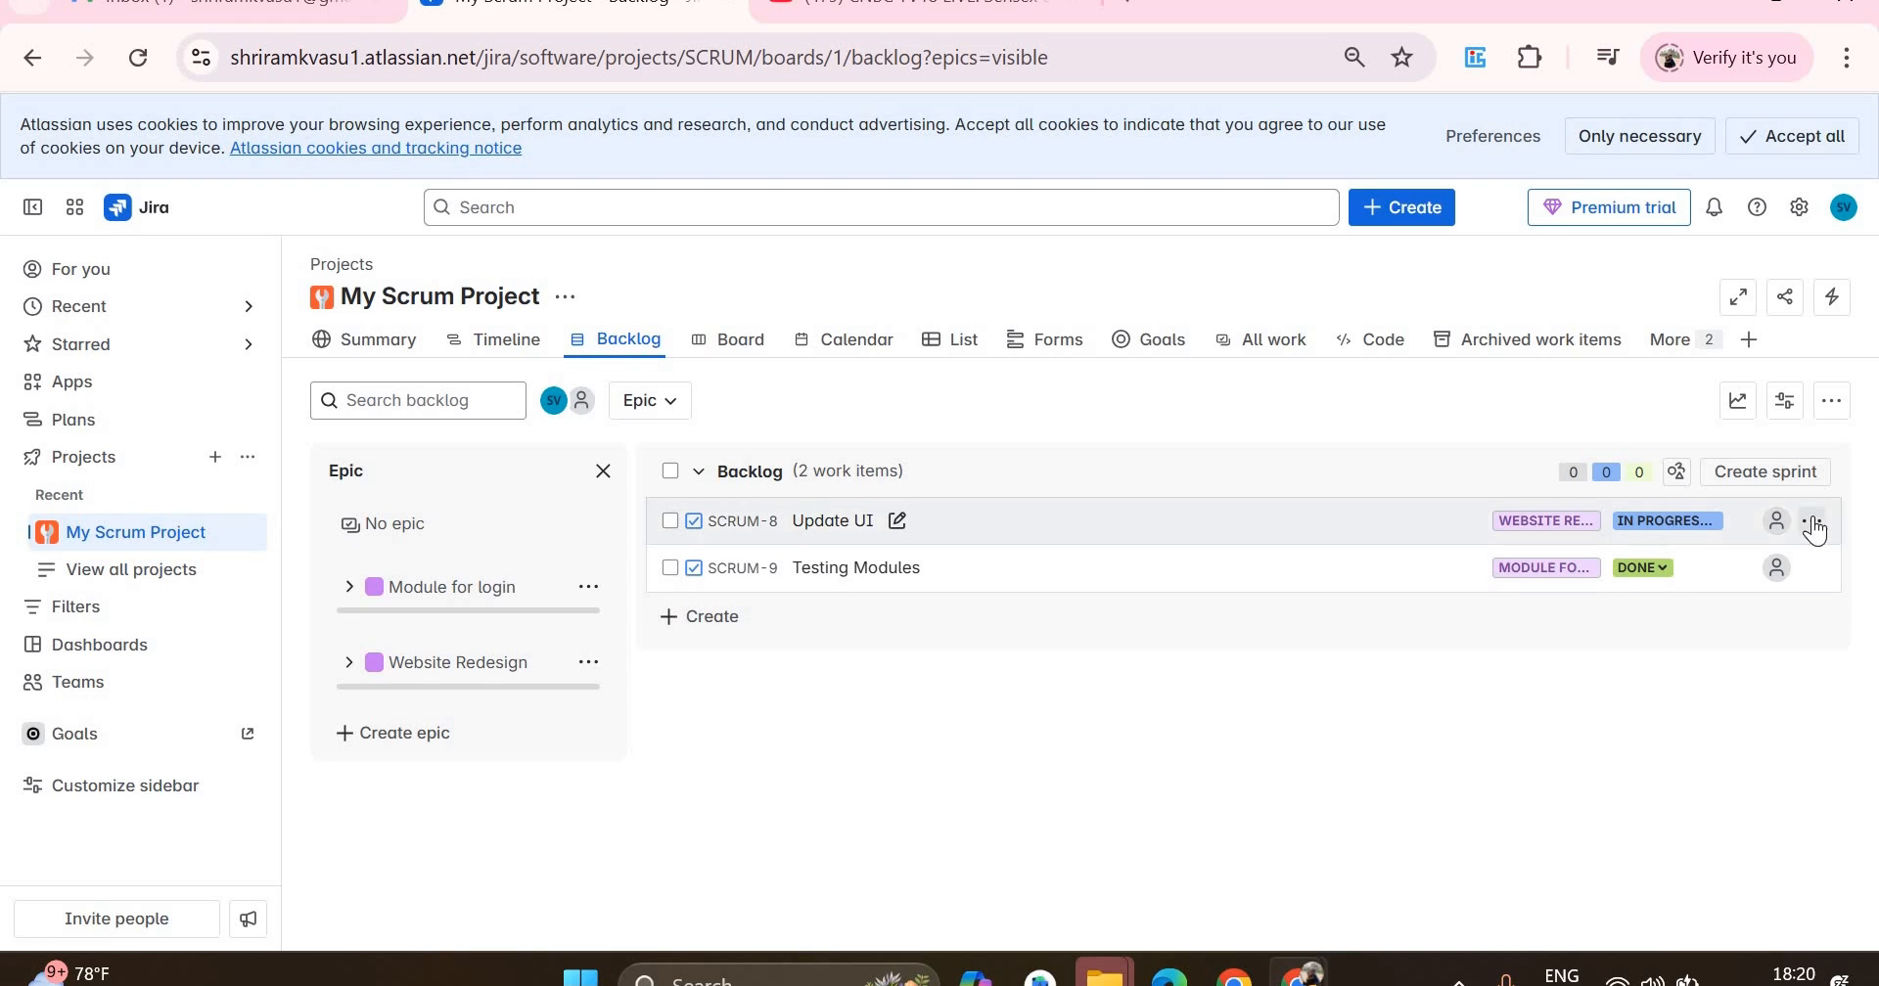
- Assign both backlog tasks, Update UI and Testing Modules, to yourself
left_click(1819, 527)
mouse_move(1754, 568)
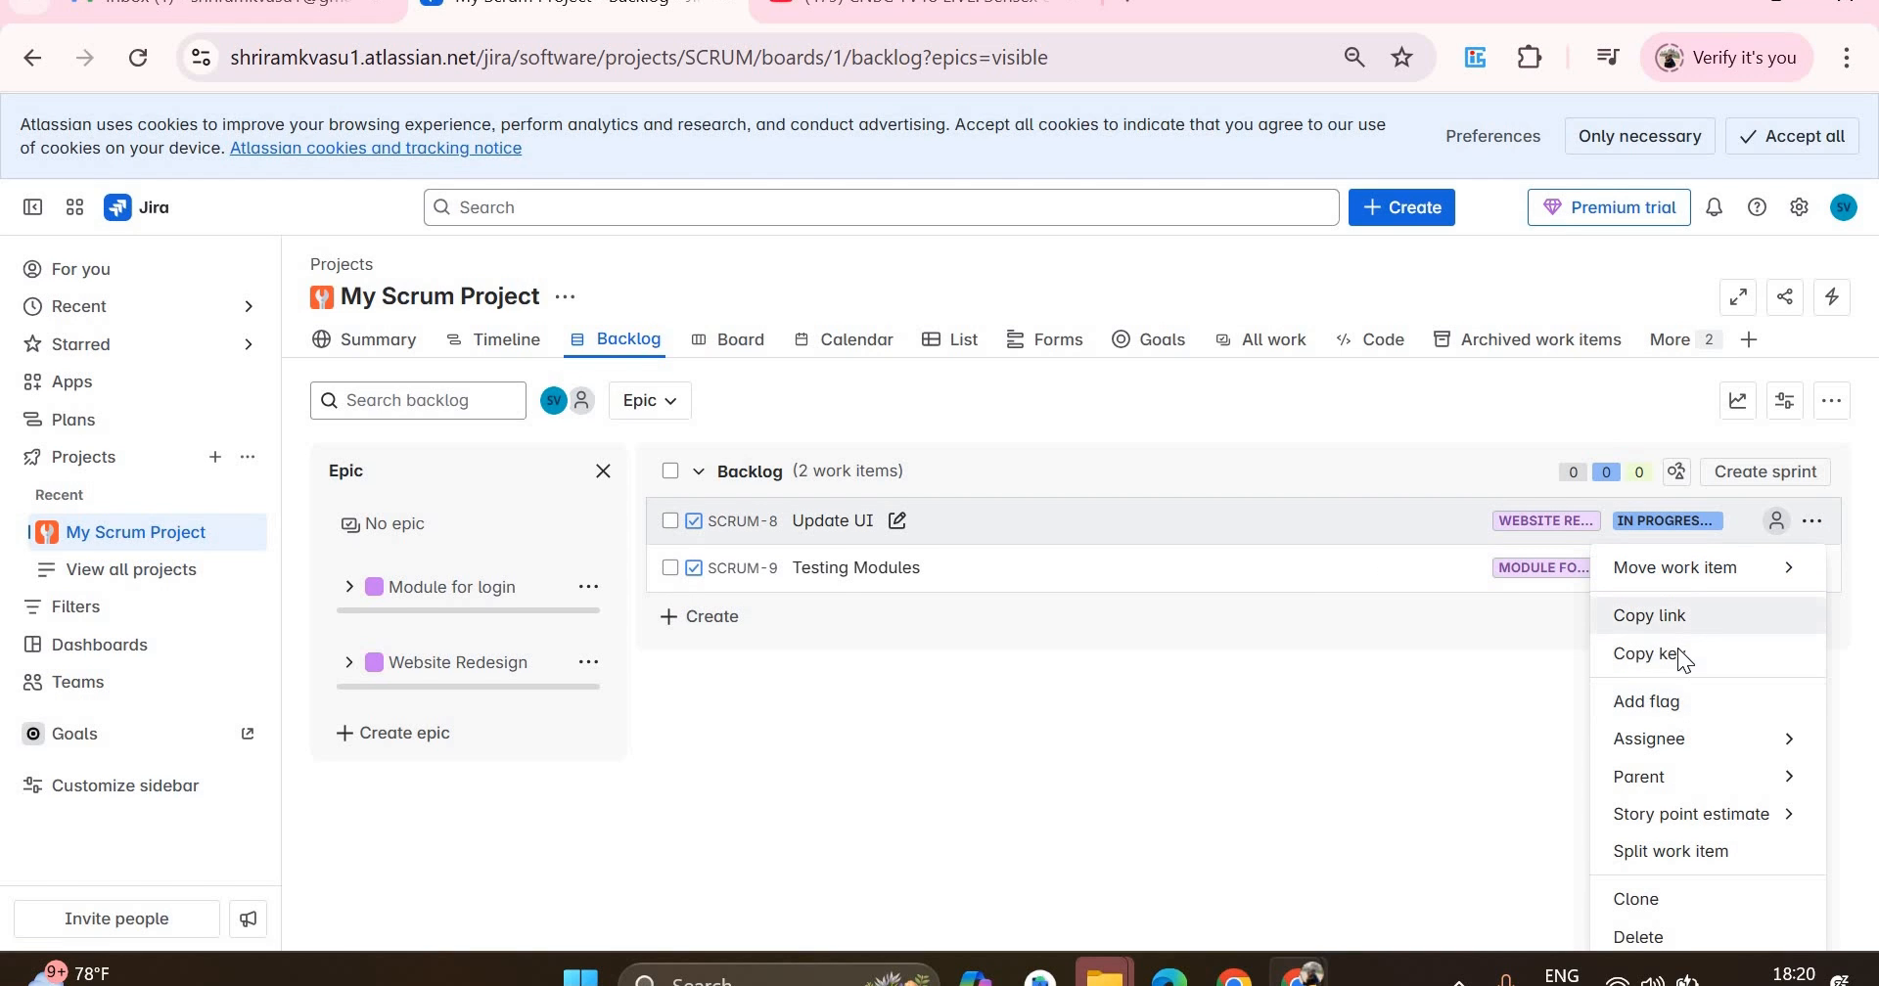
mouse_move(1677, 744)
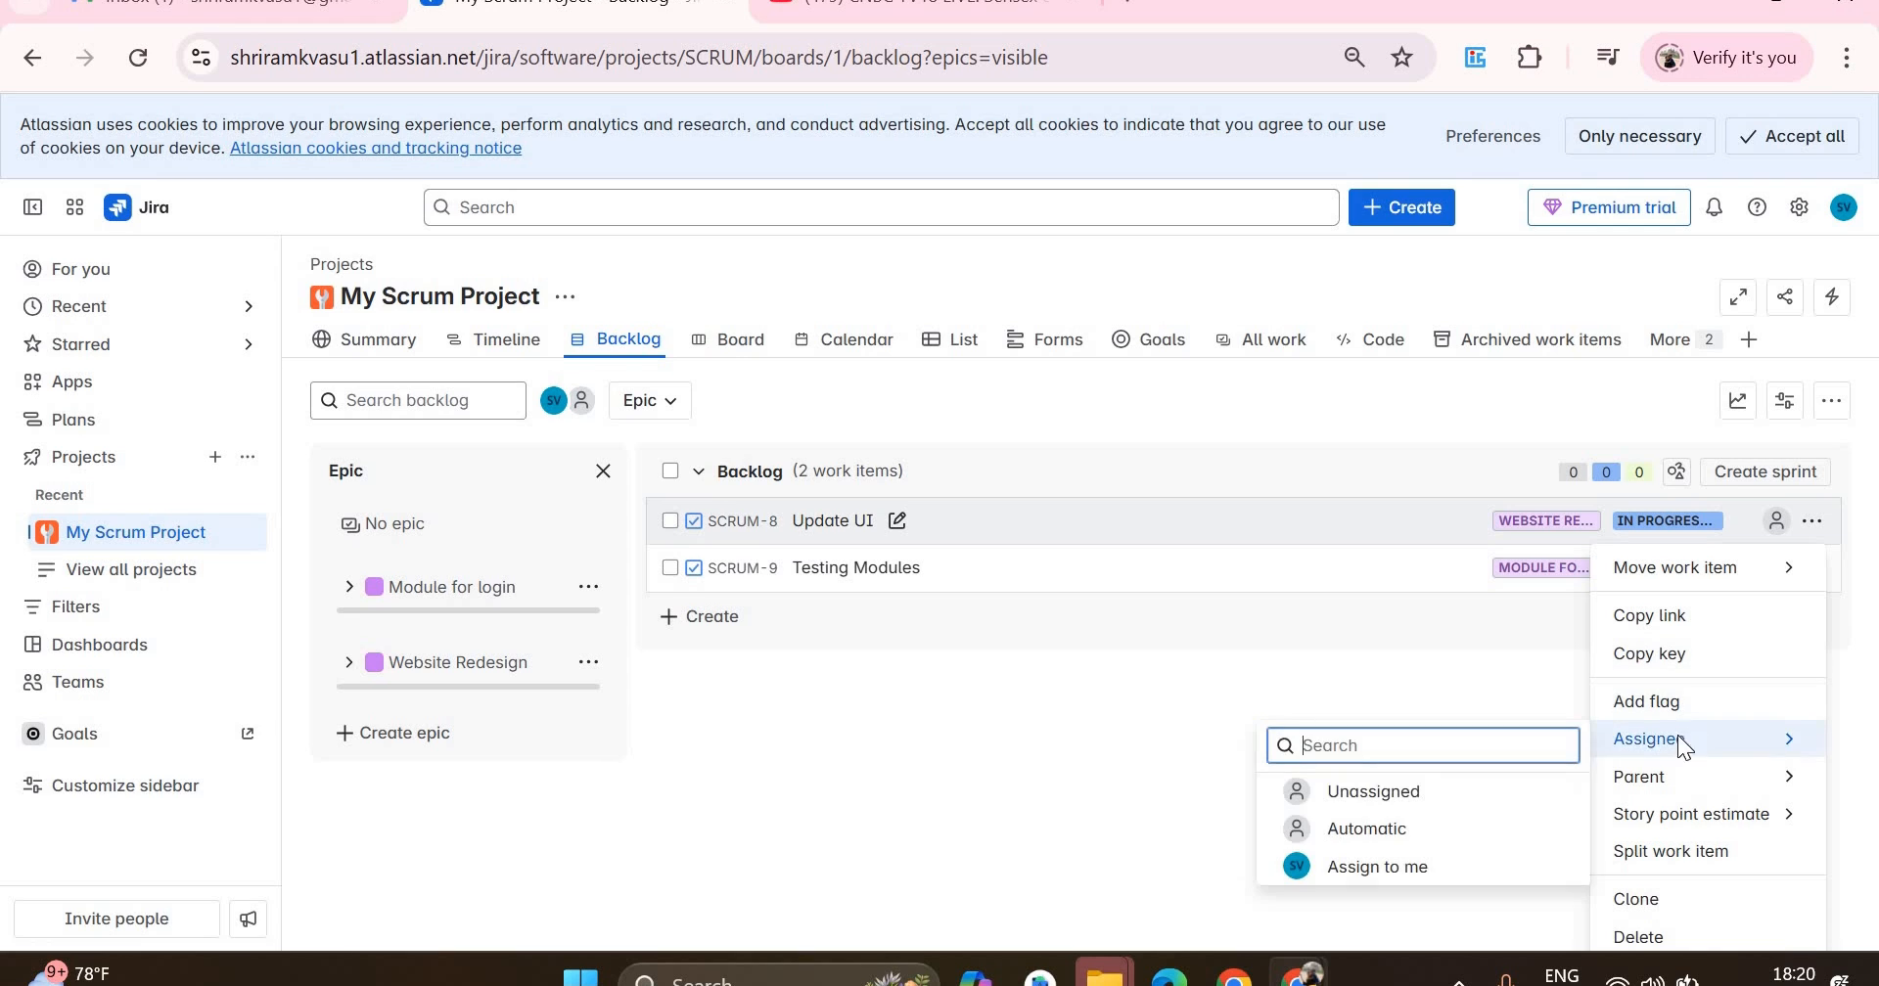
left_click(1395, 866)
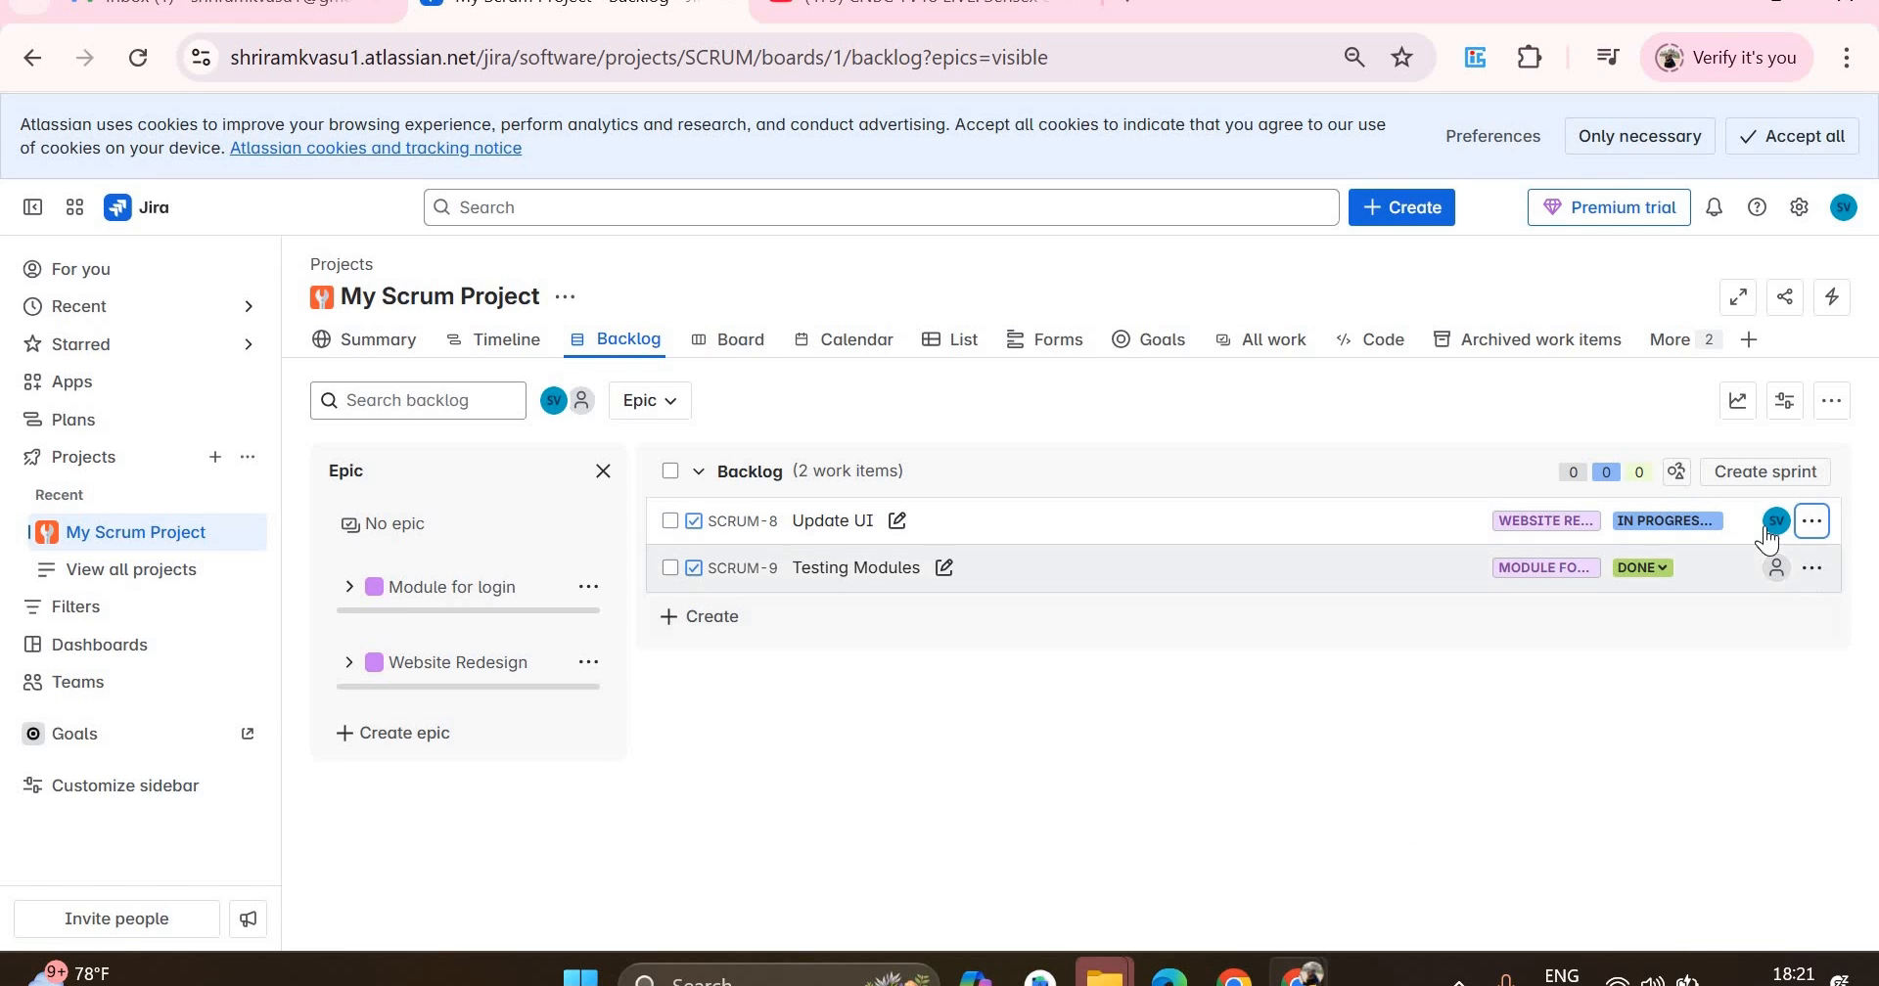
left_click(1811, 568)
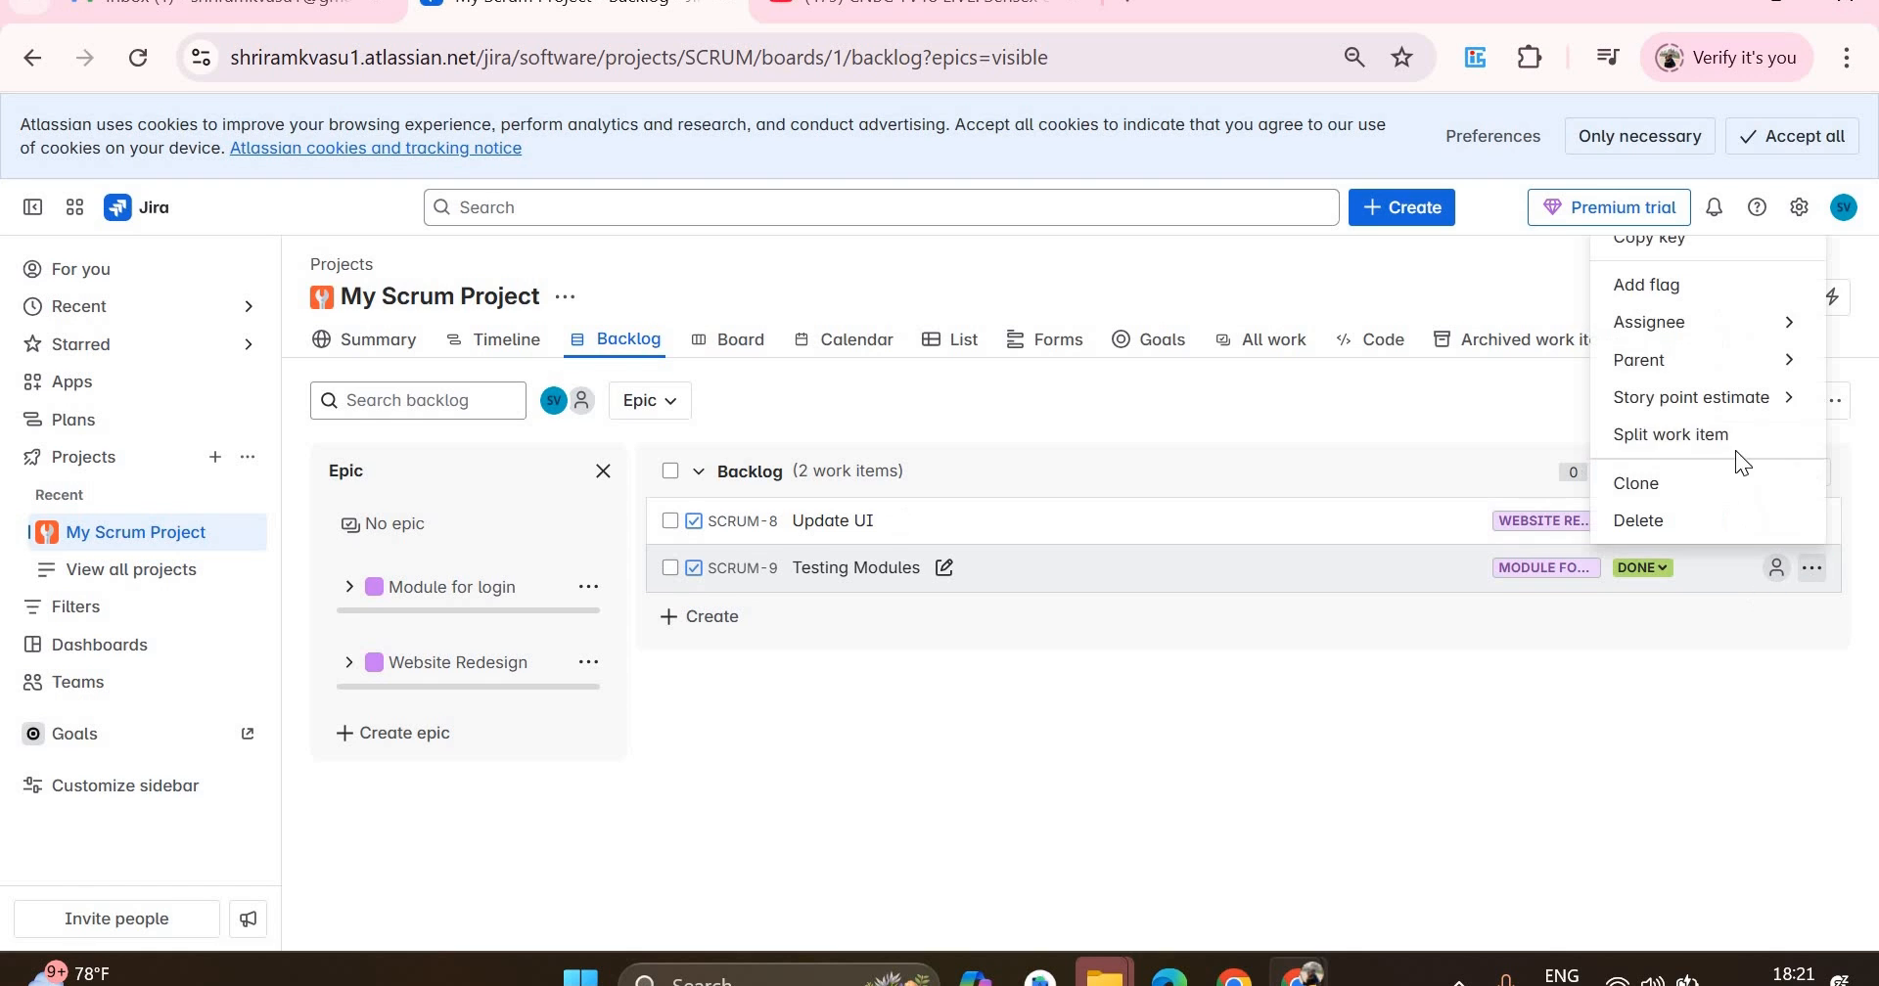
mouse_move(1680, 330)
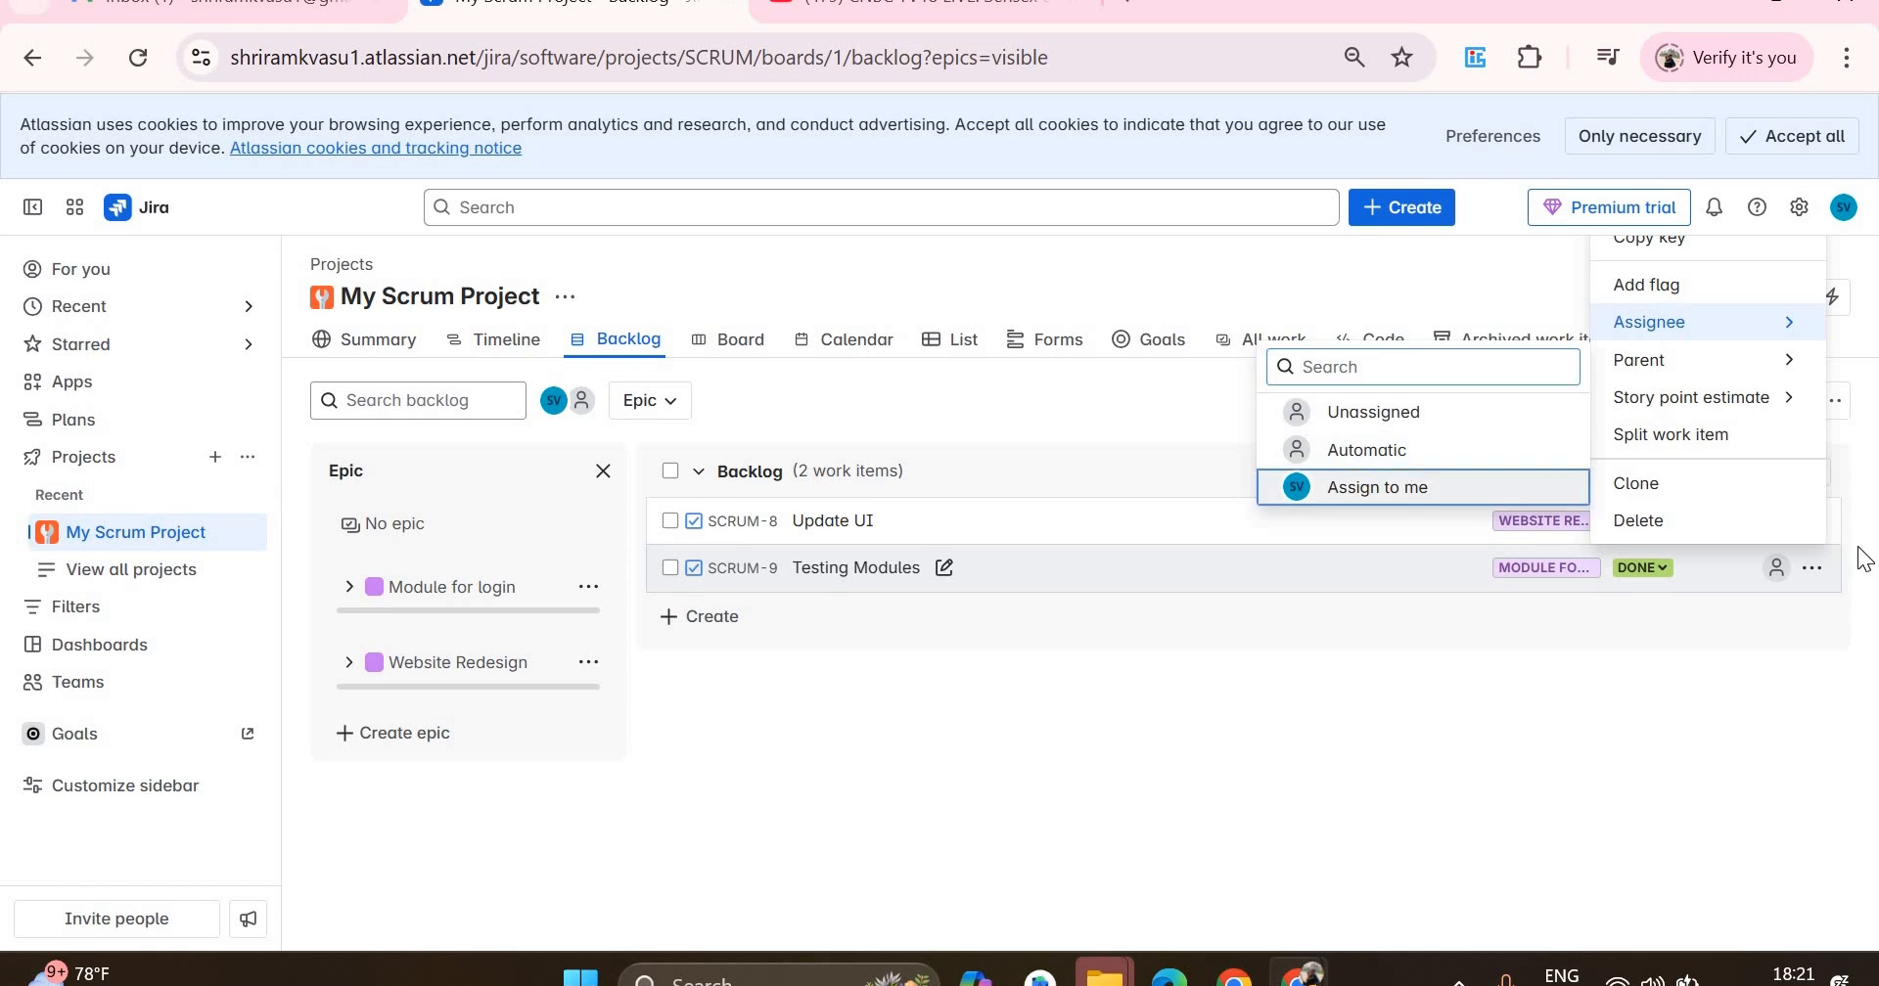
key("Return")
- Add a flag to the Testing Modules task with the note "This is a high priority task"
left_click(1812, 567)
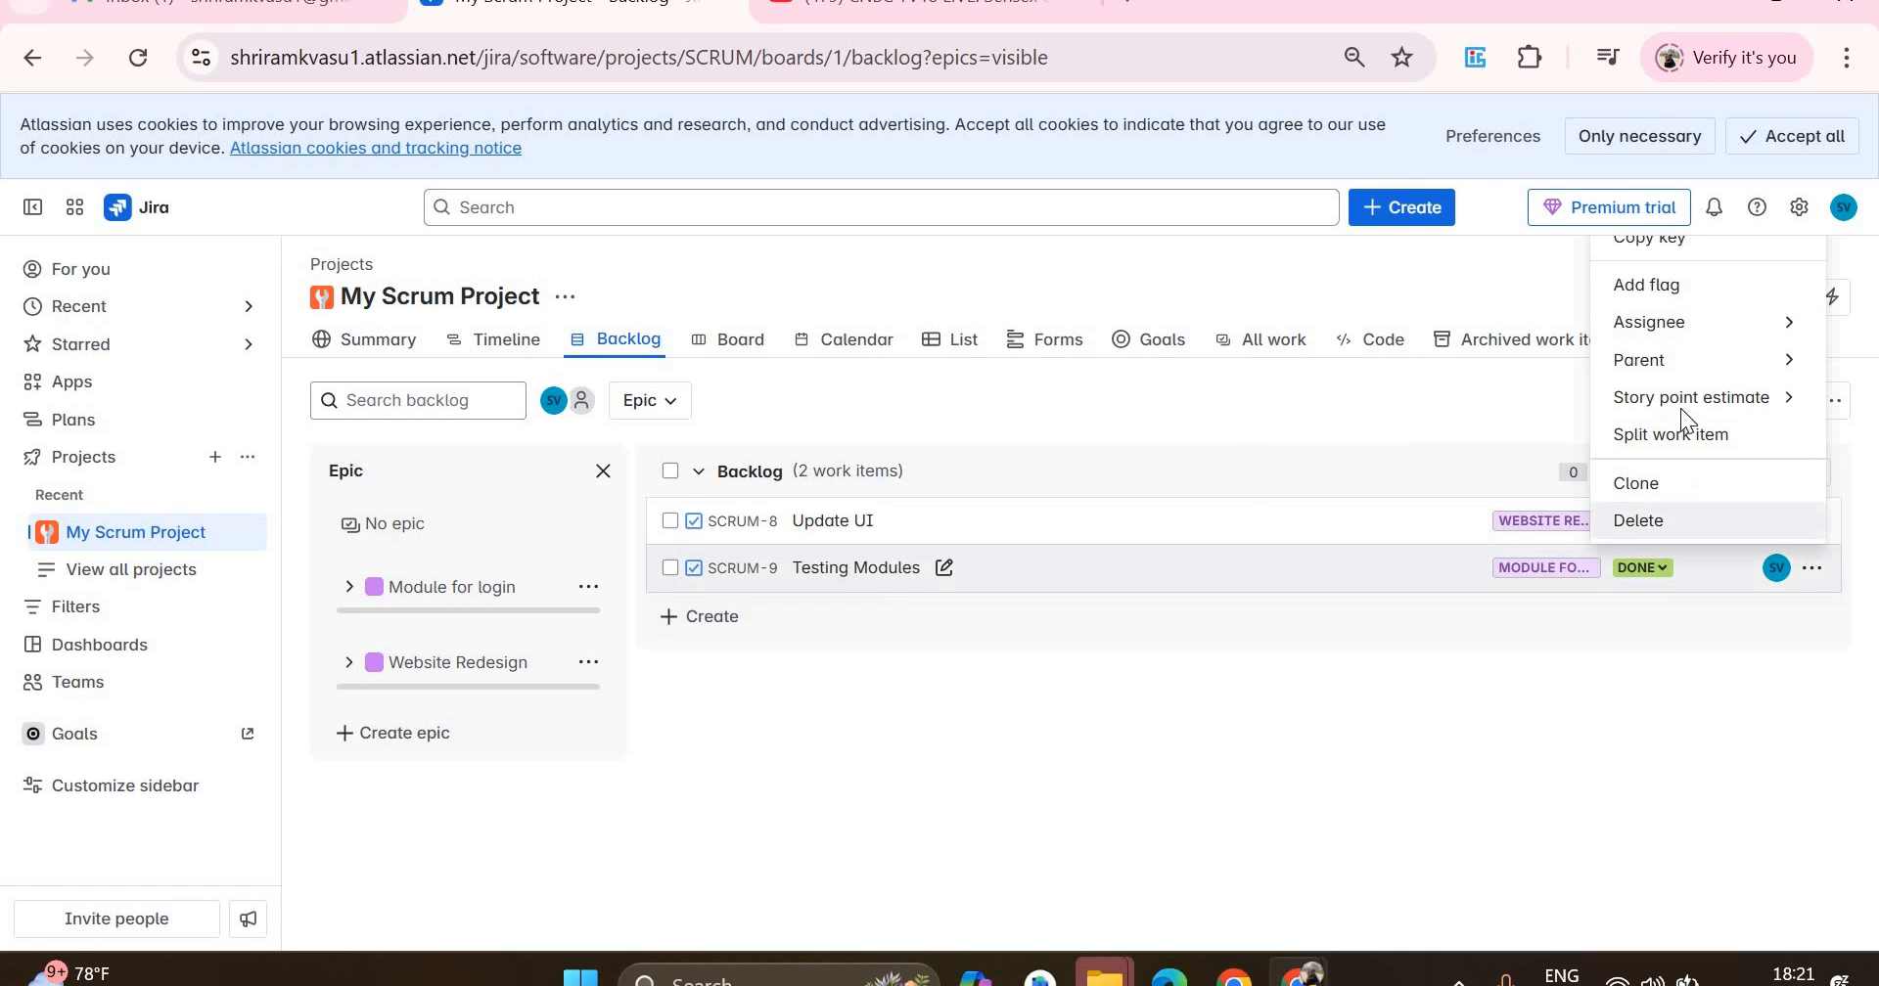
left_click(1689, 287)
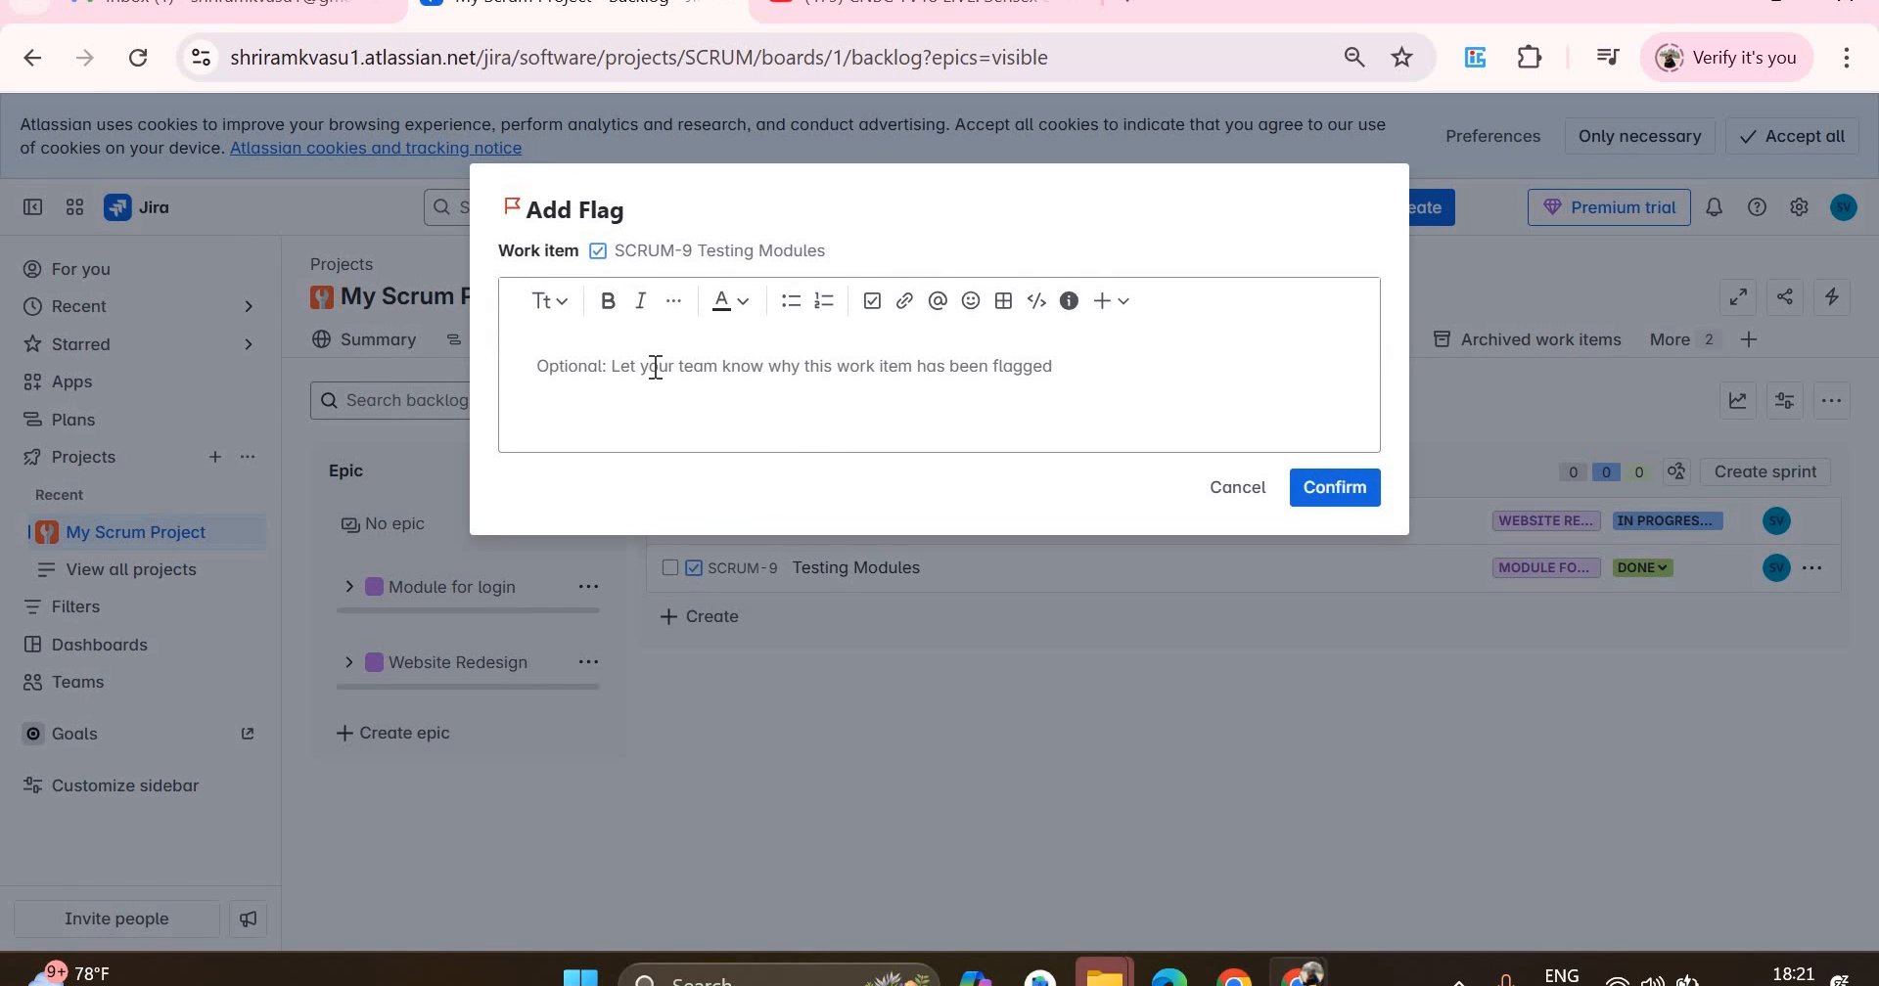
type("This is a g")
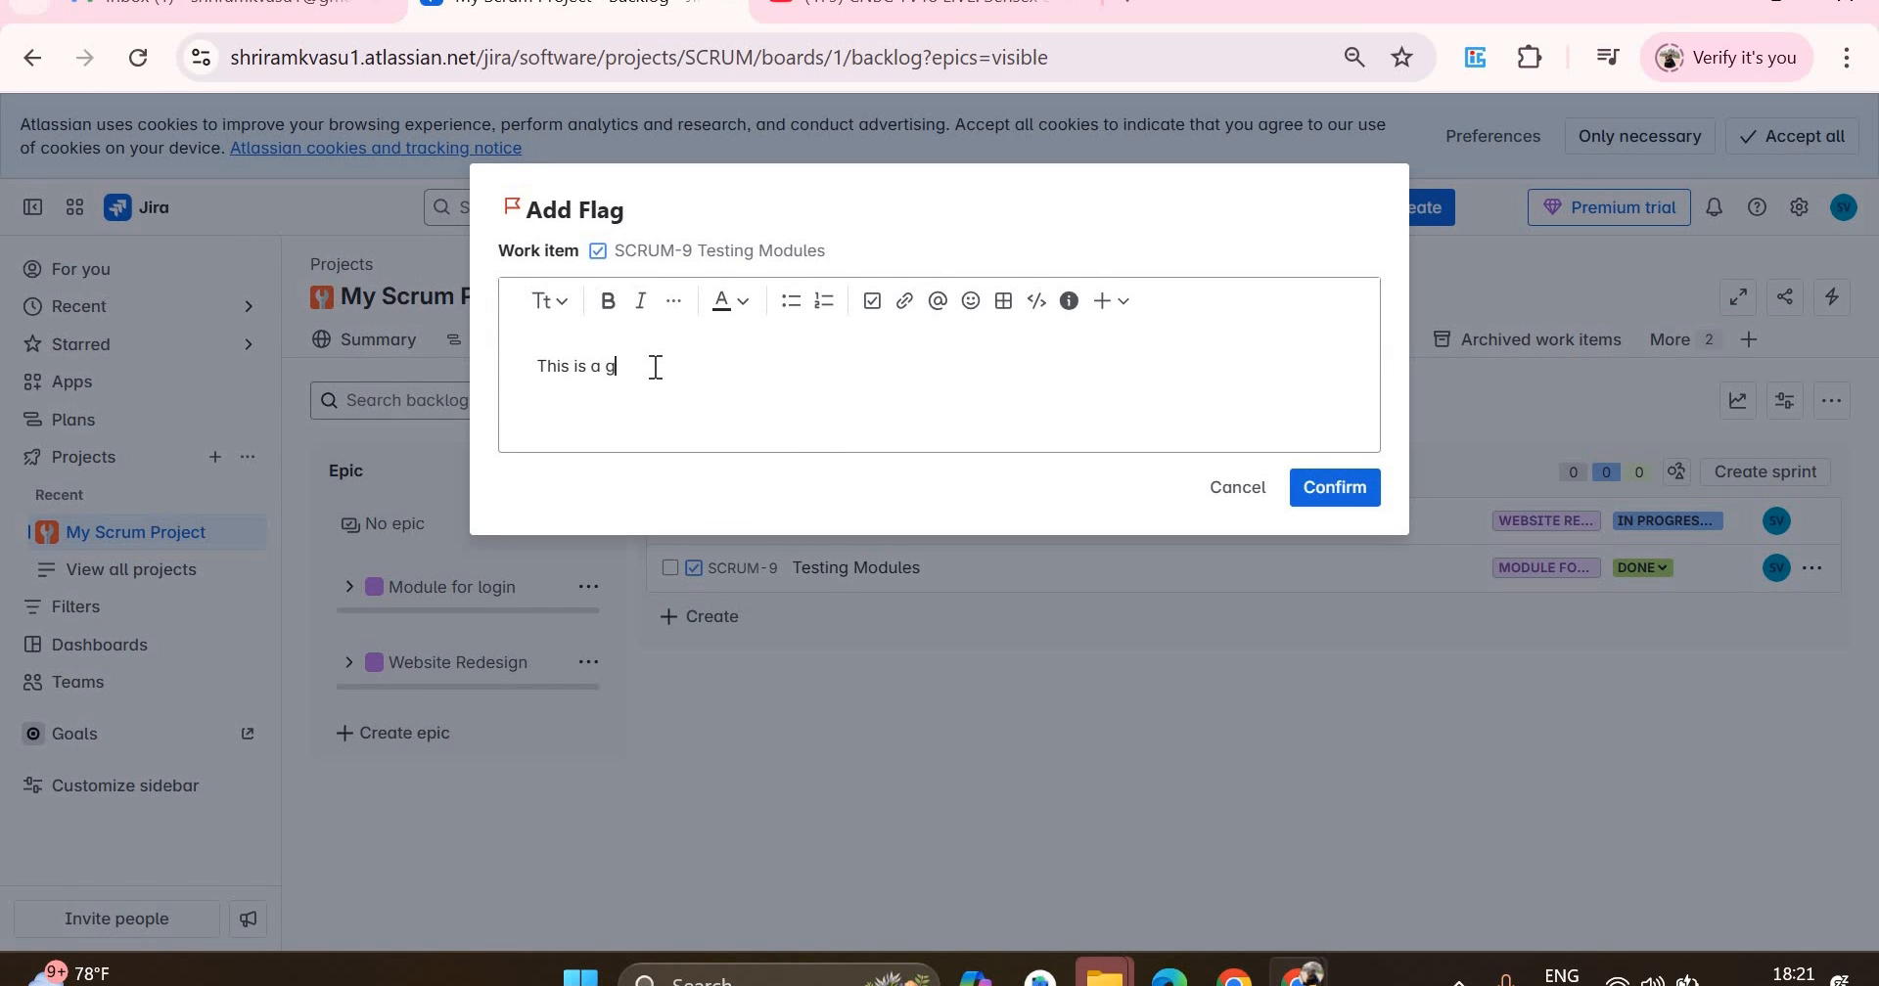
type("o")
key("BackSpace")
key("BackSpace")
type("high priority task")
left_click(1343, 484)
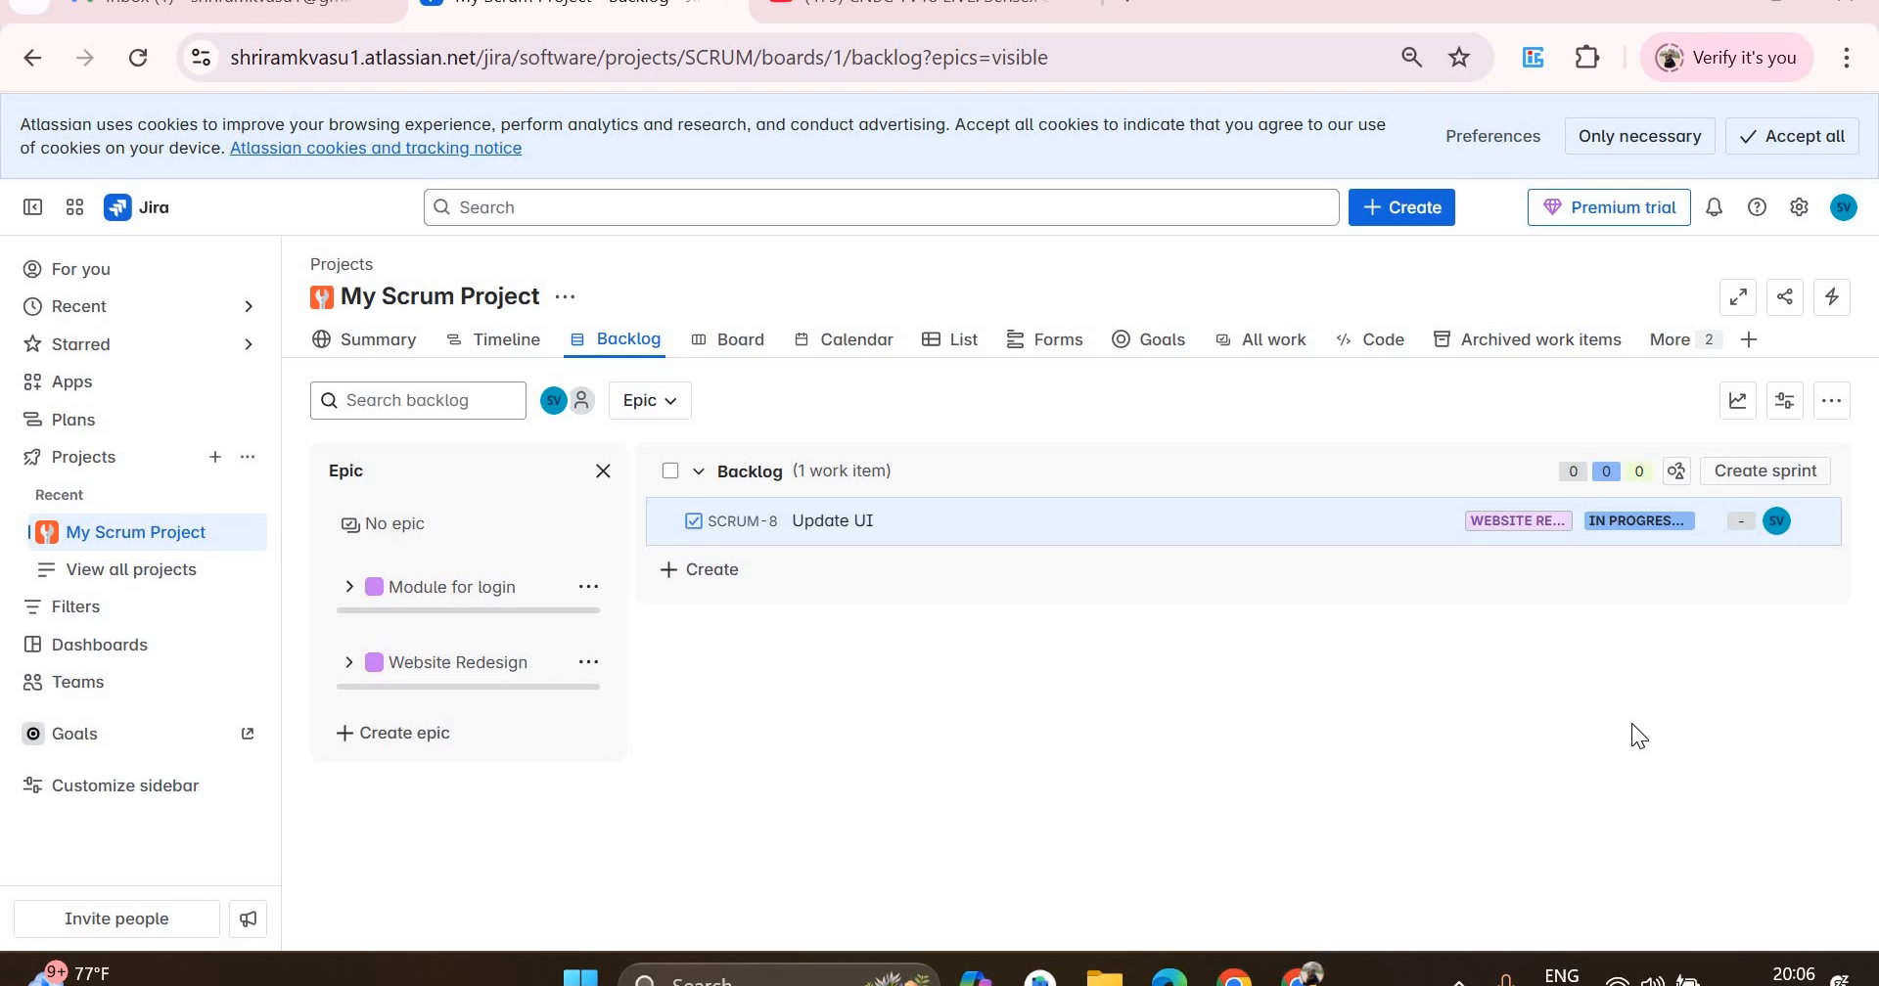
- Create a child subtask named "Template for Ui" under the Update UI task
left_click(824, 528)
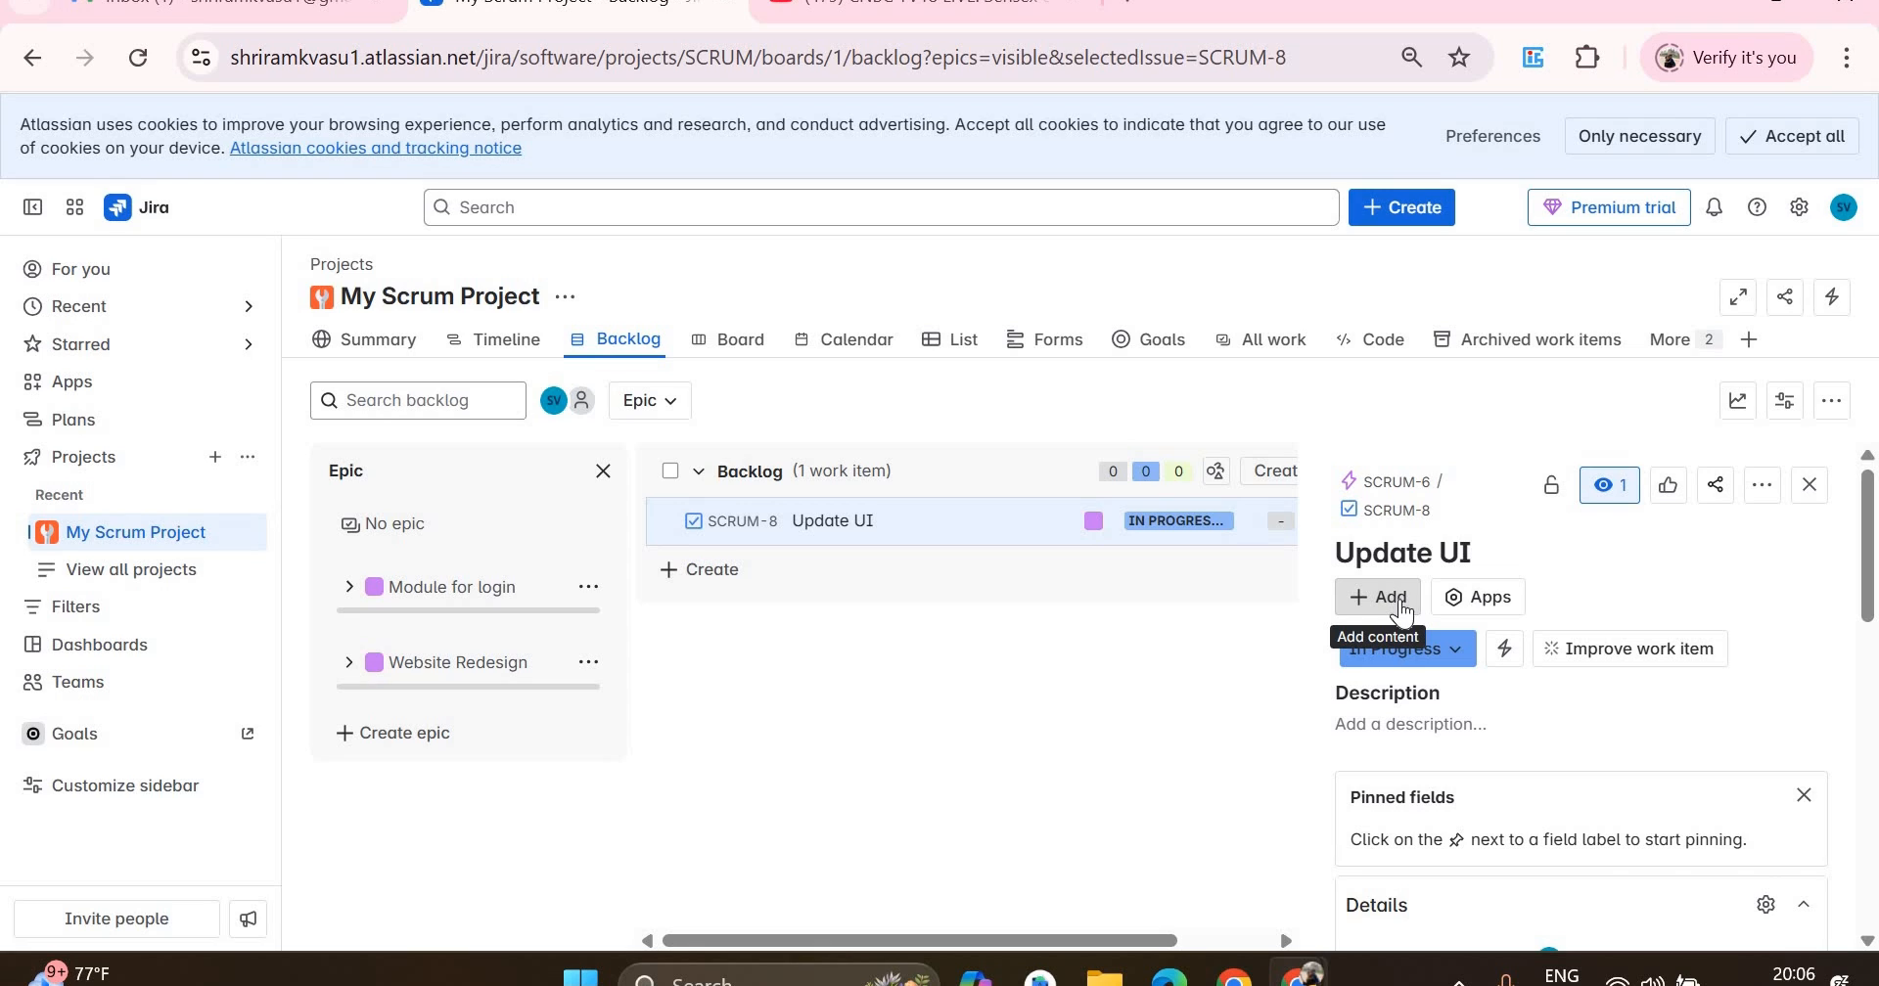
left_click(1402, 609)
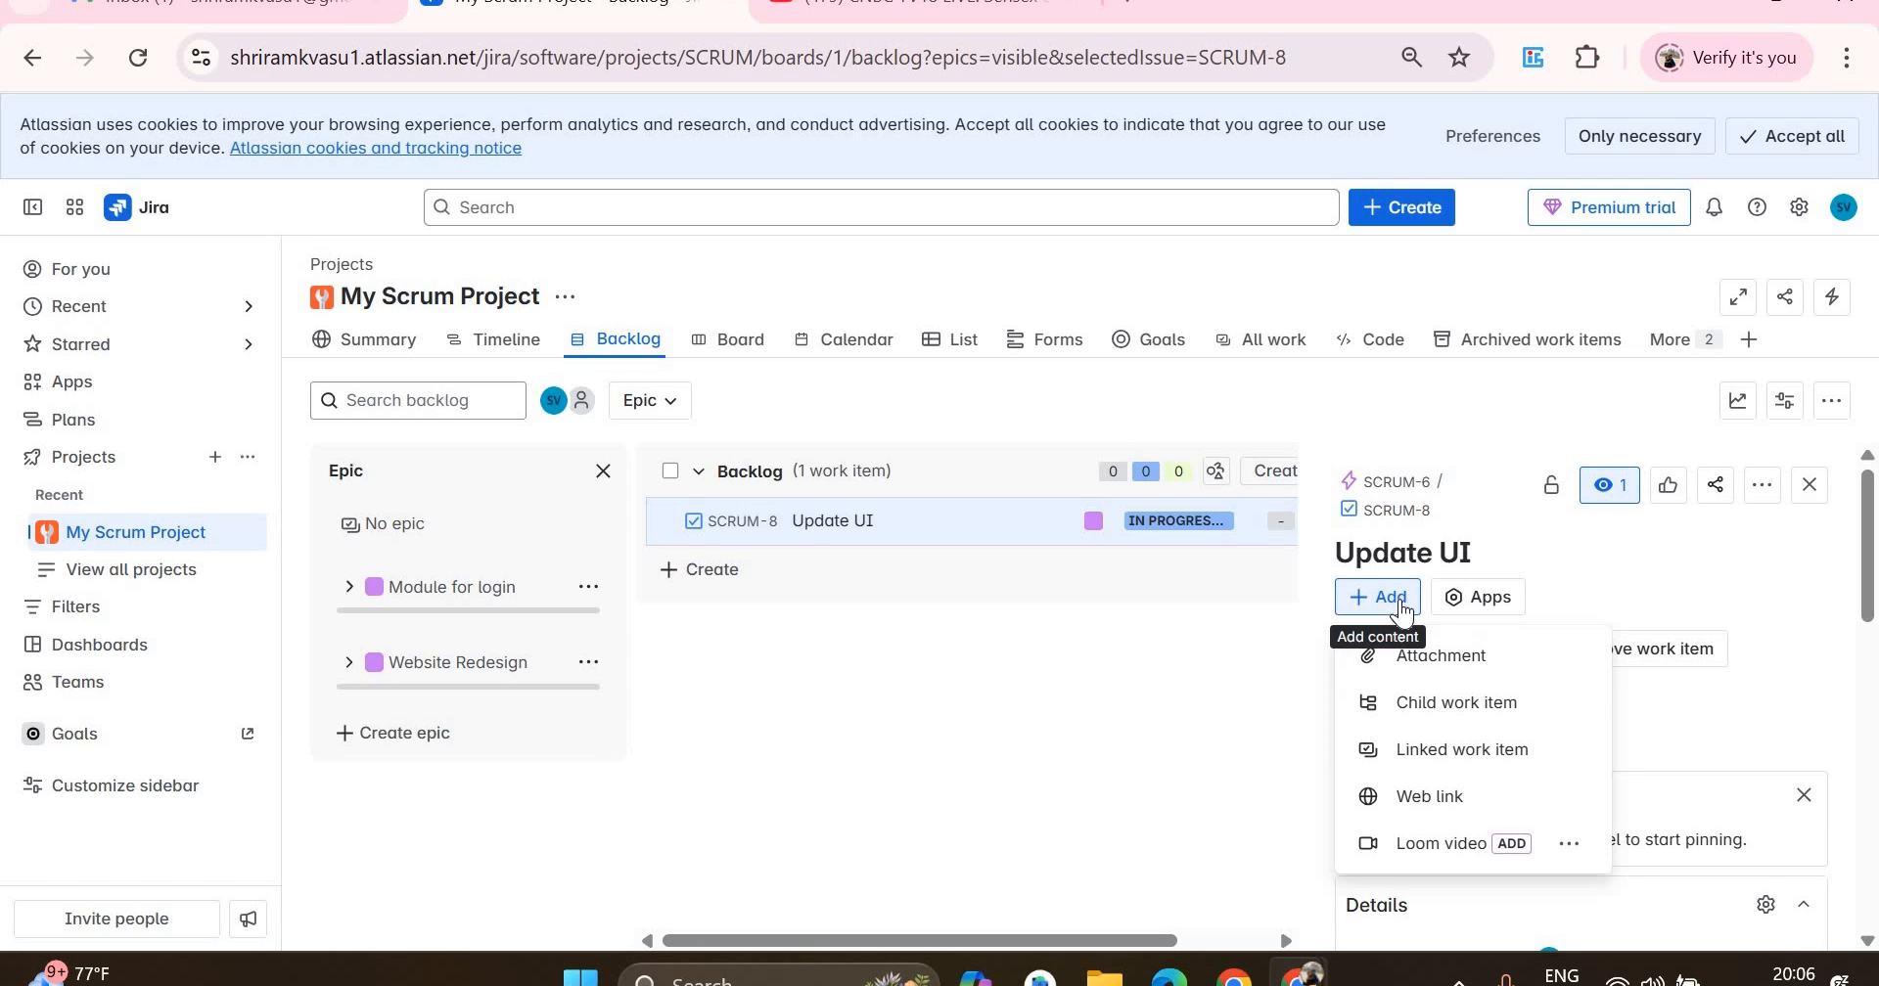
left_click(1508, 711)
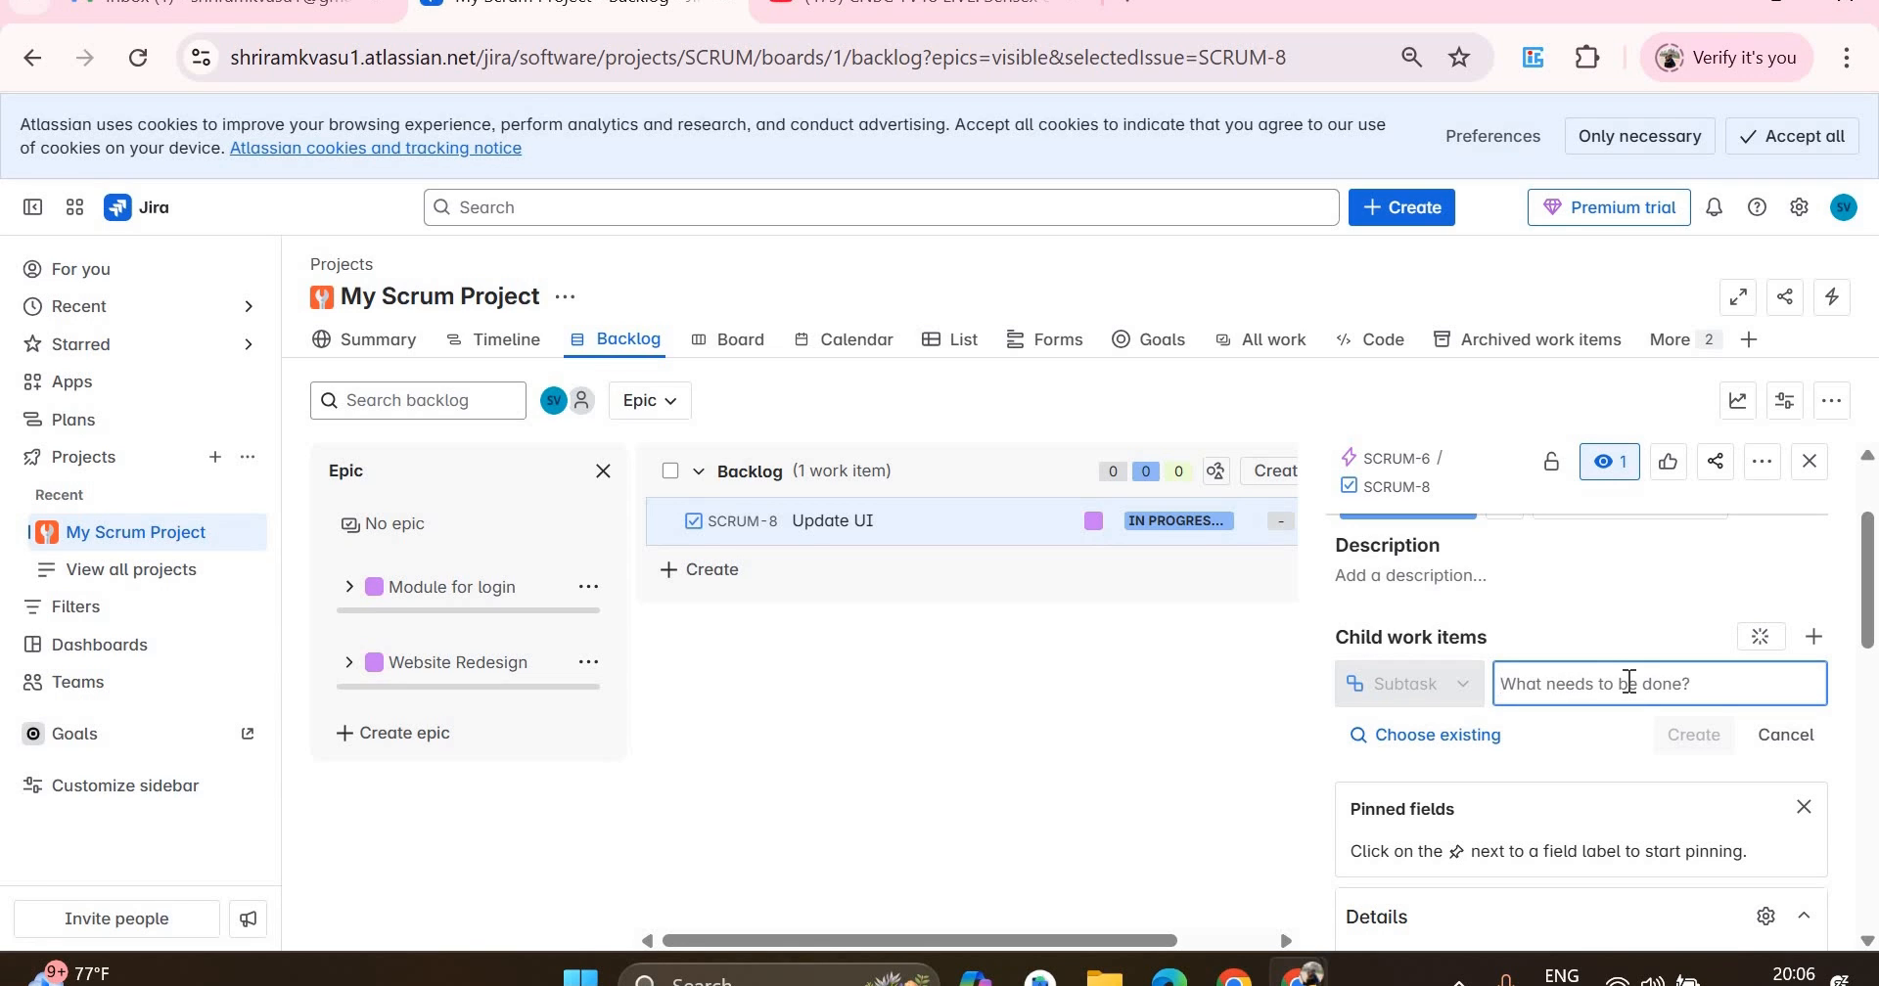
type("Templ")
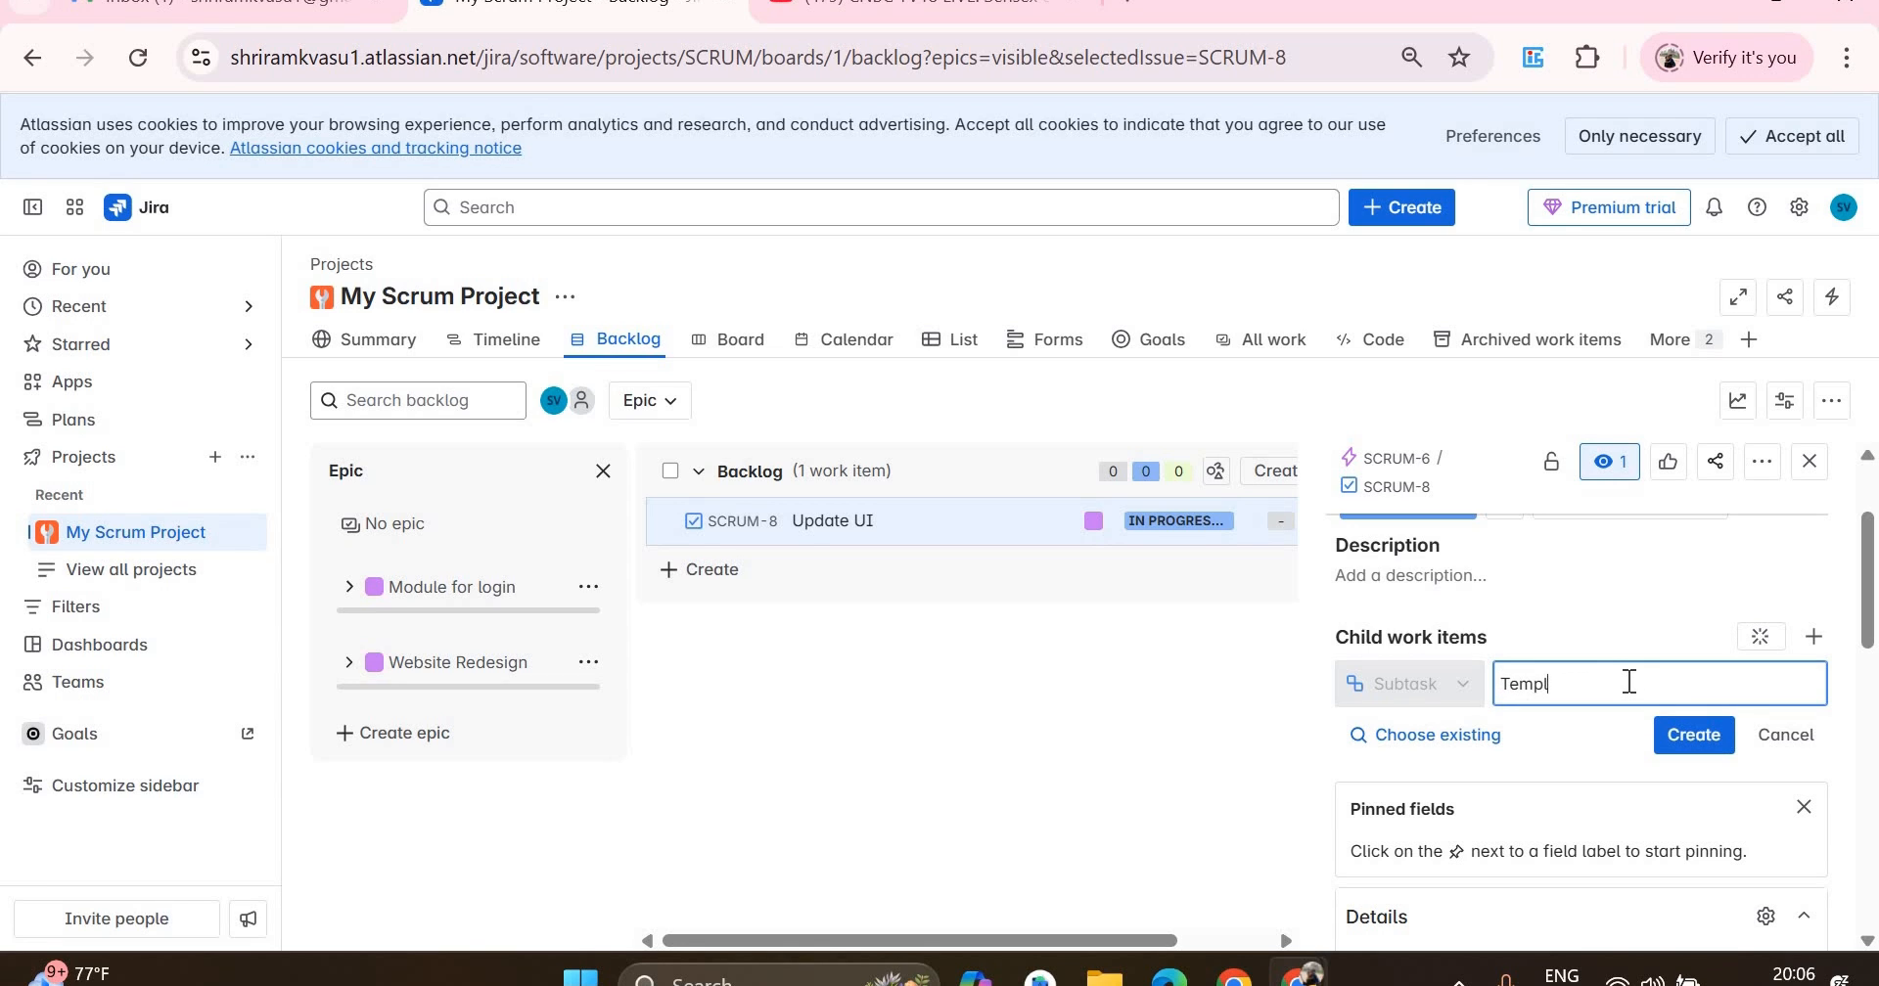
type("ate for u")
key("BackSpace")
key("BackSpace")
type("Ui")
left_click(1683, 736)
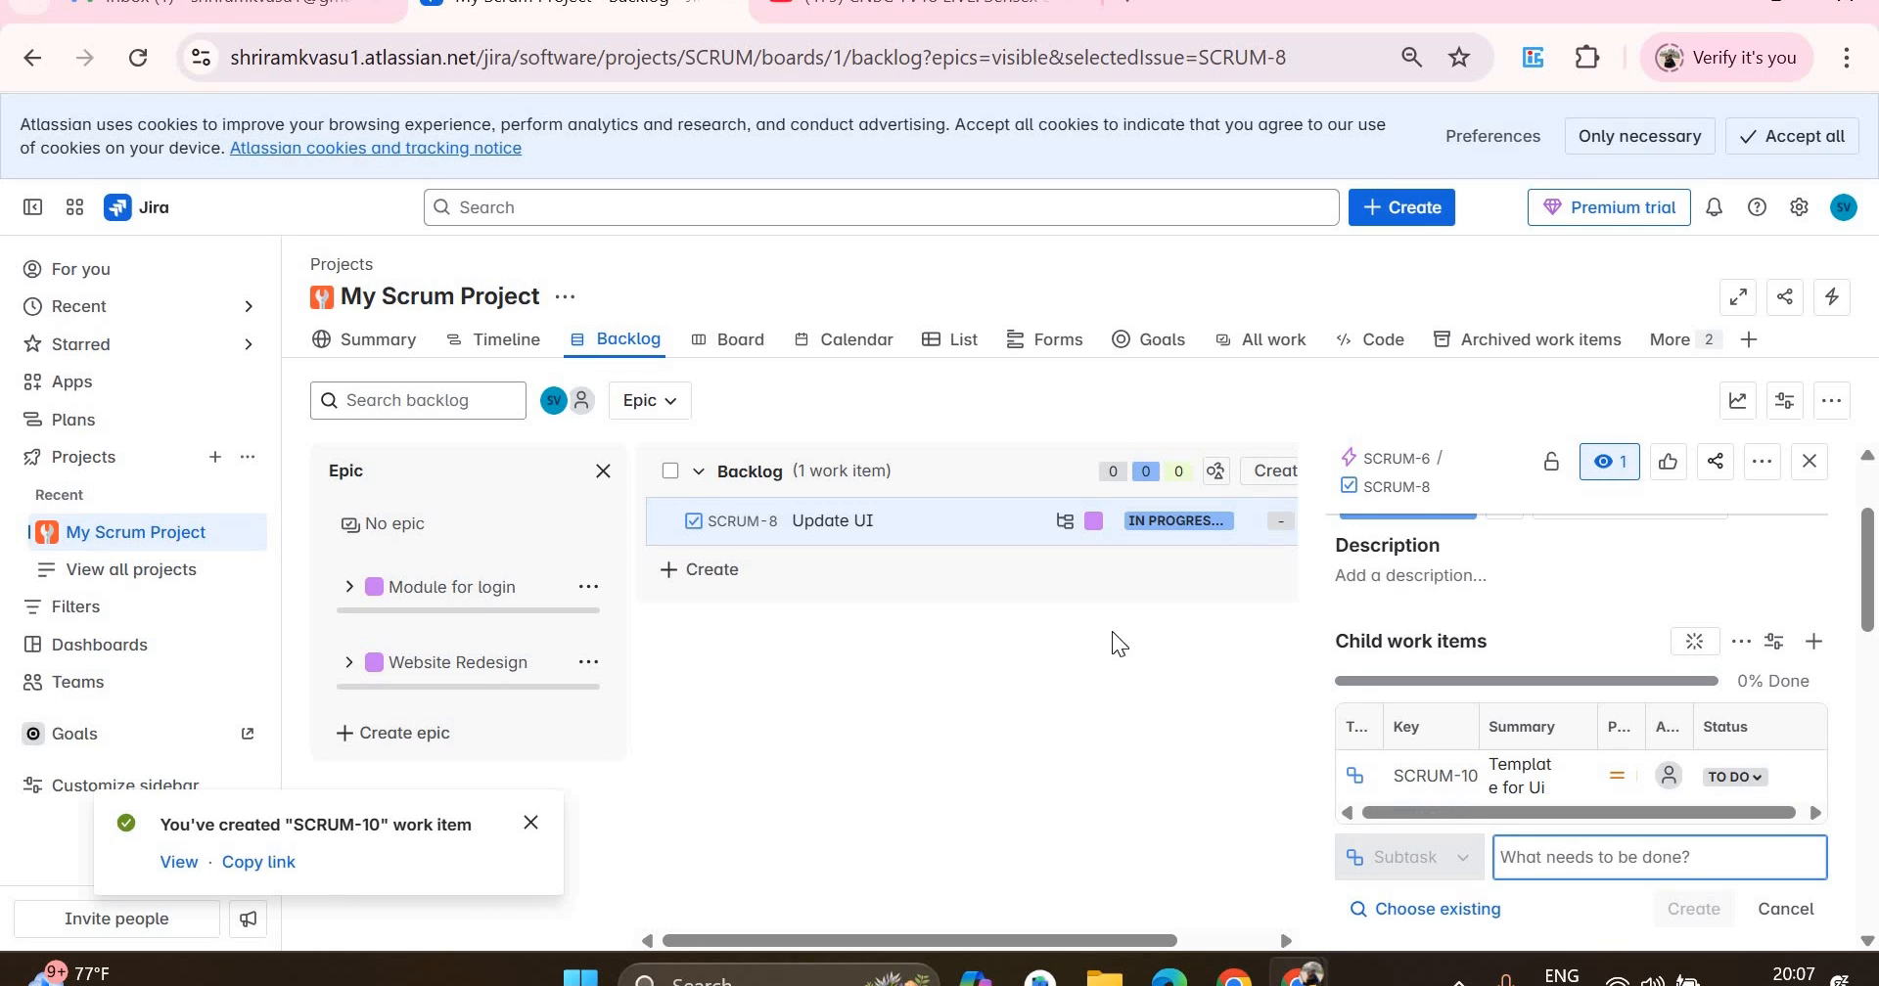
- Set the status of the Template for Ui subtask to Done and review the parent task's detail fields
left_click(1065, 529)
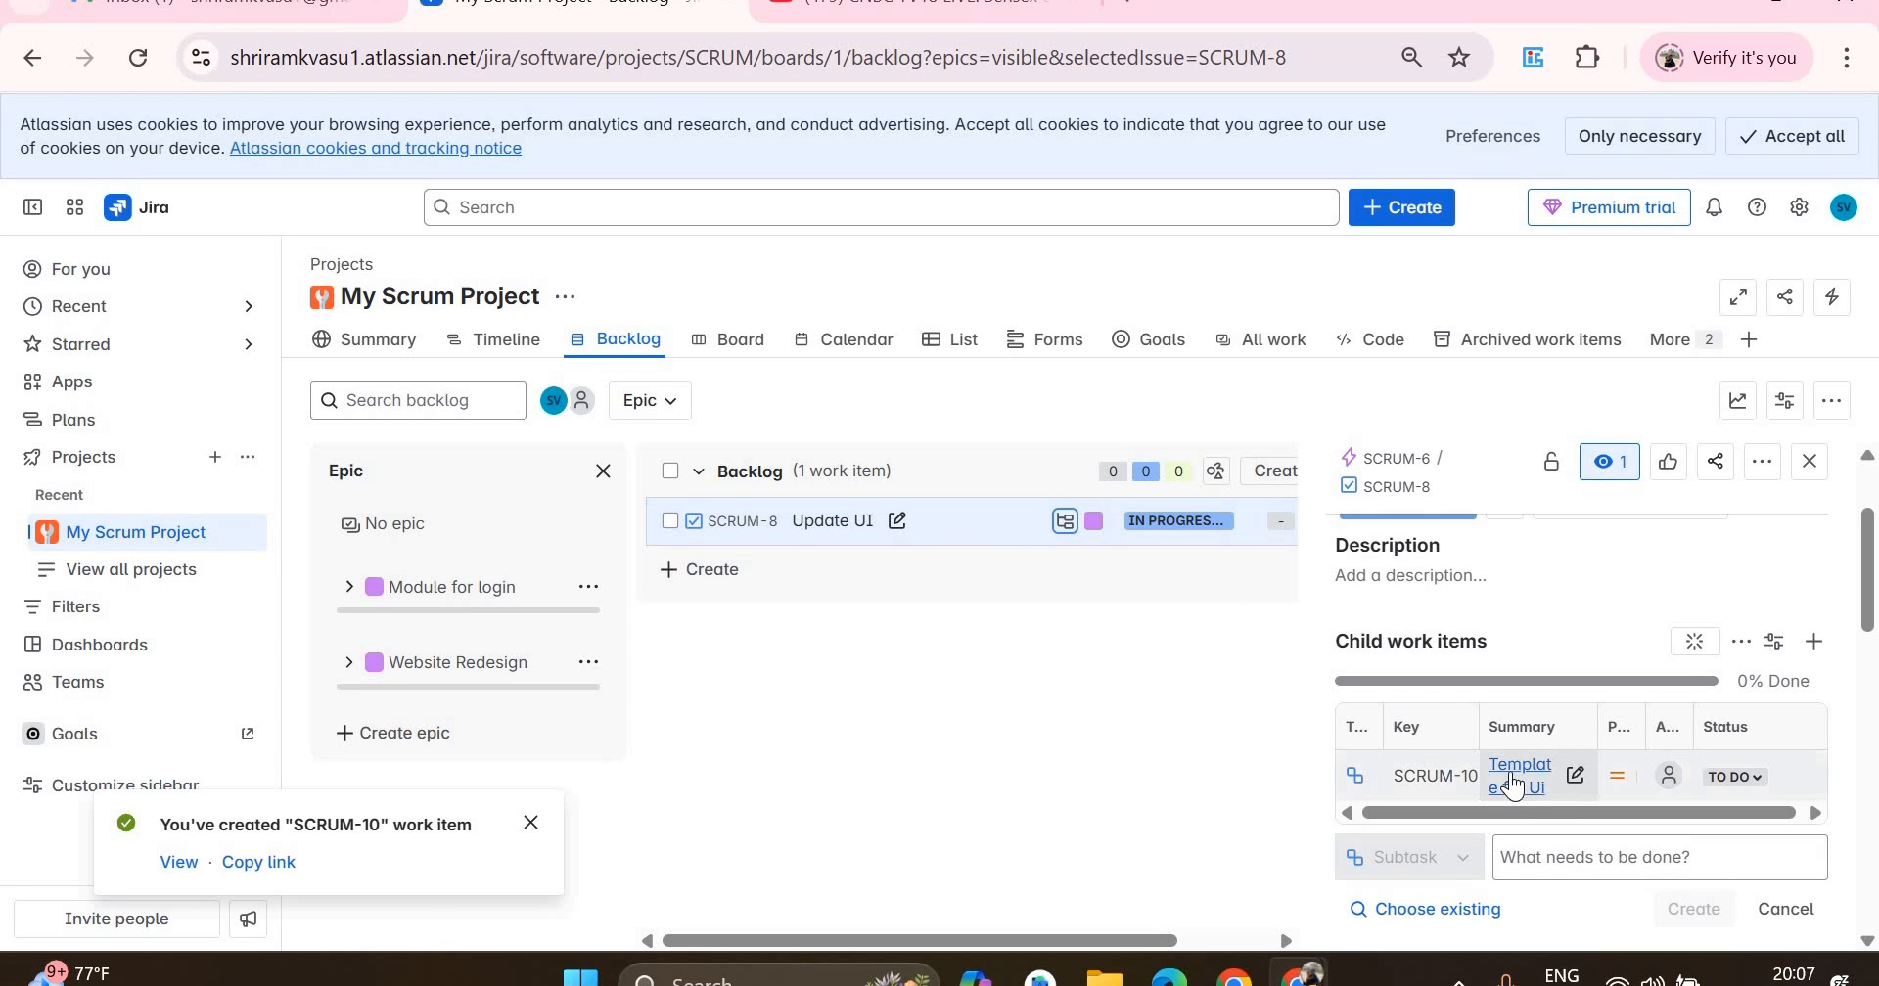
left_click(1733, 776)
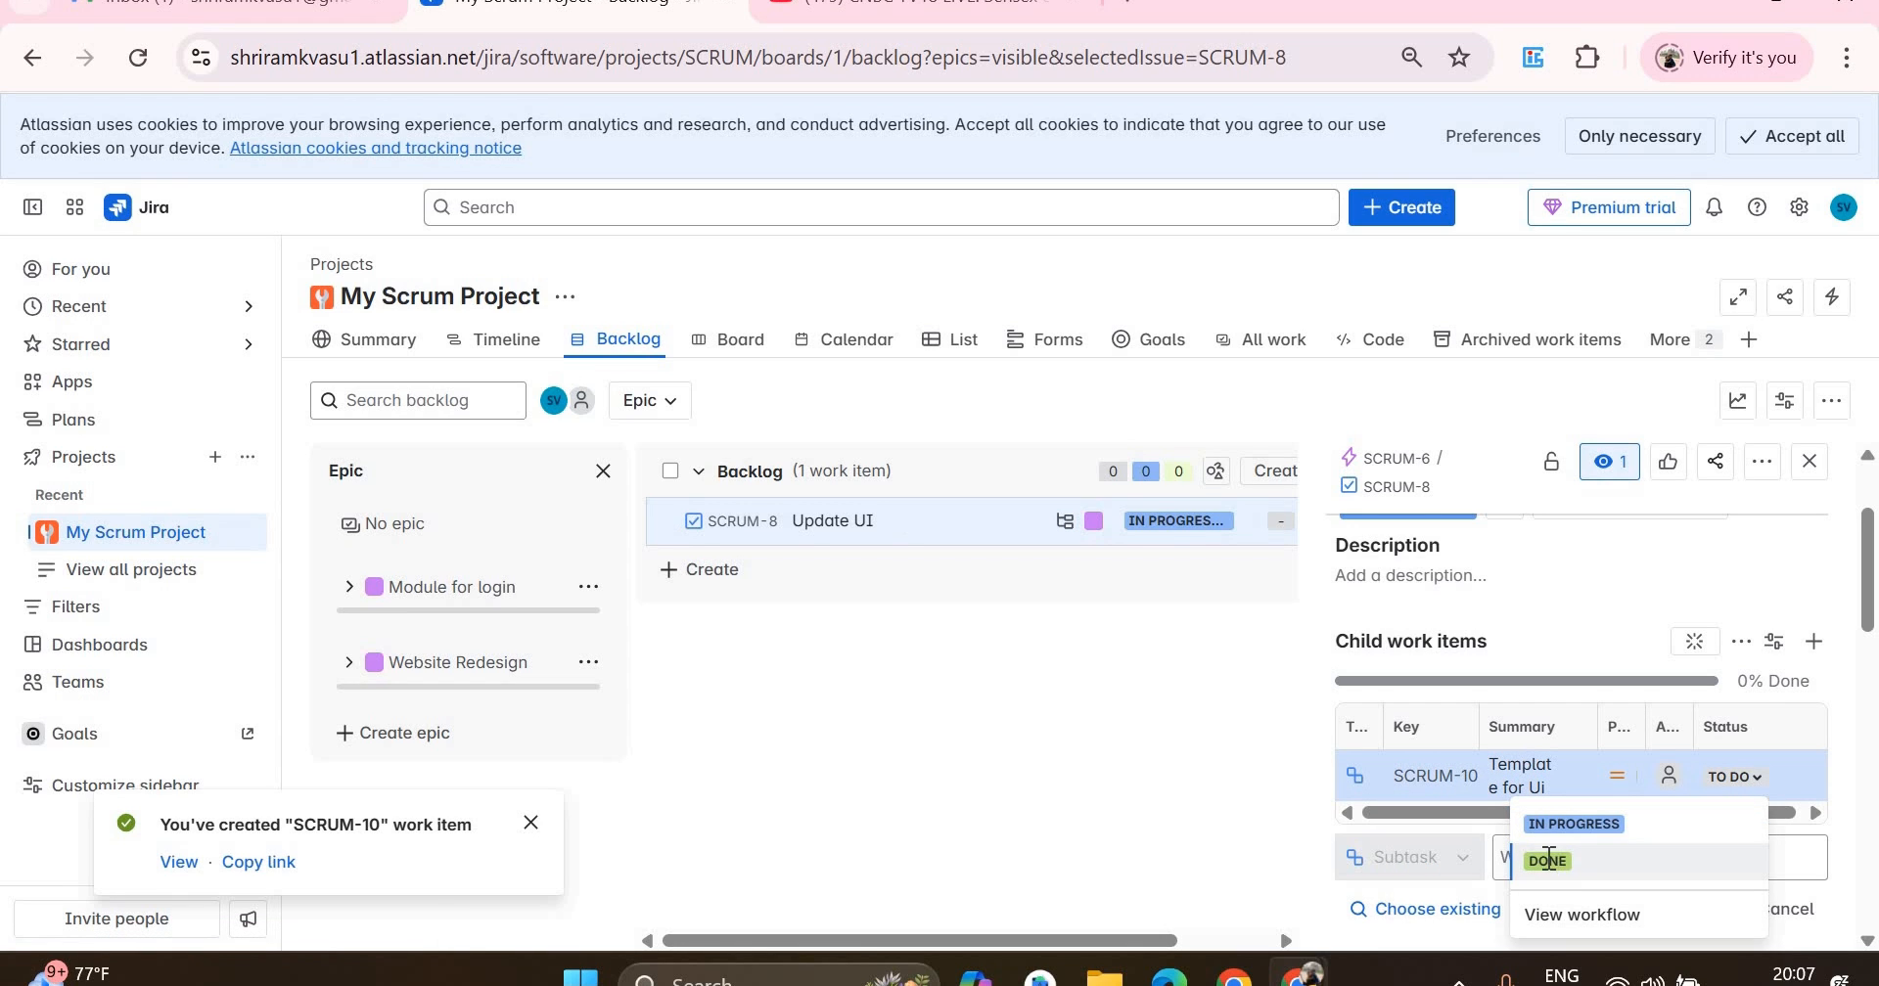
left_click(1586, 859)
scroll(1677, 729, "down", 5)
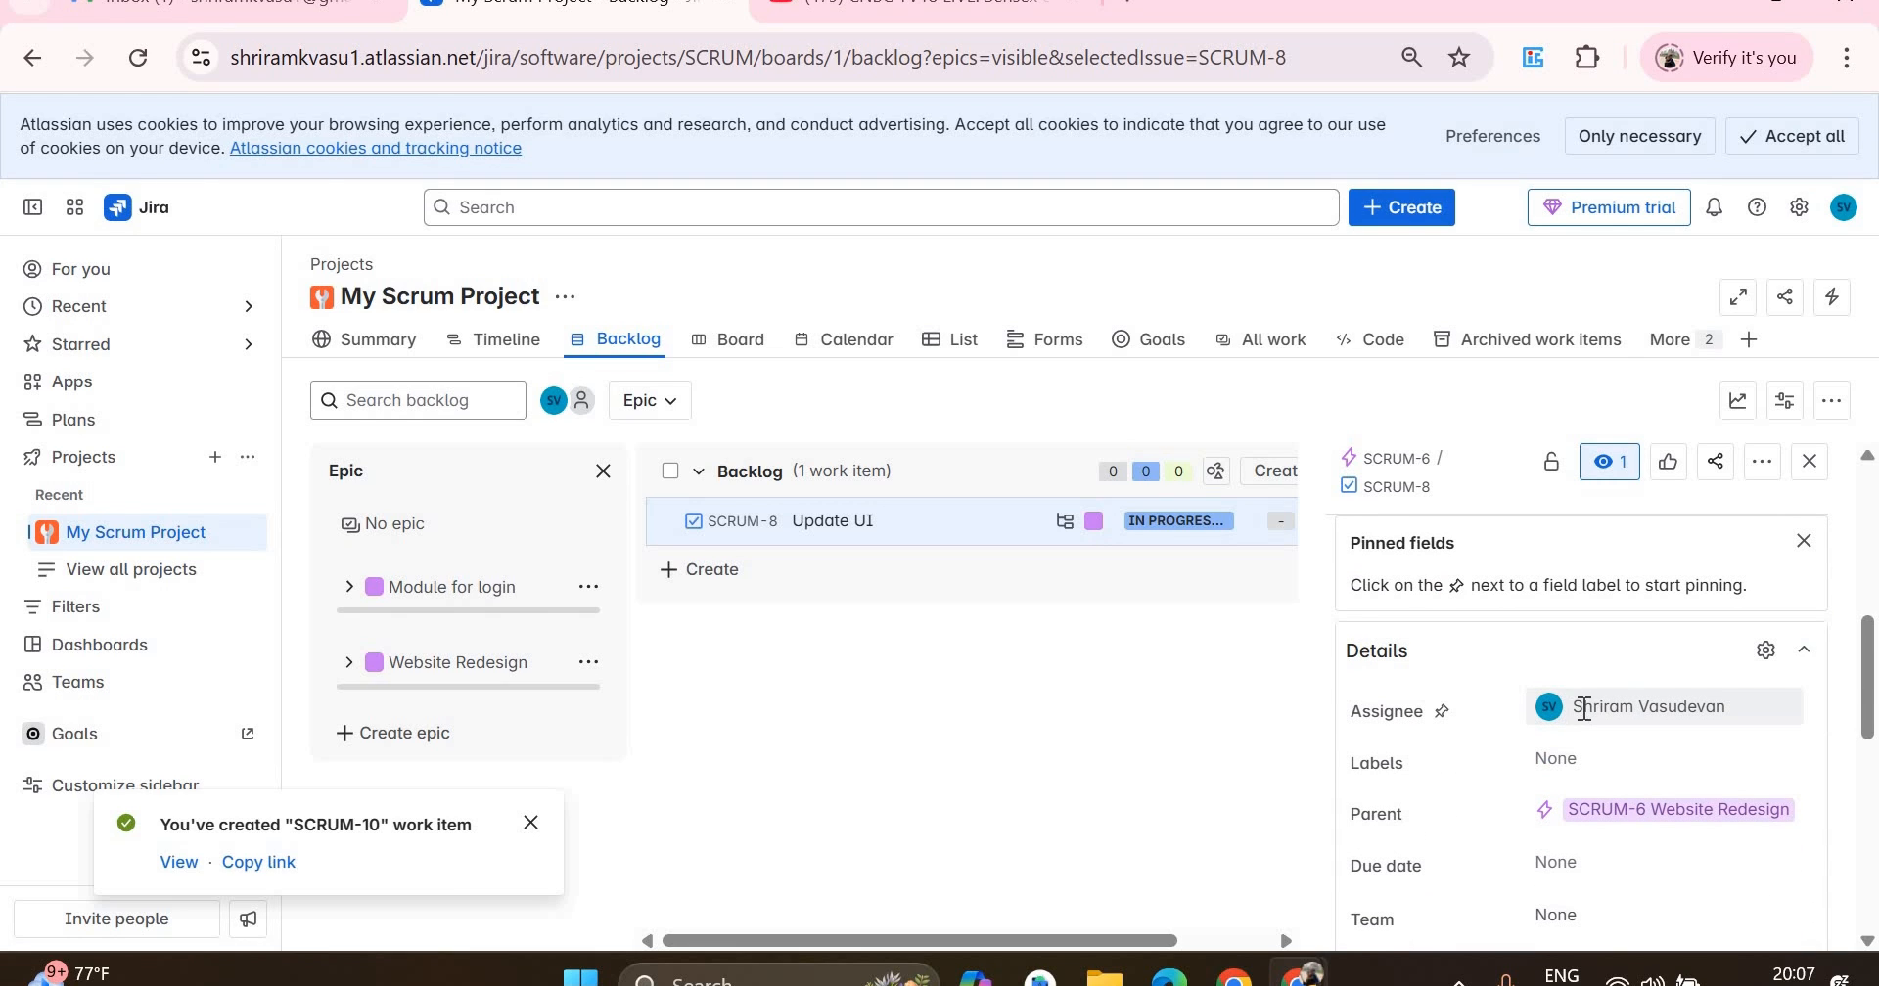
mouse_move(1580, 707)
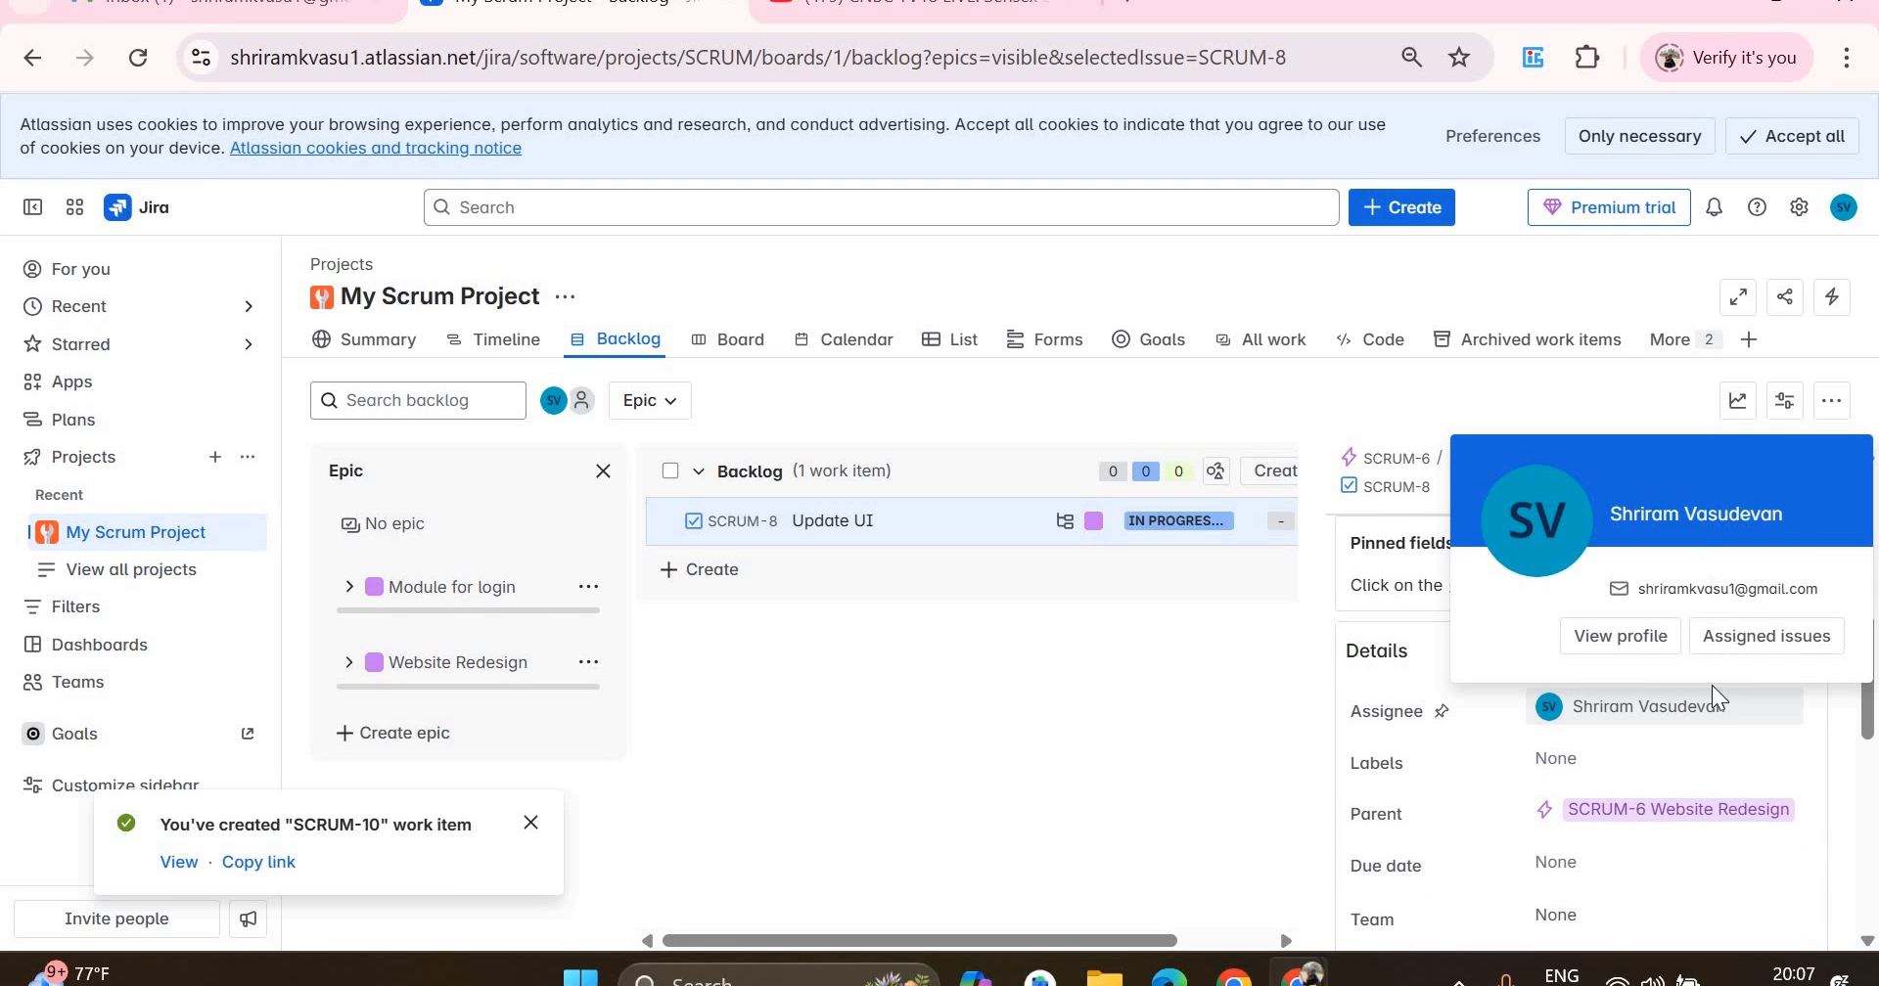
scroll(1664, 793, "down", 5)
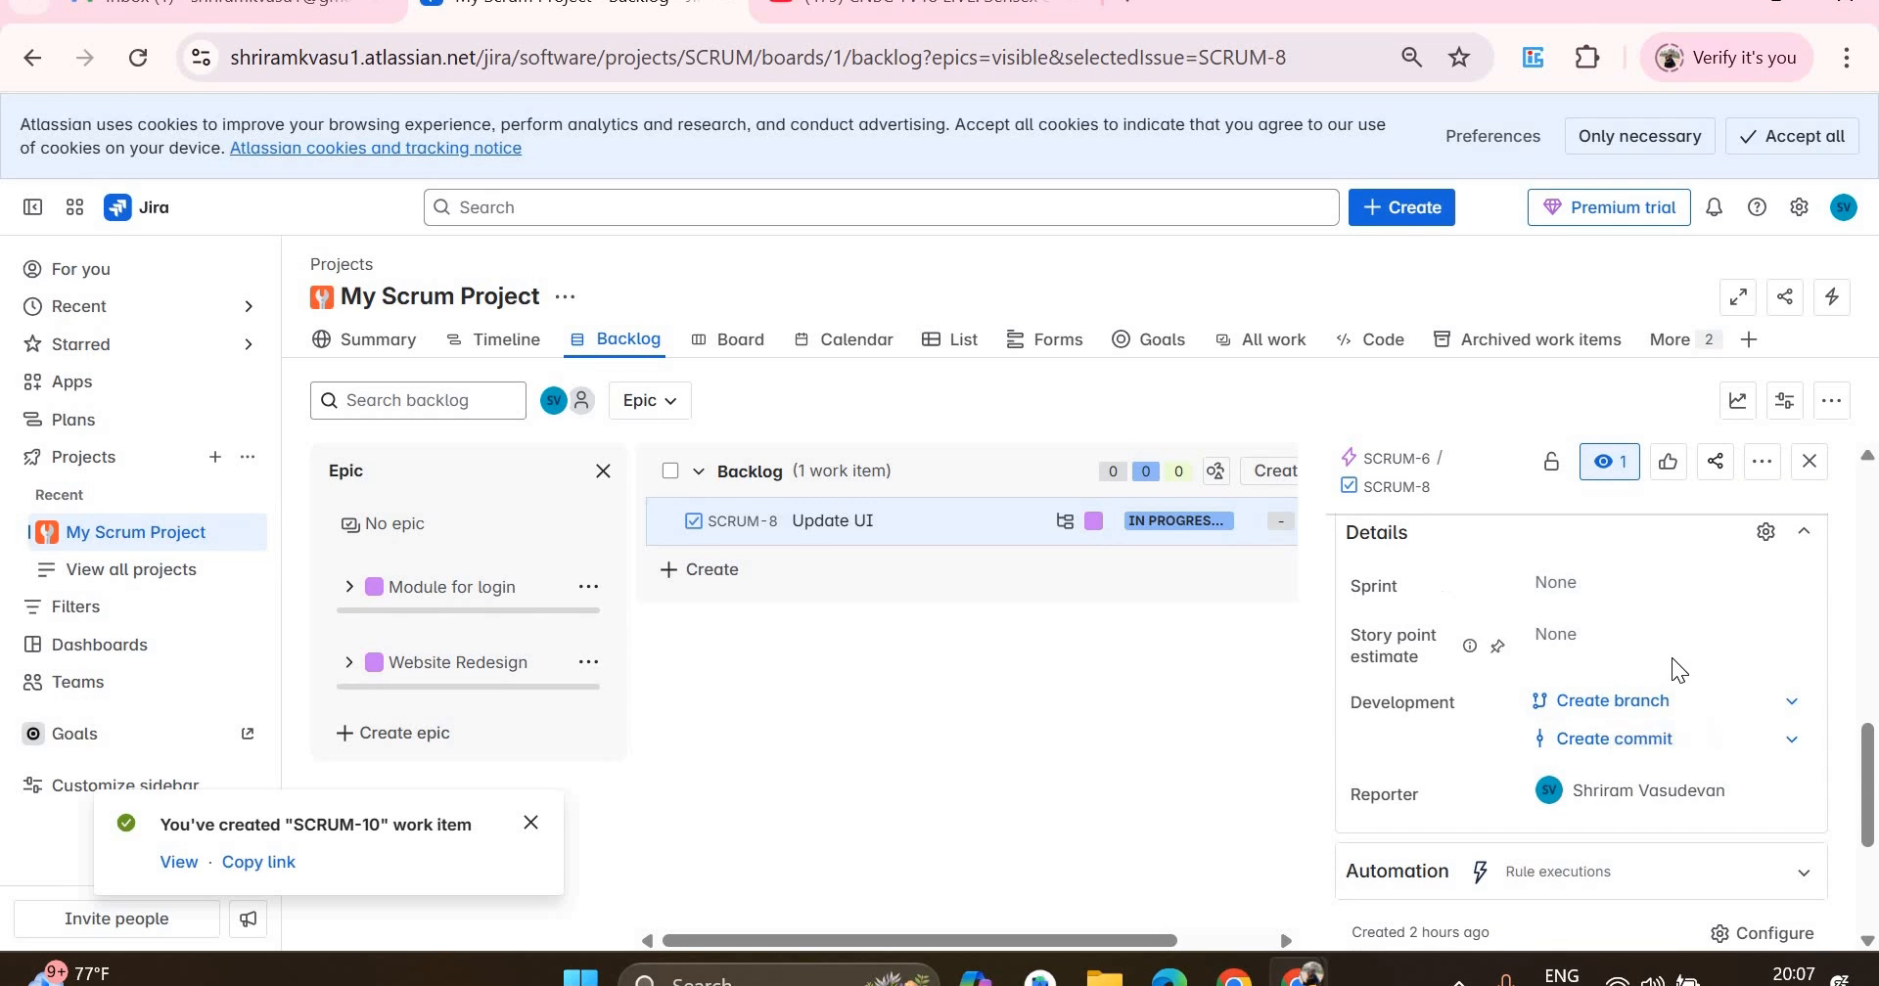
- Add a second child subtask named "Testing" to the Update UI task
scroll(1671, 658, "up", 10)
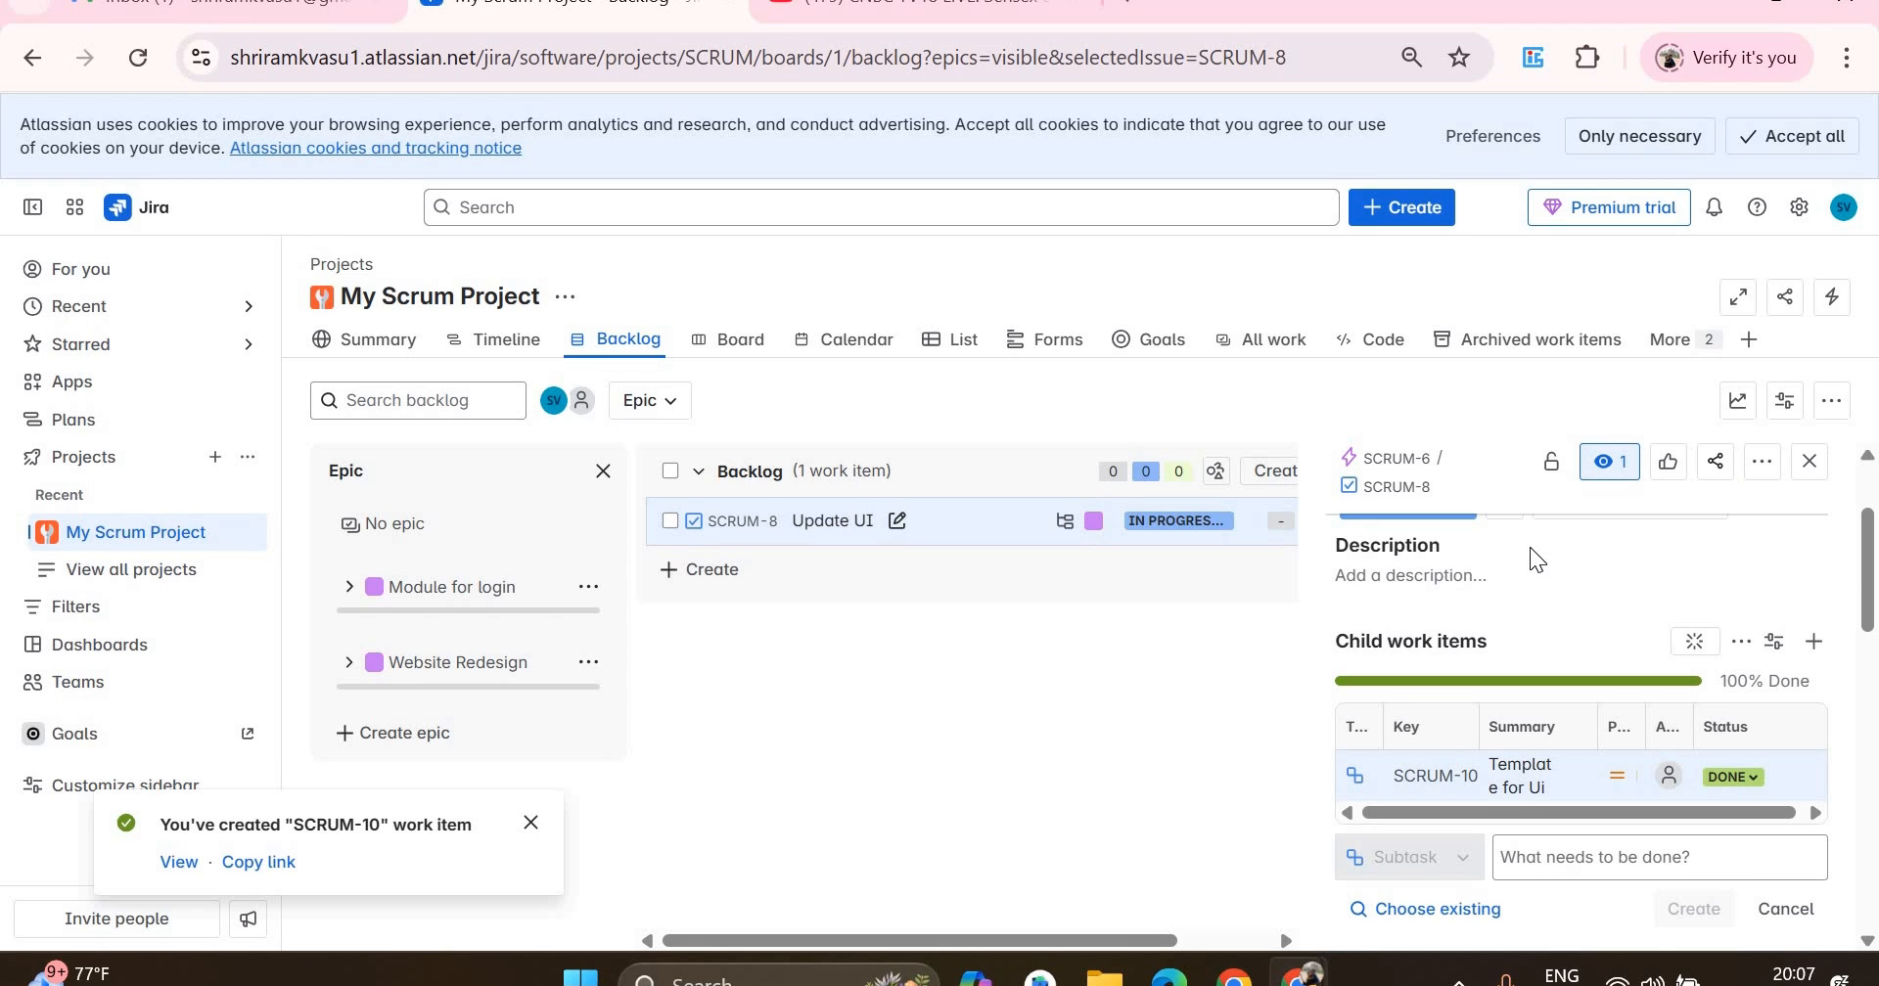
scroll(1581, 631, "up", 3)
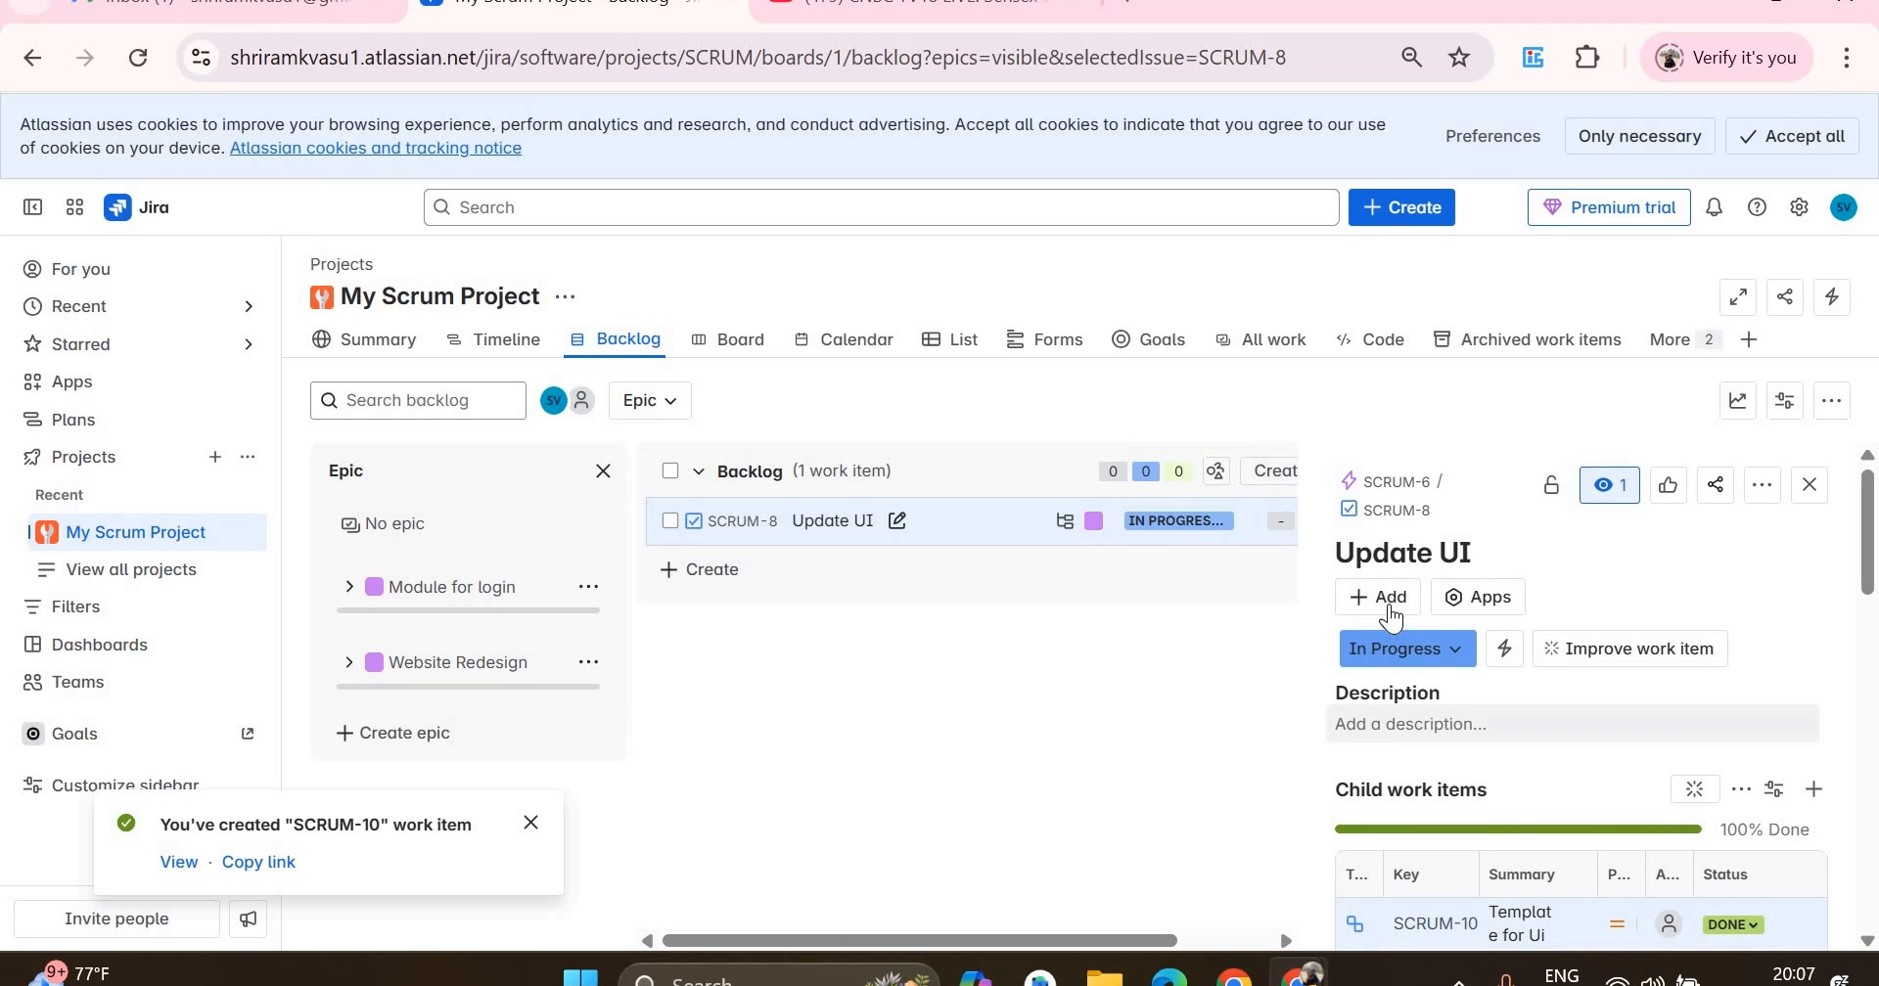
left_click(1391, 613)
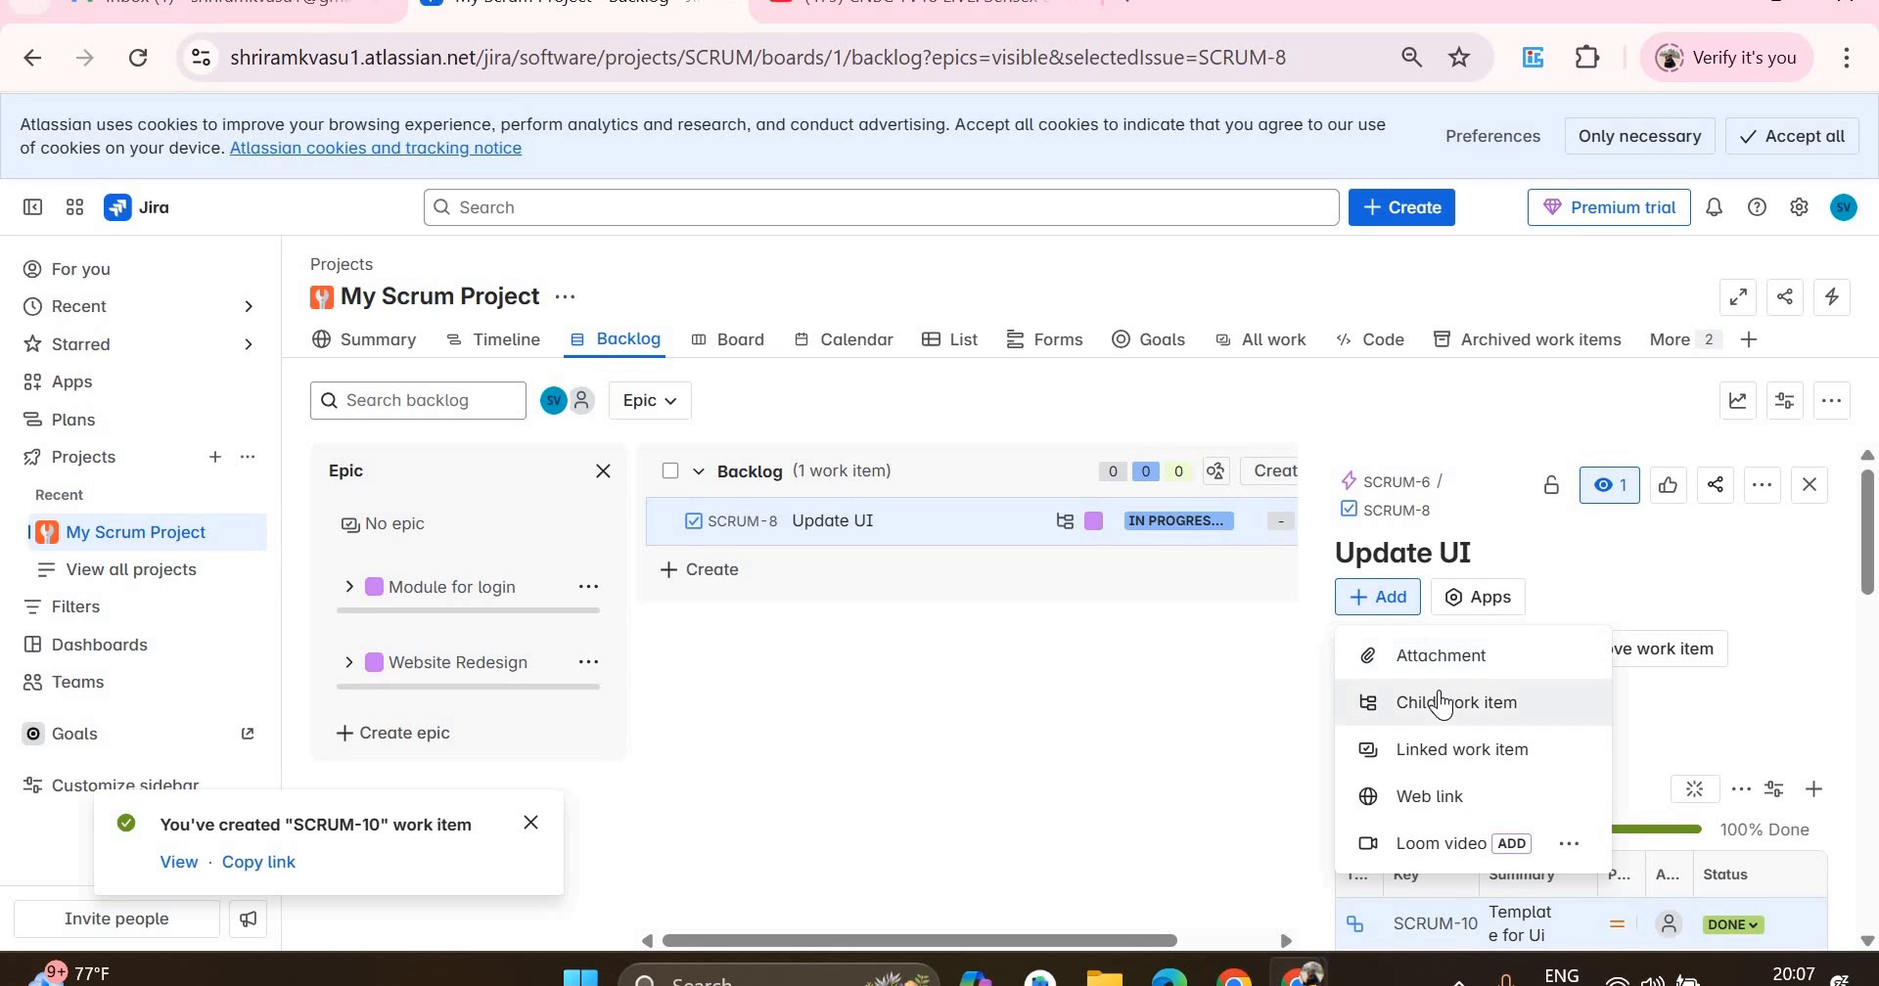
left_click(1440, 702)
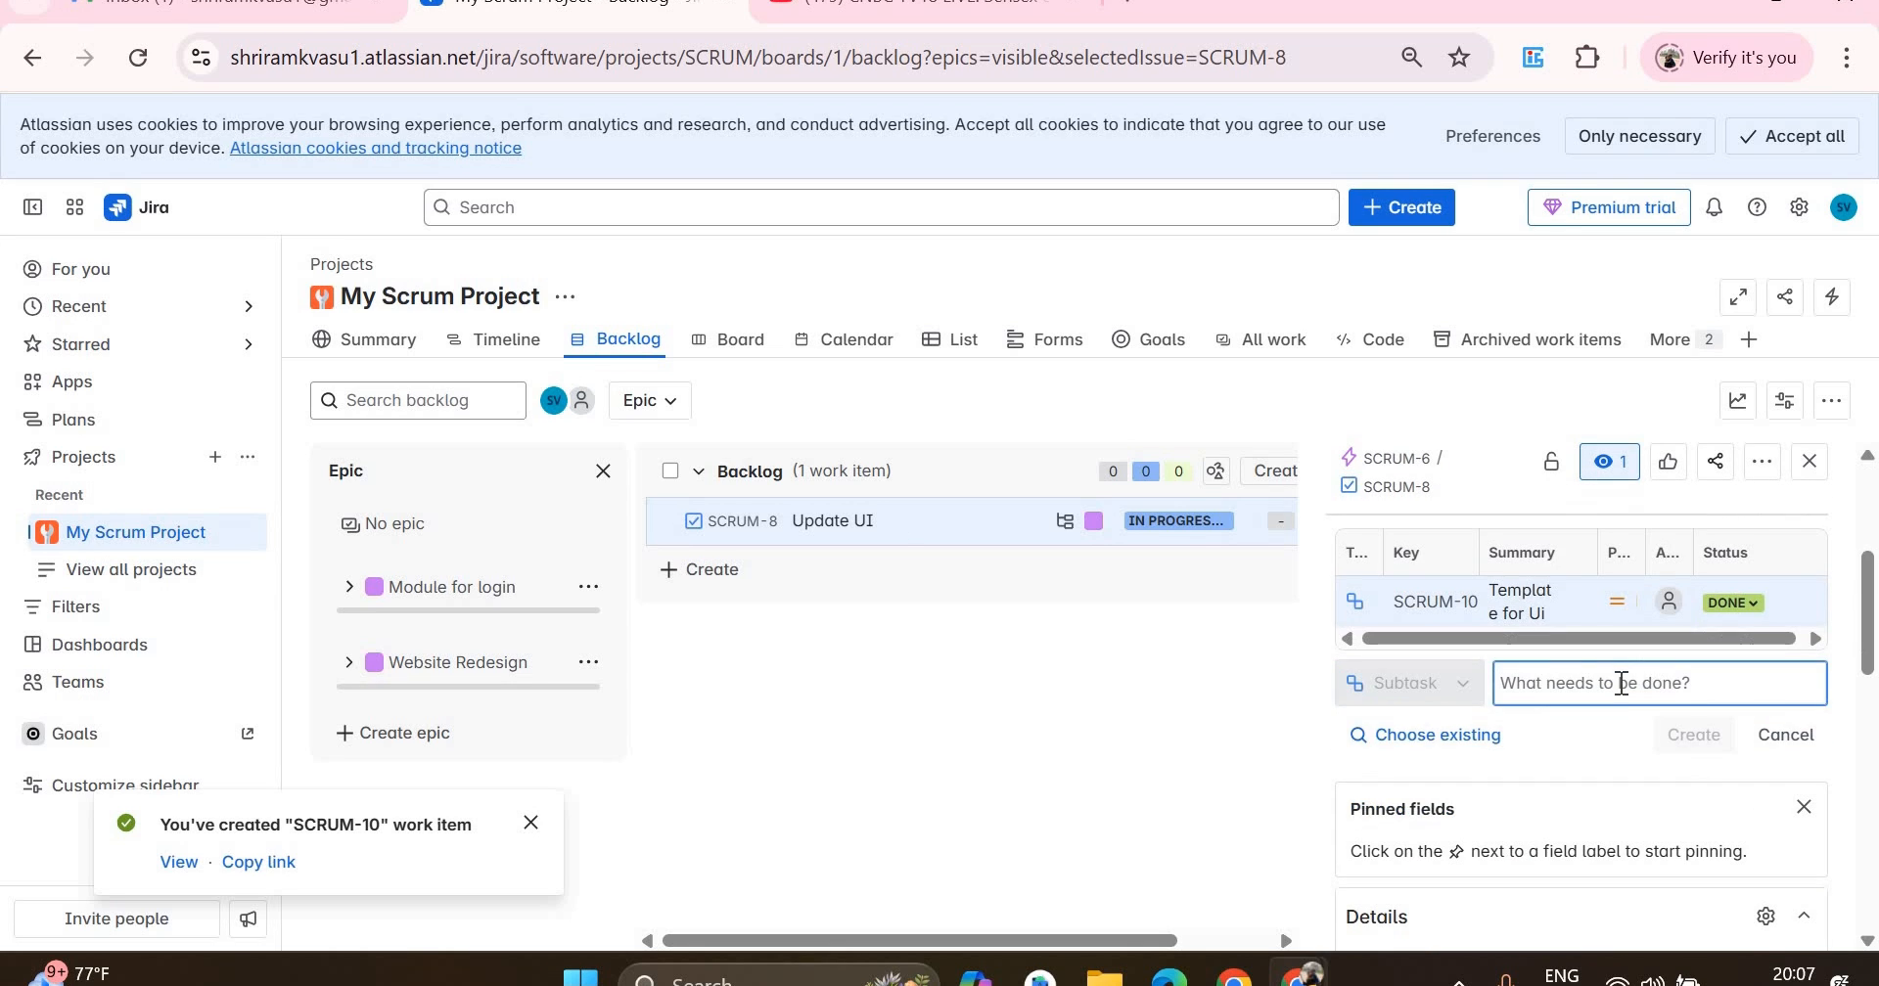
type("T")
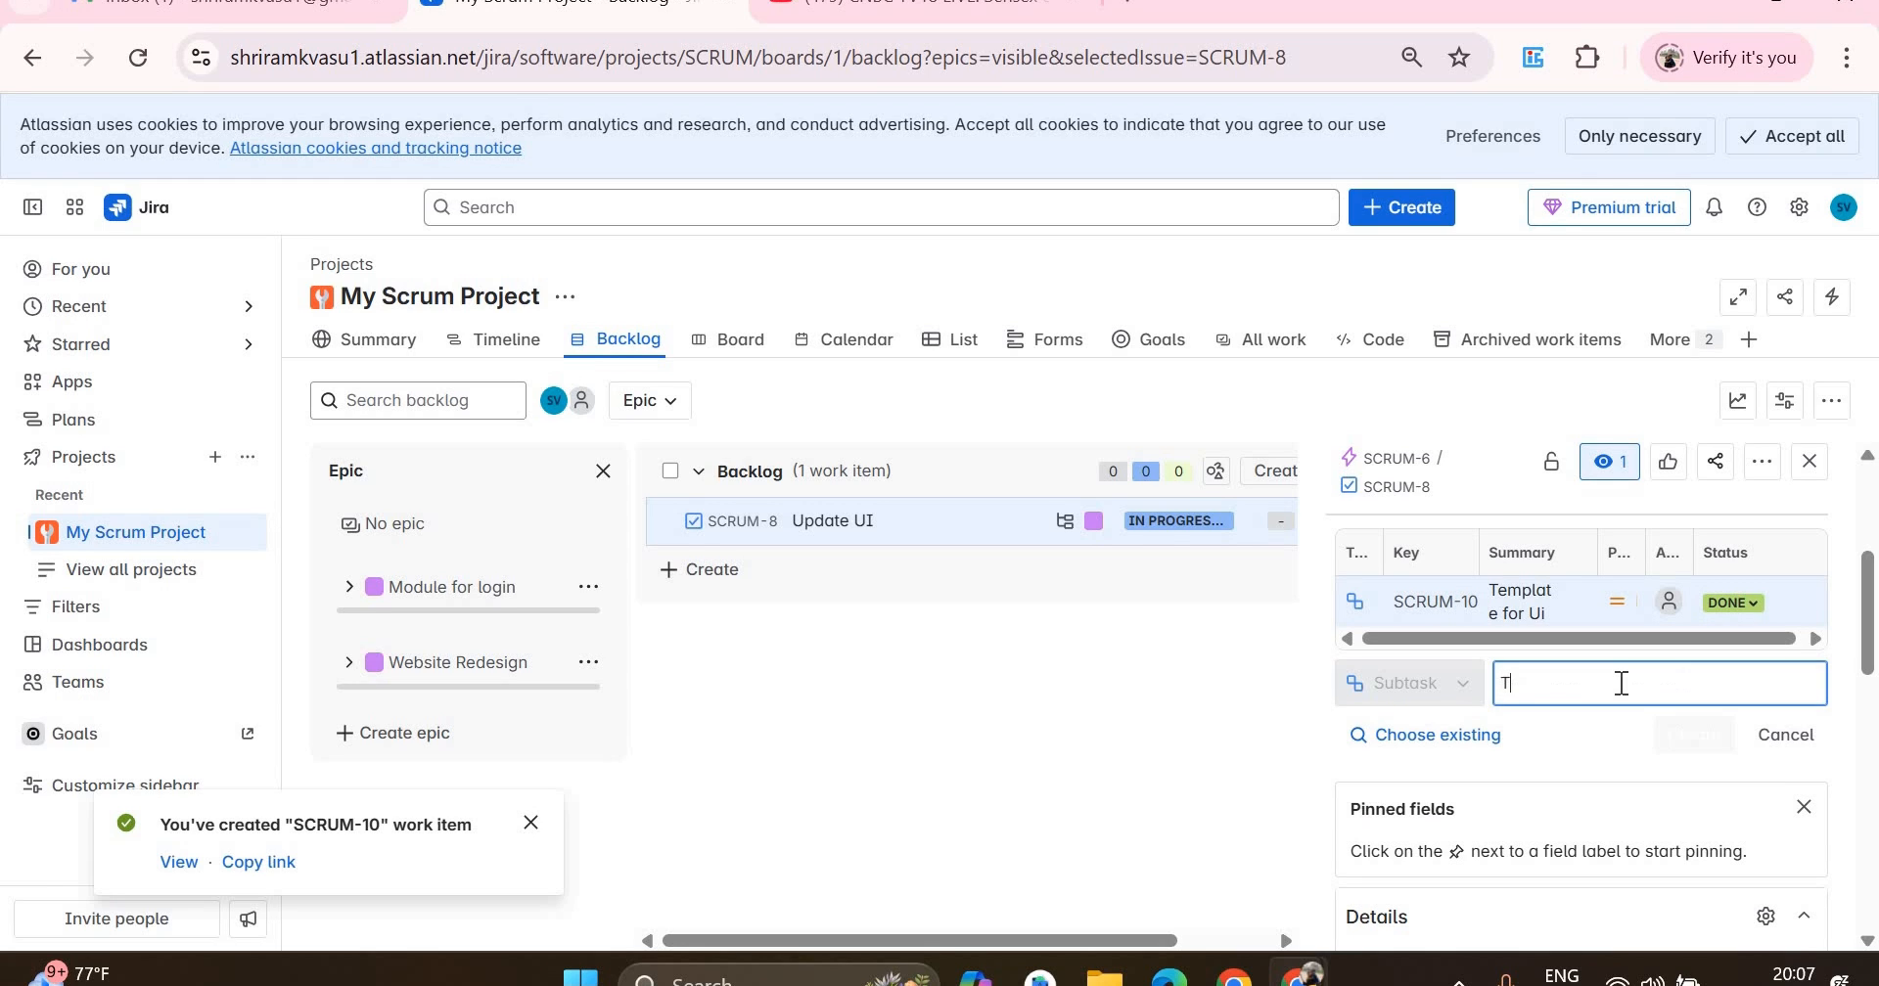
type("esting")
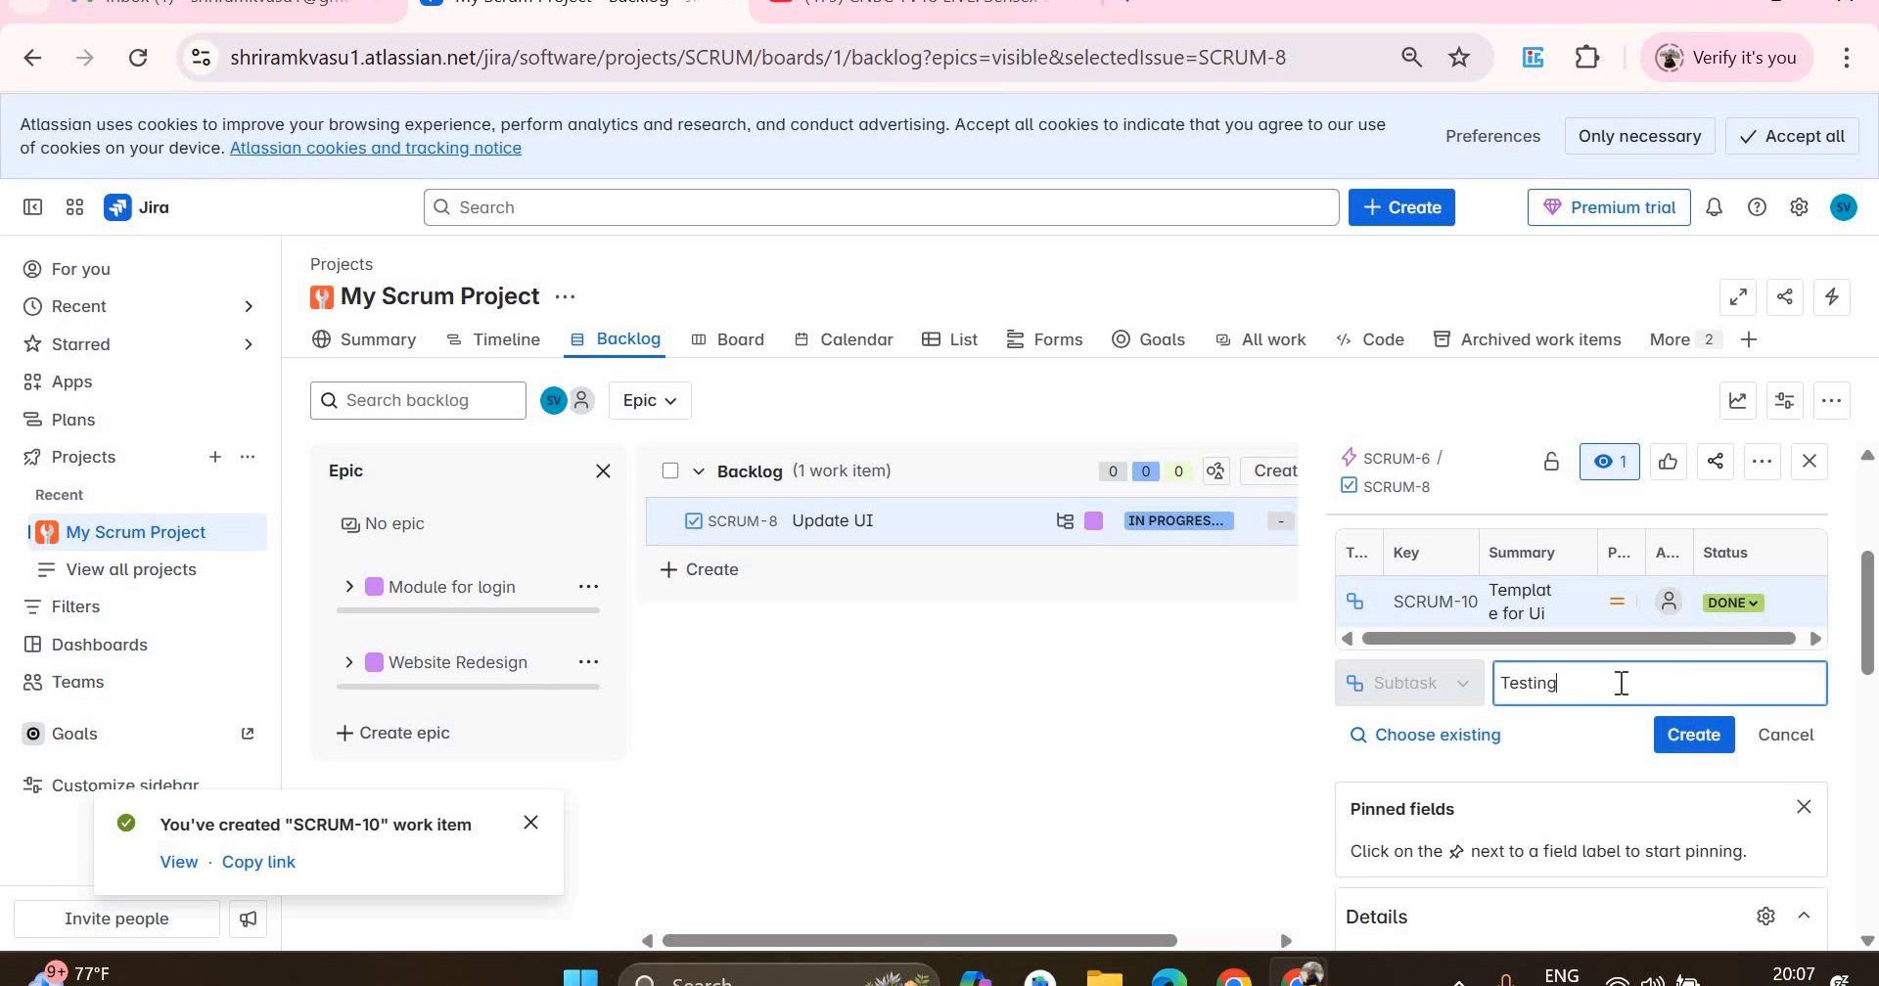
left_click(1666, 732)
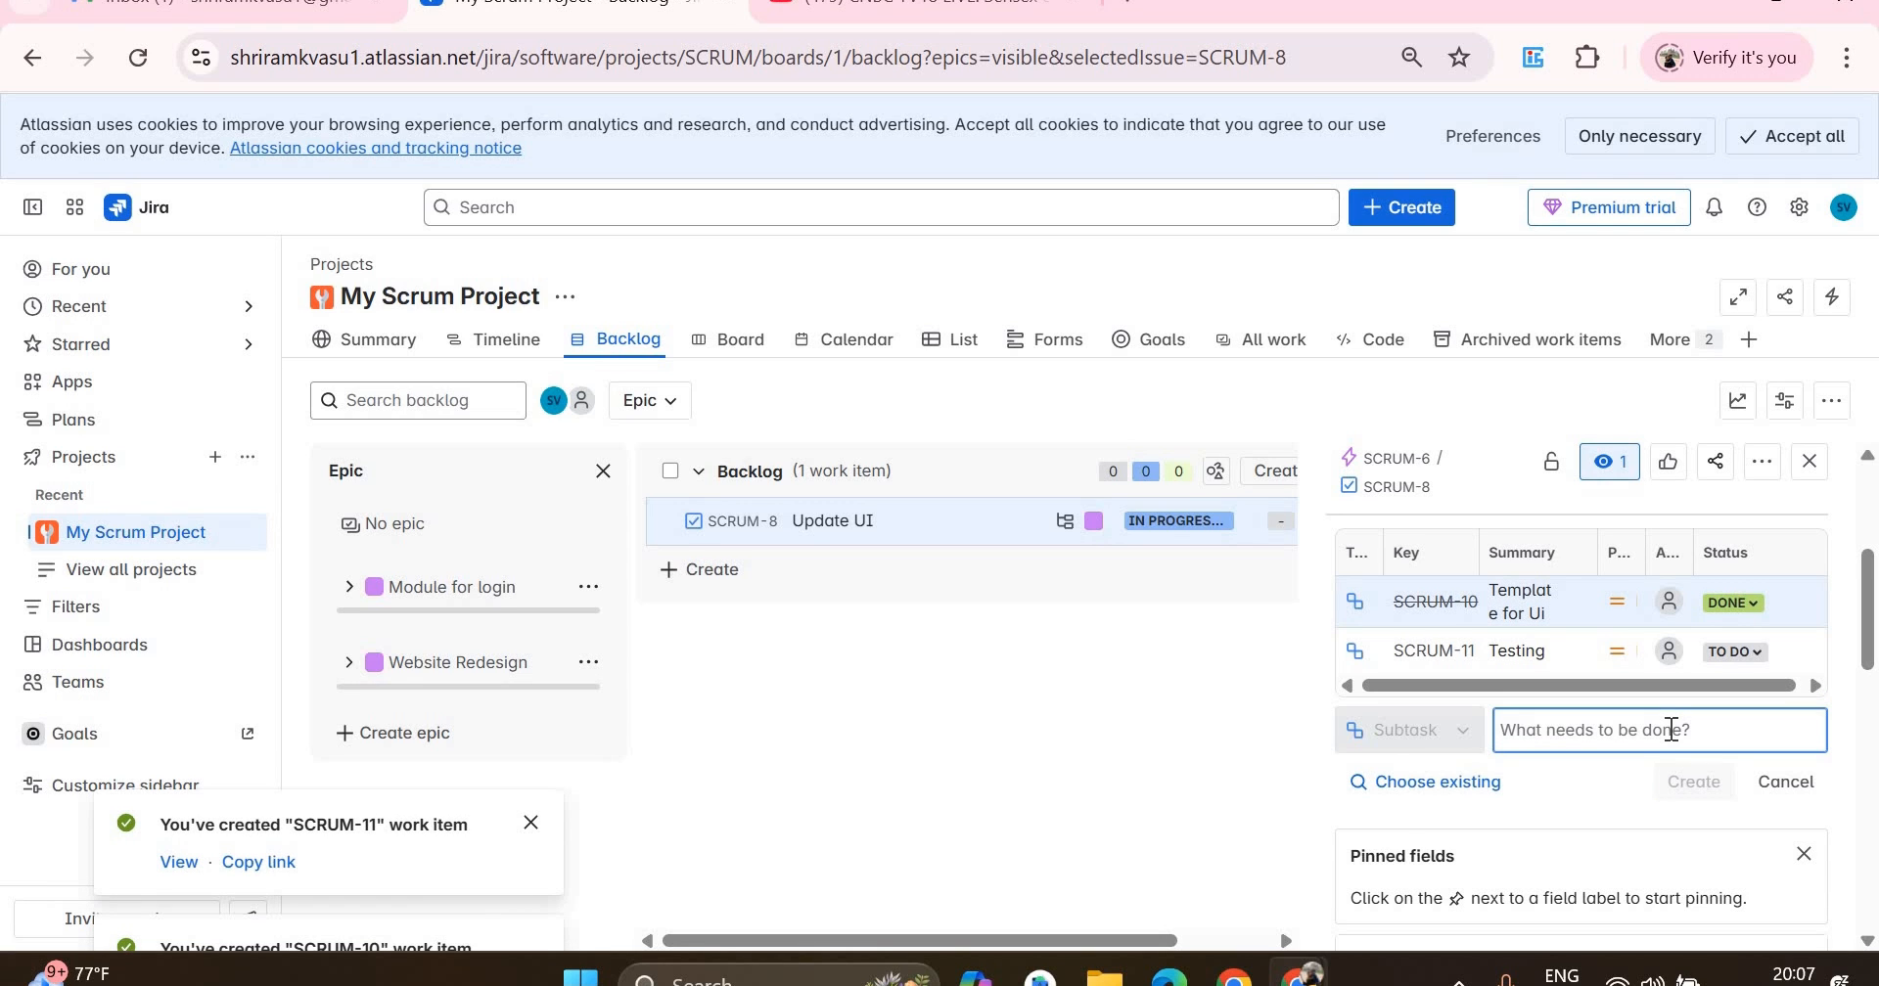
- Set the status of the Testing subtask to Done, leaving it unassigned
left_click(1671, 652)
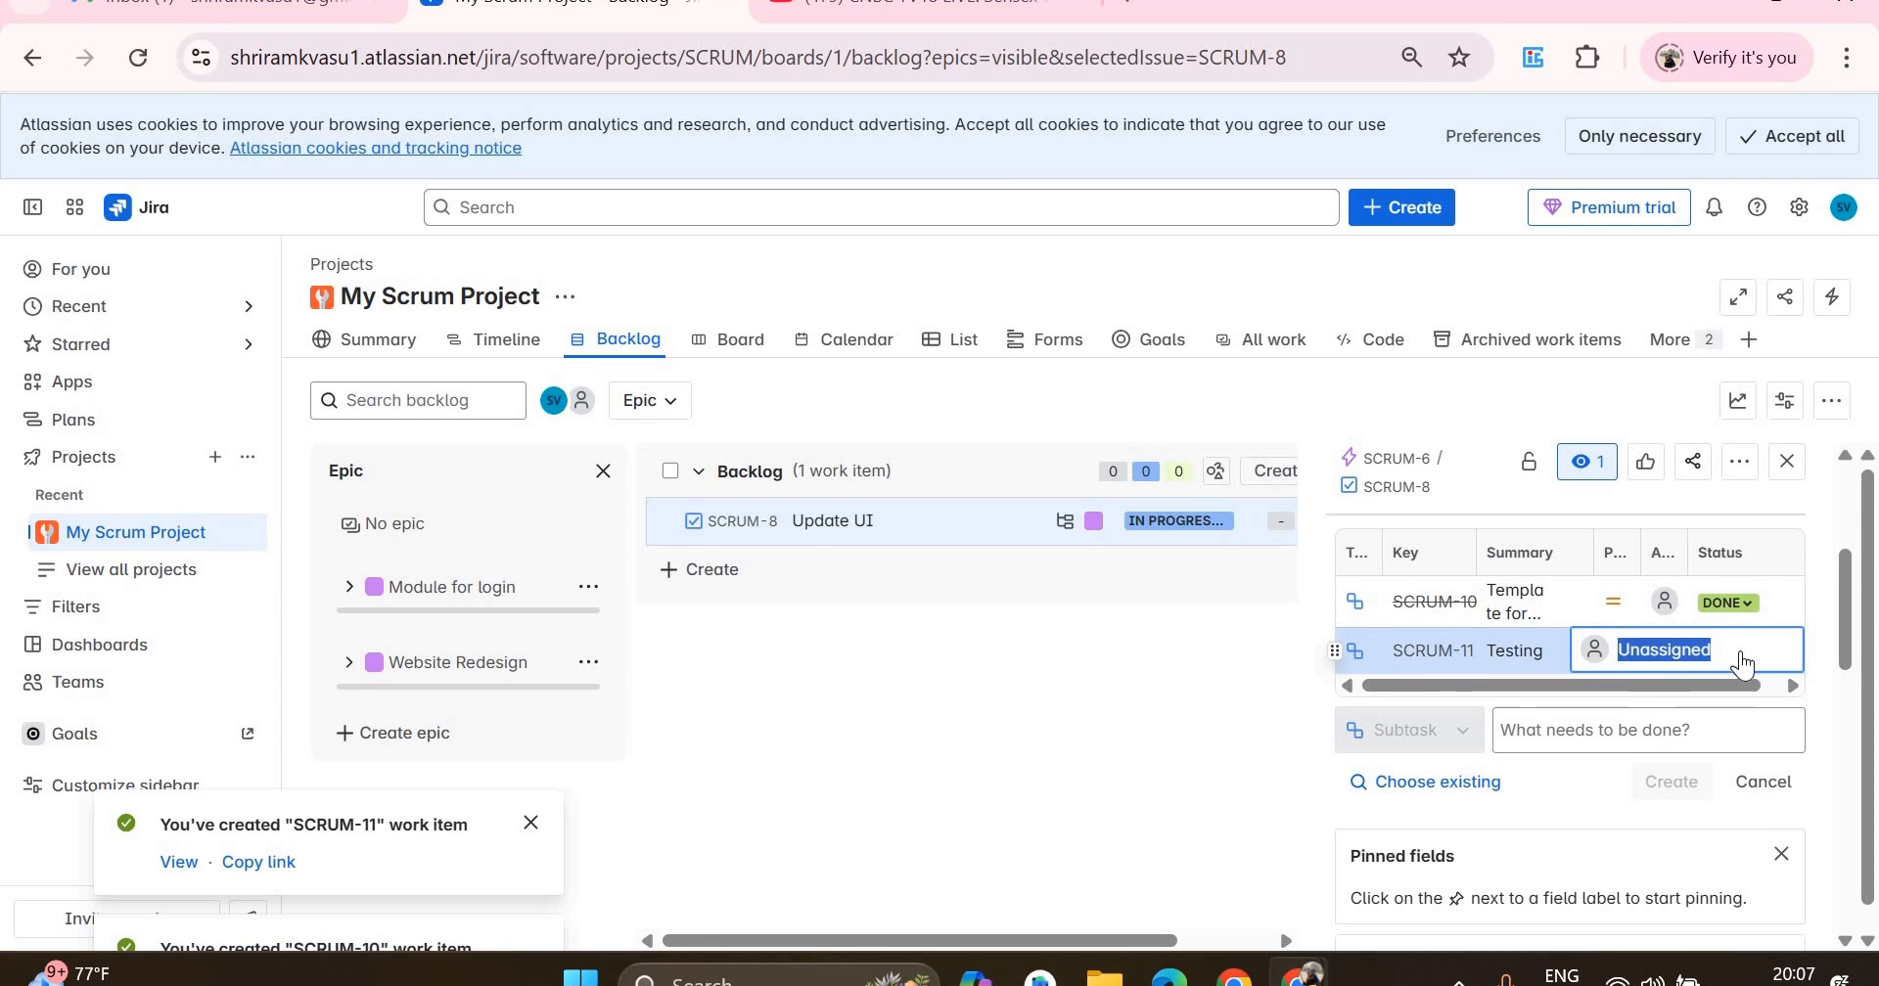
left_click(798, 745)
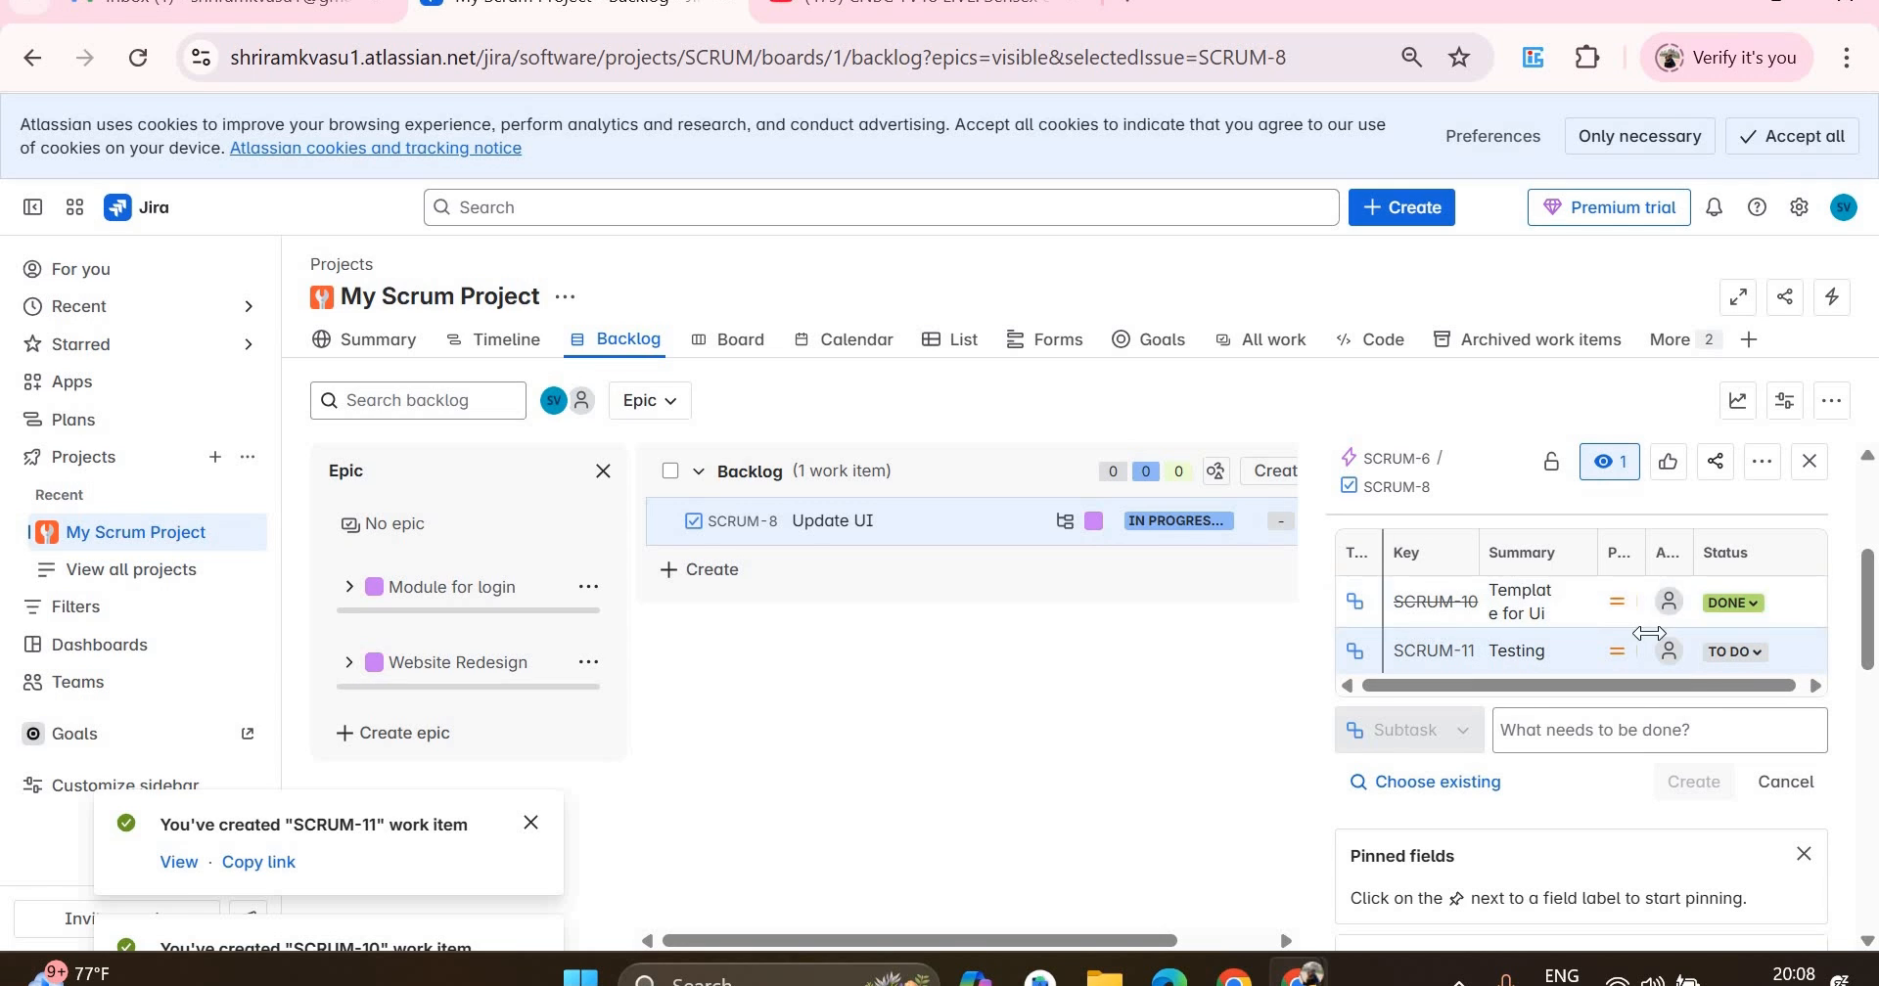
left_click(1759, 660)
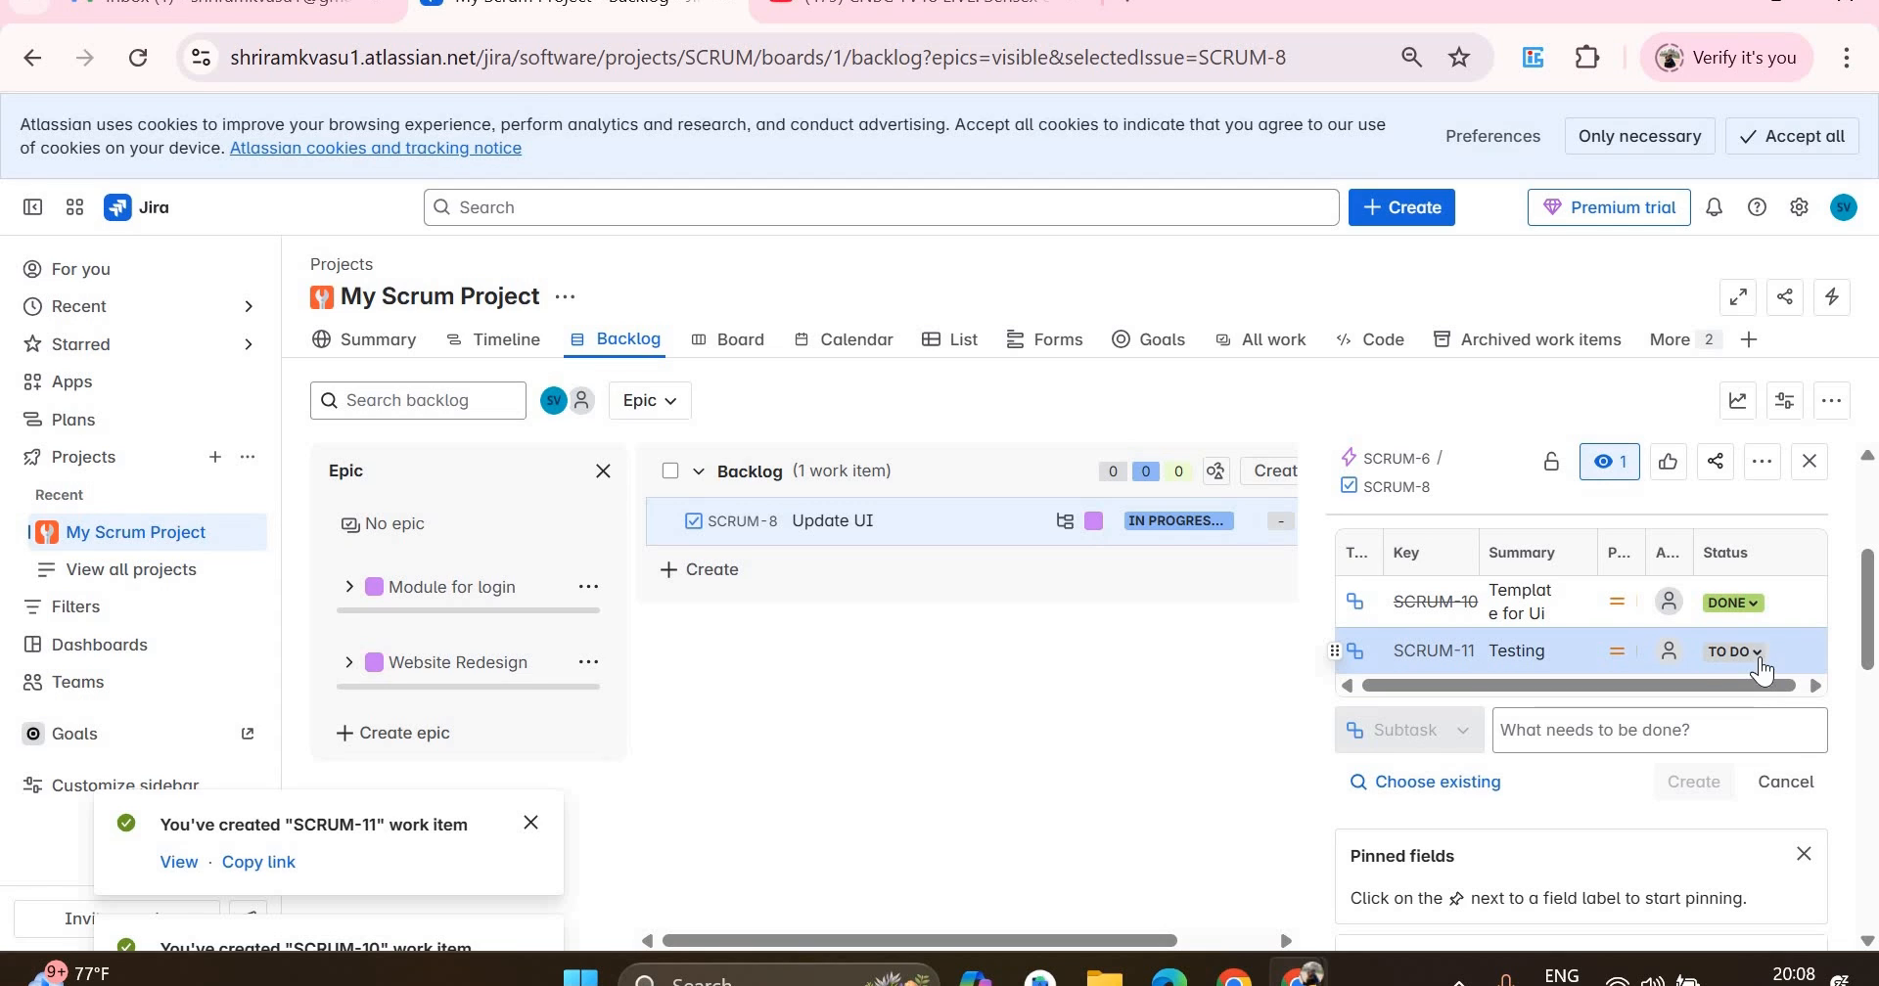
left_click(1562, 732)
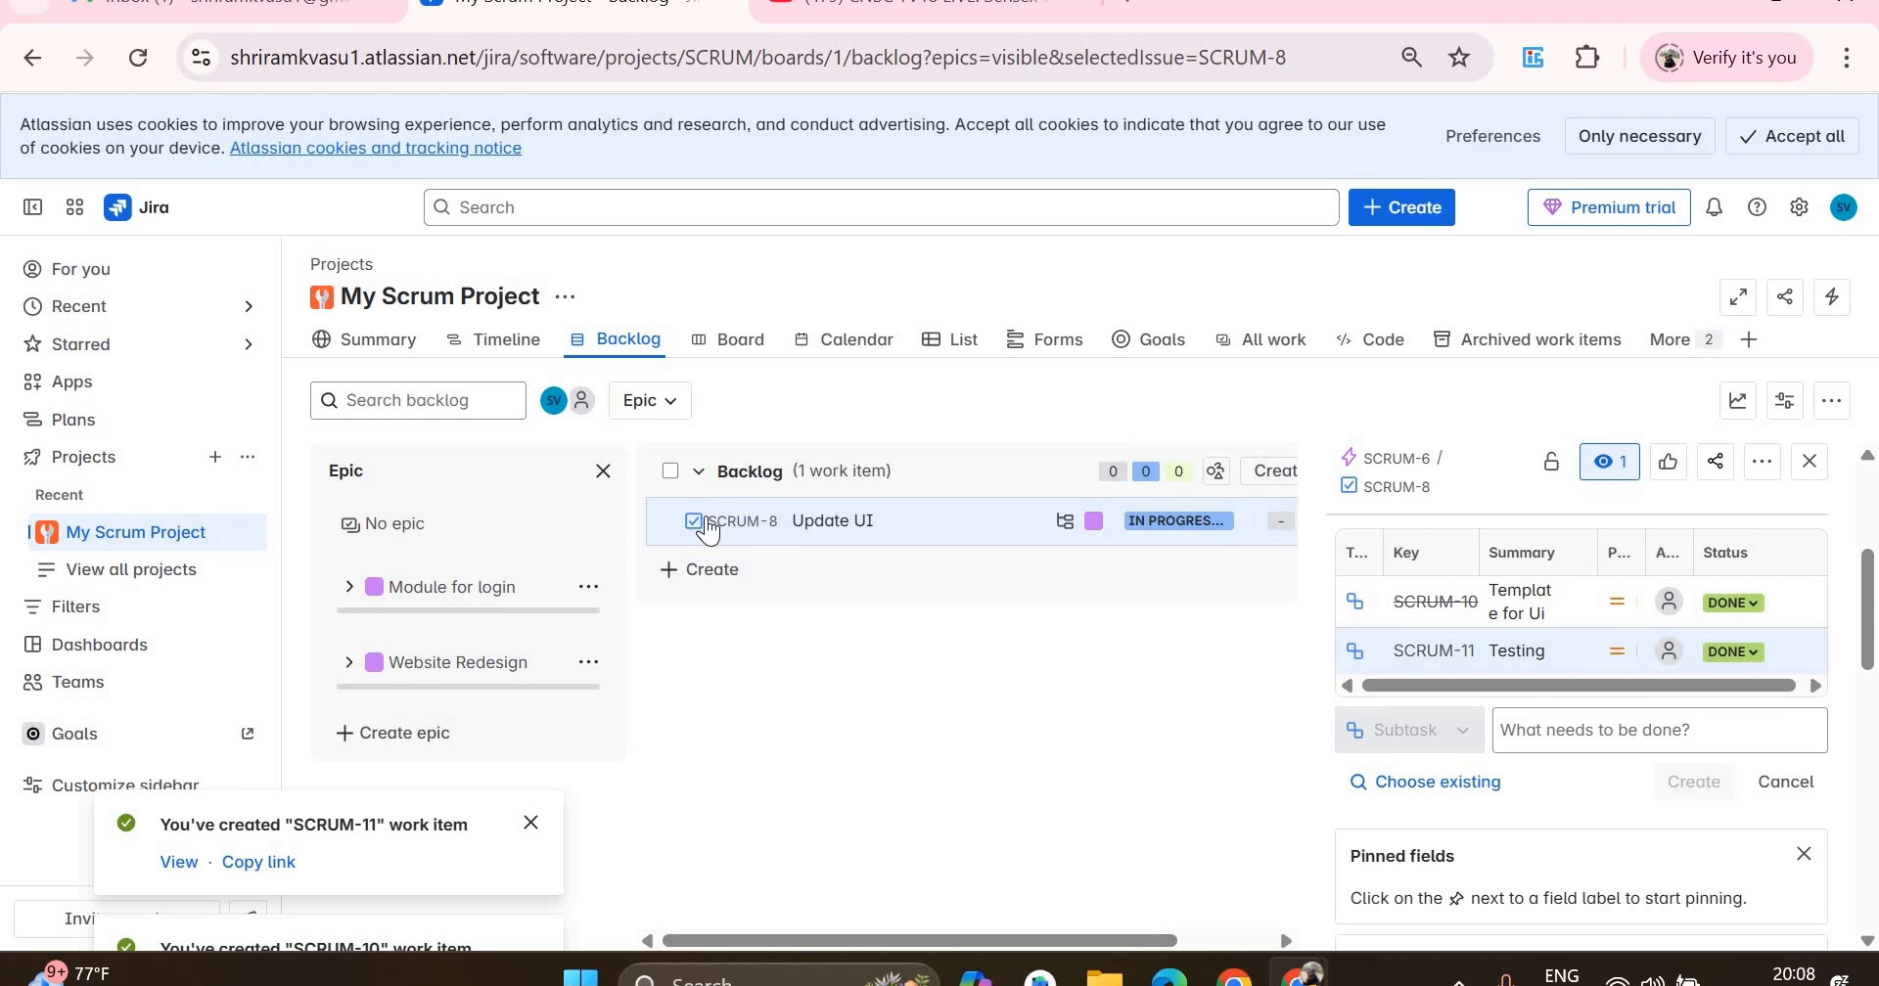
left_click(808, 514)
scroll(1546, 579, "down", 10)
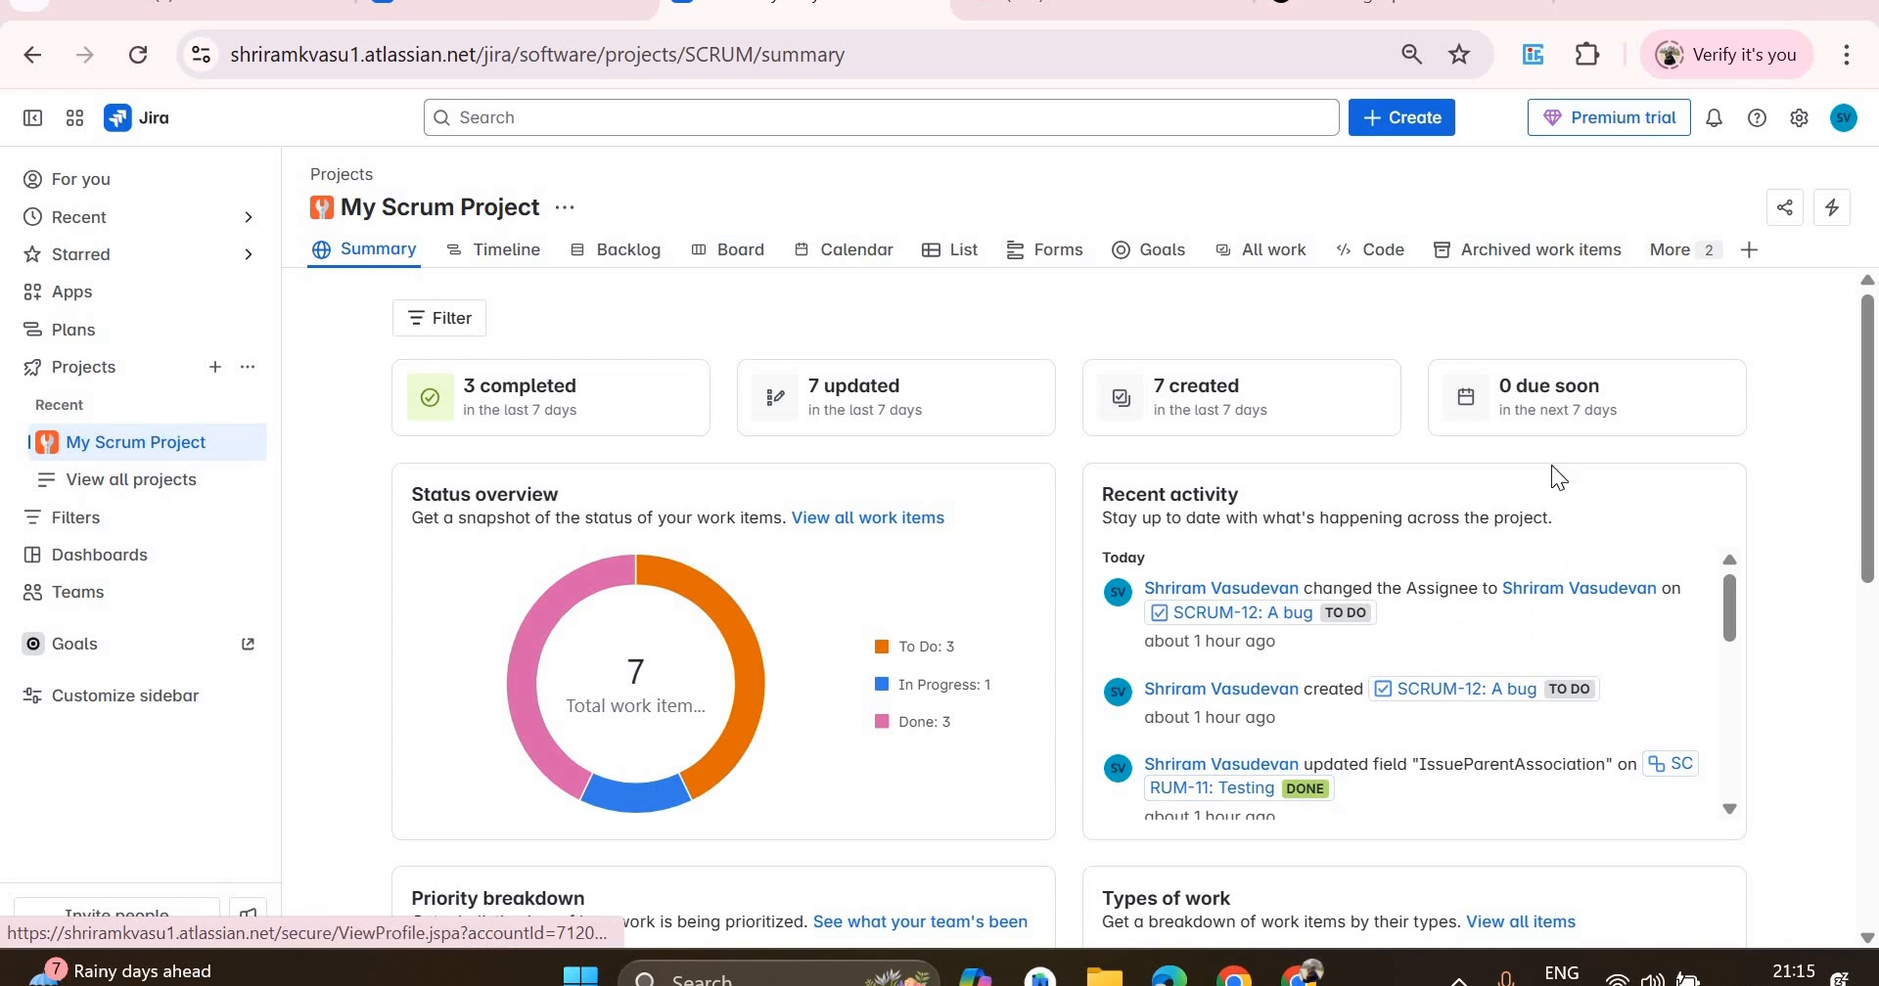
- Start a new Bug work item in My Scrum Project with the initial status In Progress
left_click(1411, 119)
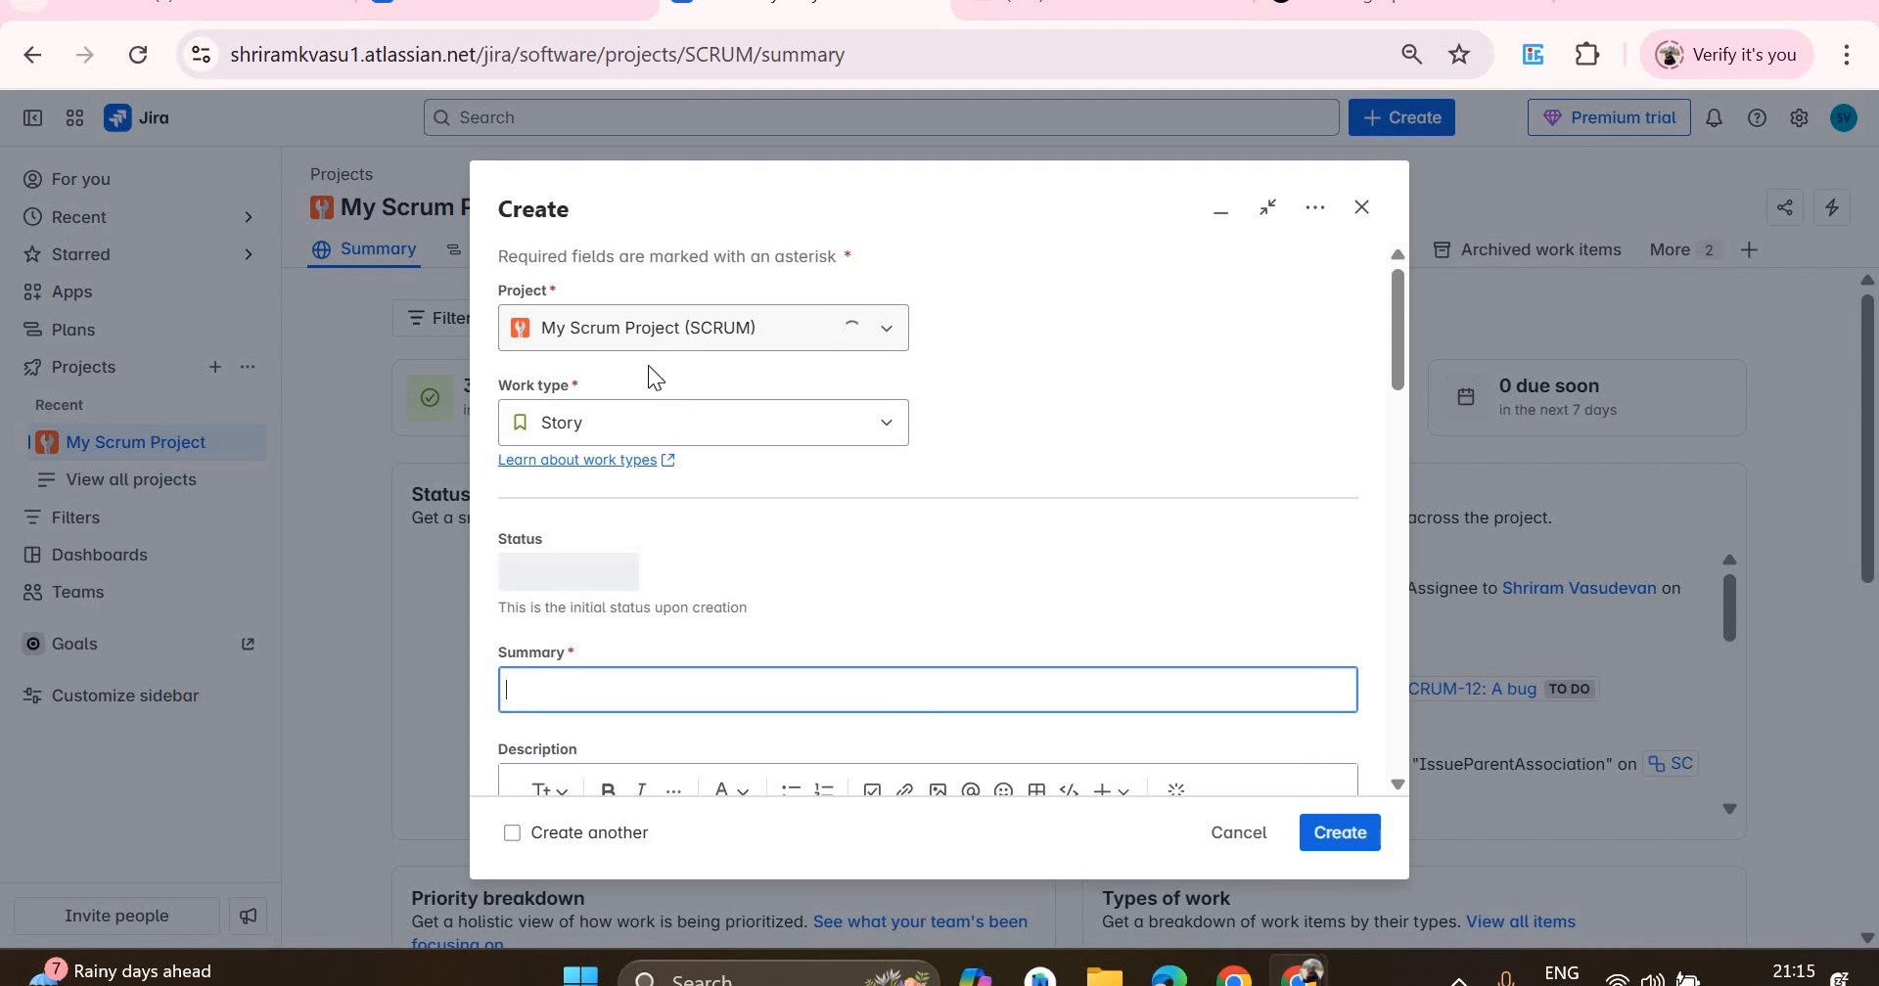
left_click(646, 351)
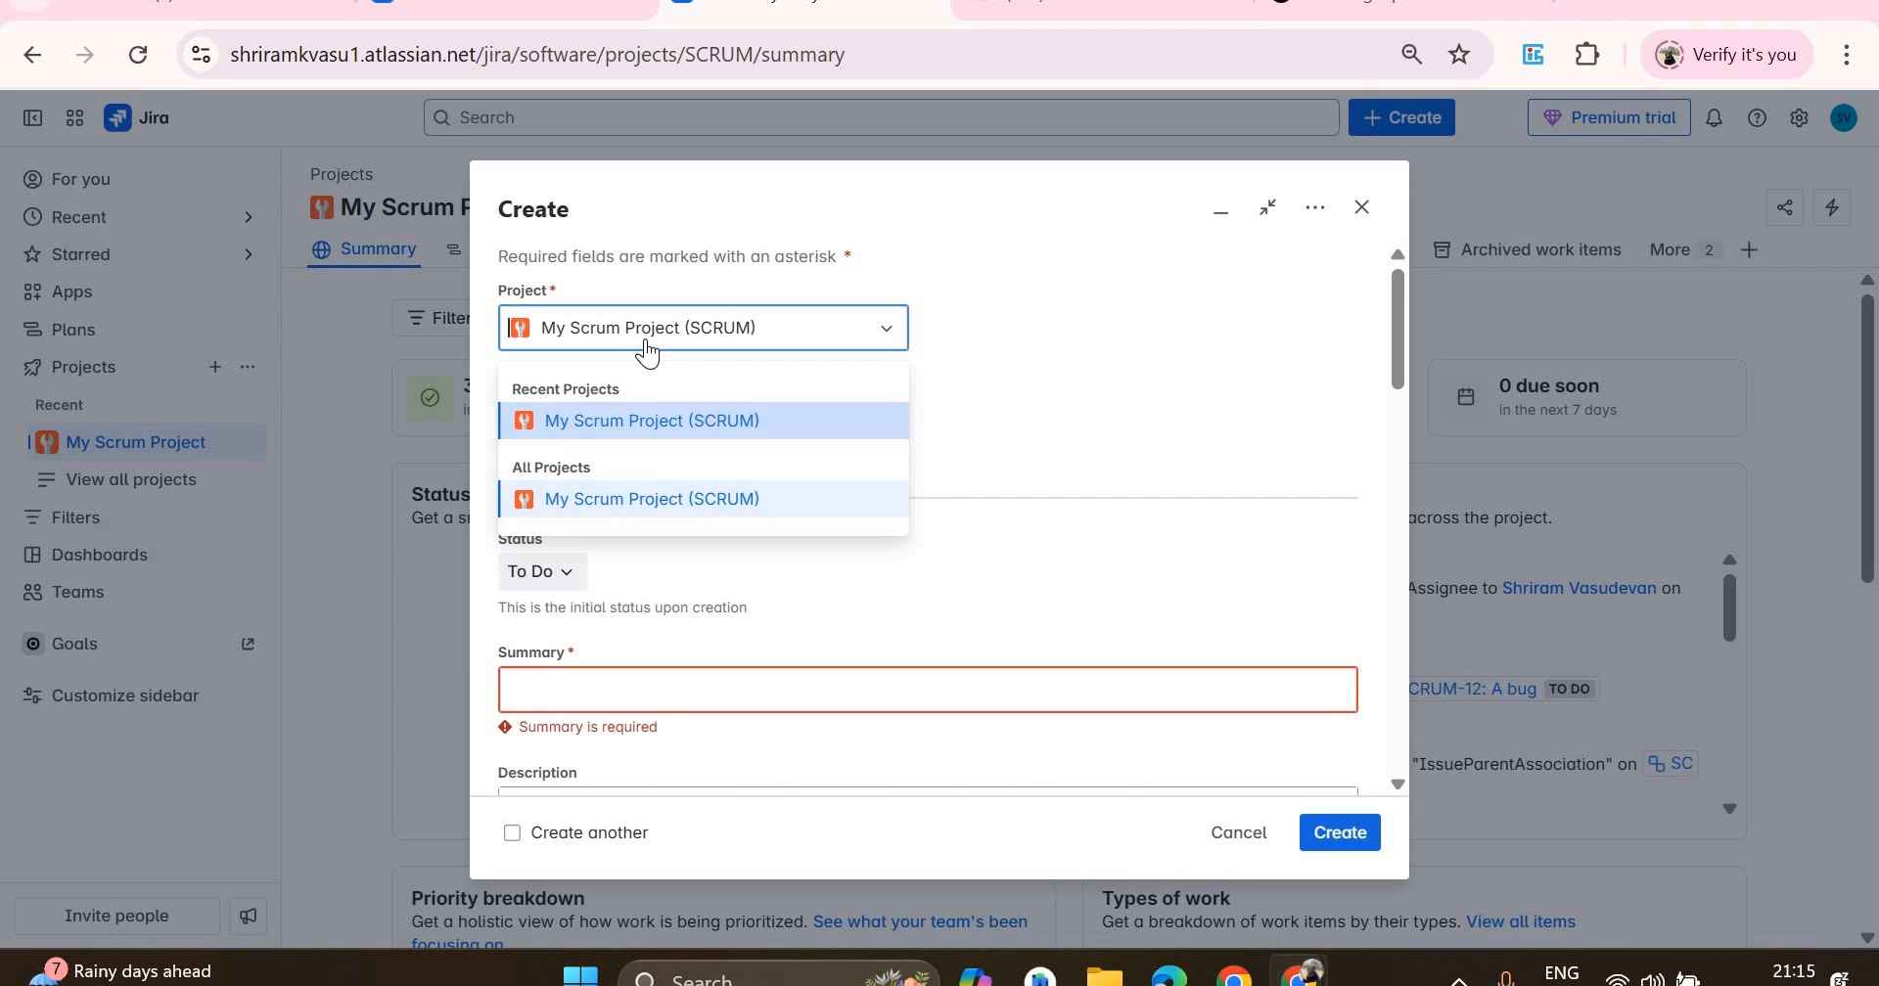
left_click(646, 350)
left_click(623, 429)
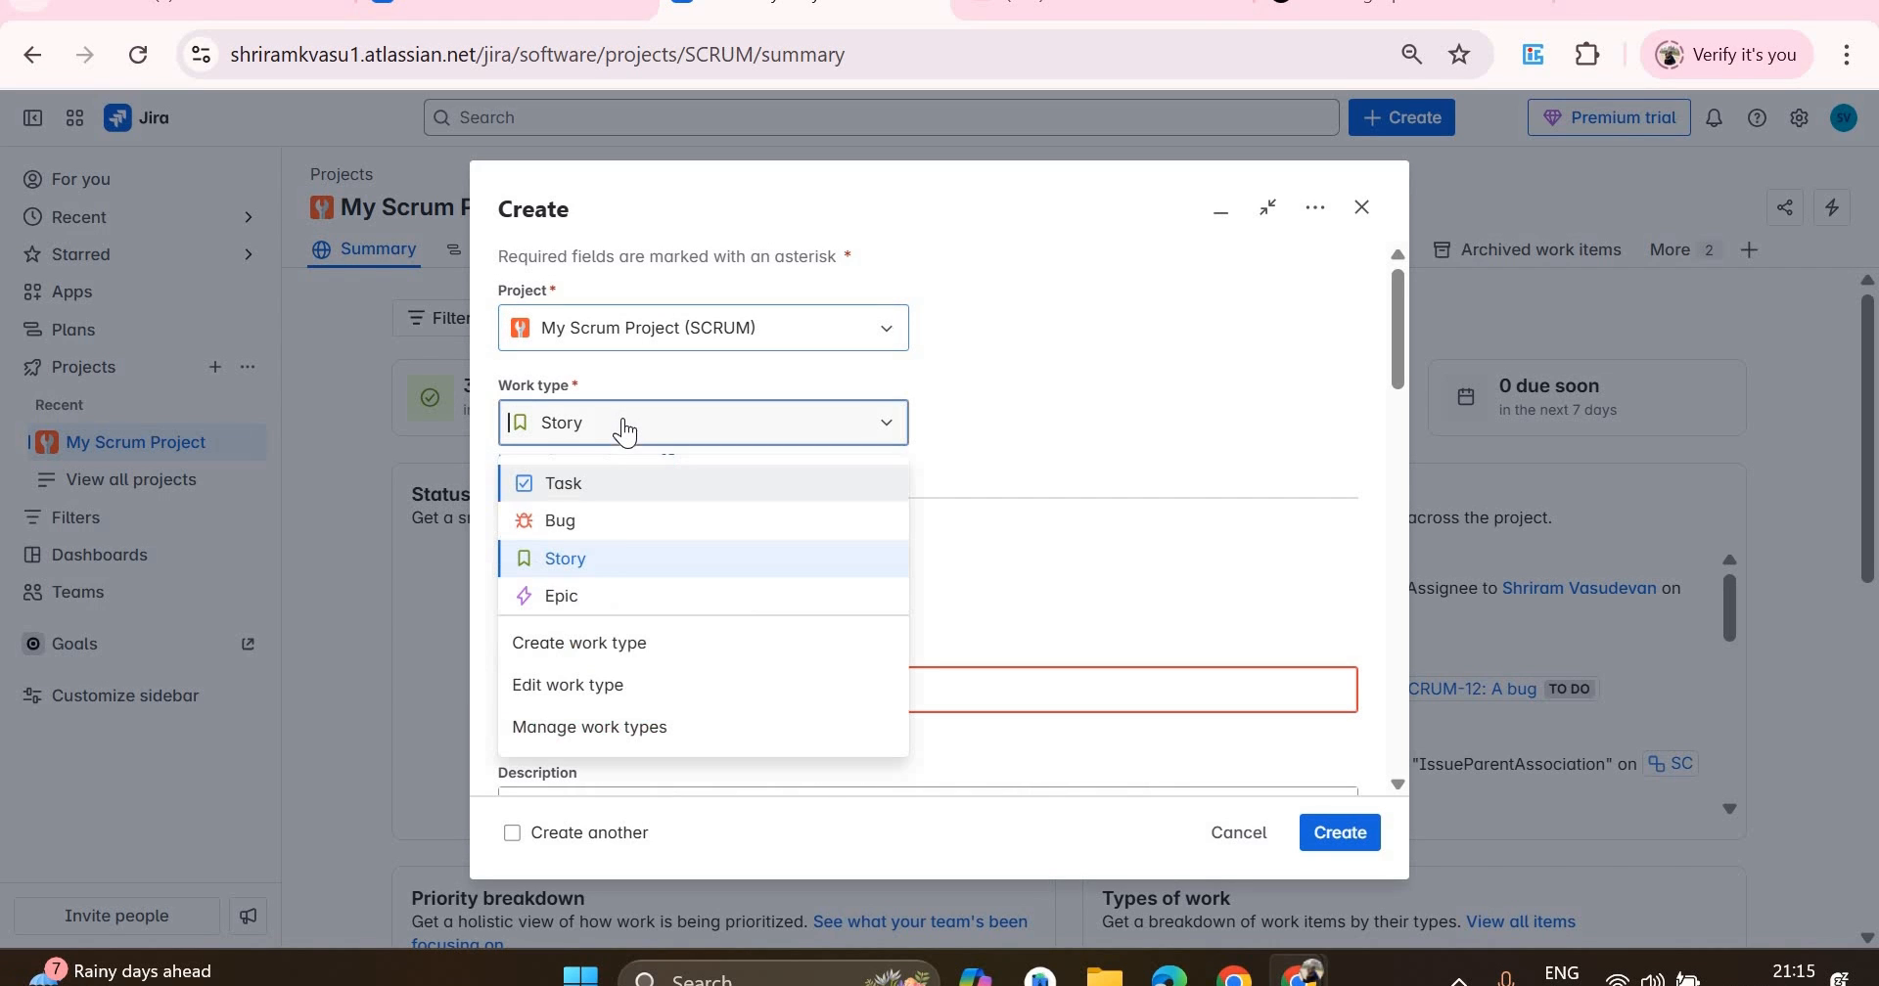
left_click(585, 520)
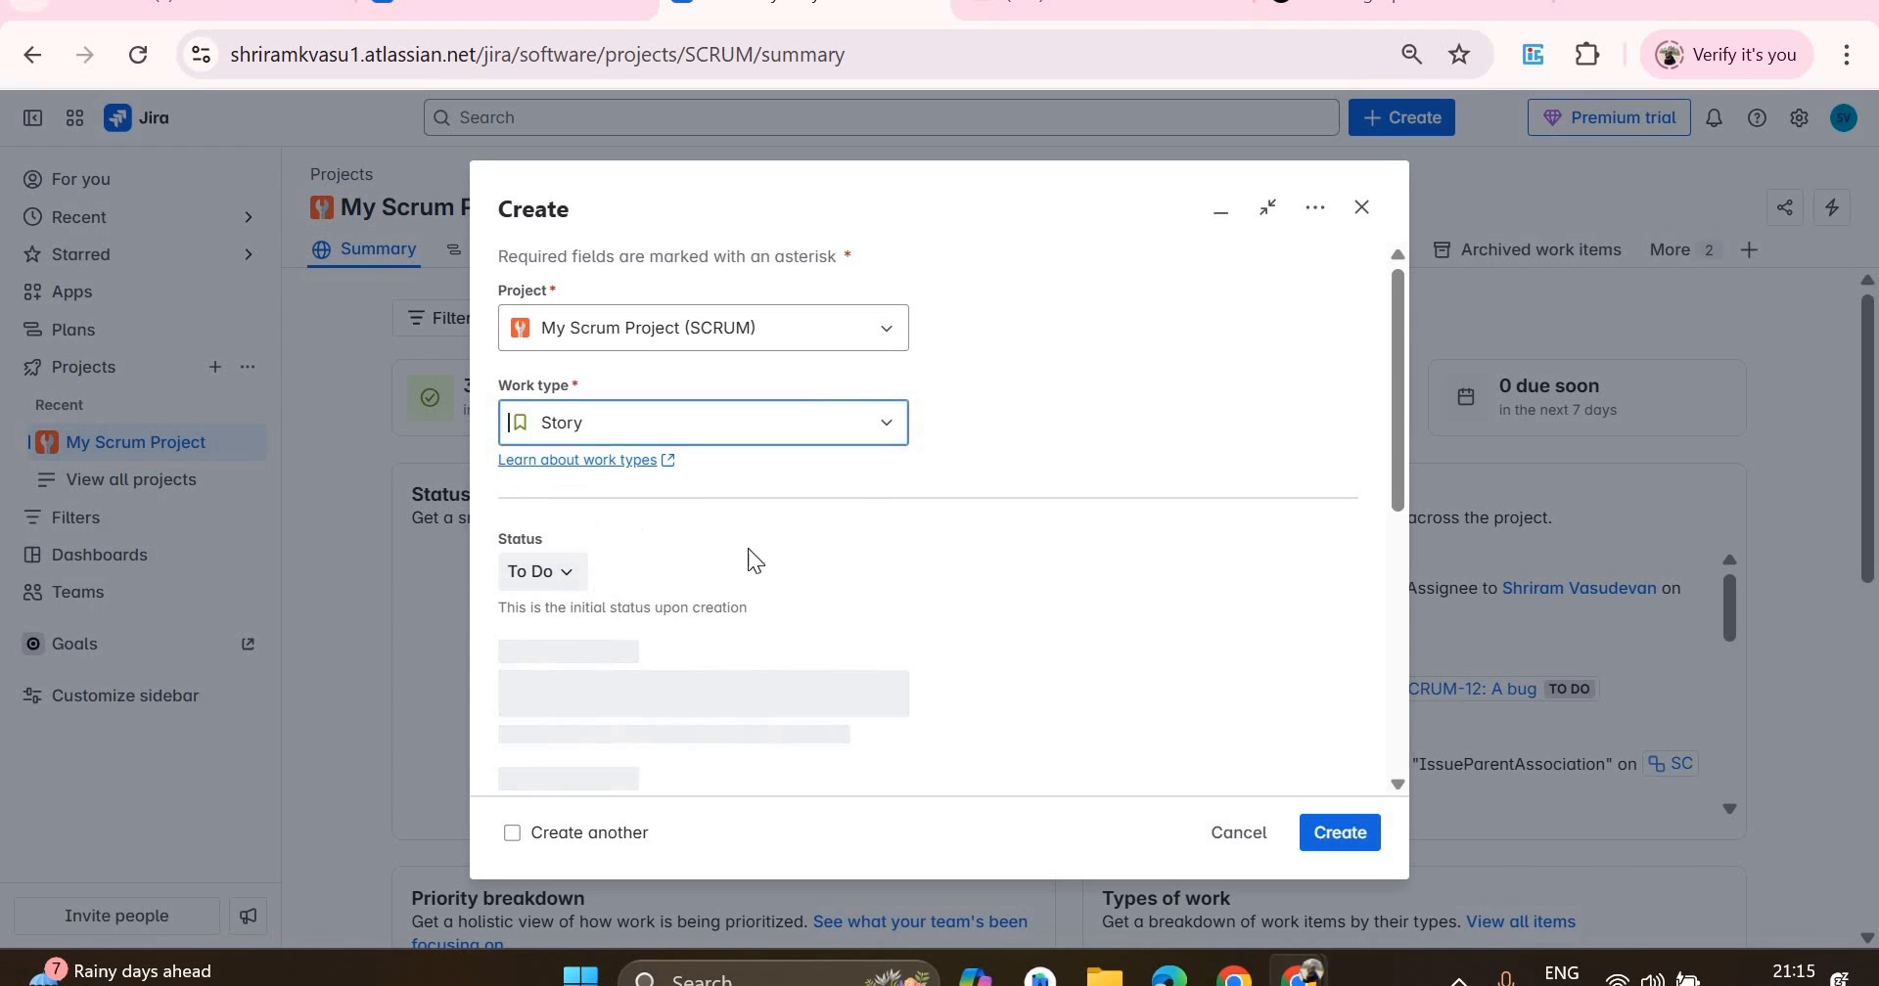
left_click(581, 587)
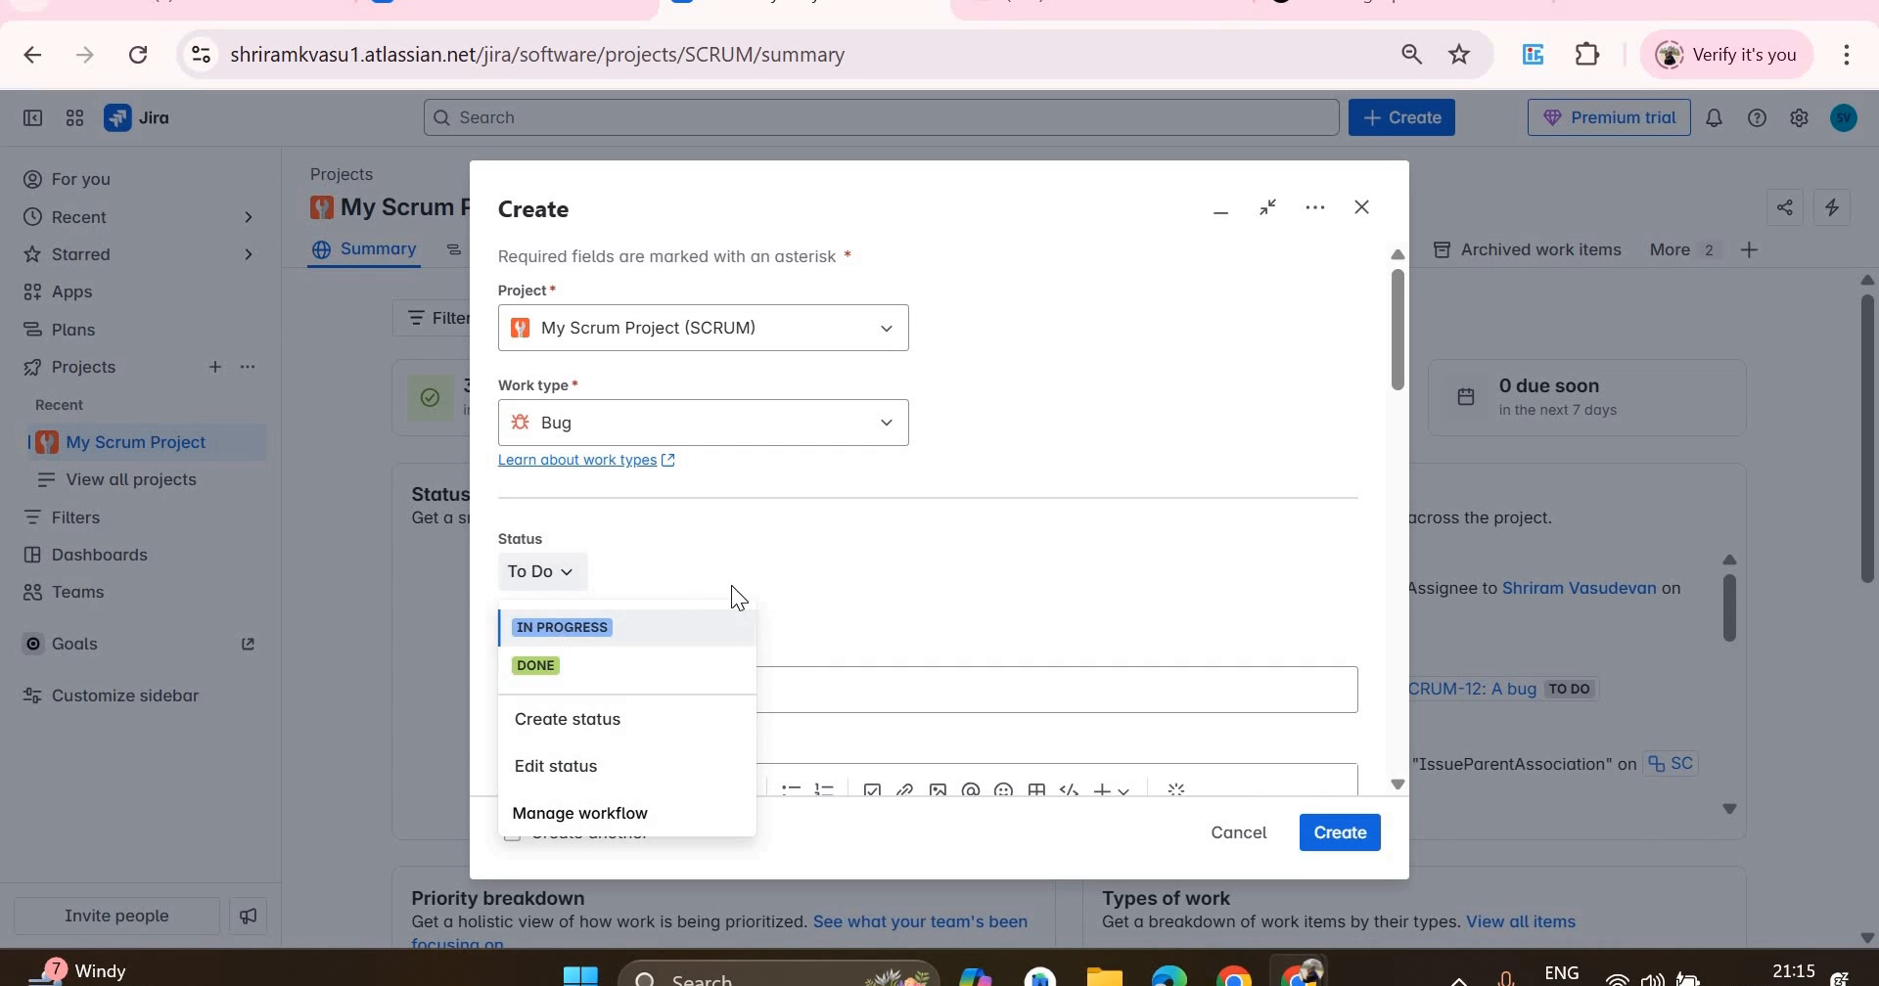
key("Return")
- Enter "Webpage not loading" as the bug's summary and copy the same text into its description
scroll(734, 587, "down", 3)
left_click(674, 543)
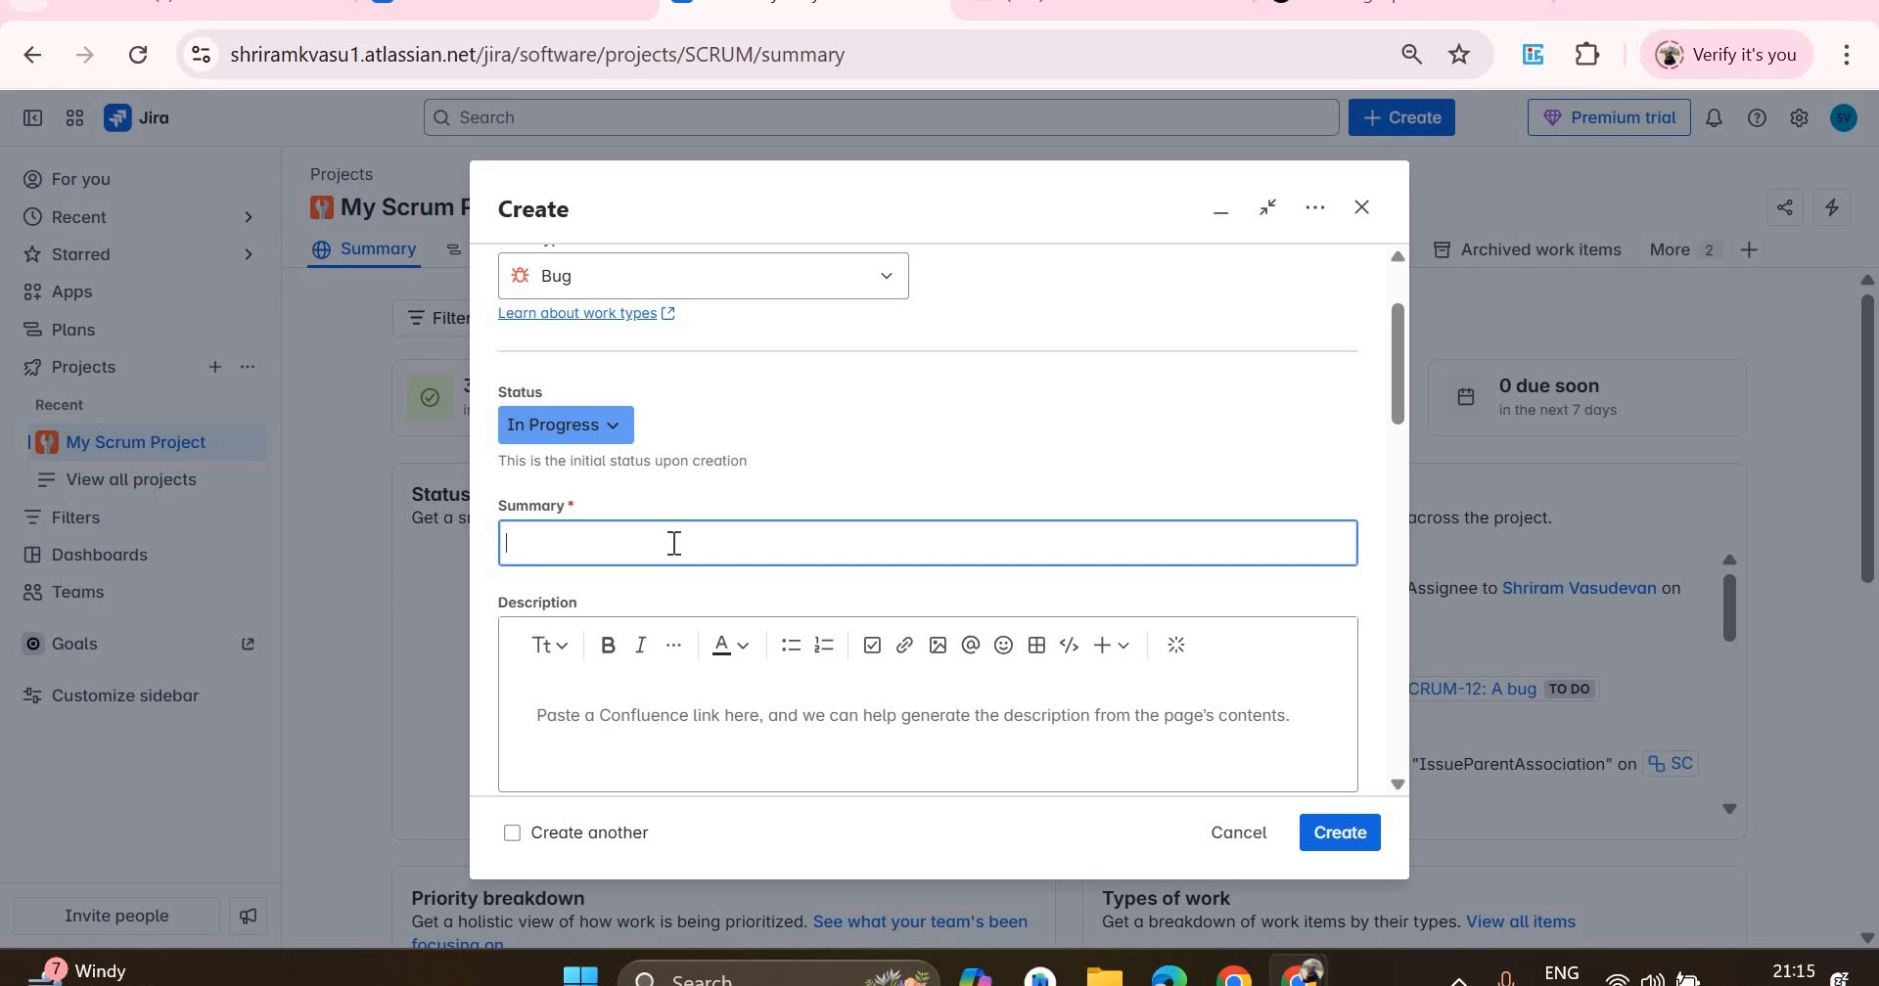
type("Webpage not loading")
key("ctrl+a")
key("ctrl+c")
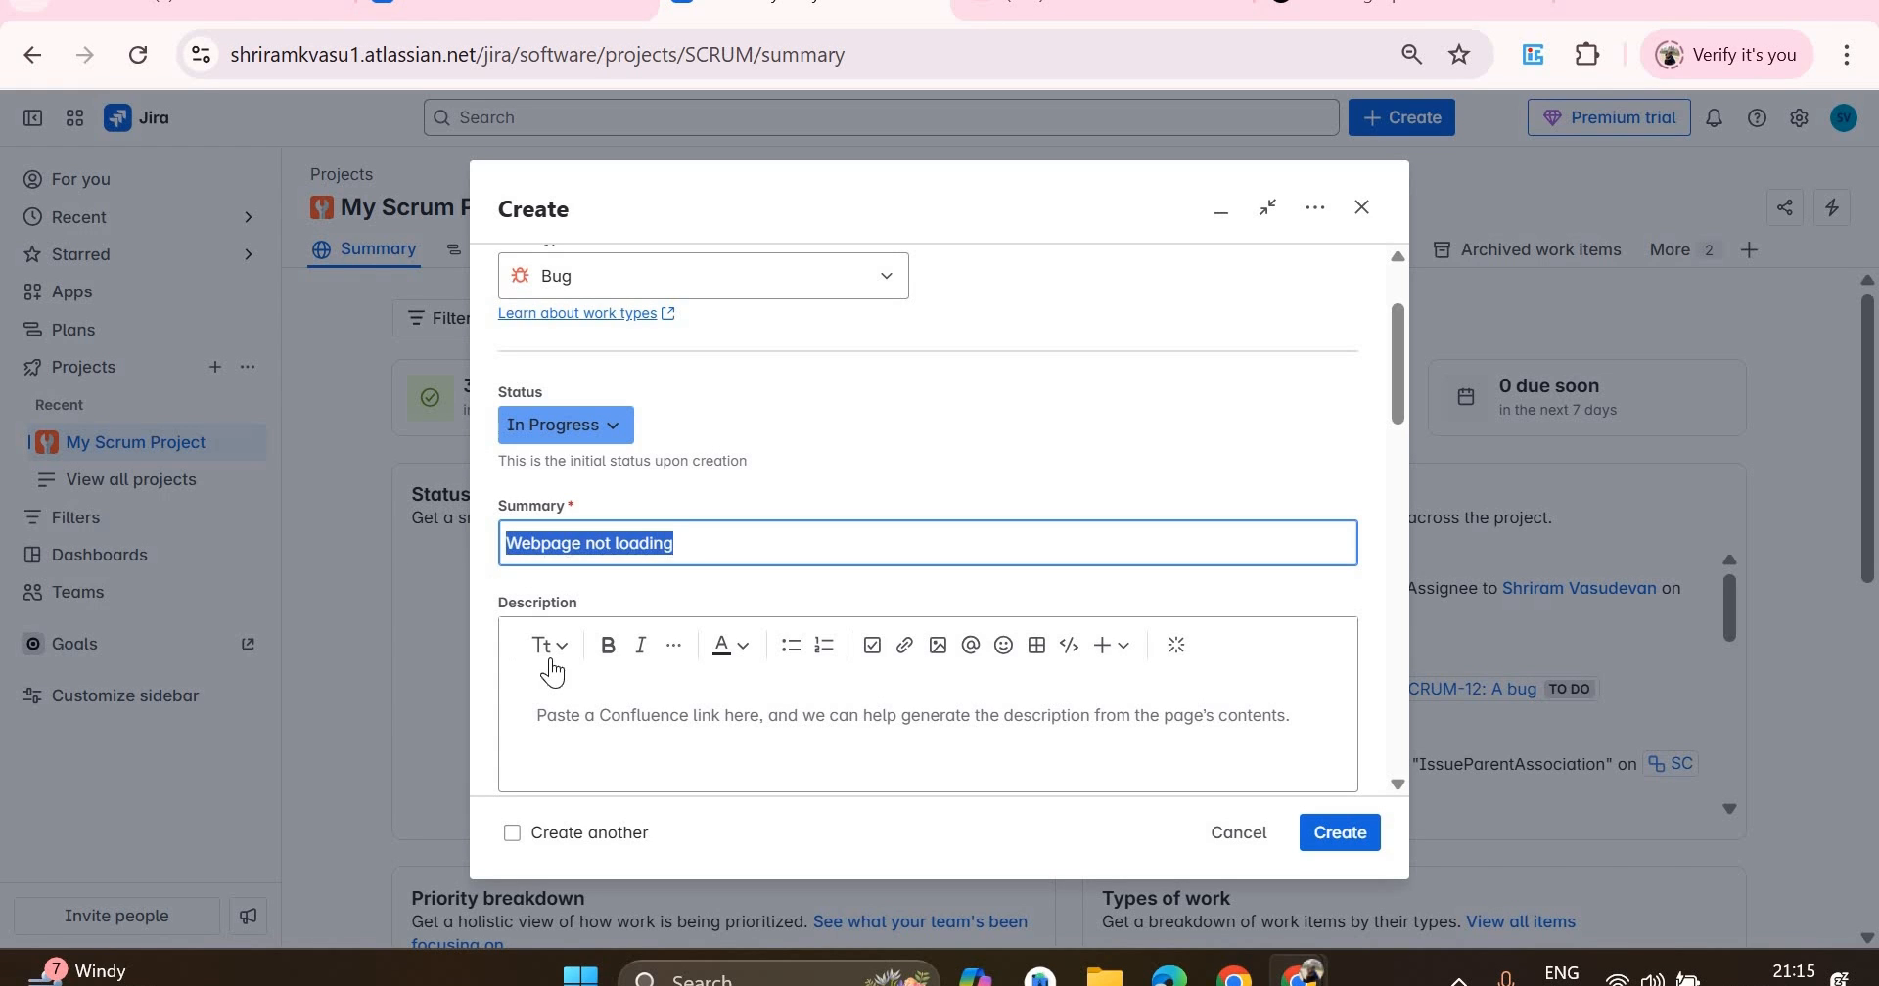
left_click(666, 730)
key("ctrl+v")
- Assign the bug to your own account and set its parent to the SCRUM-6 Website Redesign epic
scroll(785, 495, "down", 3)
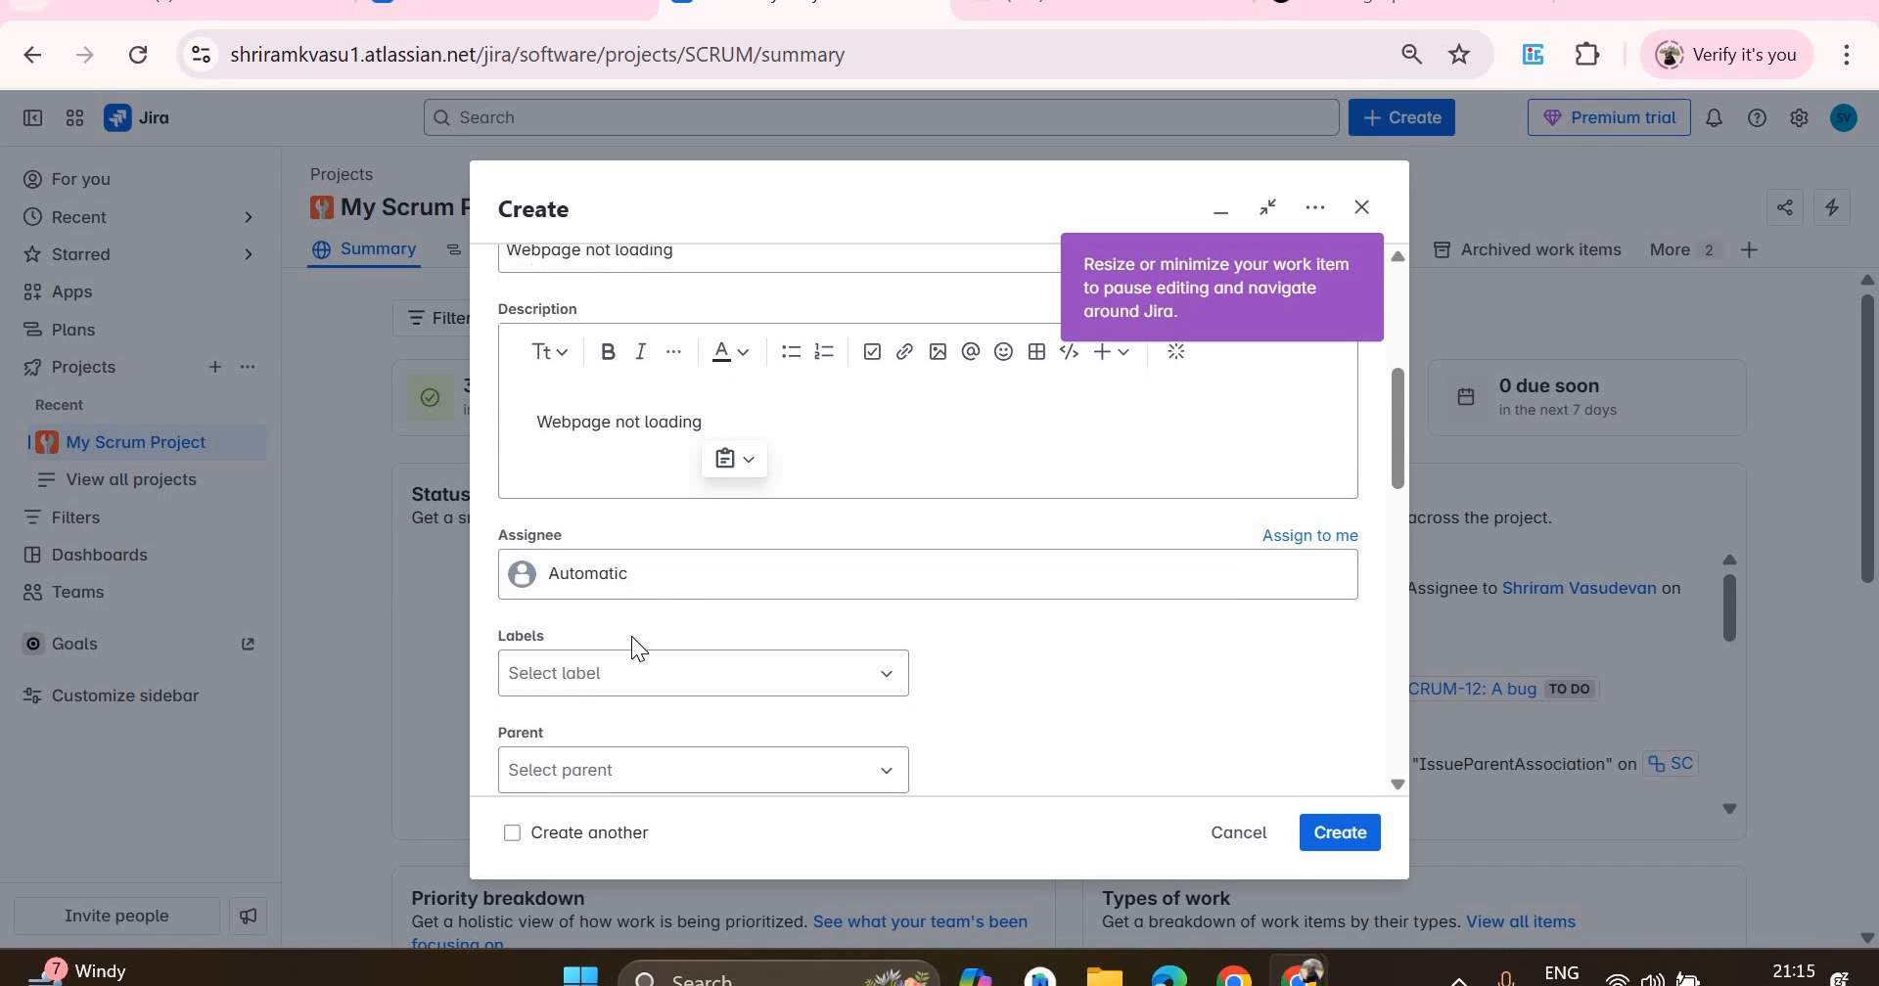
left_click(608, 577)
left_click(675, 693)
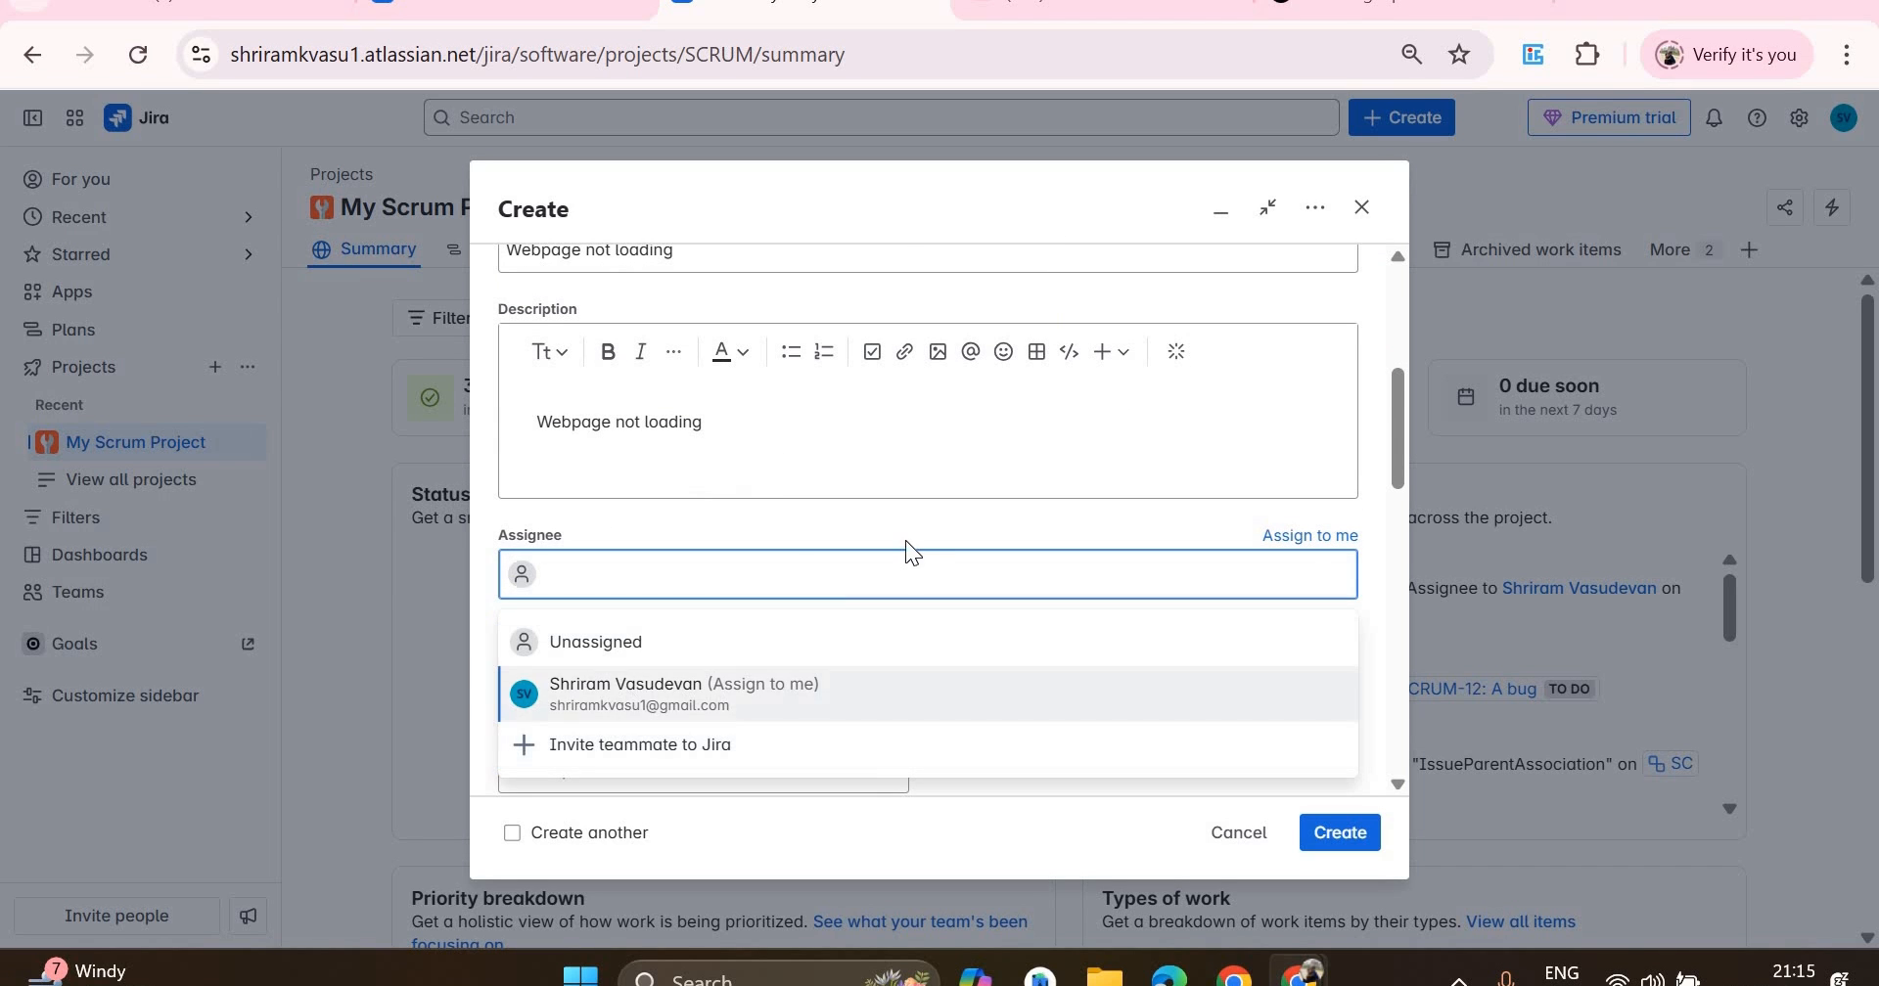
scroll(653, 541, "down", 2)
left_click(654, 538)
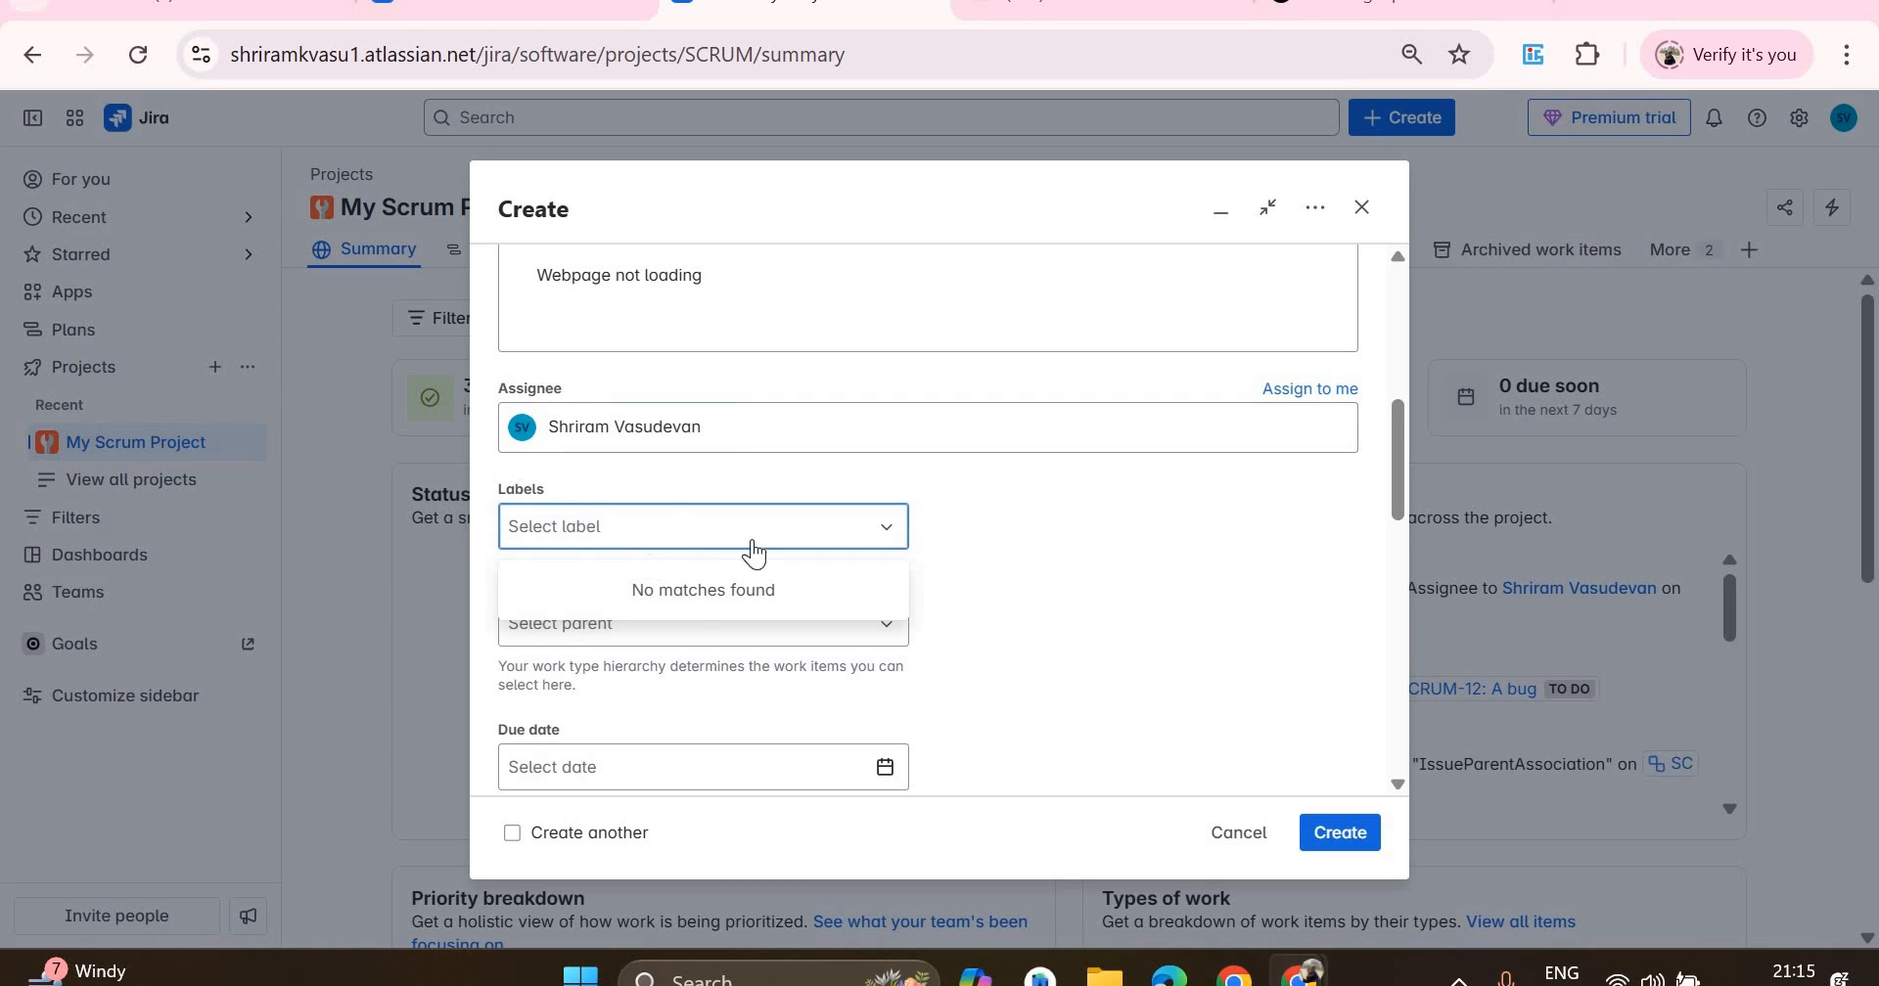
left_click(1055, 522)
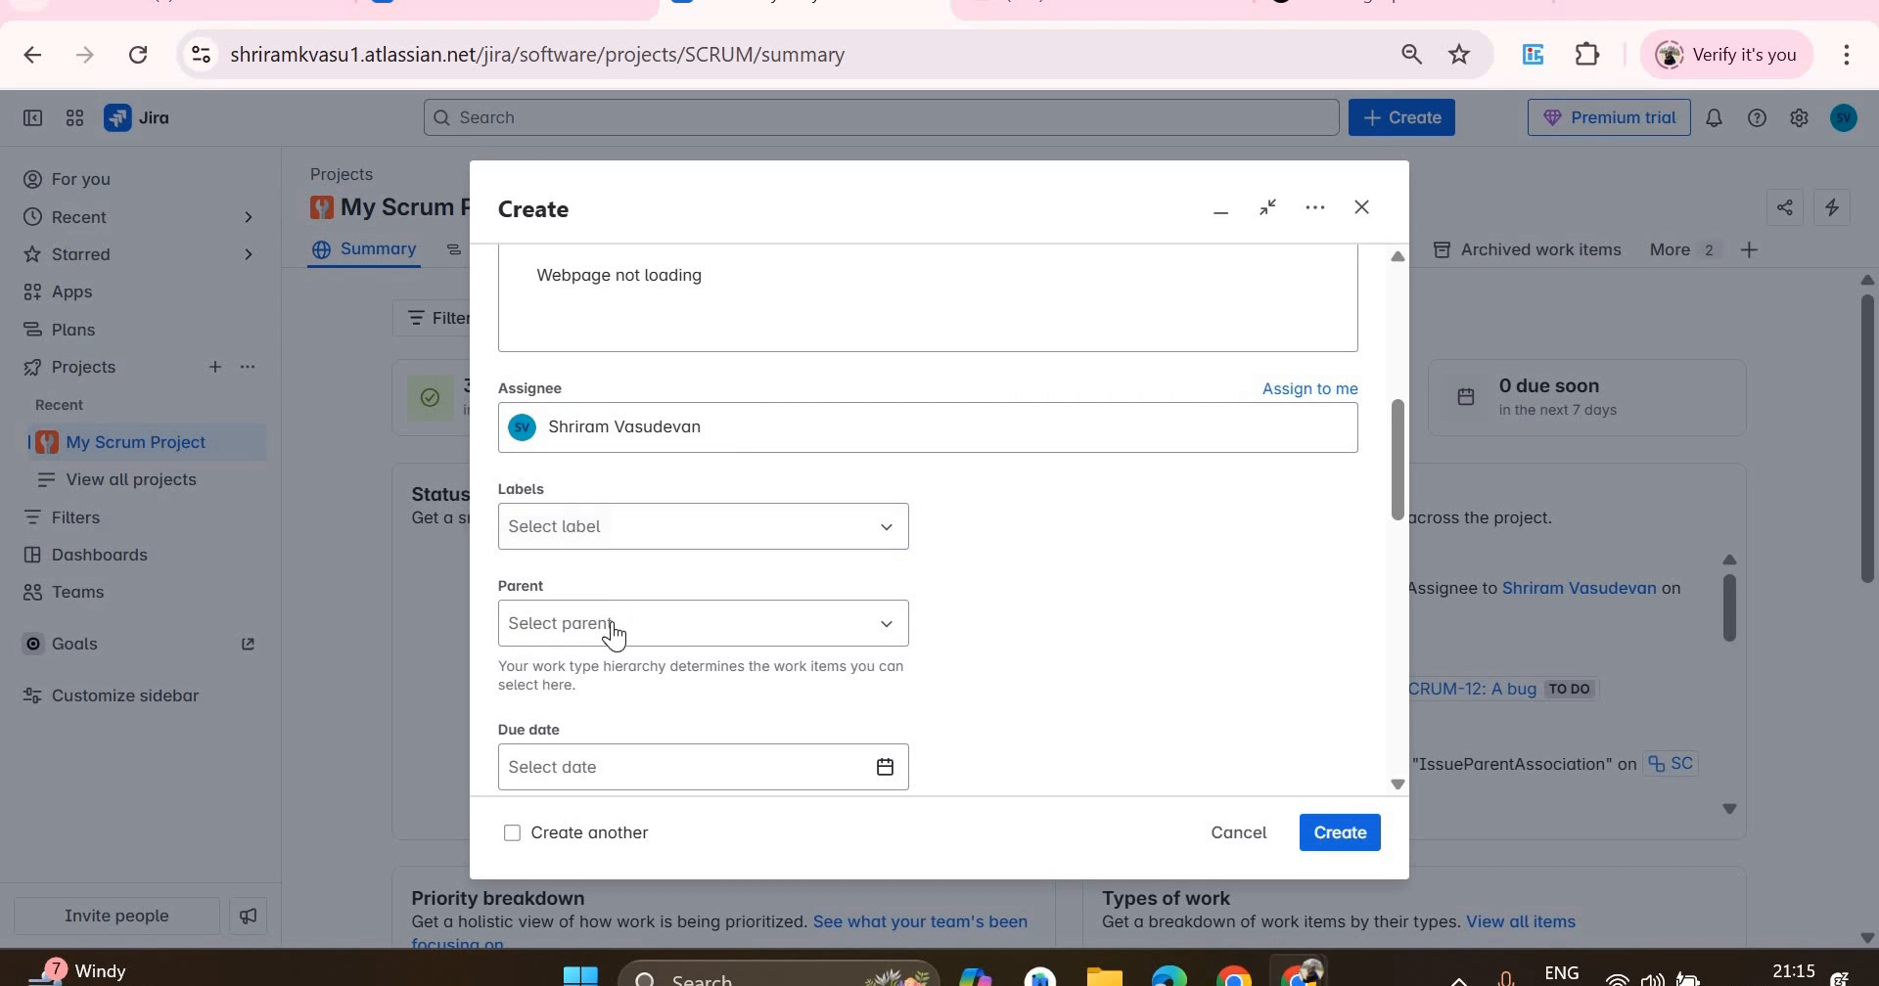
scroll(617, 613, "down", 2)
left_click(633, 475)
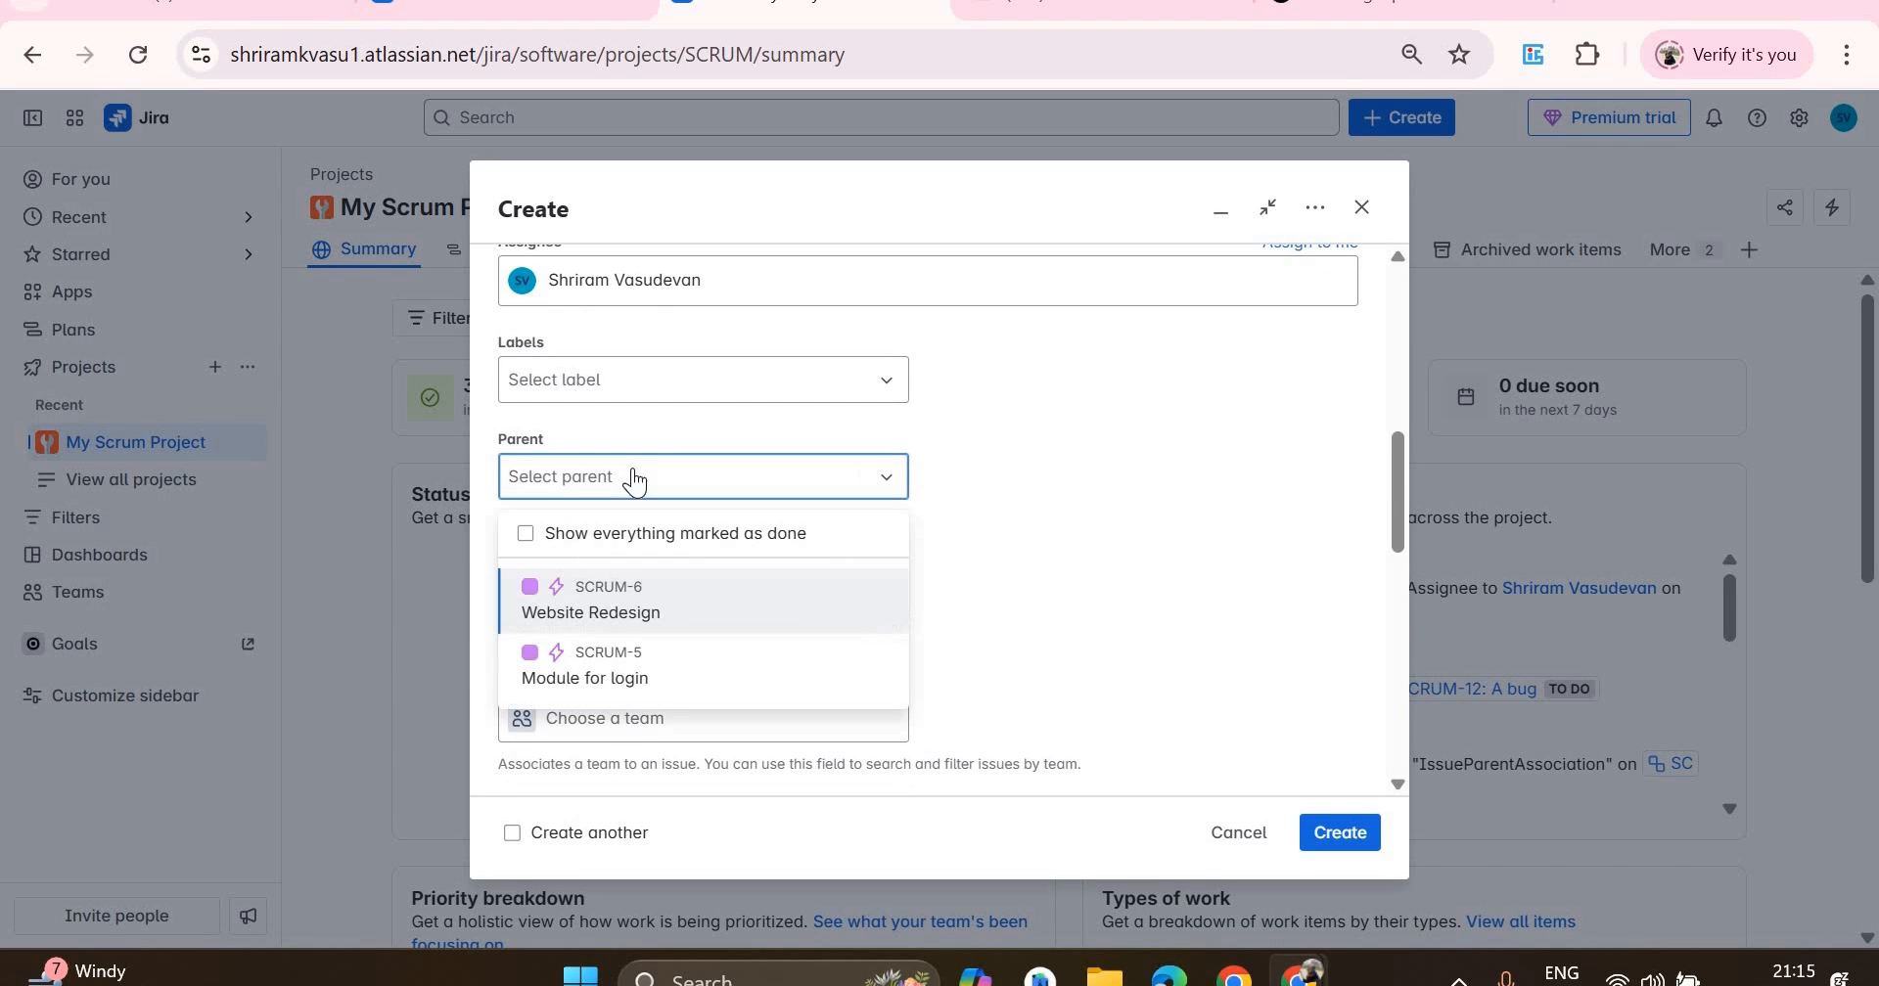
left_click(634, 616)
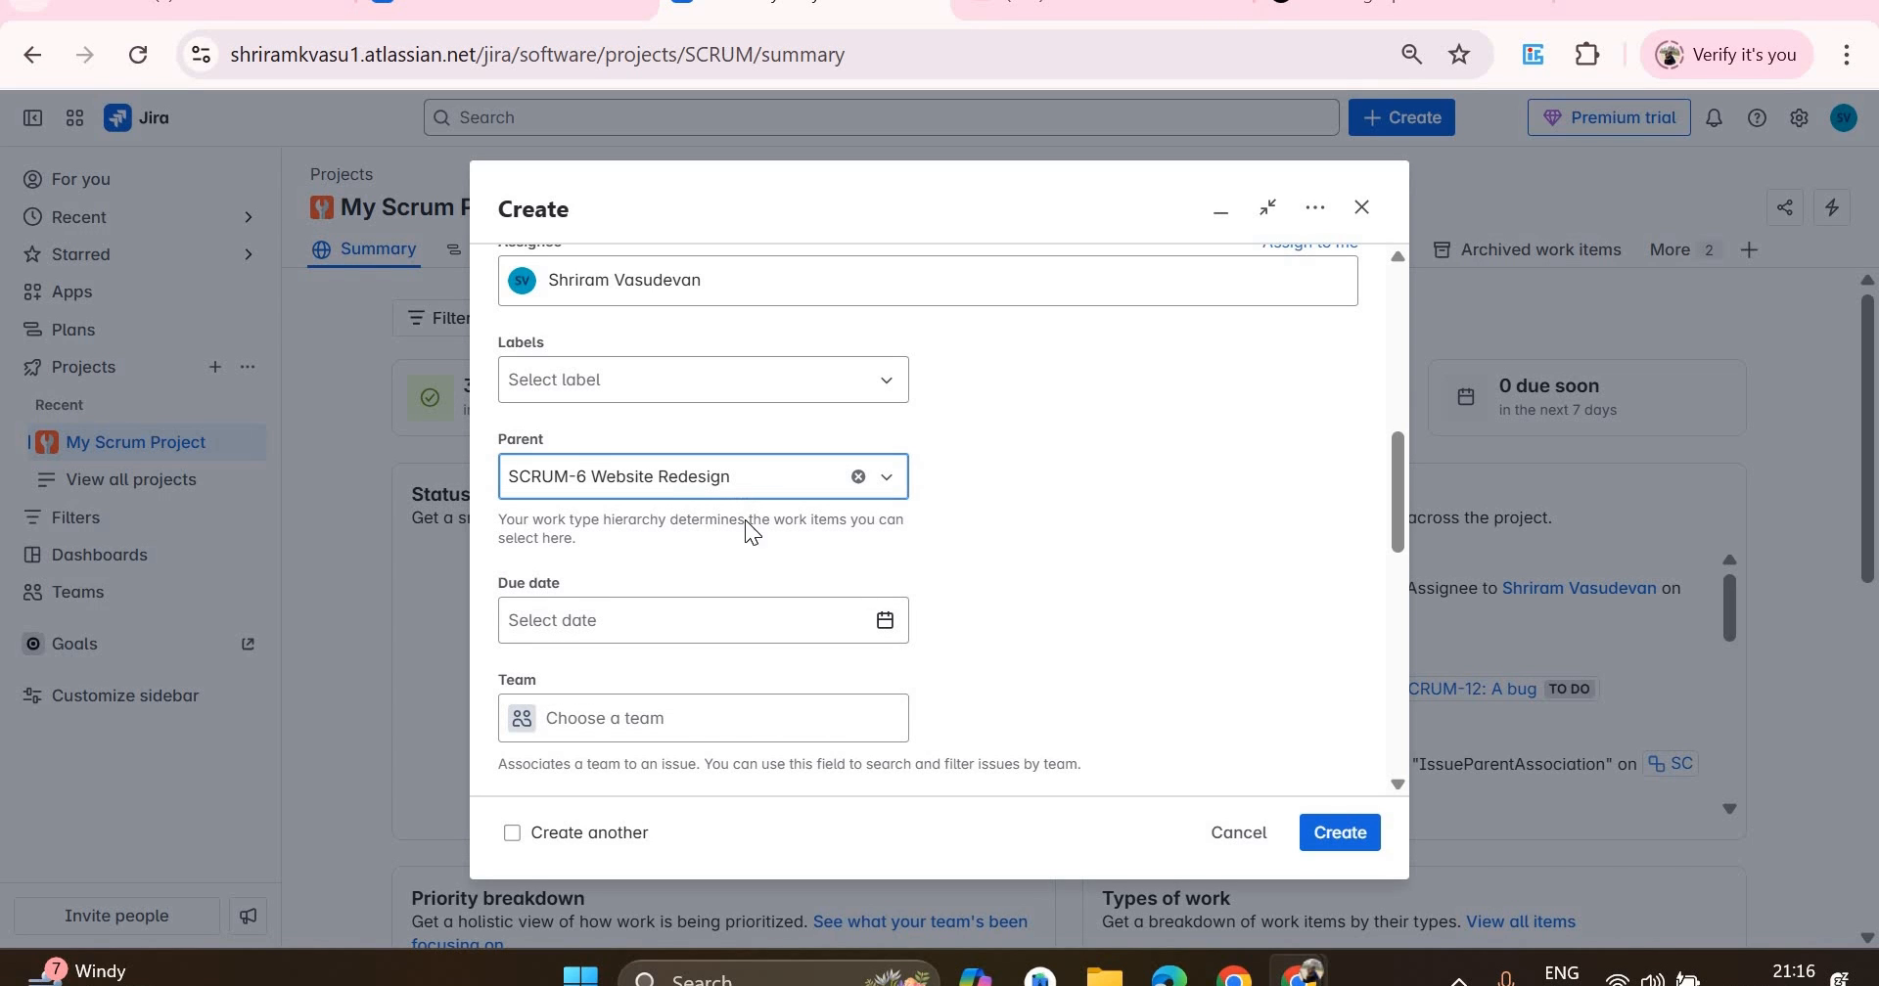
- Set the bug's due date to 5/30/2025 and its start date to 5/25/2025, leaving the team empty
scroll(940, 480, "down", 2)
left_click(885, 474)
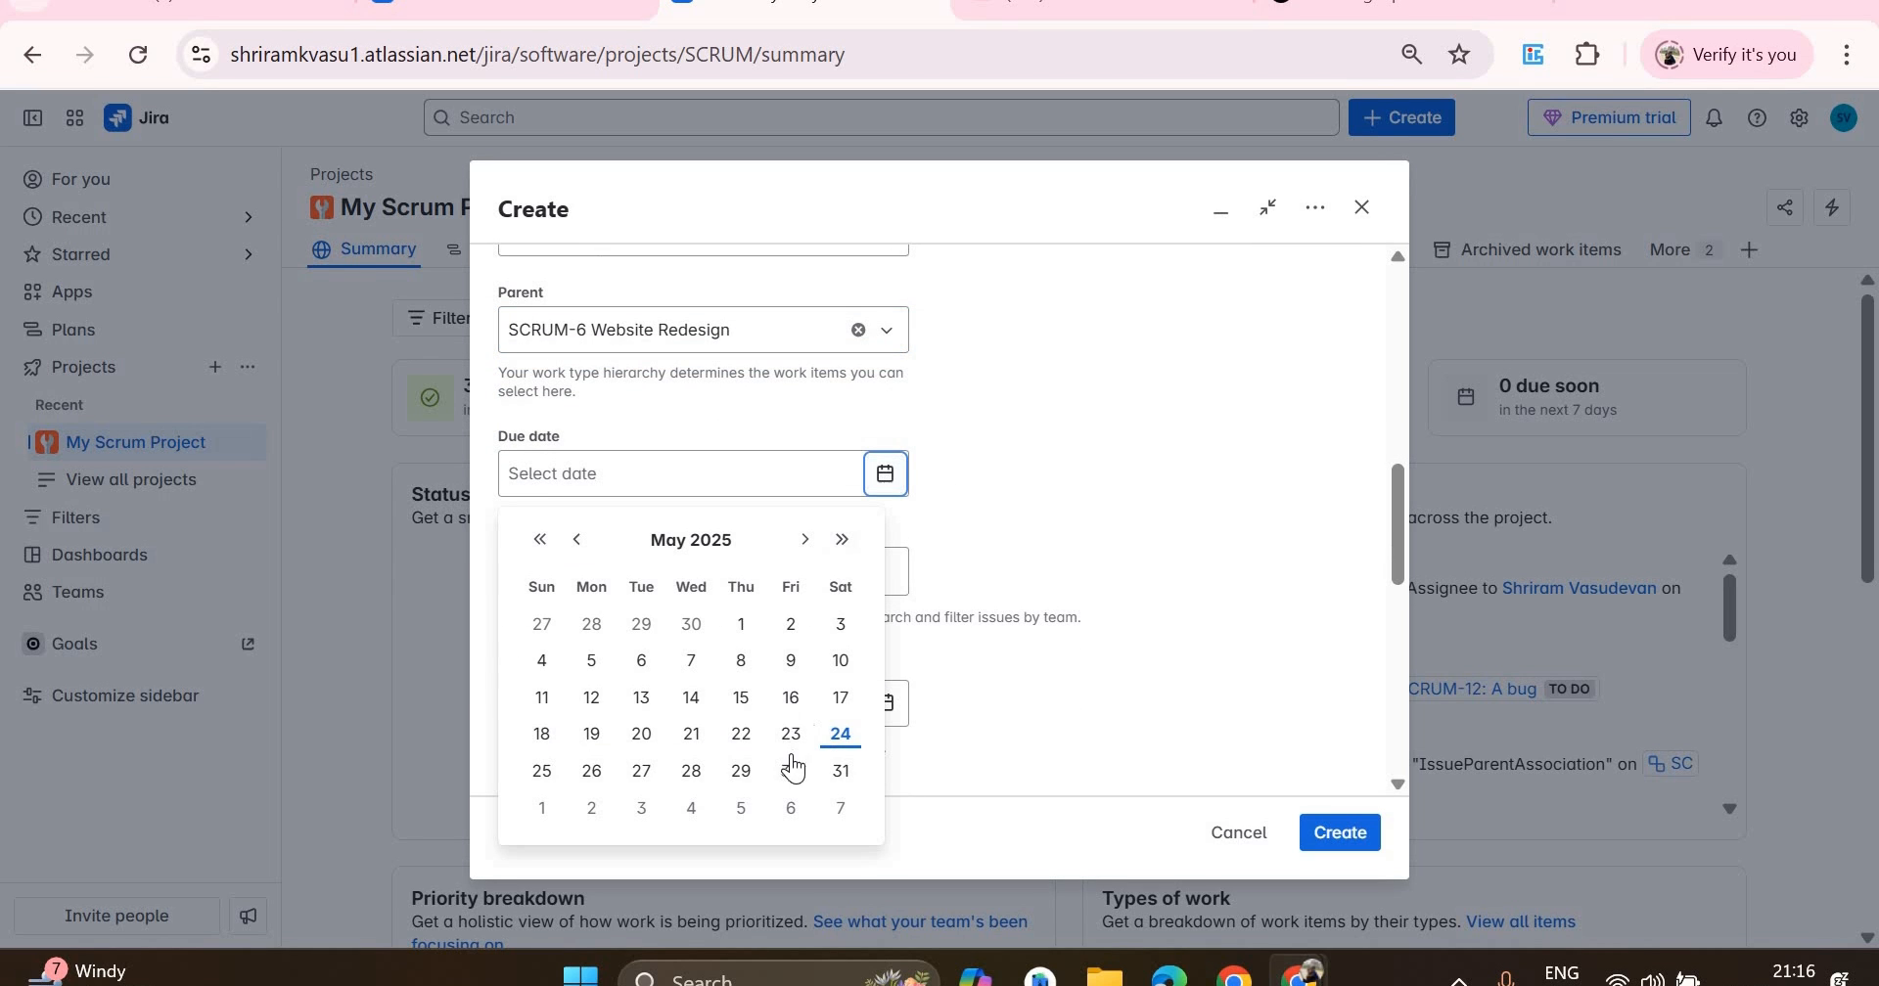
left_click(791, 770)
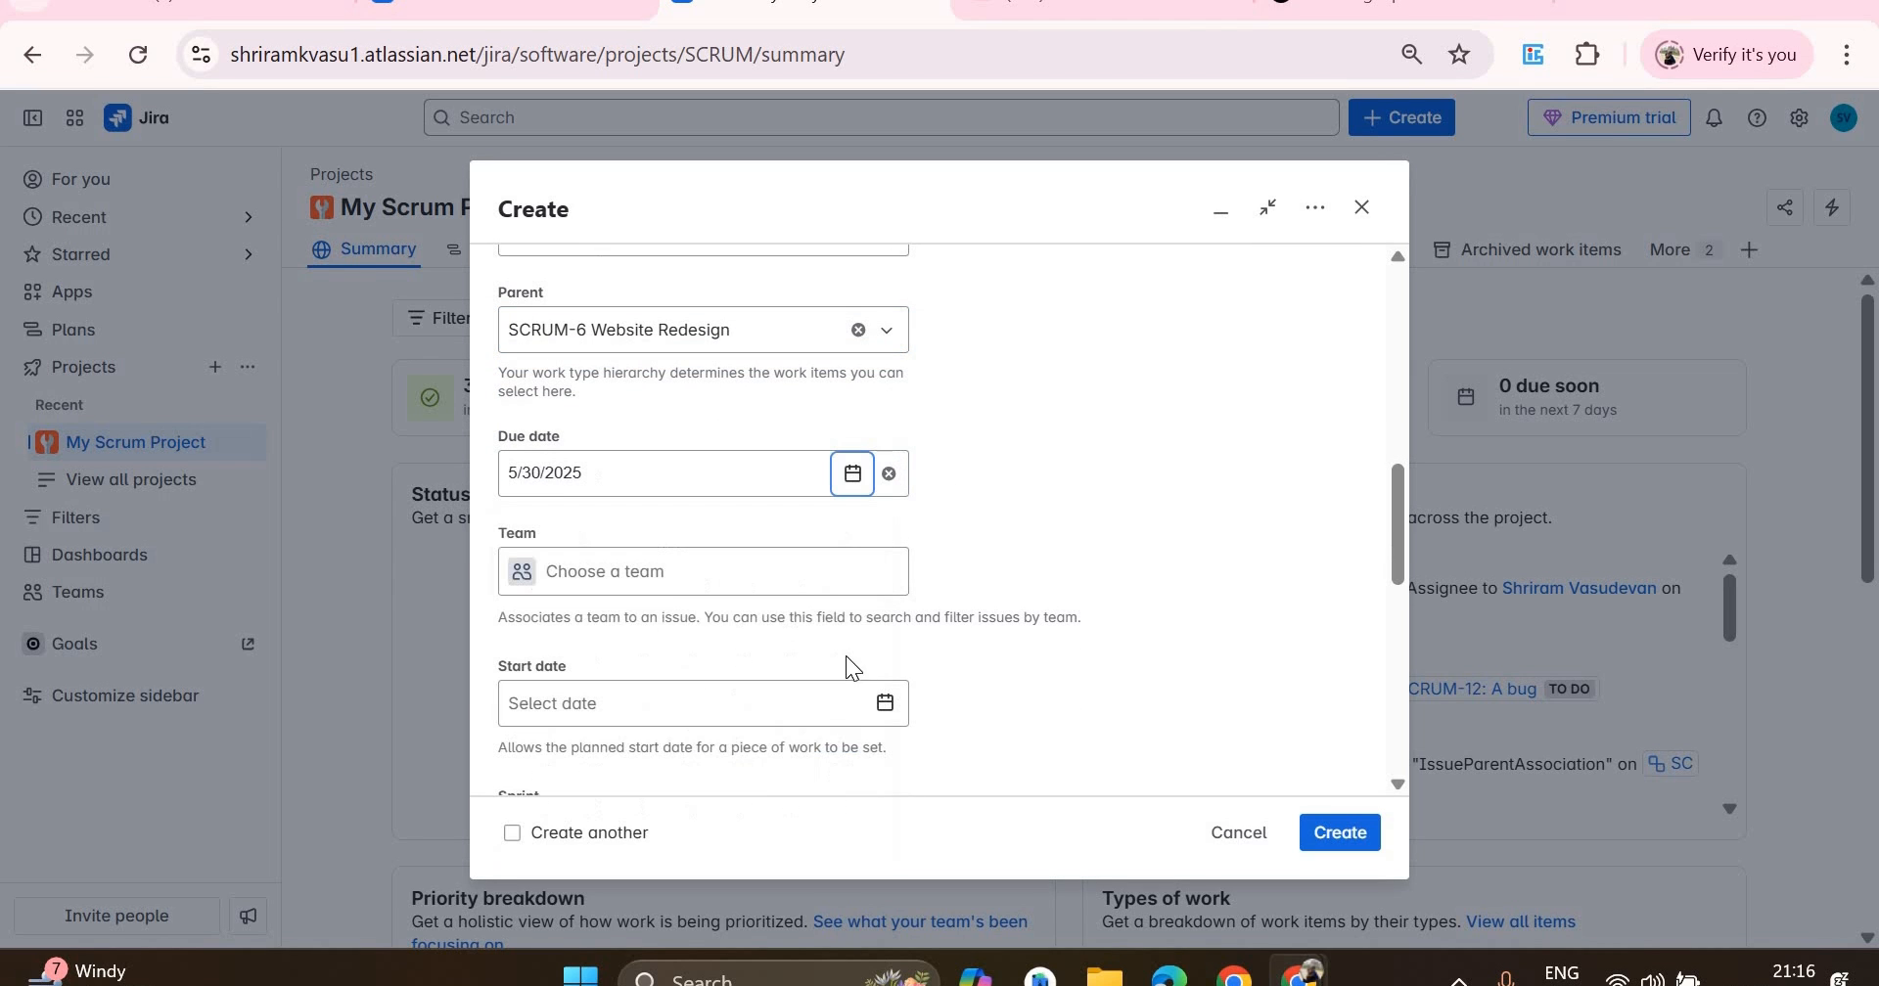
left_click(669, 597)
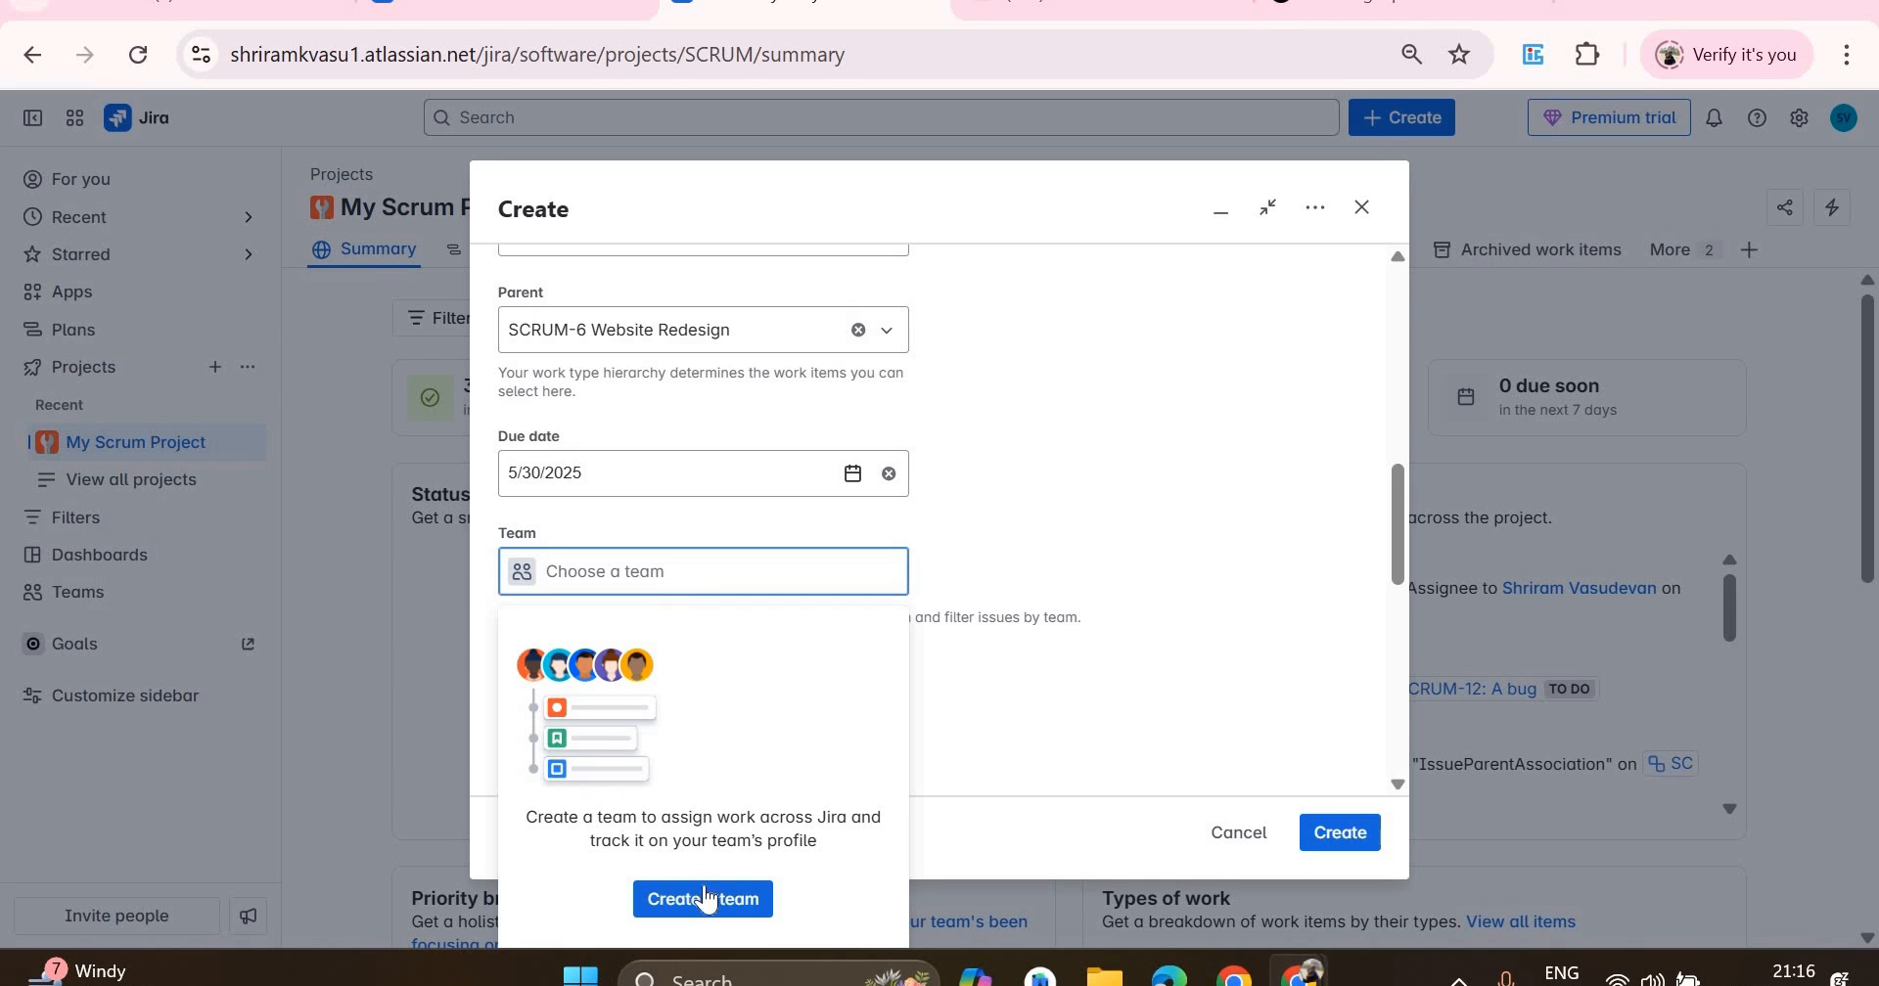
left_click(989, 563)
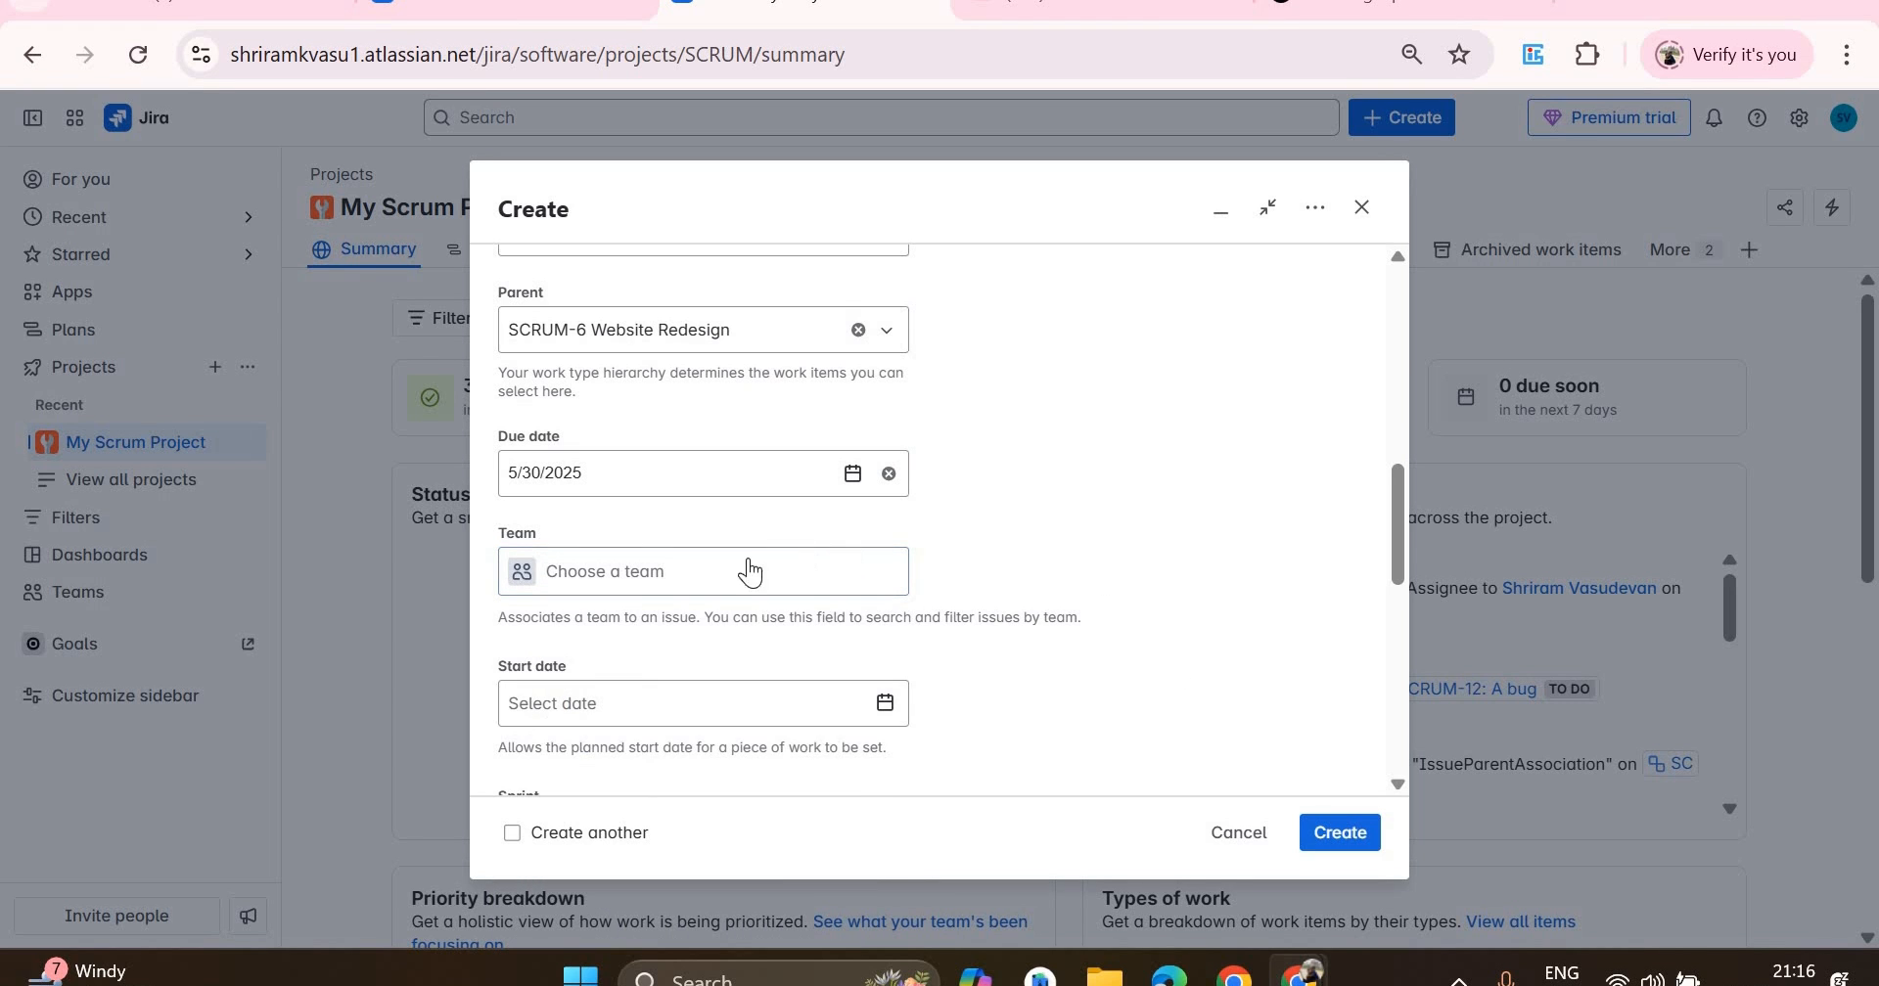
scroll(749, 572, "down", 3)
left_click(884, 409)
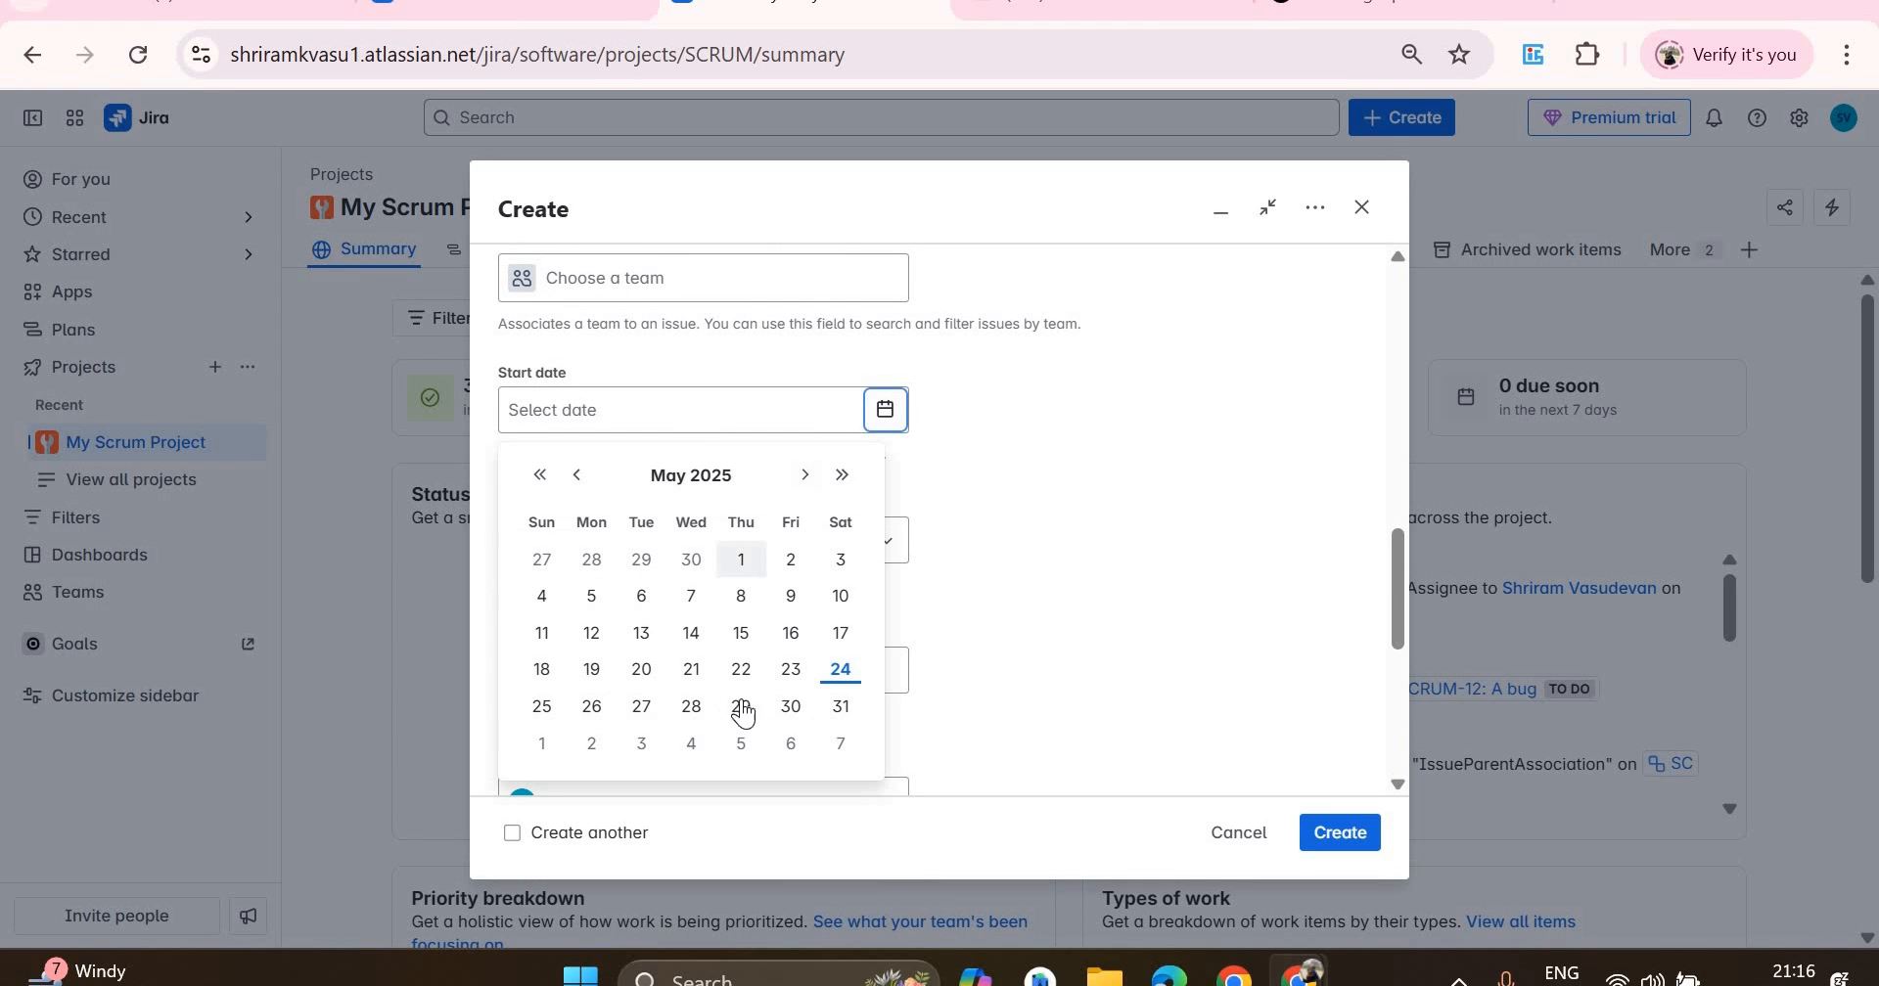
left_click(541, 706)
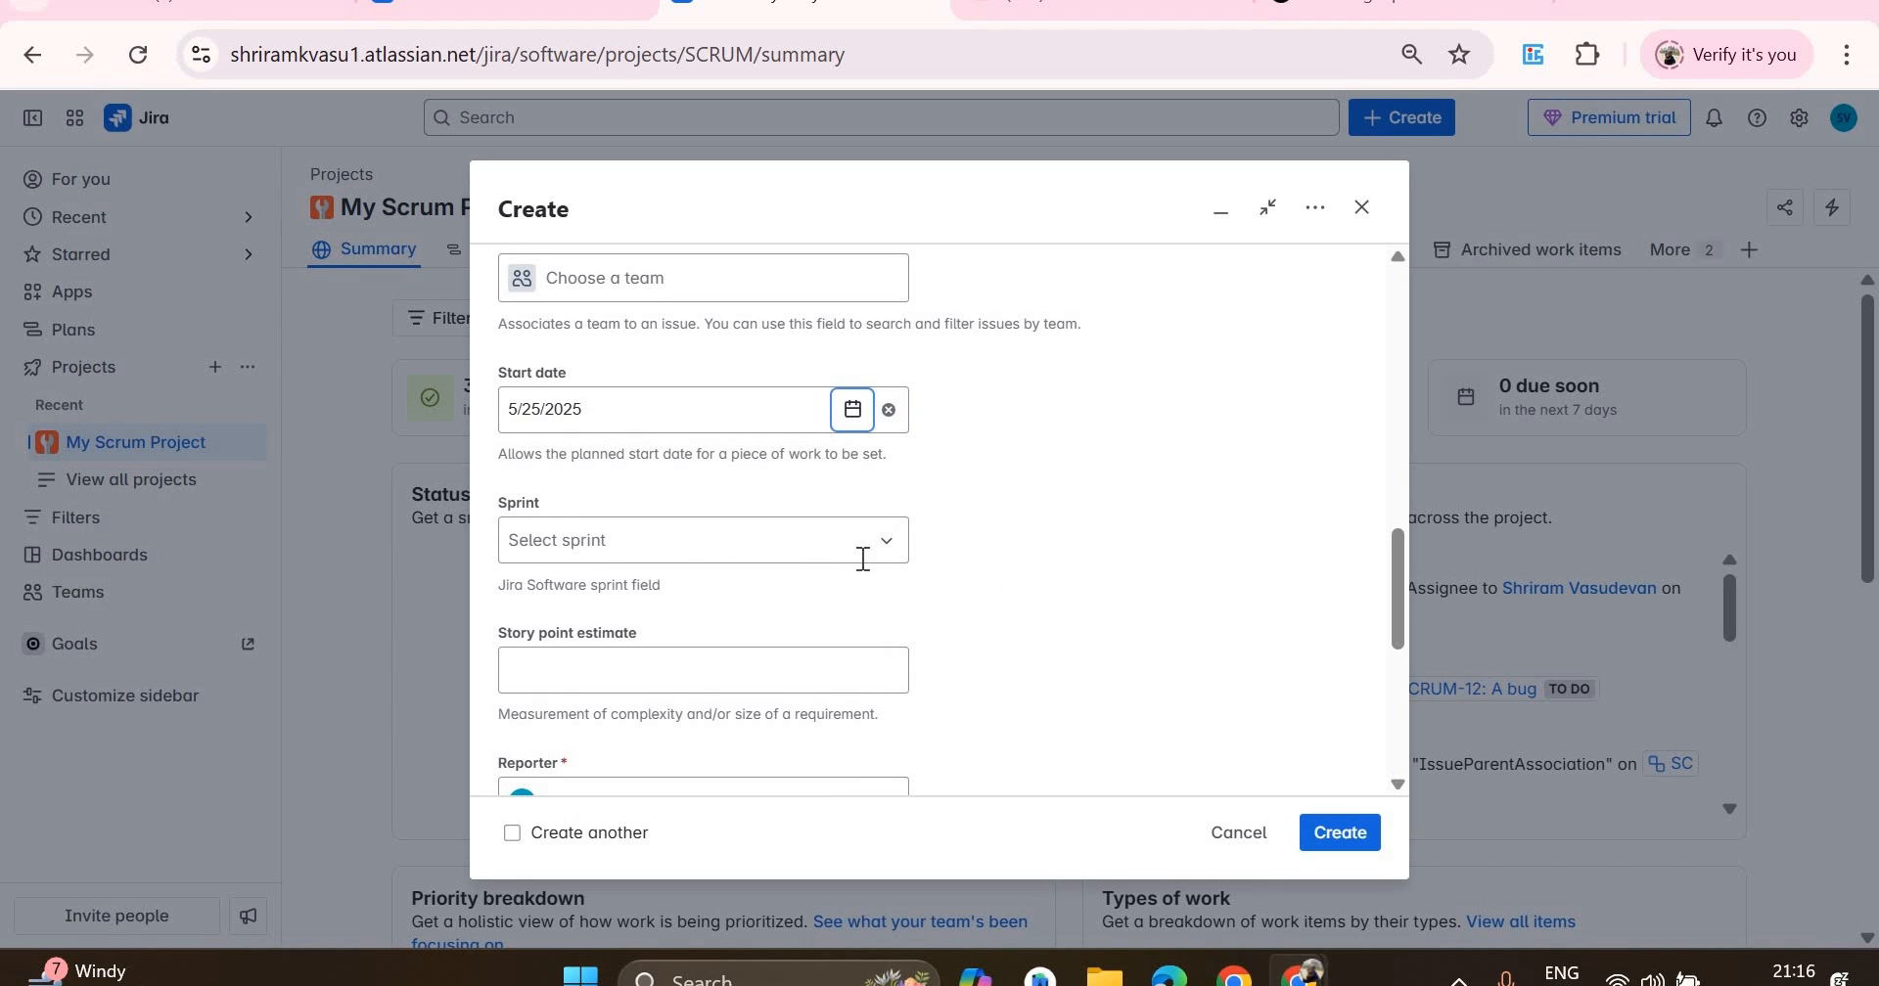
- Set the bug's story point estimate to 5 and create the work item
scroll(863, 559, "down", 2)
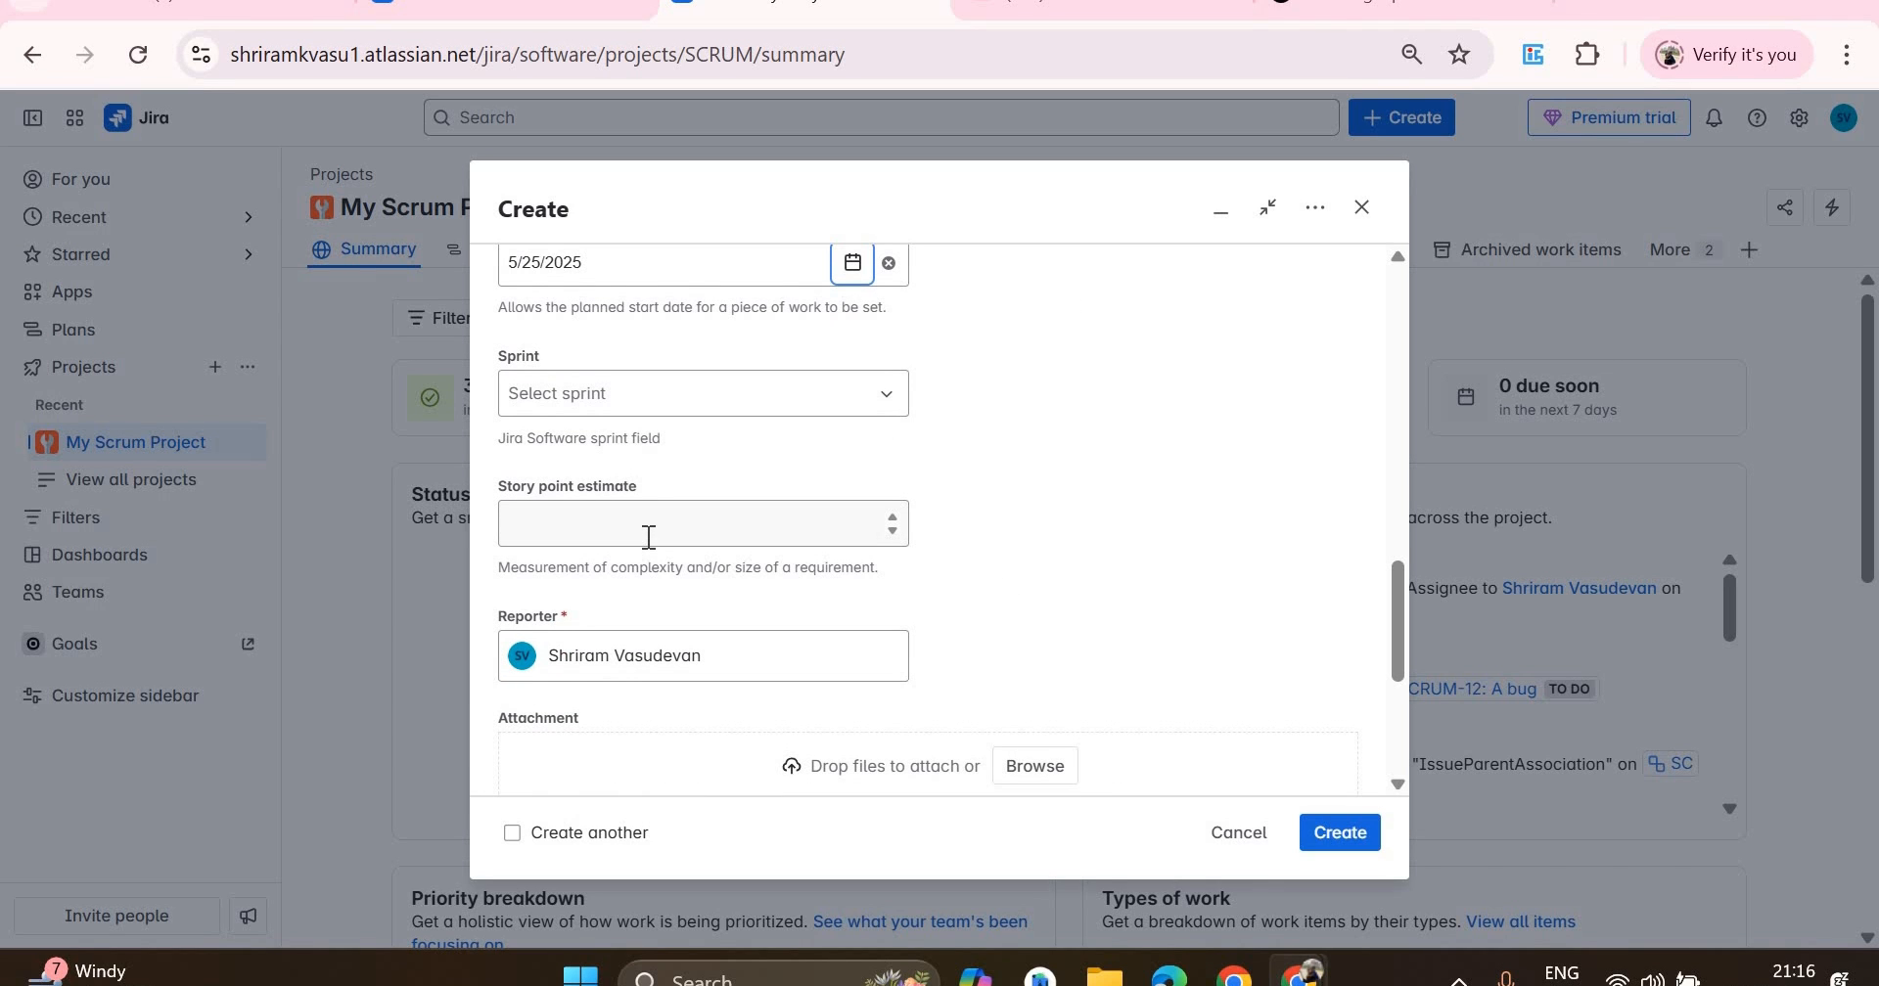
left_click(648, 537)
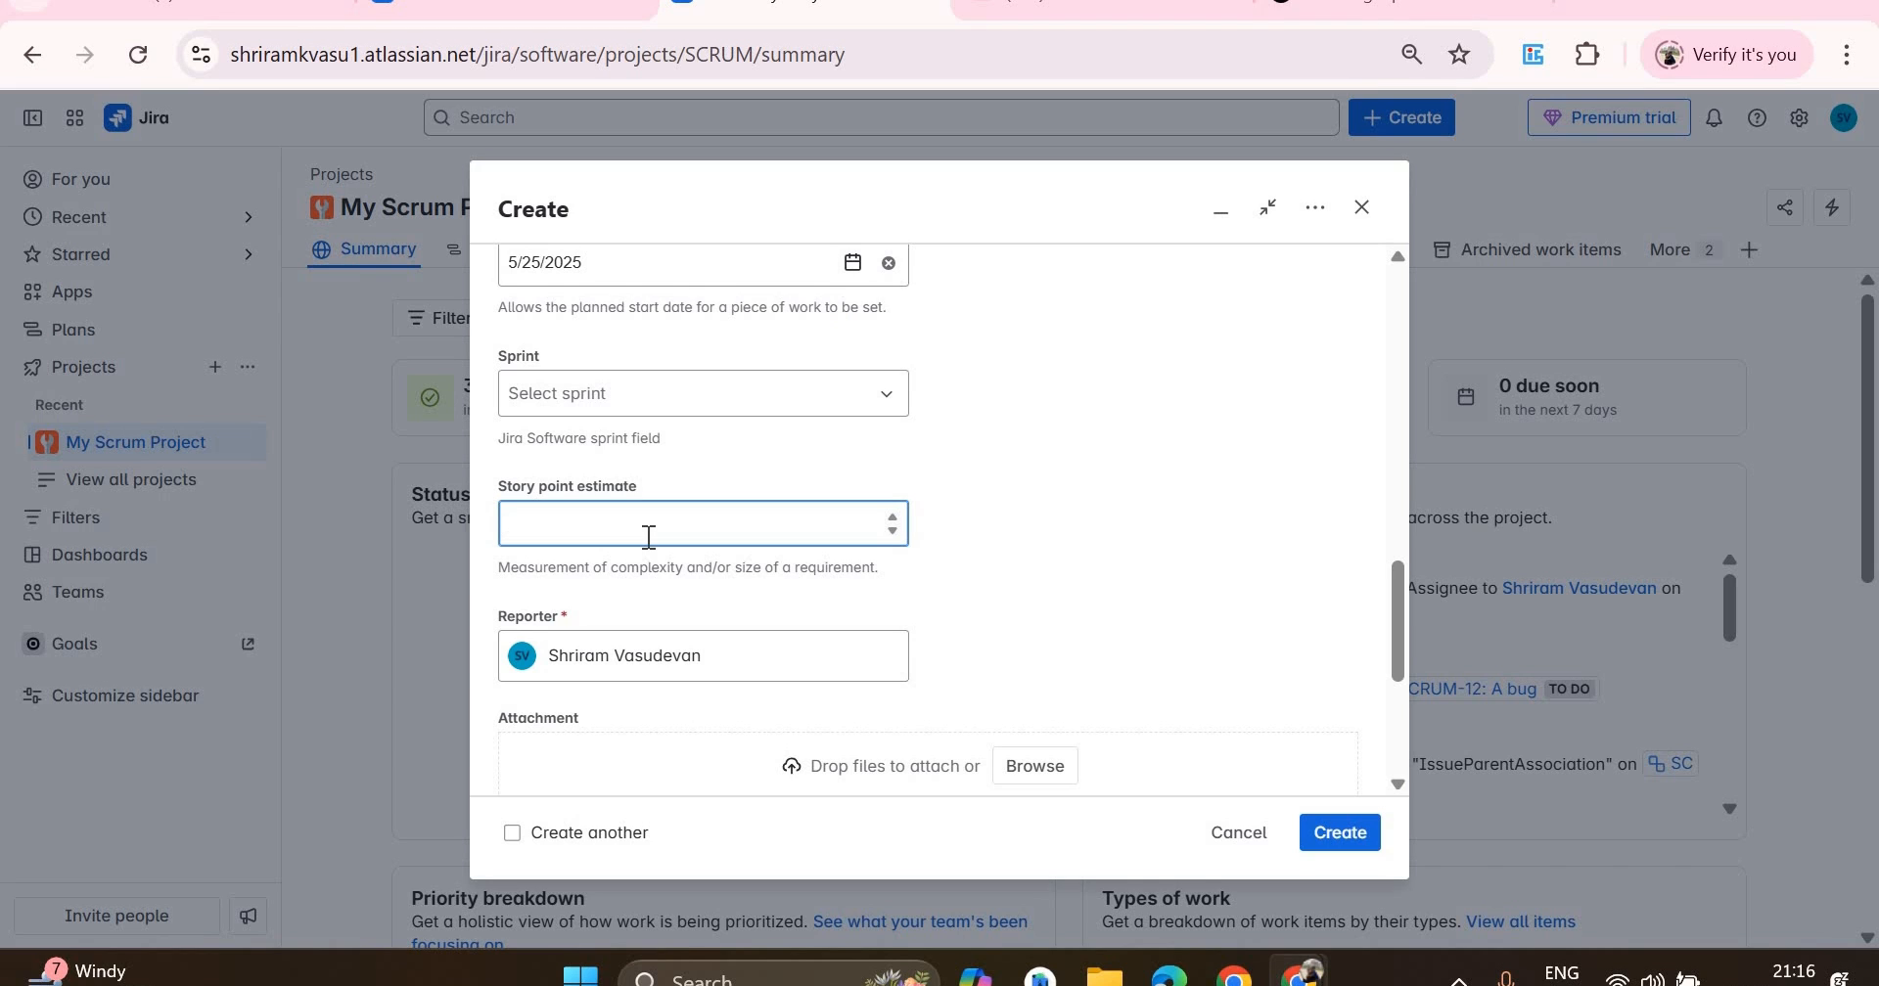
type("5")
scroll(645, 441, "down", 2)
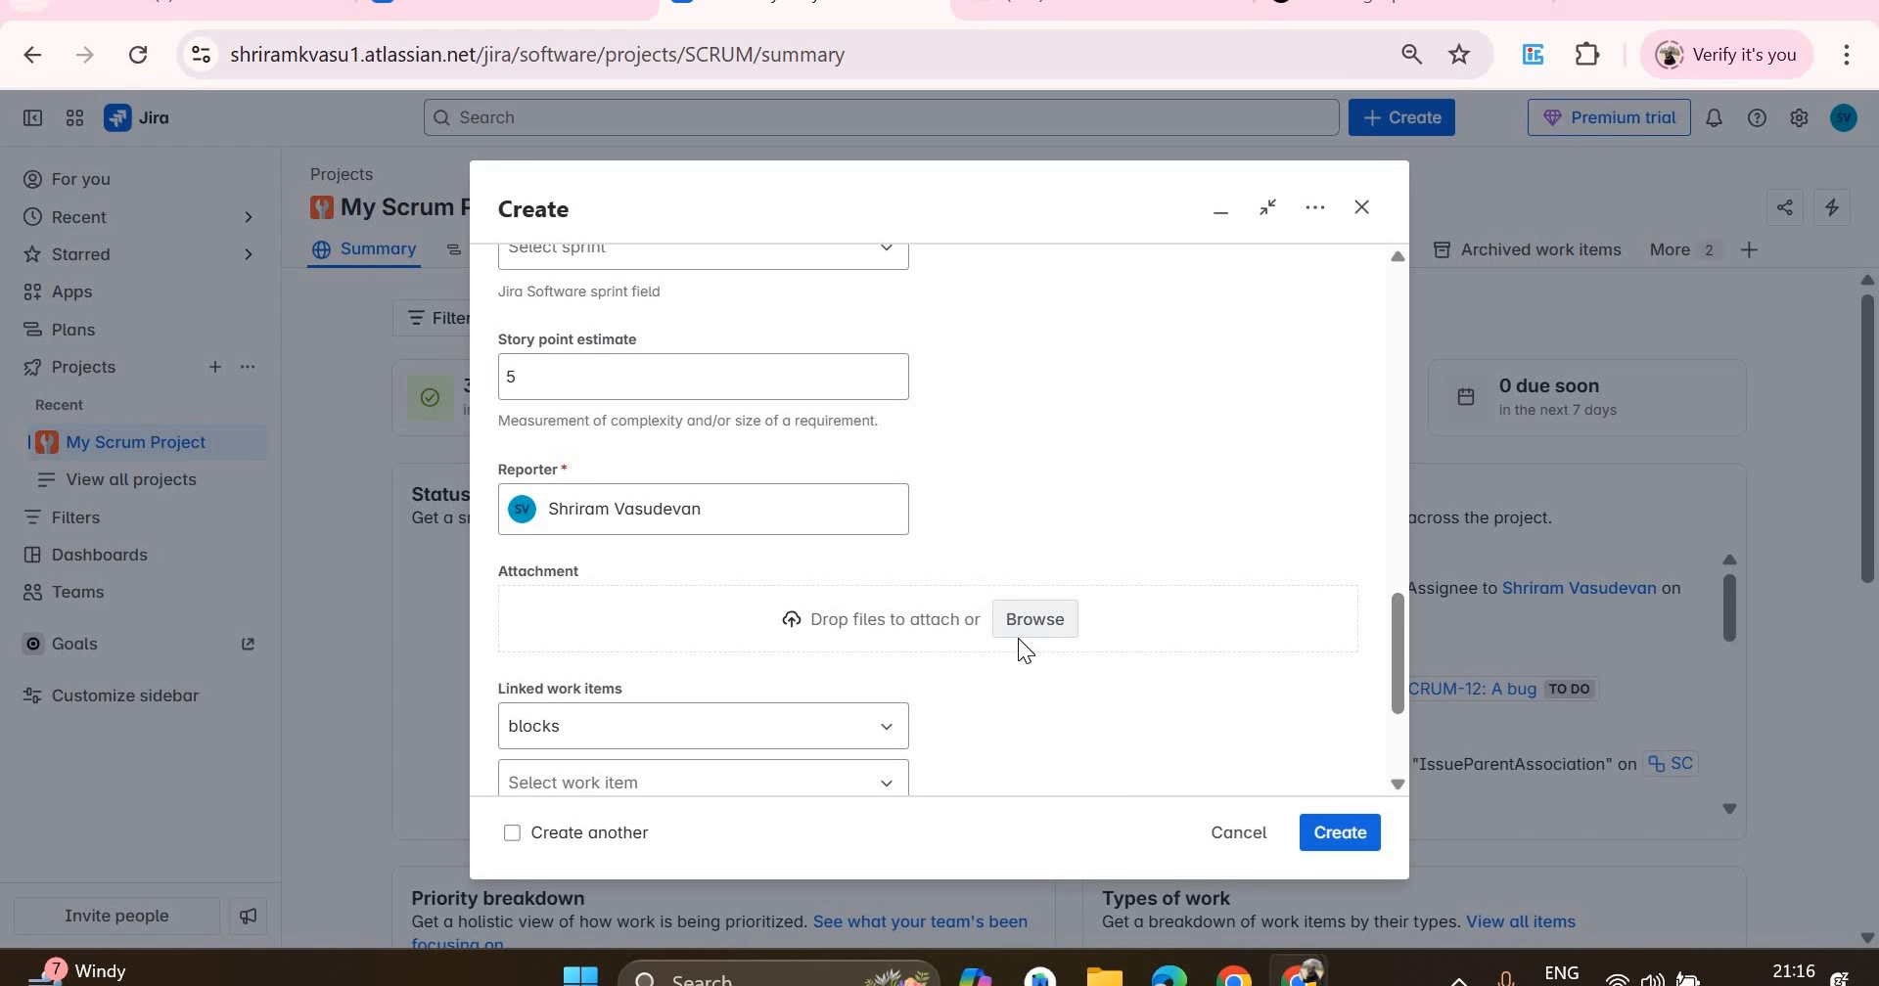
scroll(1024, 655, "down", 3)
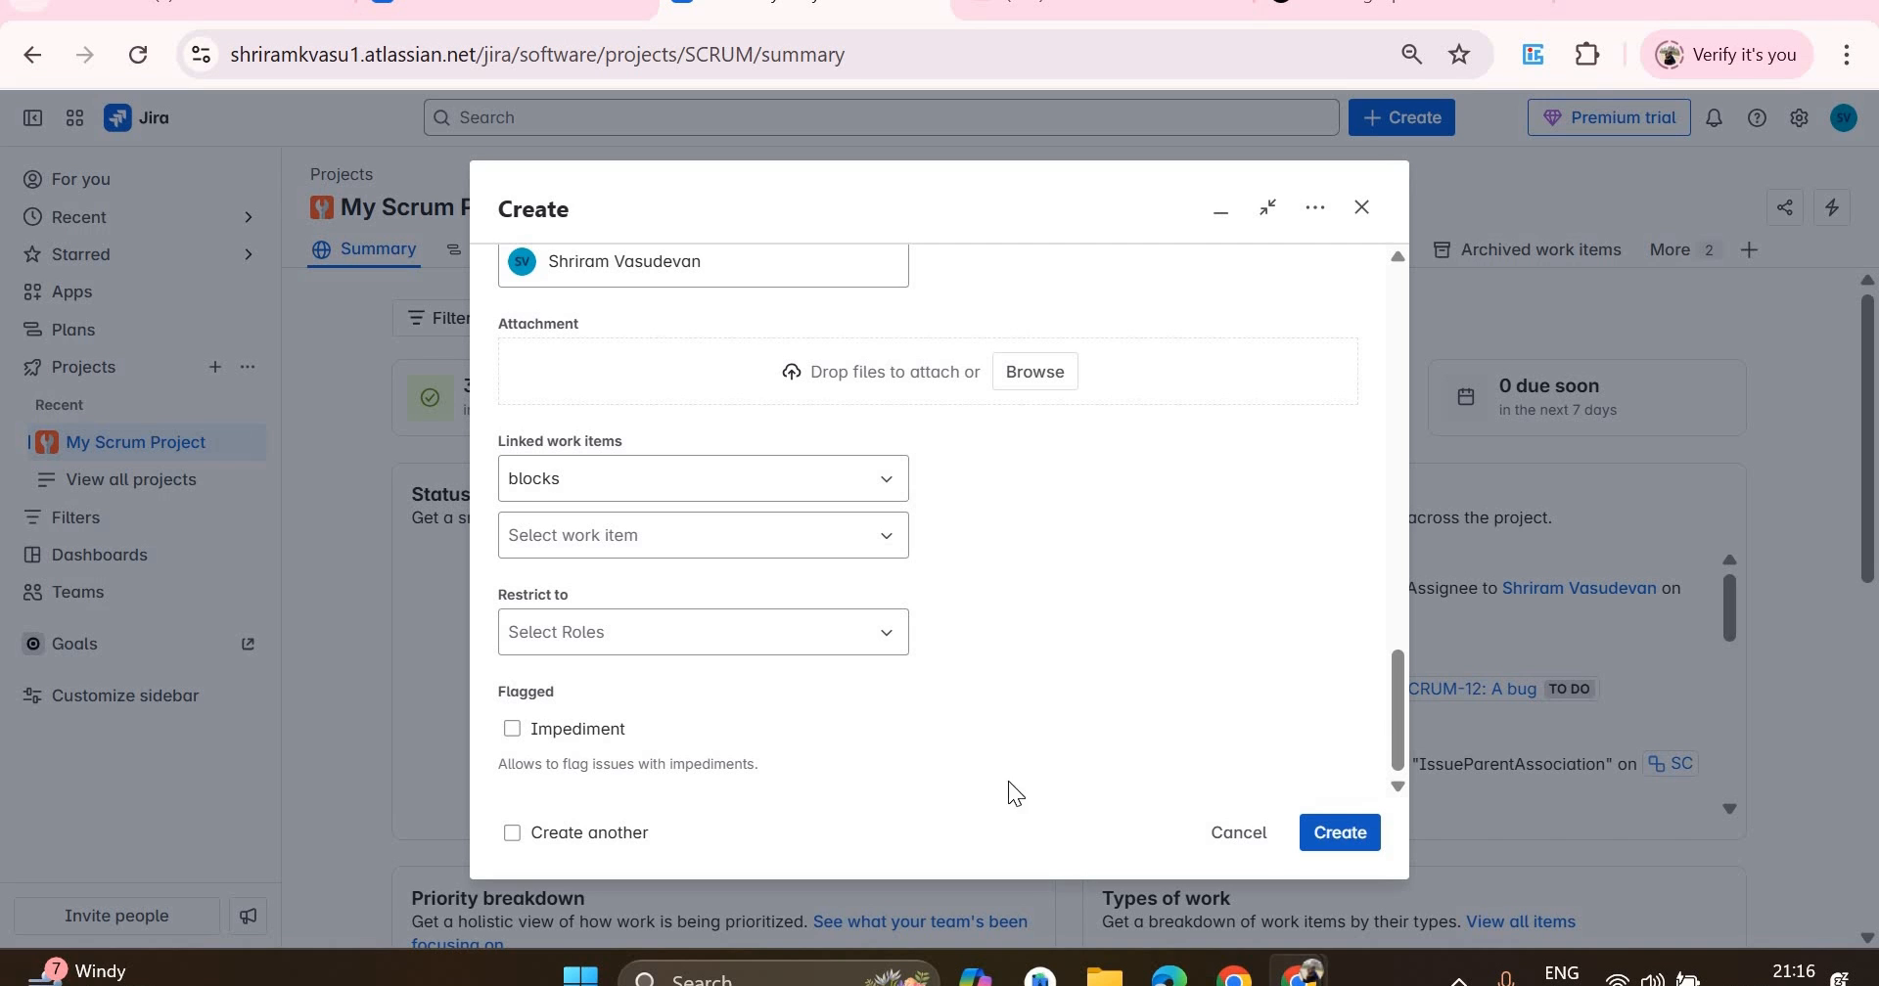
left_click(1336, 839)
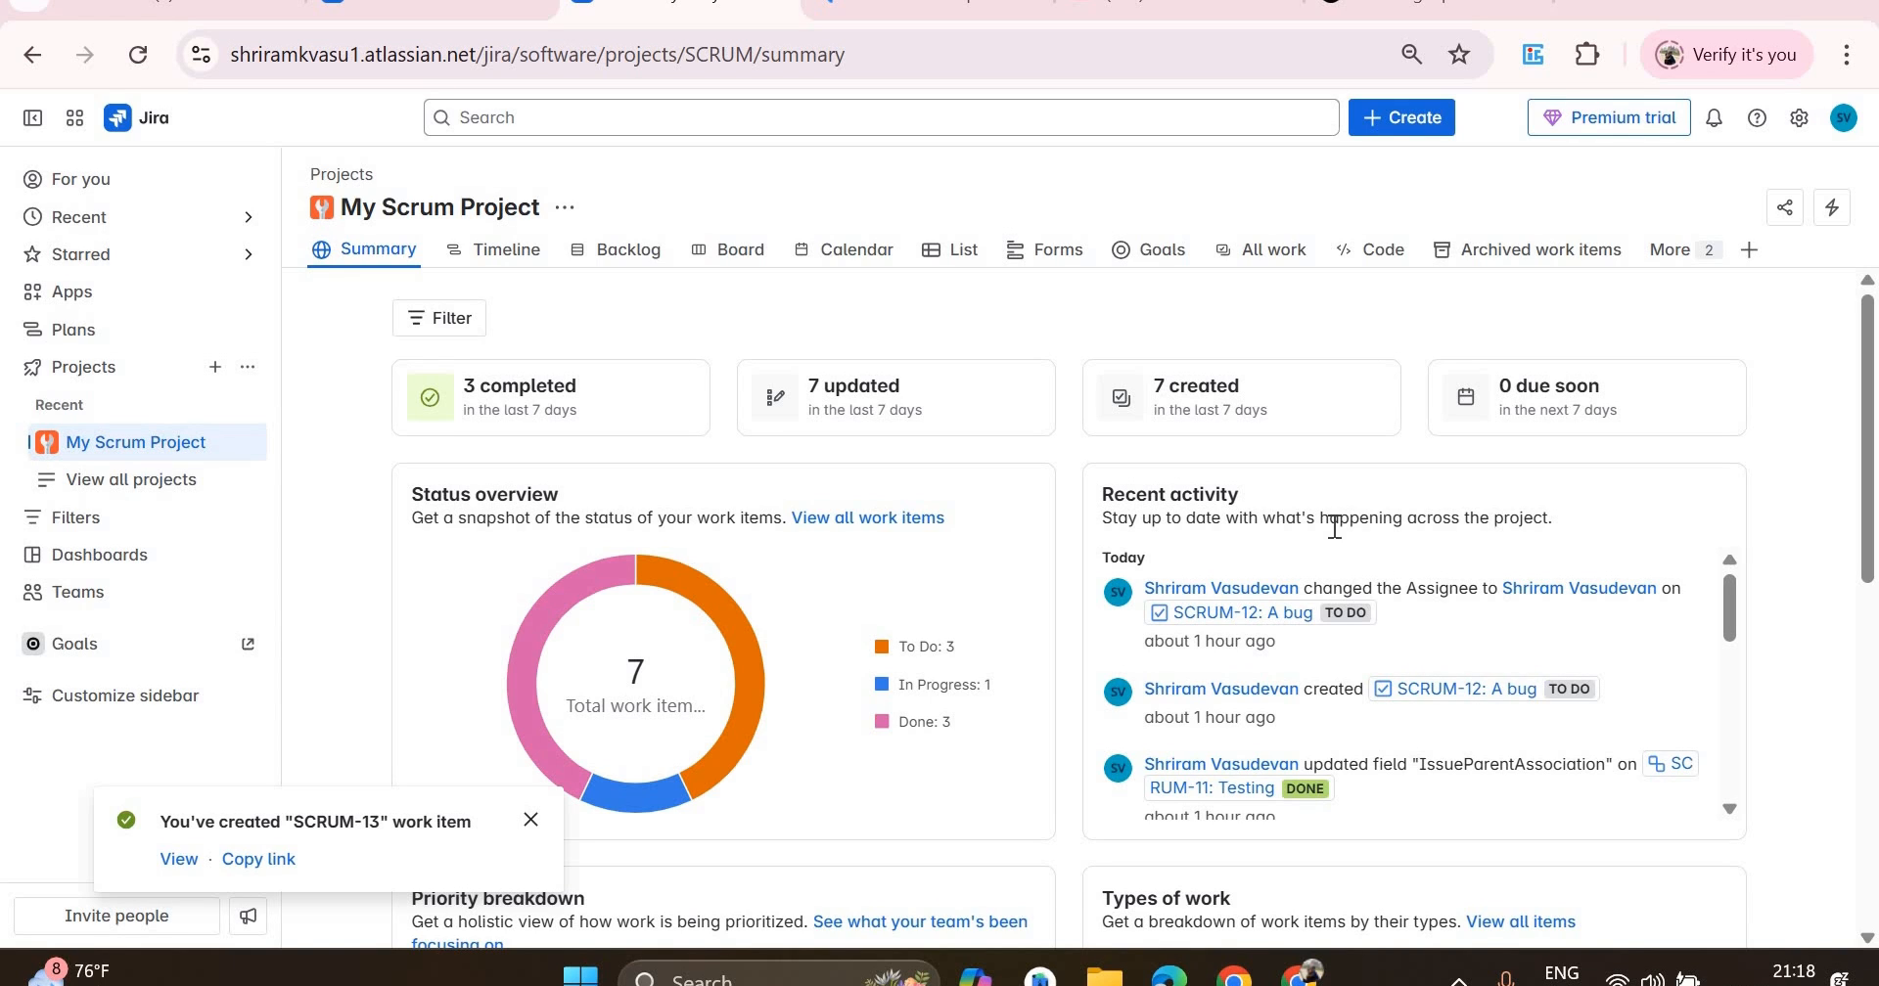
- Start another new work item in My Scrum Project with the work type Task
left_click(1399, 120)
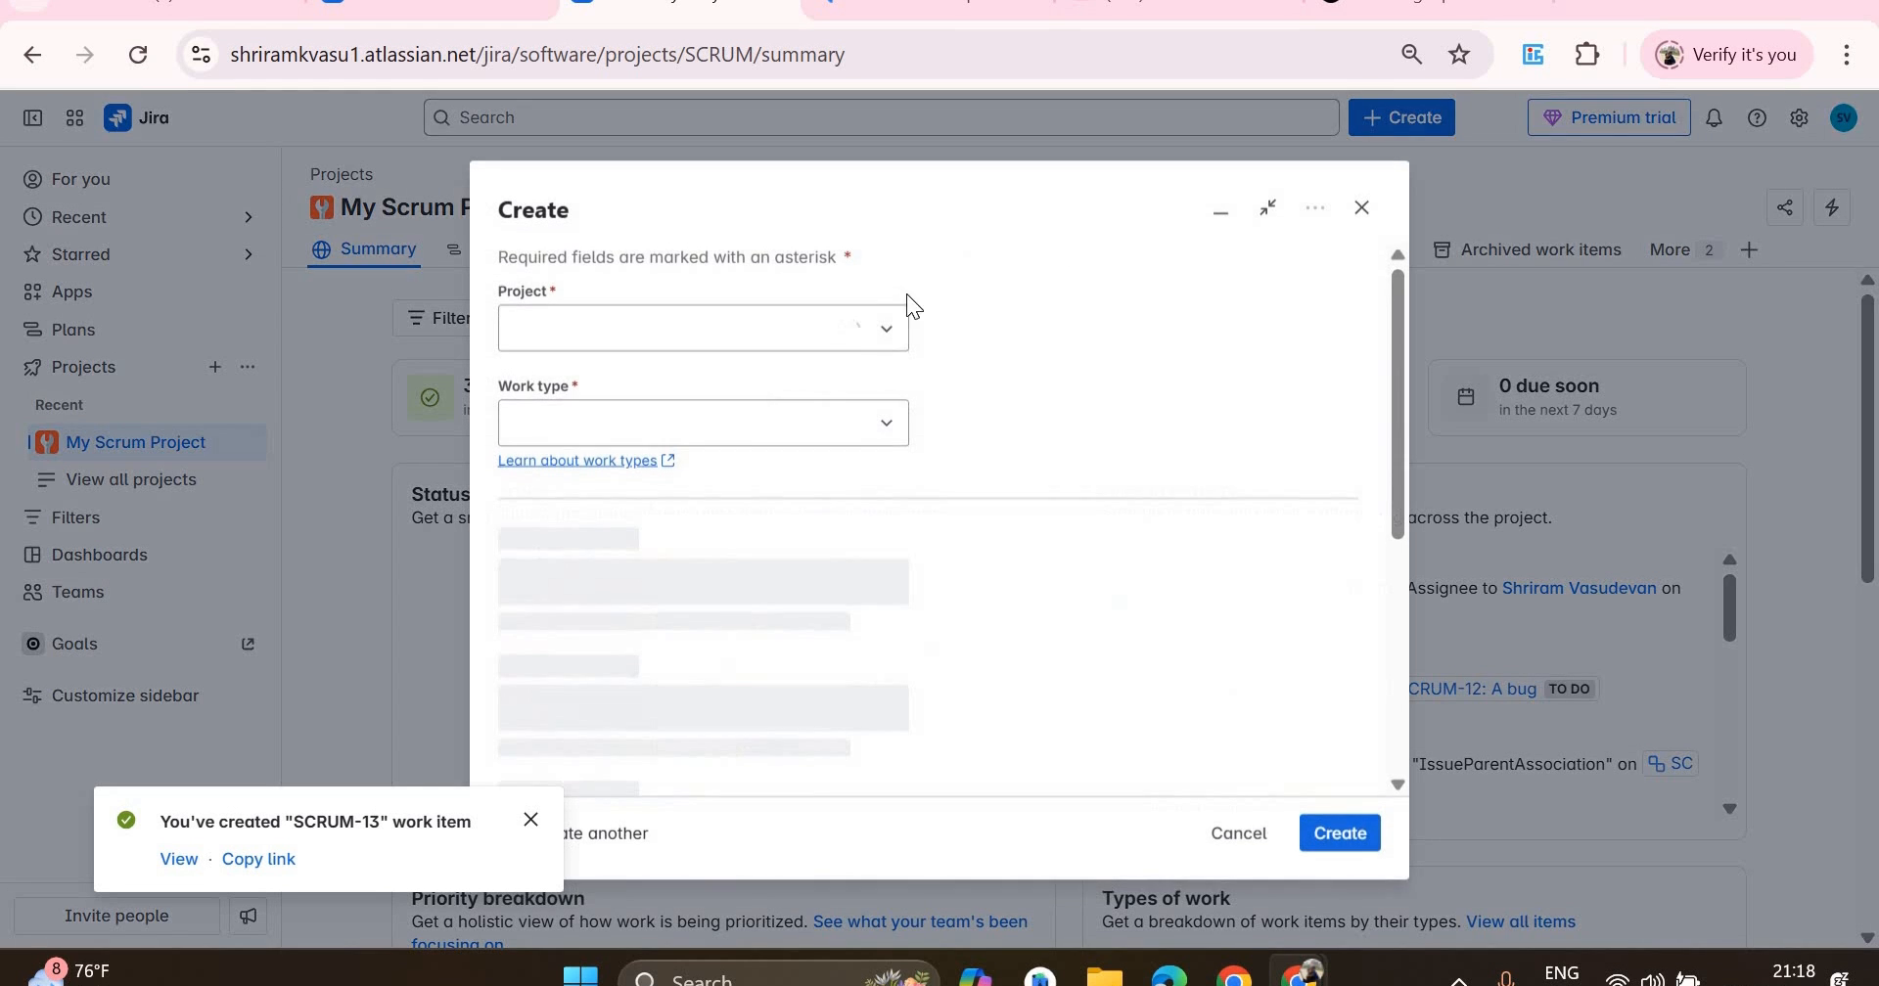
left_click(835, 324)
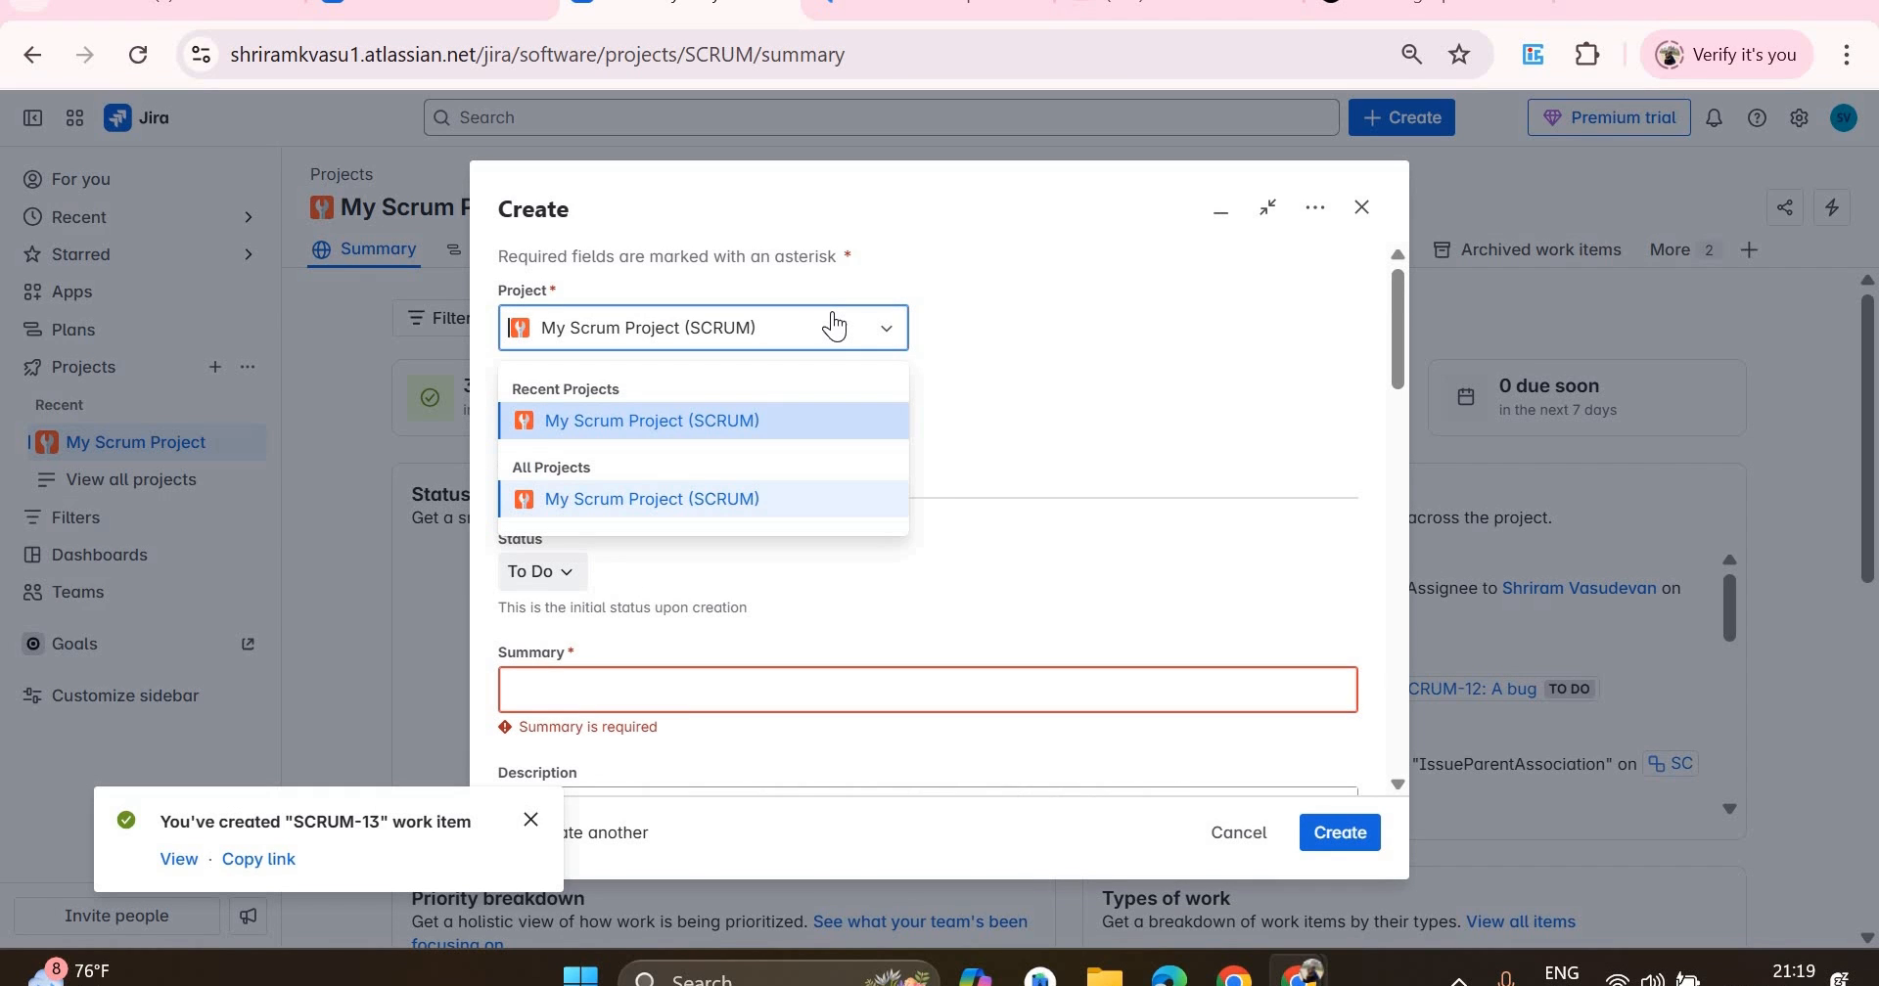
left_click(772, 409)
left_click(770, 429)
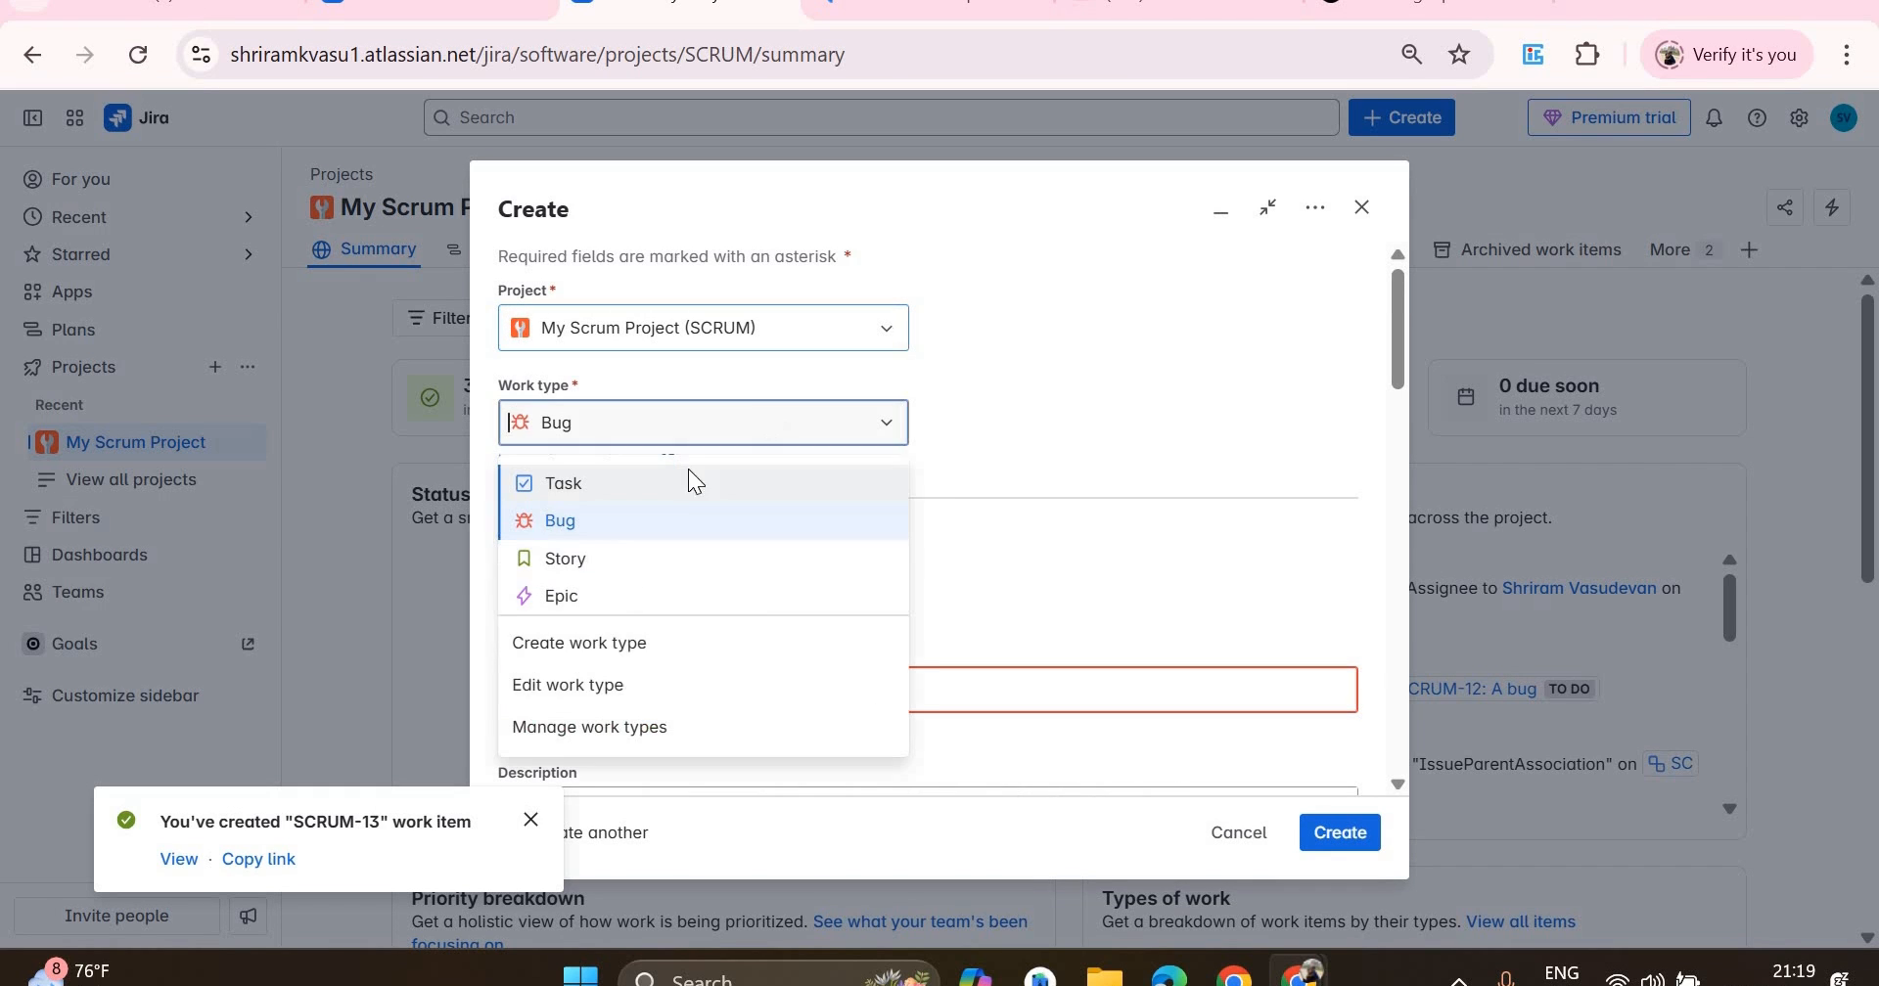
left_click(677, 483)
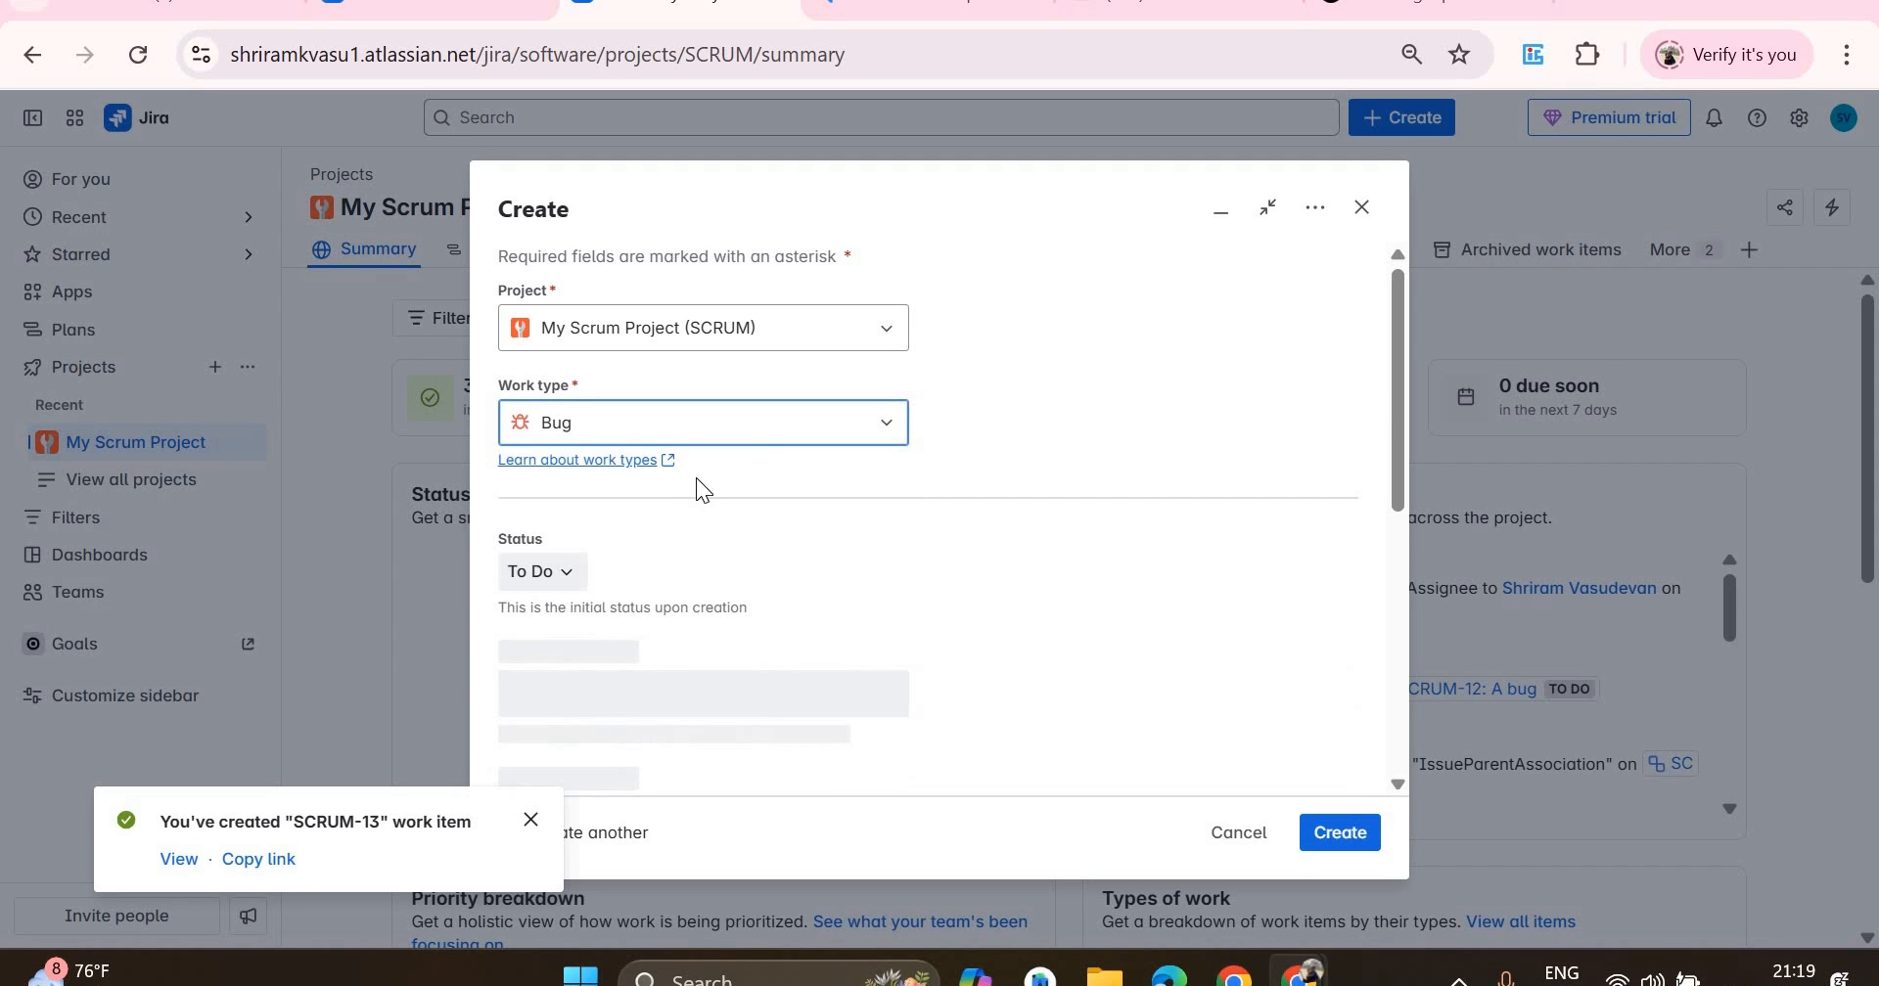
- Enter "setting the environment" as the task's summary and copy the same text into its description
scroll(608, 538, "down", 2)
left_click(609, 541)
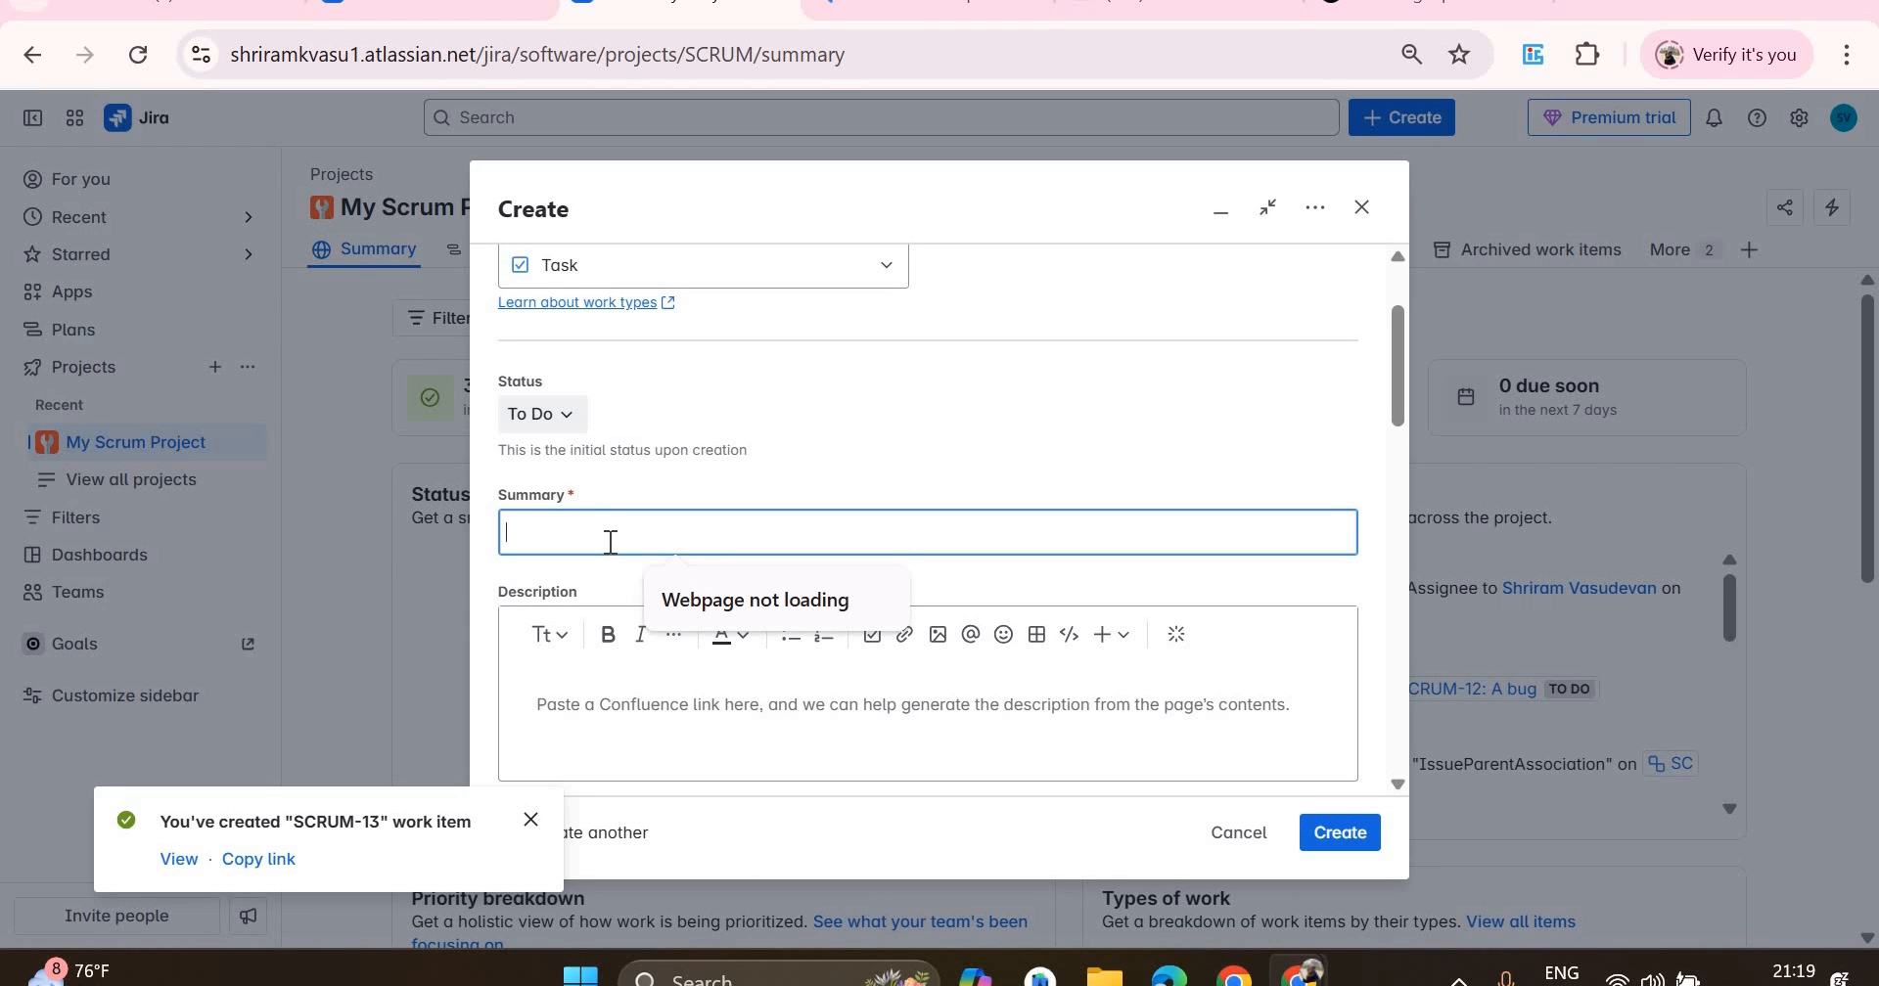
type("setting the ")
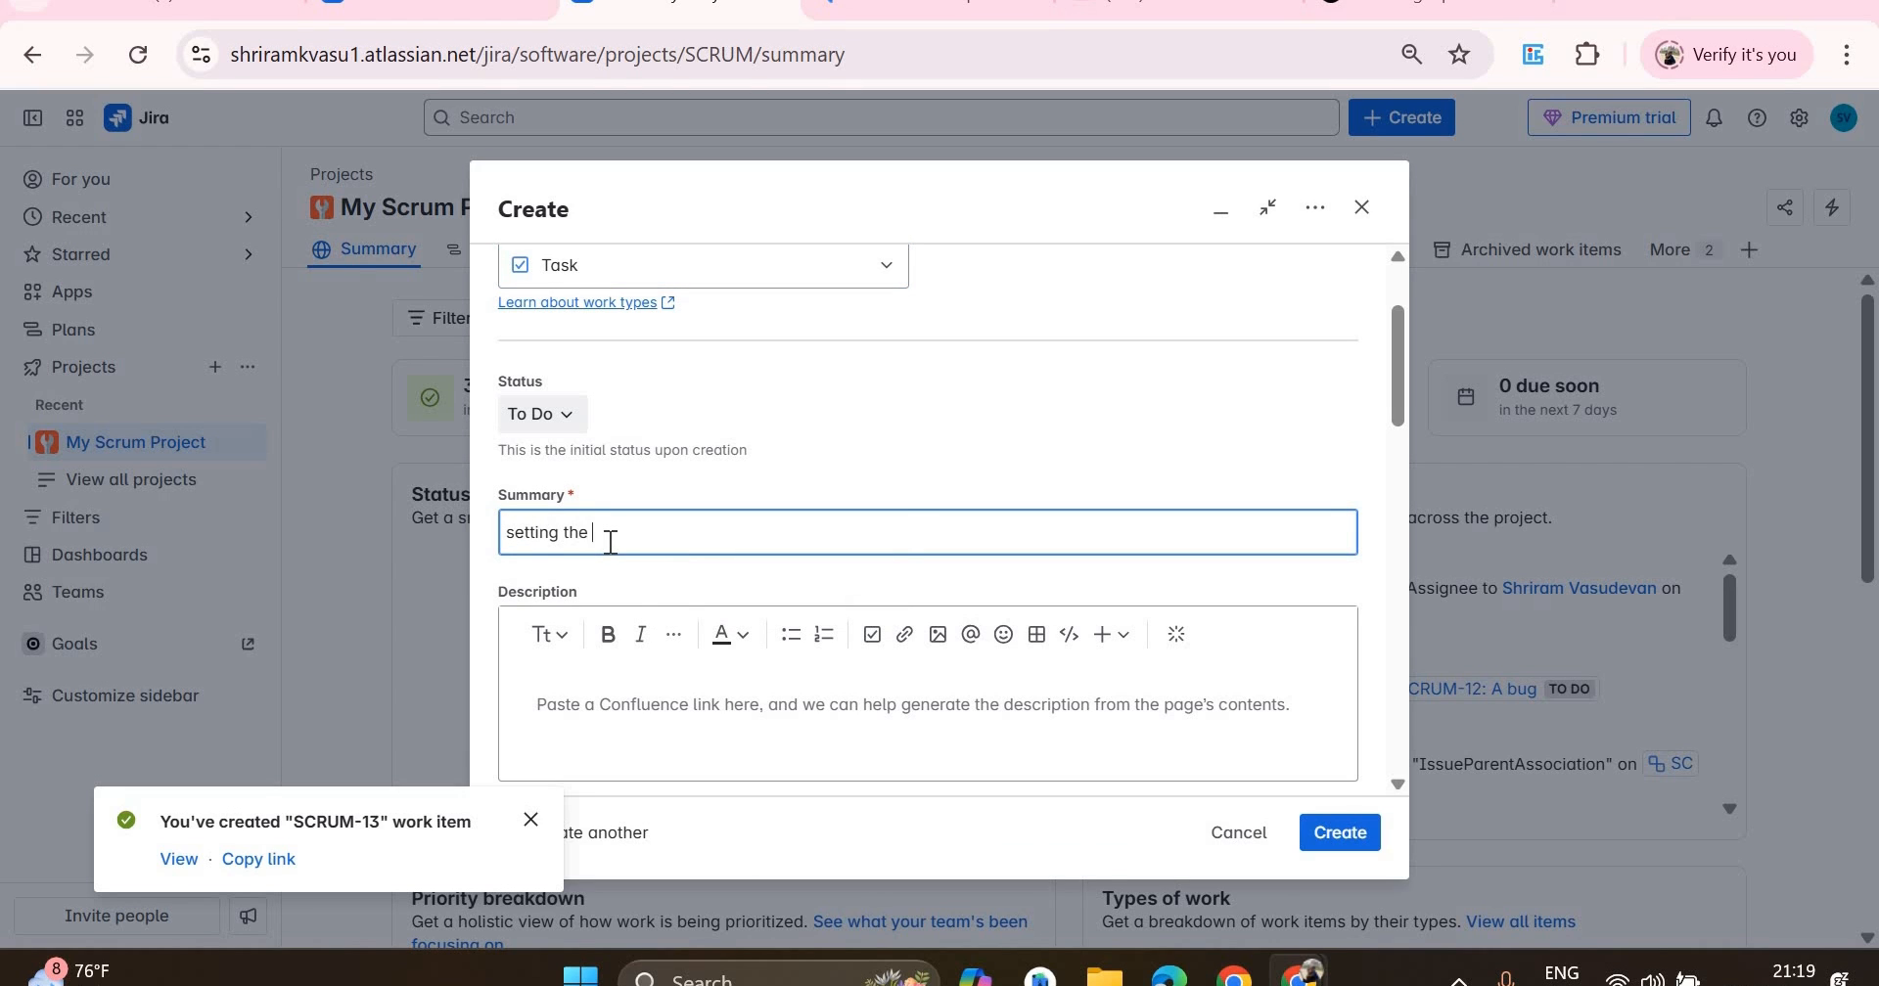
type("environment")
key("ctrl+a")
key("ctrl+c")
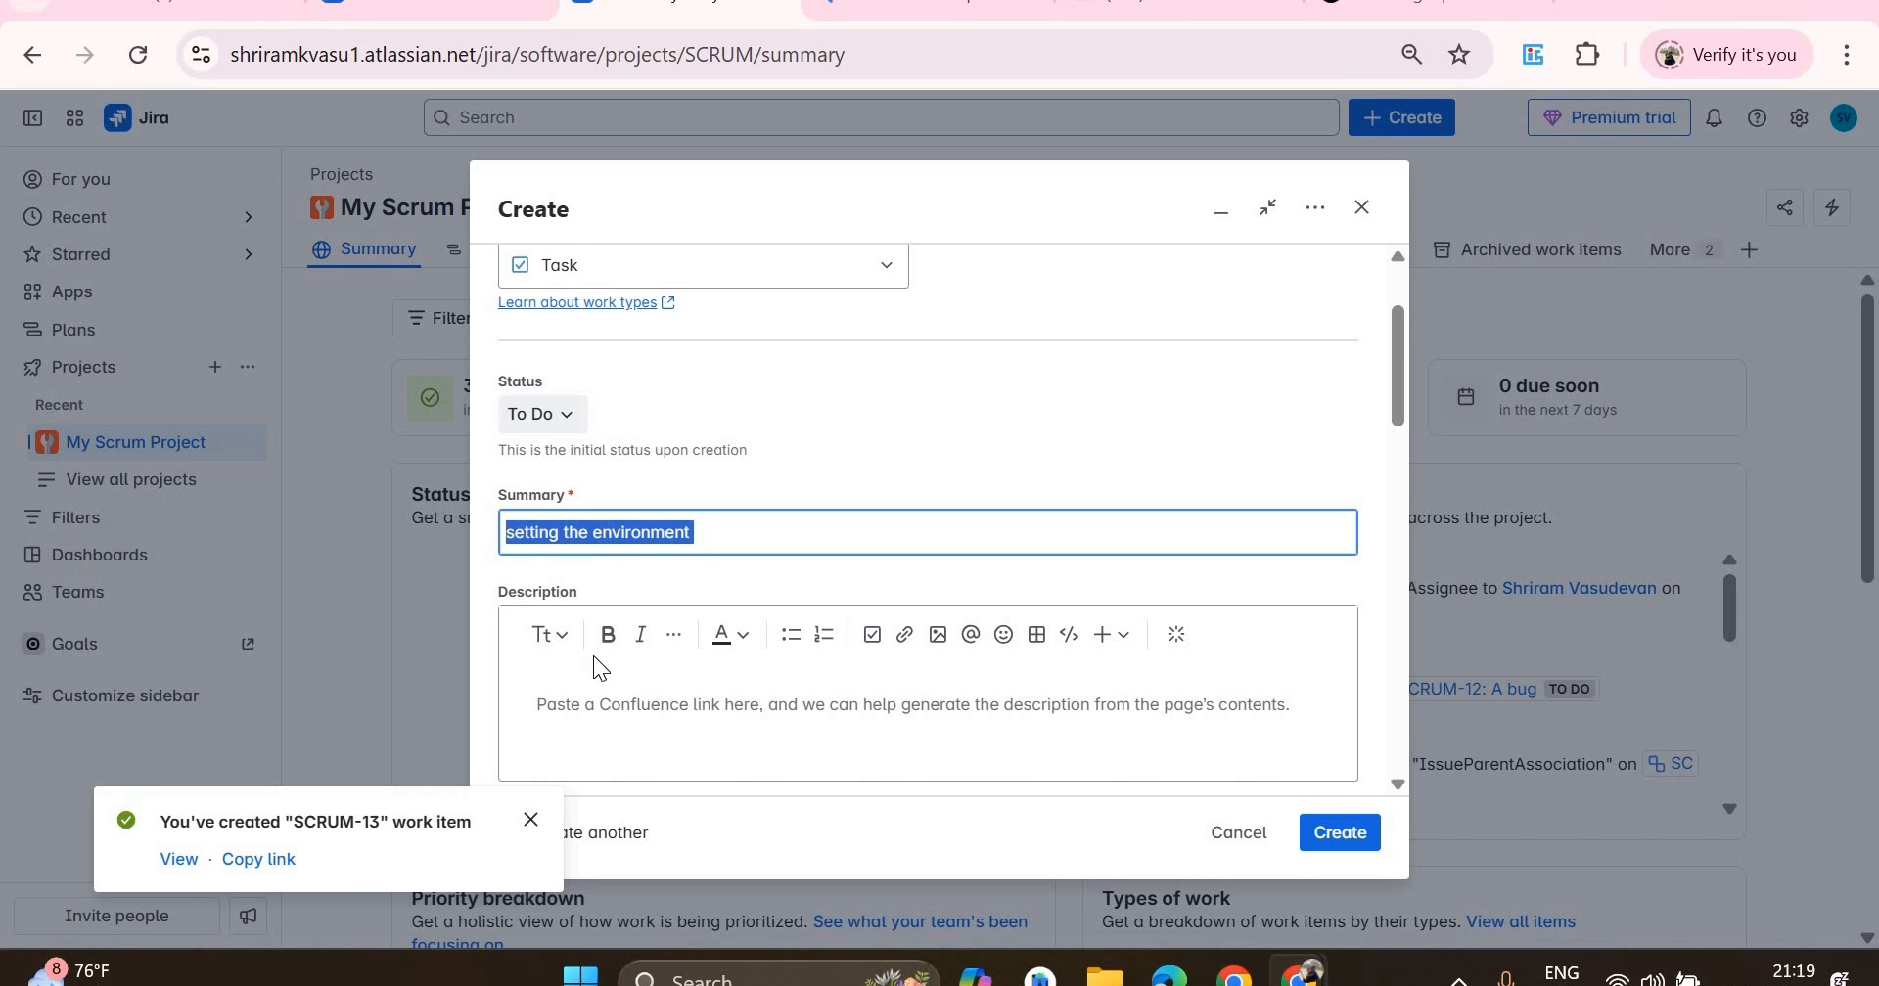
left_click(673, 713)
key("ctrl+v")
- Assign the task to your own account and set its parent to the SCRUM-5 Module for login epic
scroll(675, 636, "down", 3)
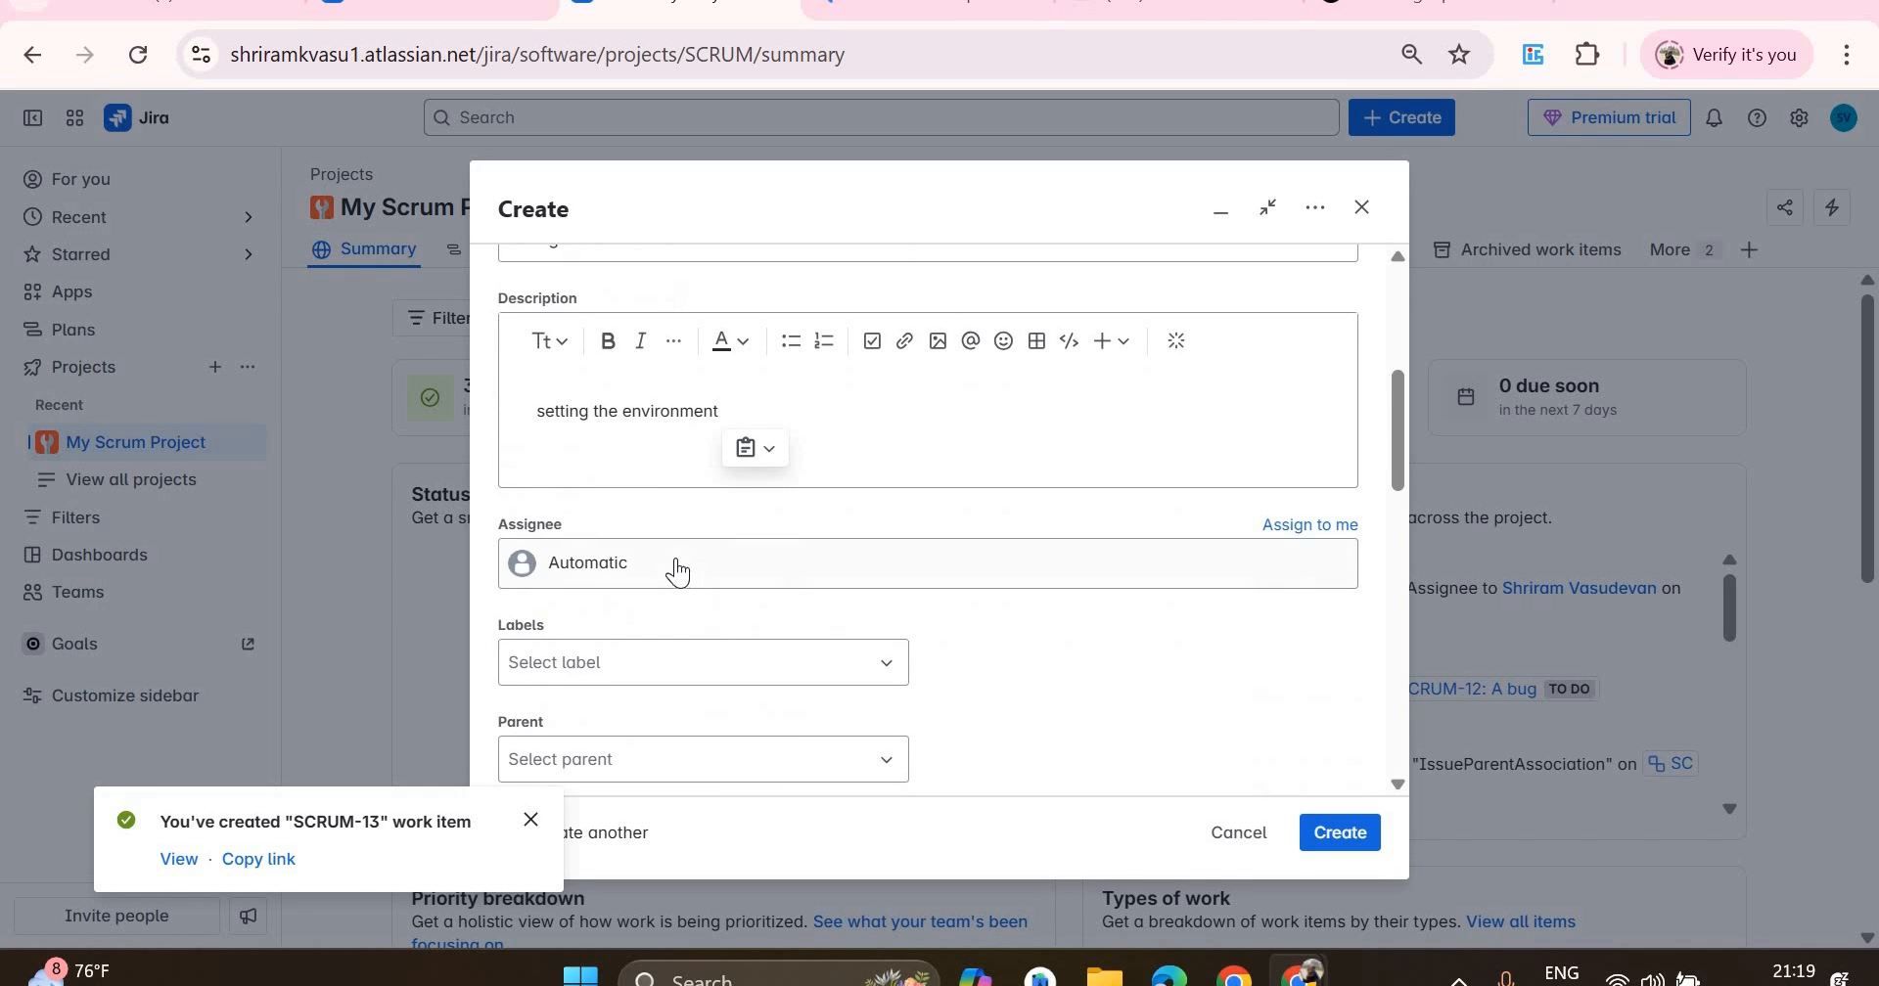
left_click(677, 570)
left_click(659, 684)
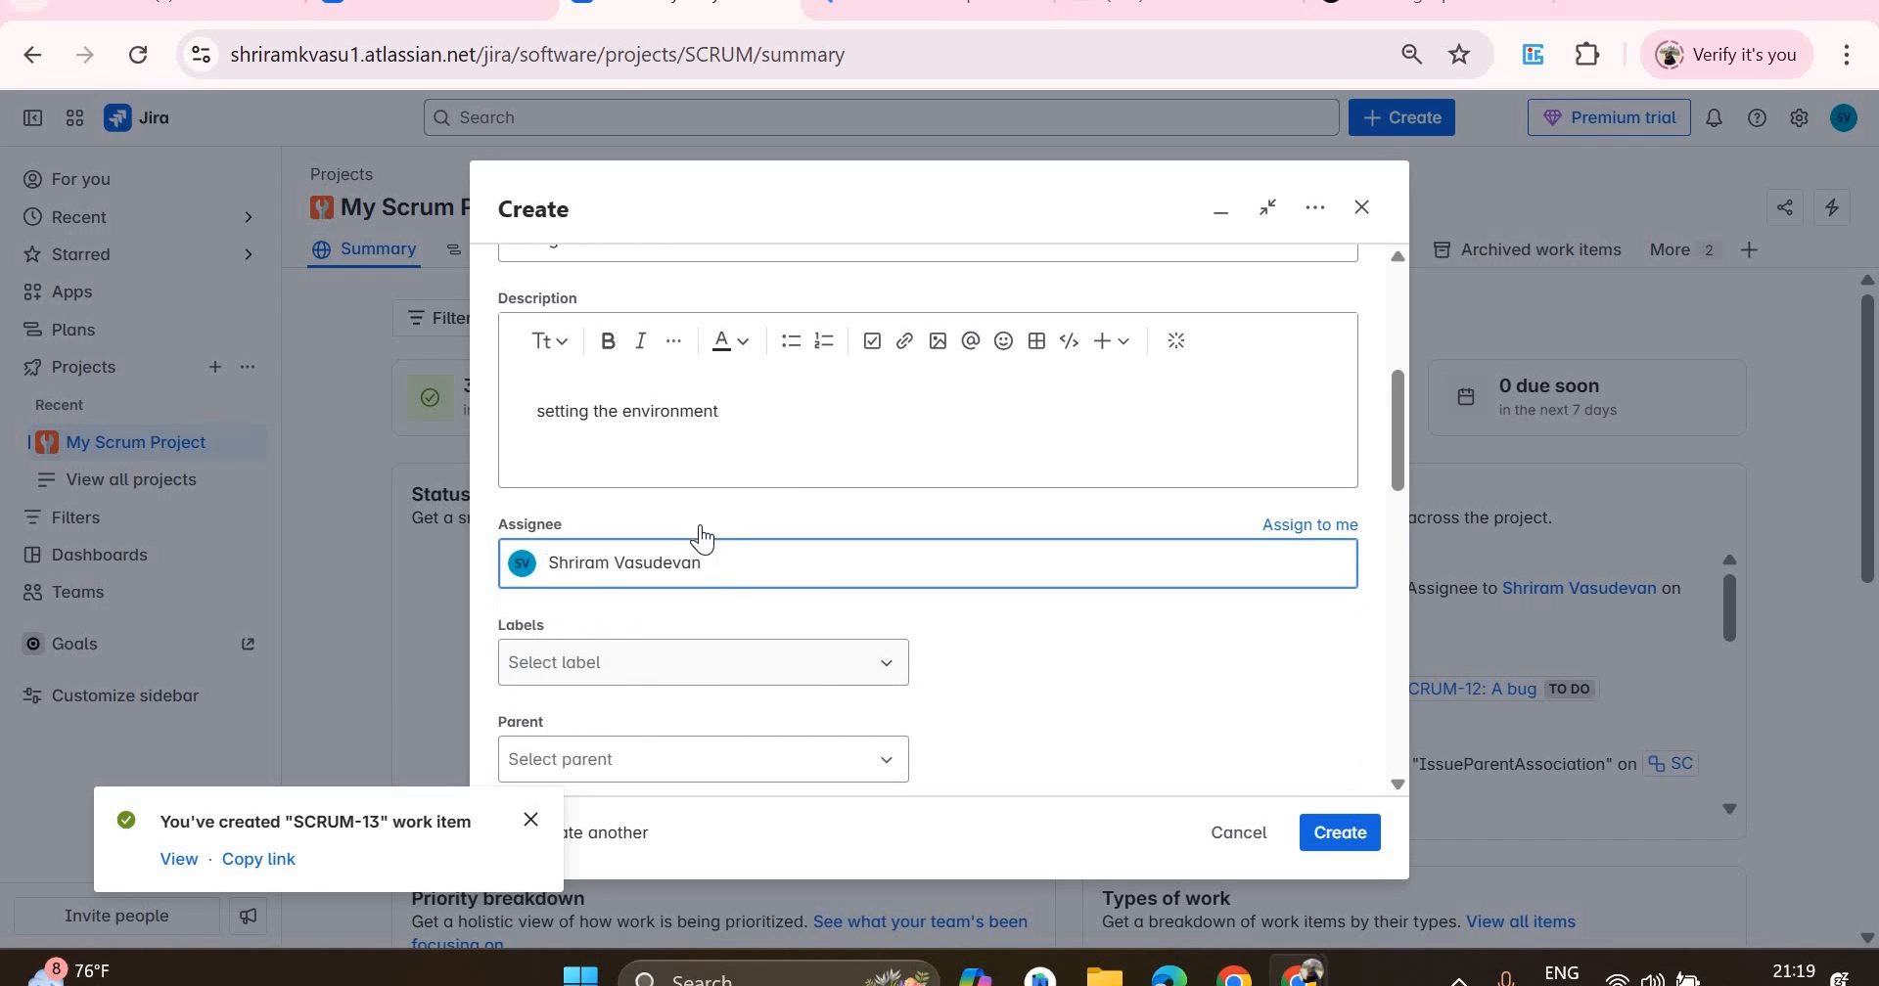
scroll(701, 538, "down", 2)
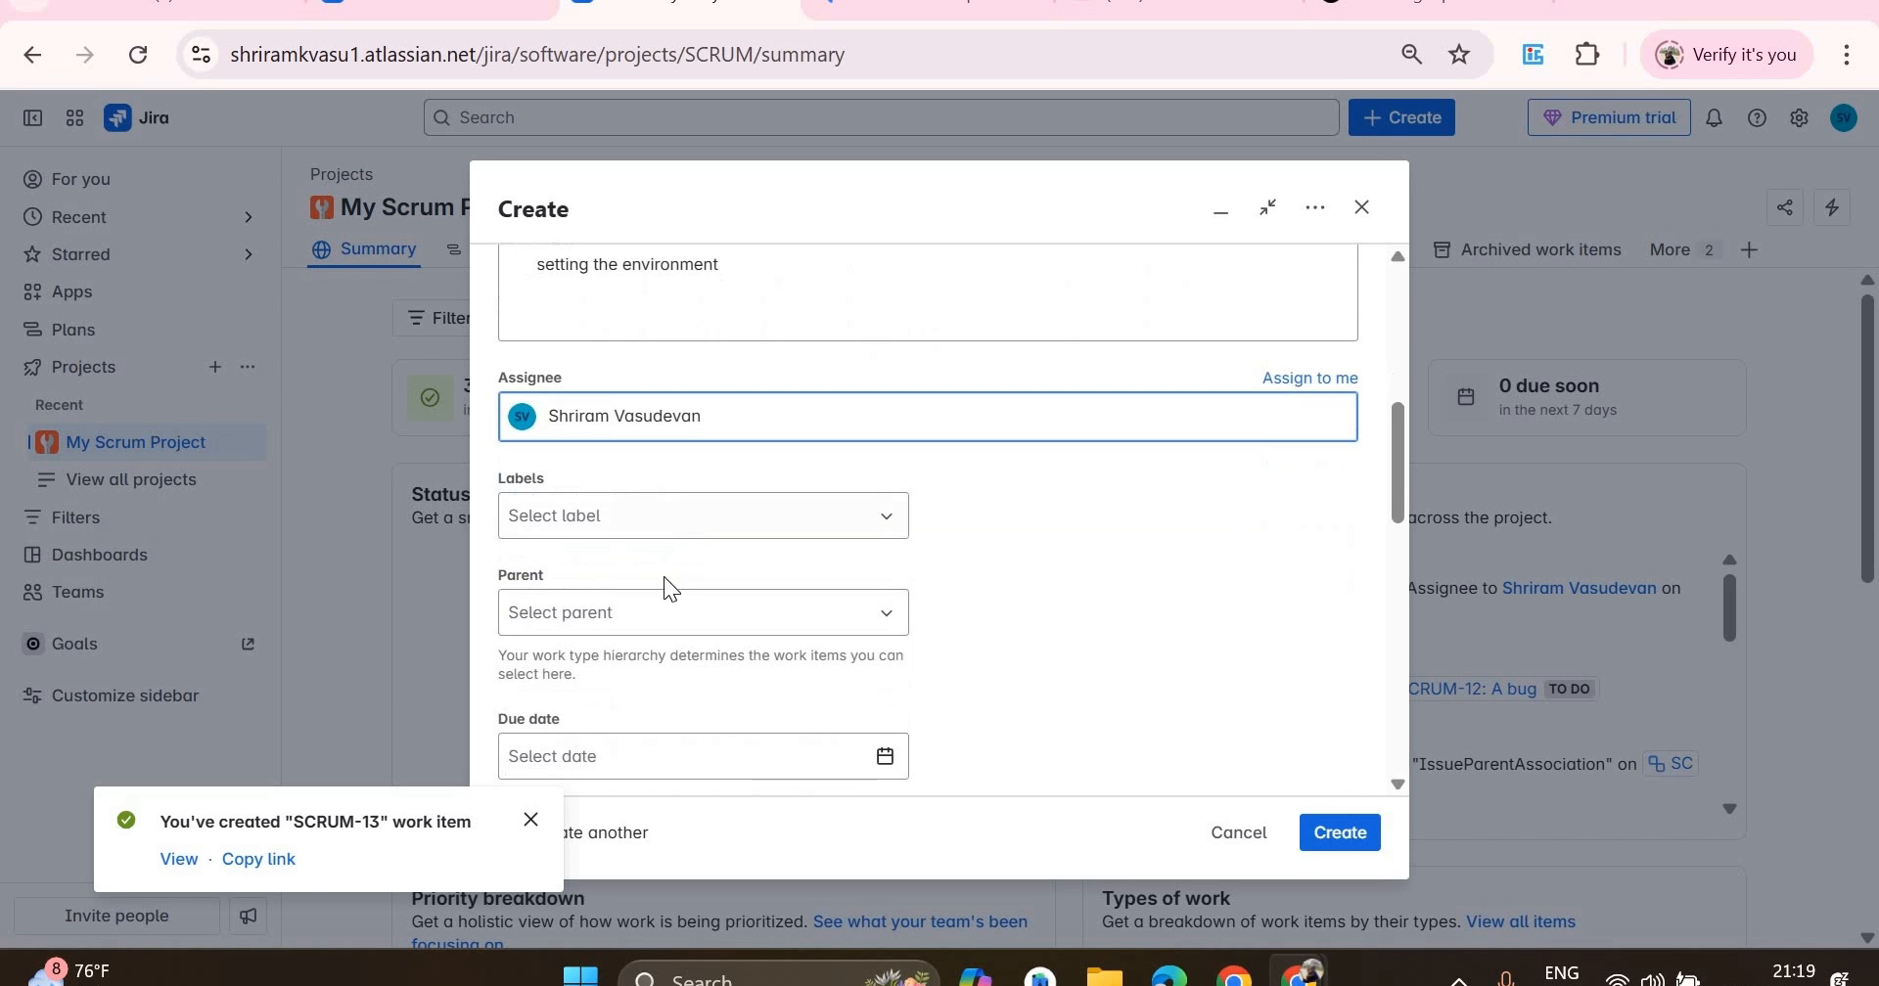
left_click(627, 616)
left_click(644, 801)
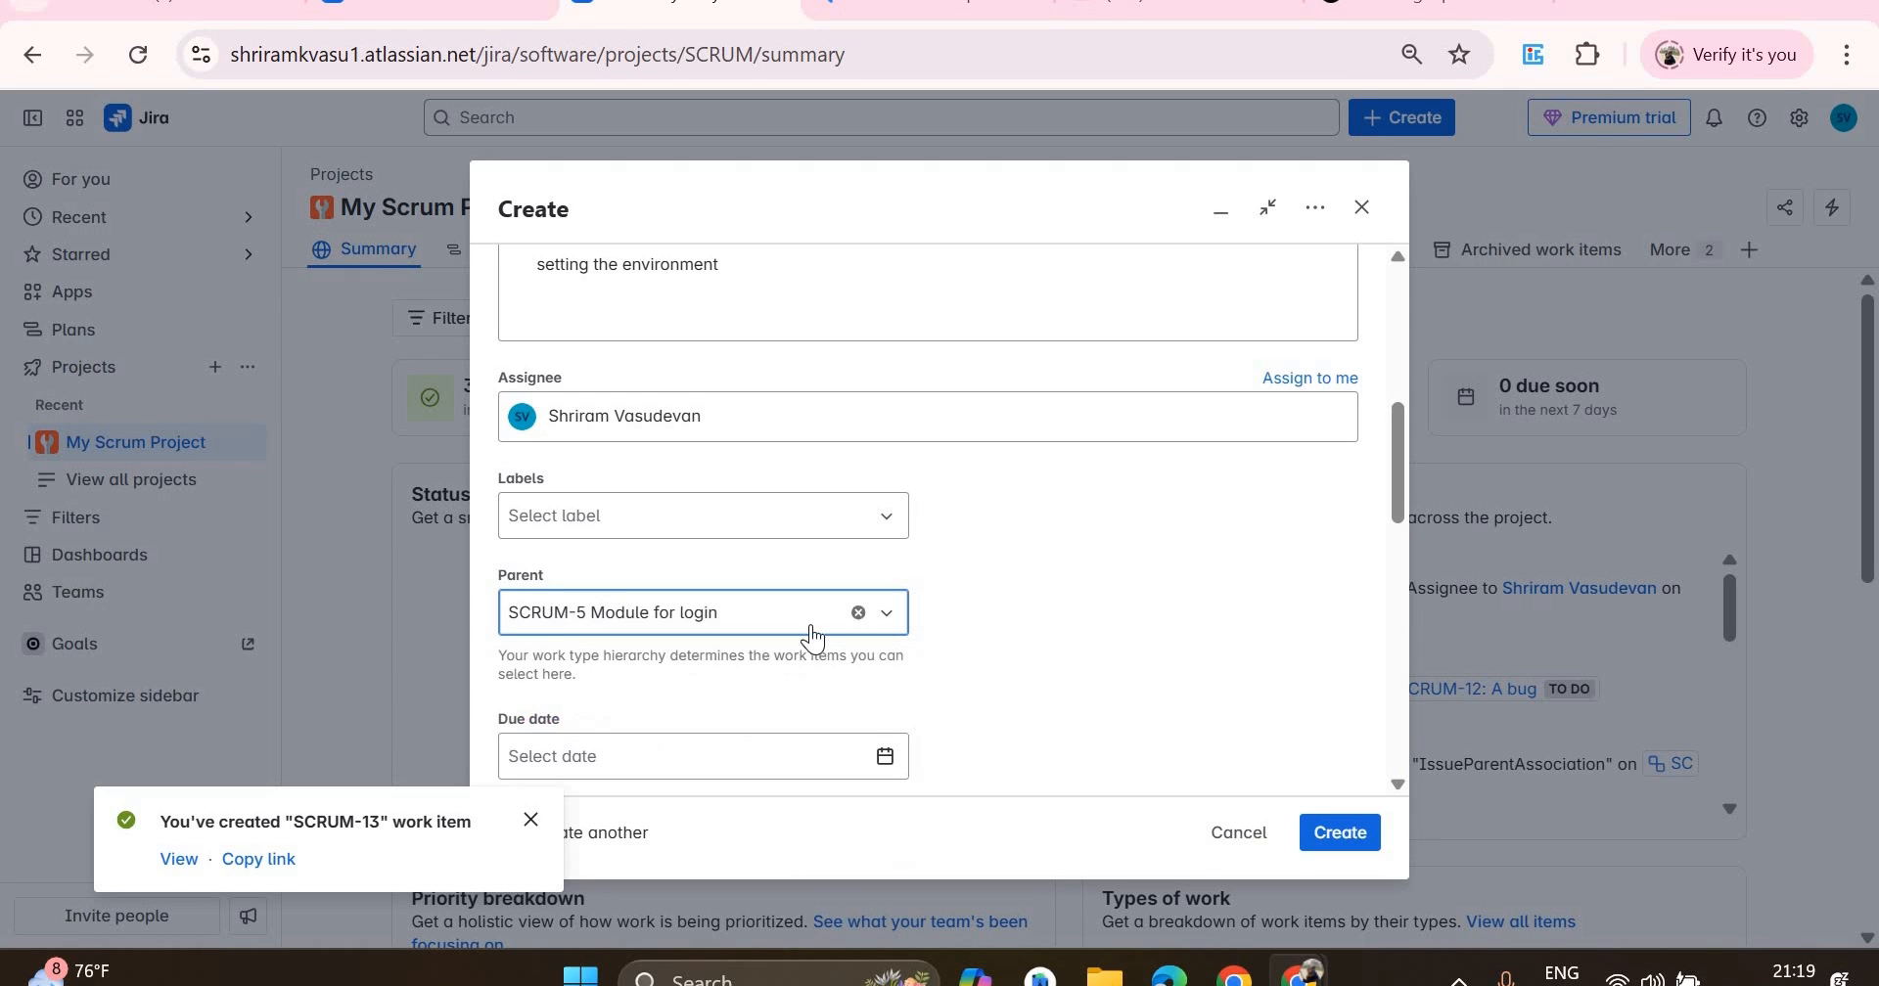
- Set the task's story point estimate to 4, leaving the sprint unselected, and create the work item
scroll(947, 509, "down", 2)
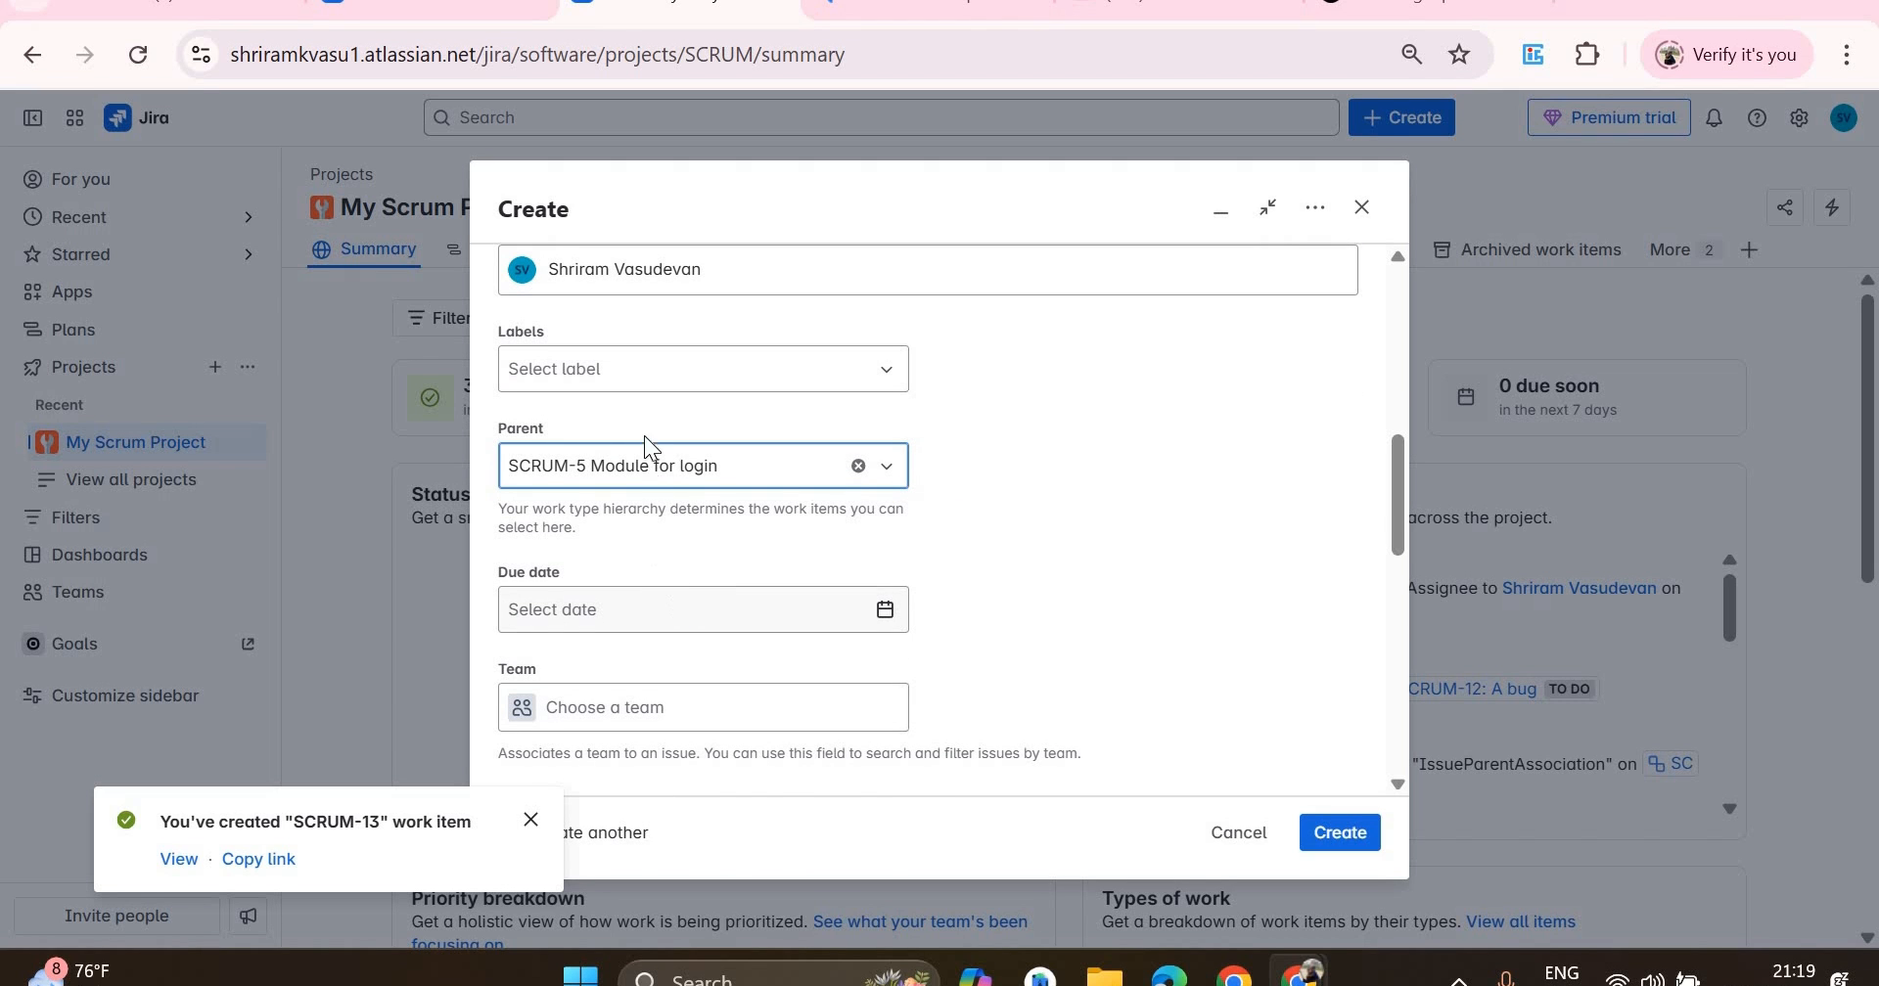
scroll(644, 441, "down", 4)
scroll(636, 633, "down", 2)
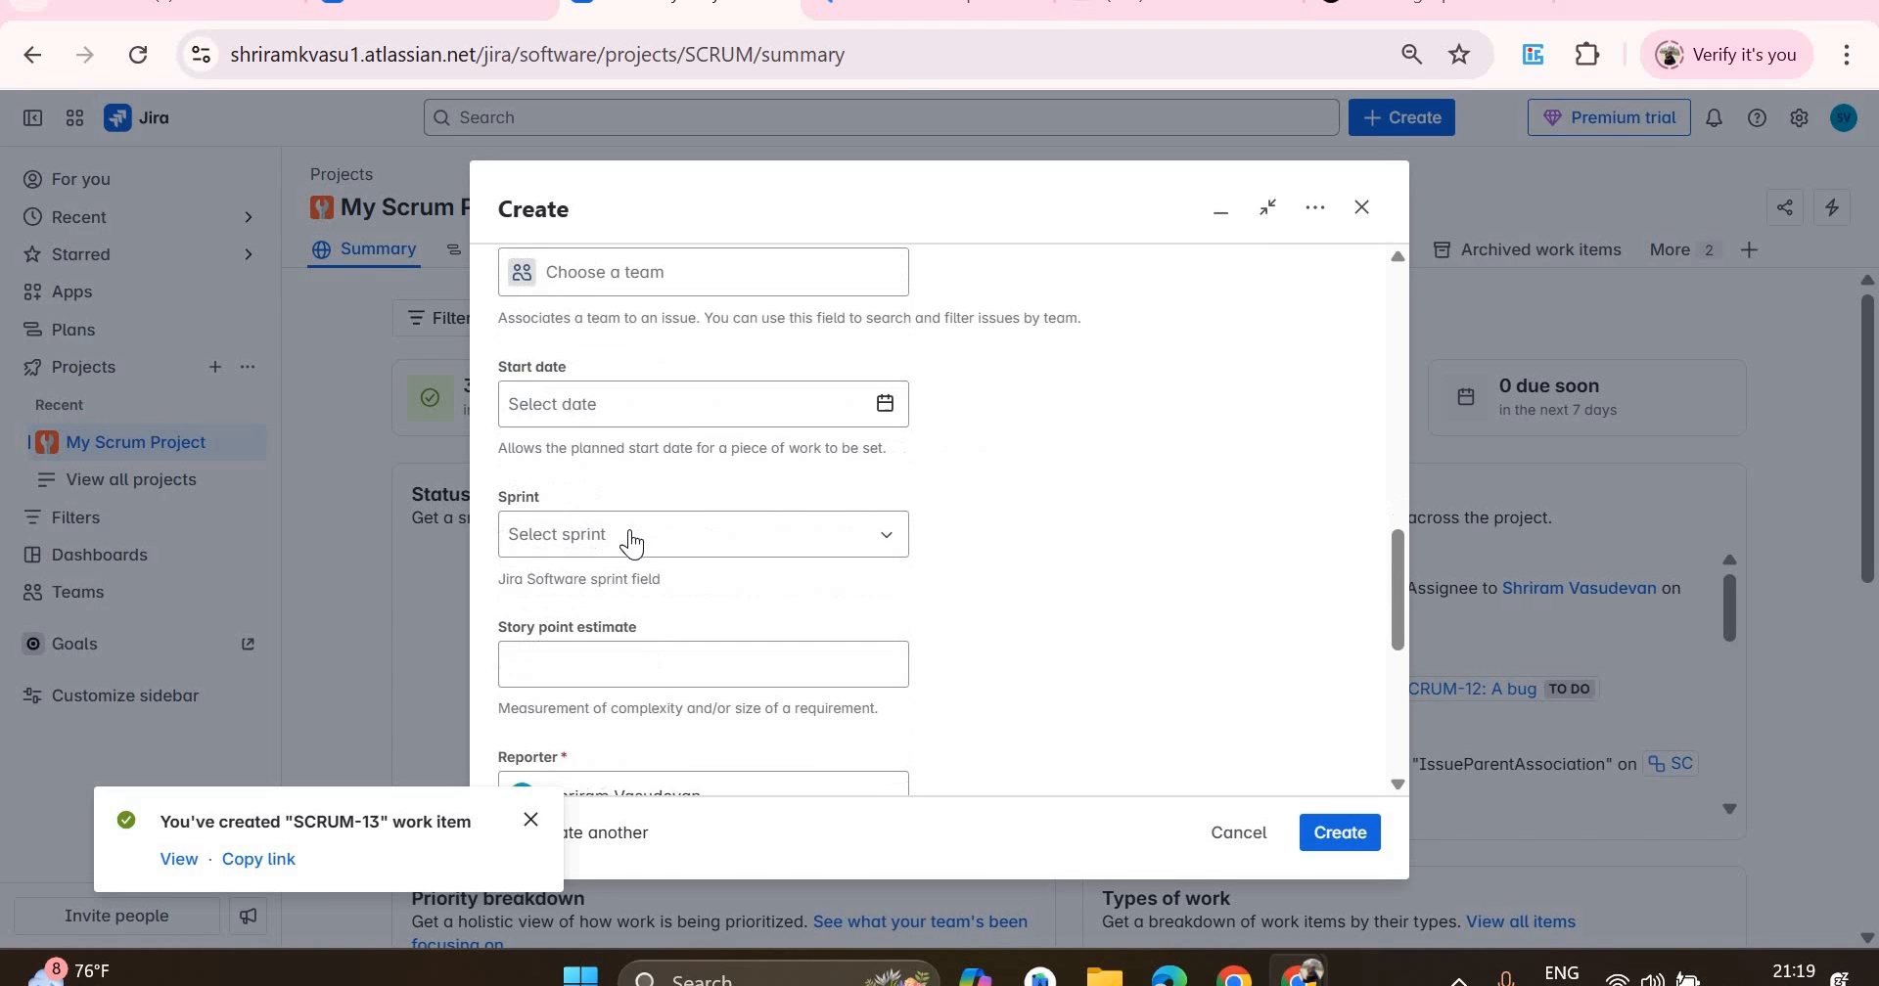
left_click(632, 538)
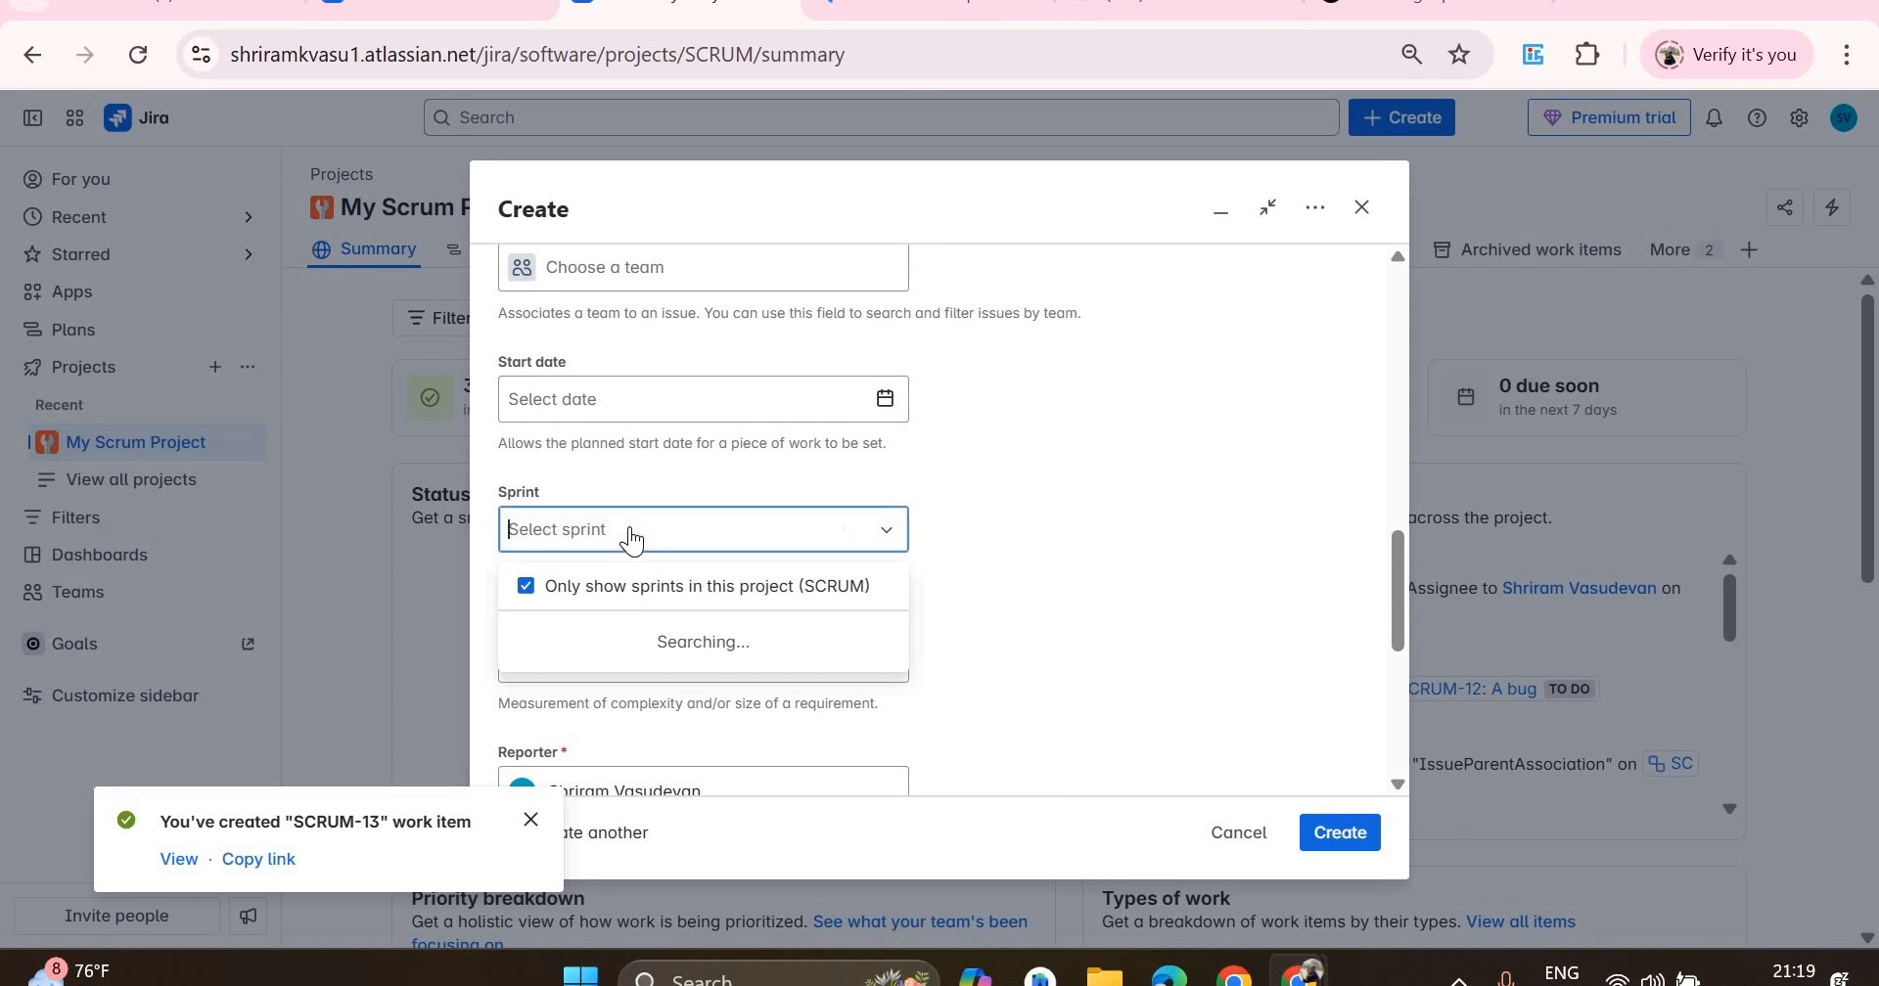
key("Escape")
scroll(629, 529, "down", 2)
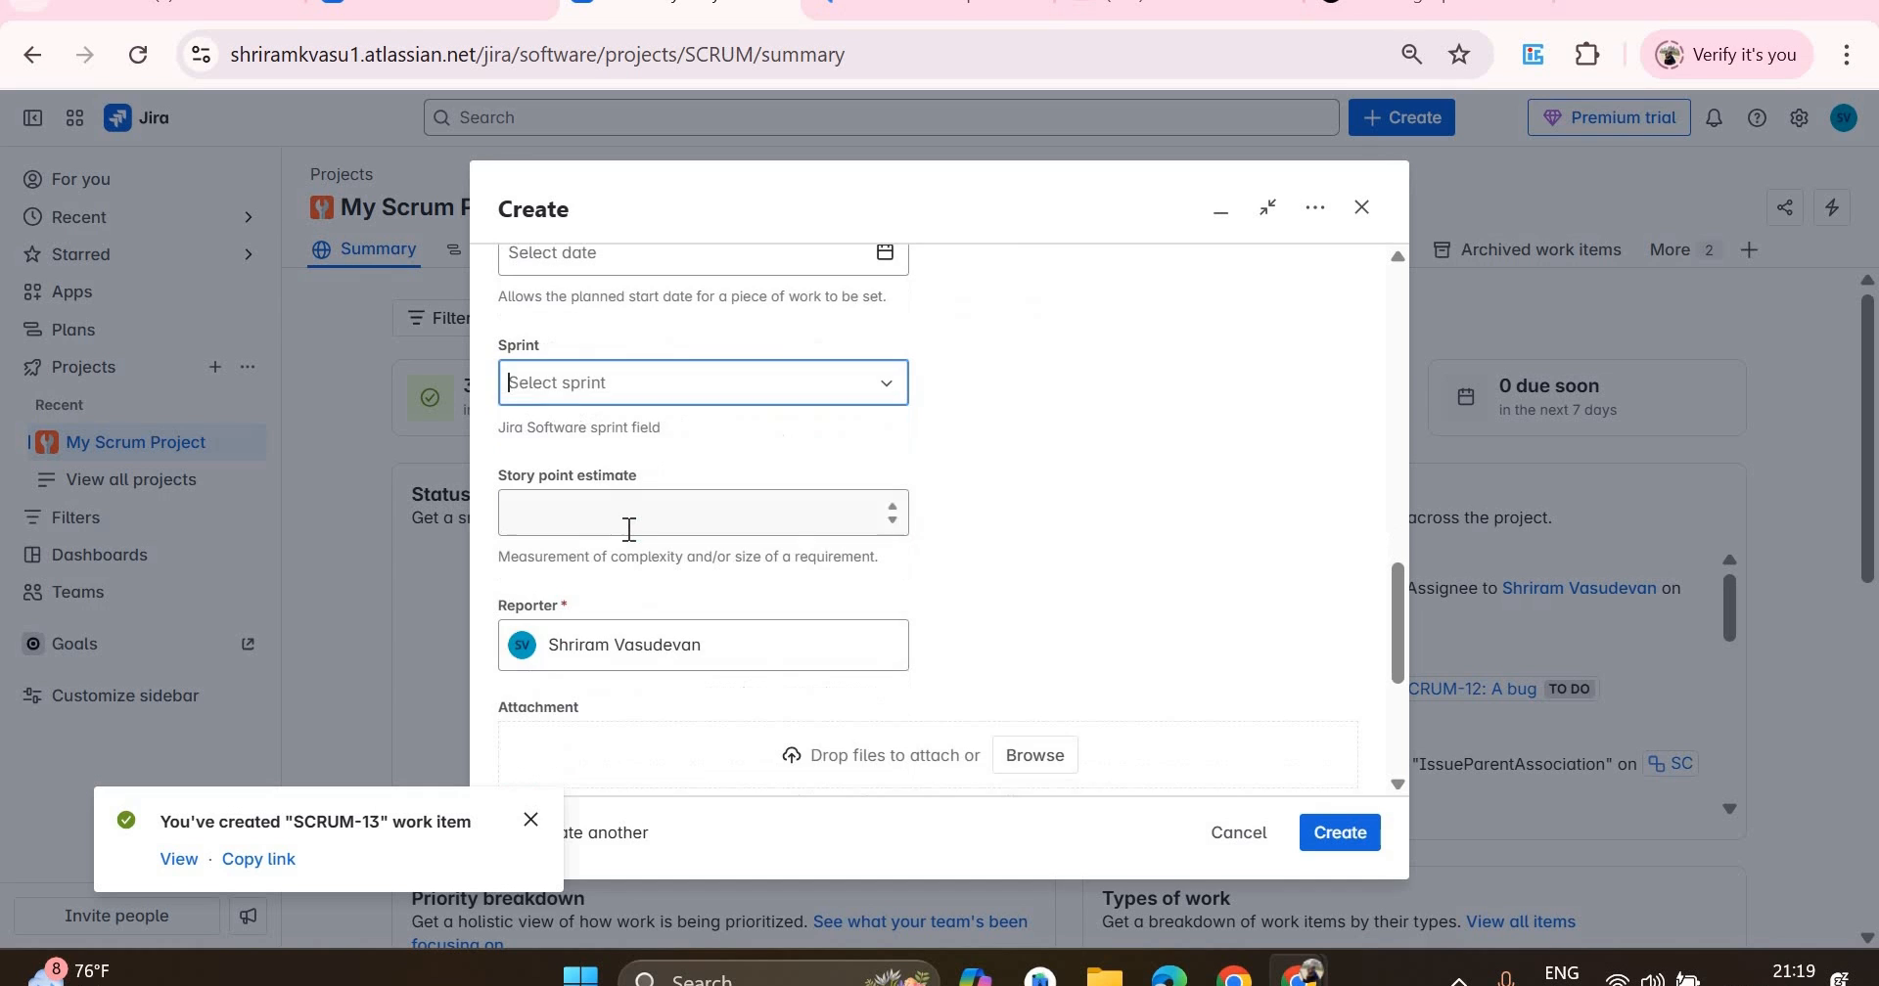
left_click(629, 528)
type("4")
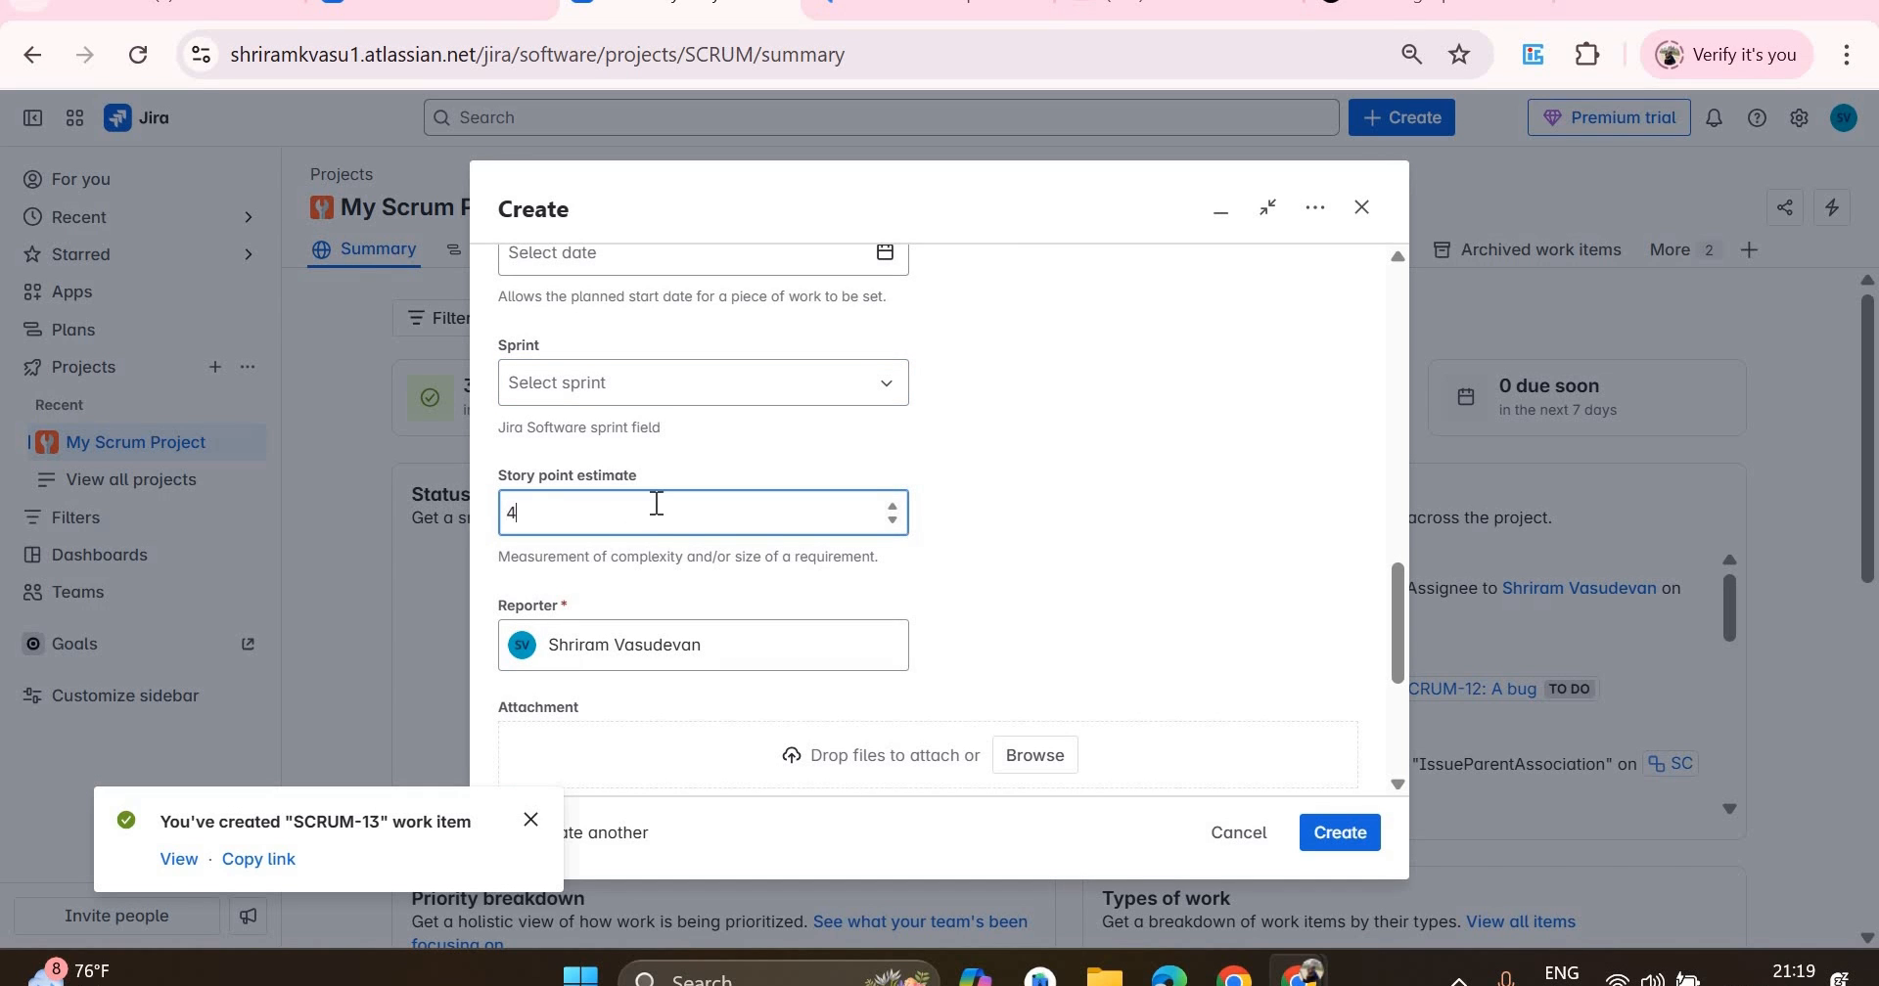
scroll(838, 420, "down", 4)
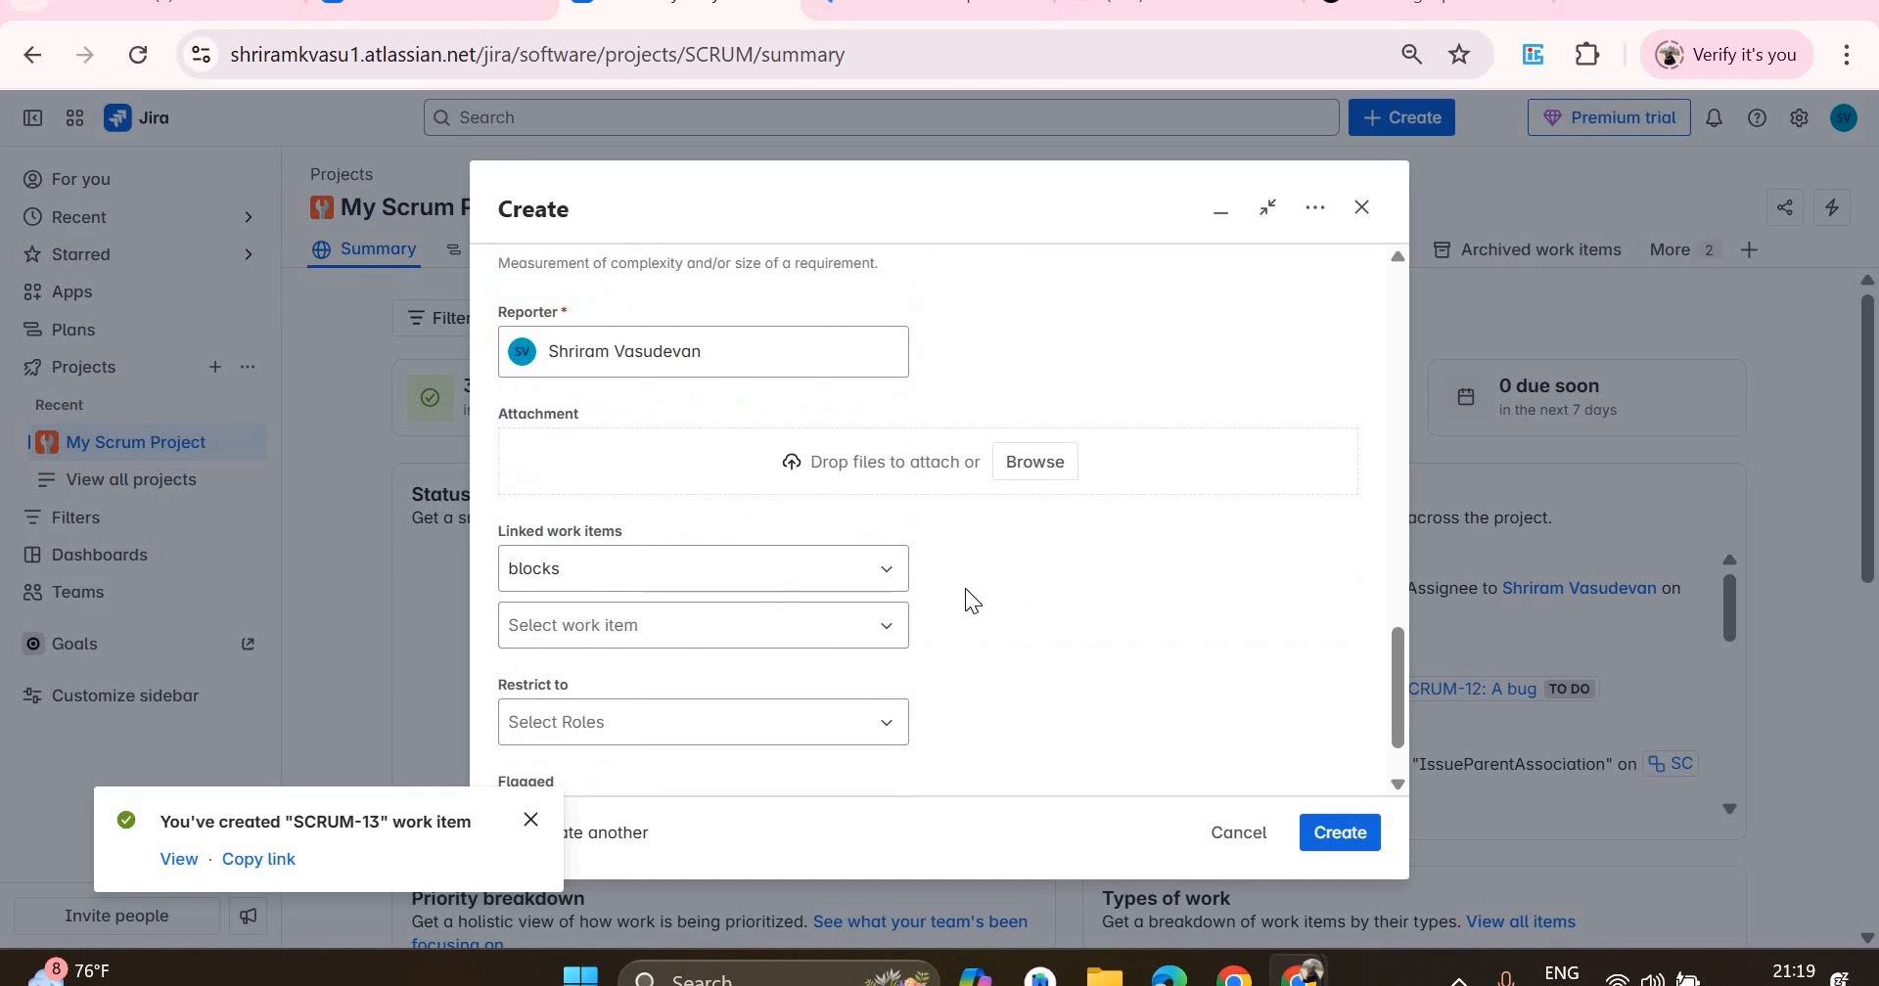
scroll(1055, 577, "up", 10)
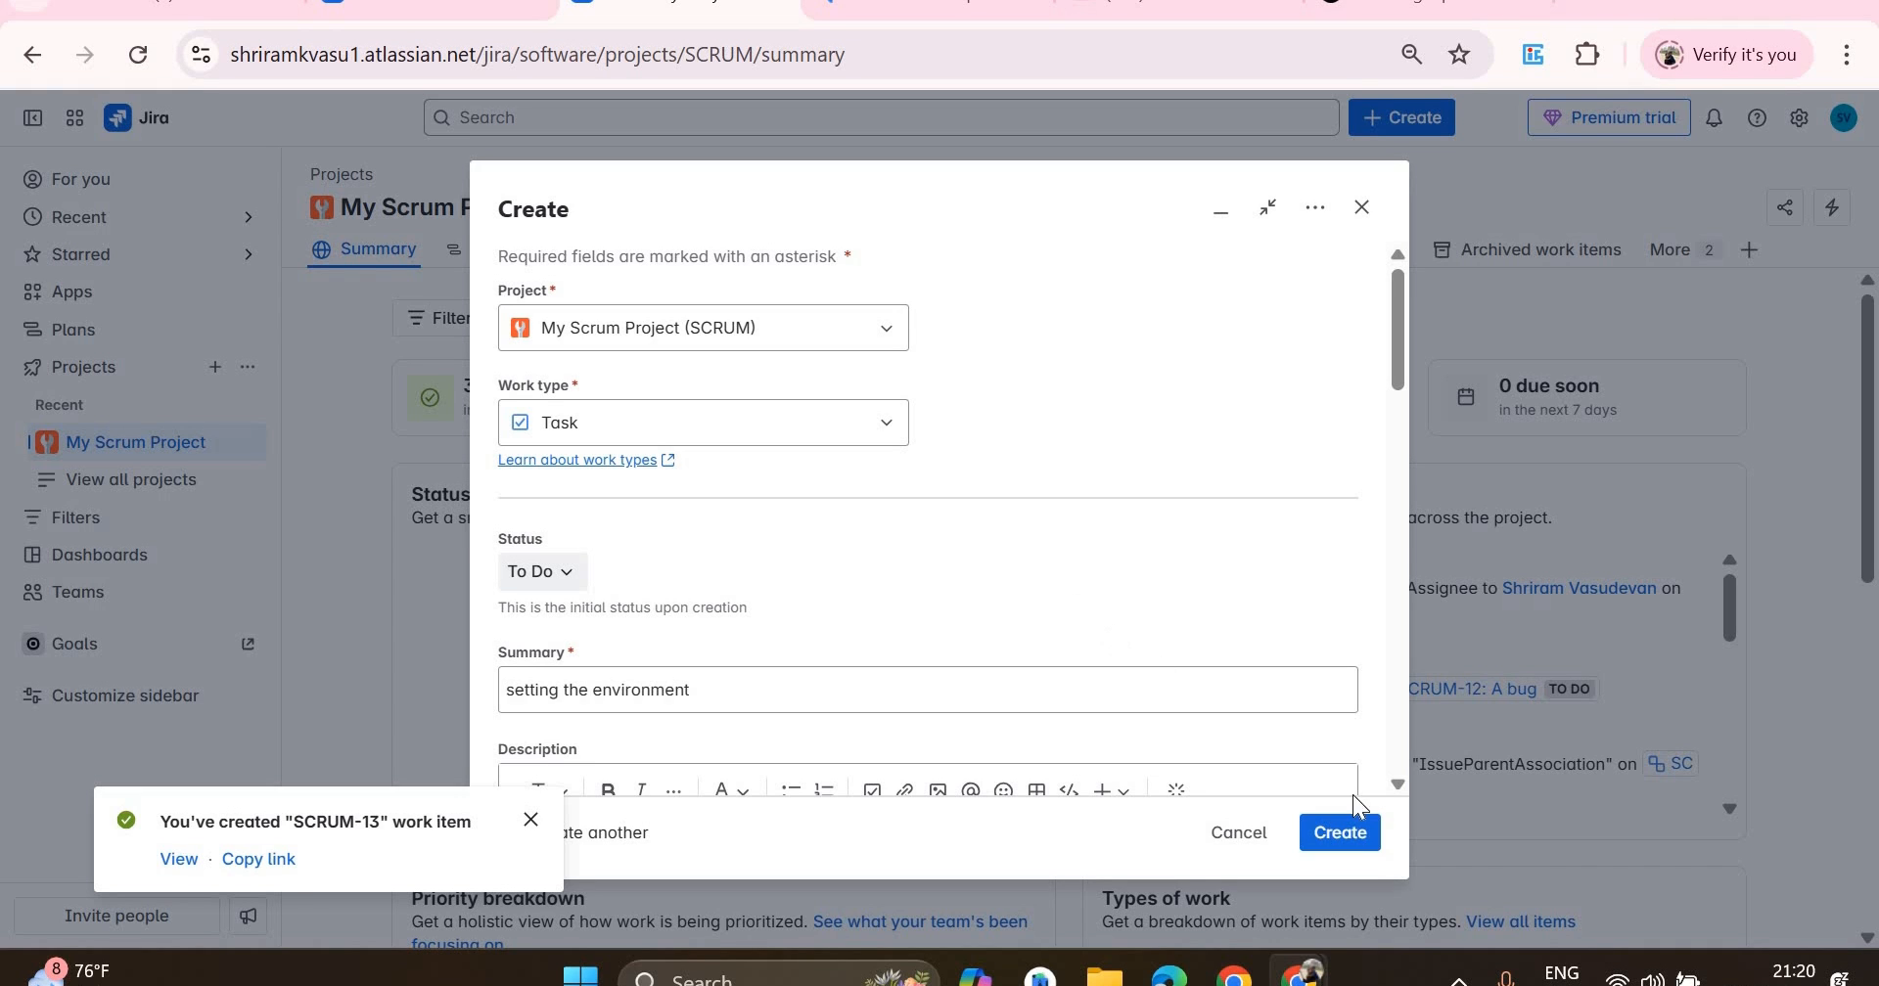
left_click(1378, 831)
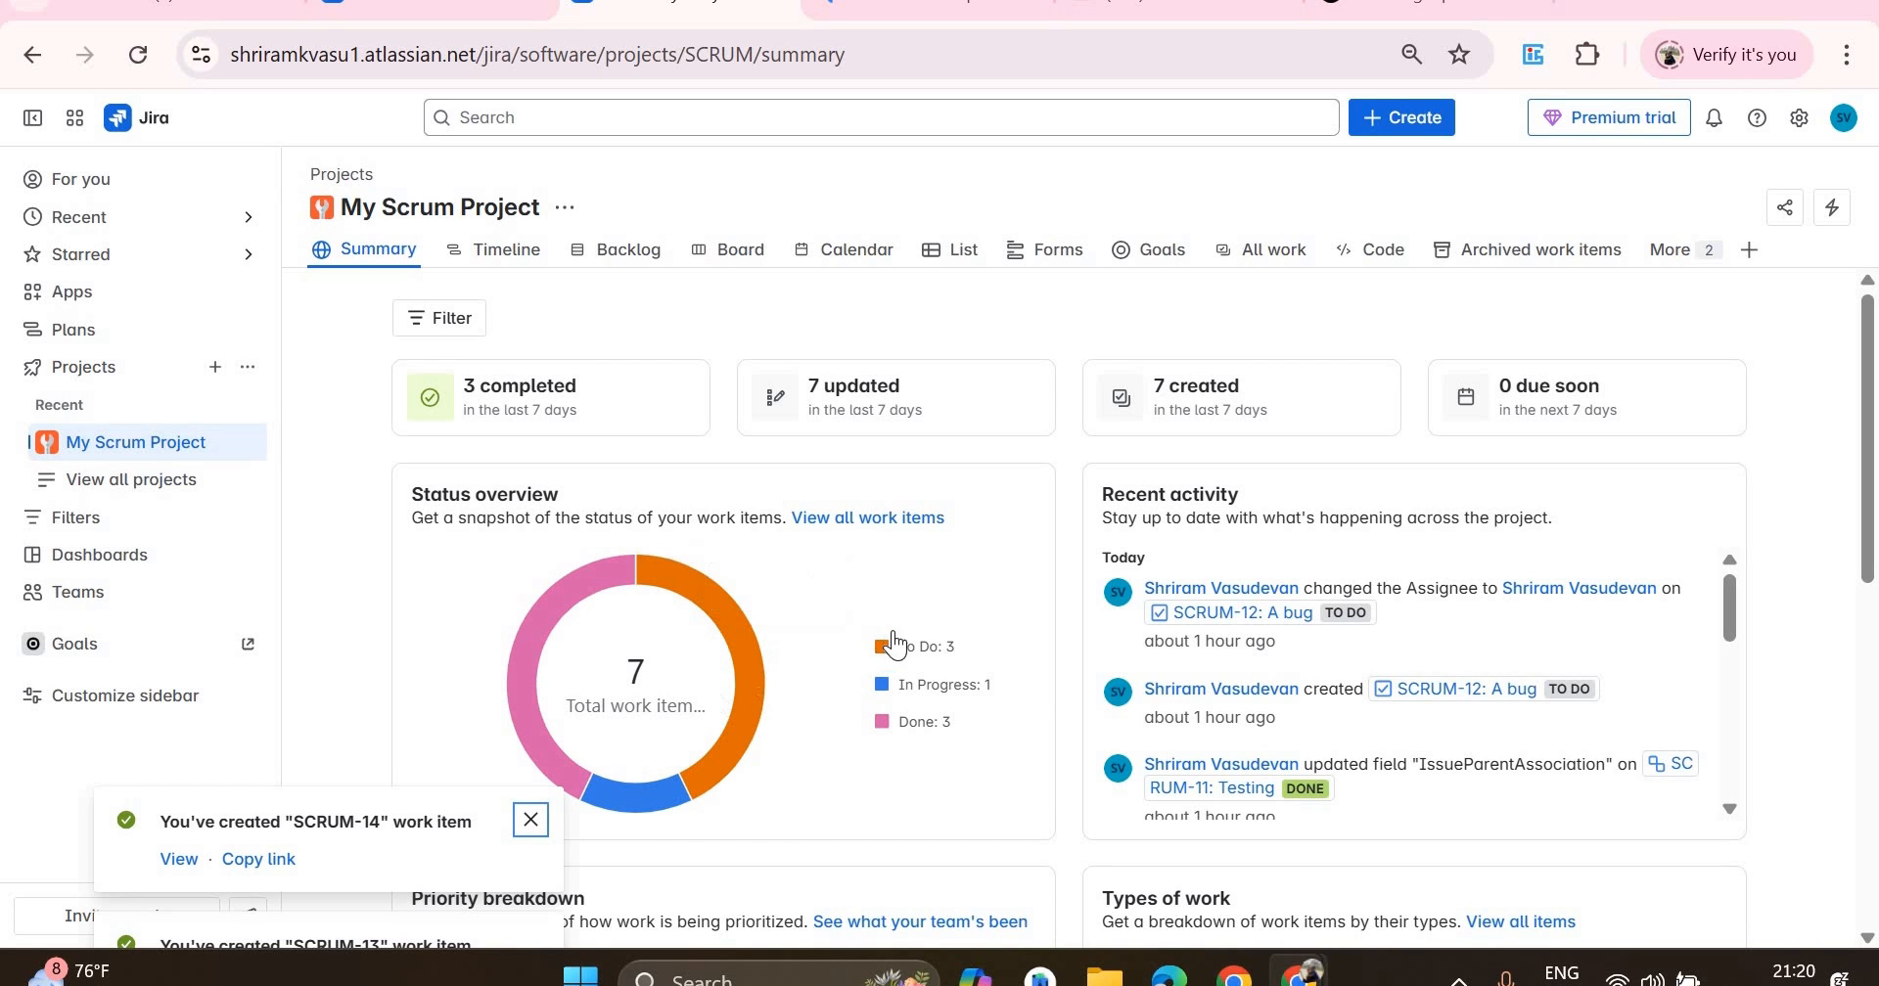
- Move the SCRUM-8 Update UI work item from the backlog into The Sample Sprint and confirm the scope change
scroll(893, 587, "down", 1)
scroll(888, 523, "up", 1)
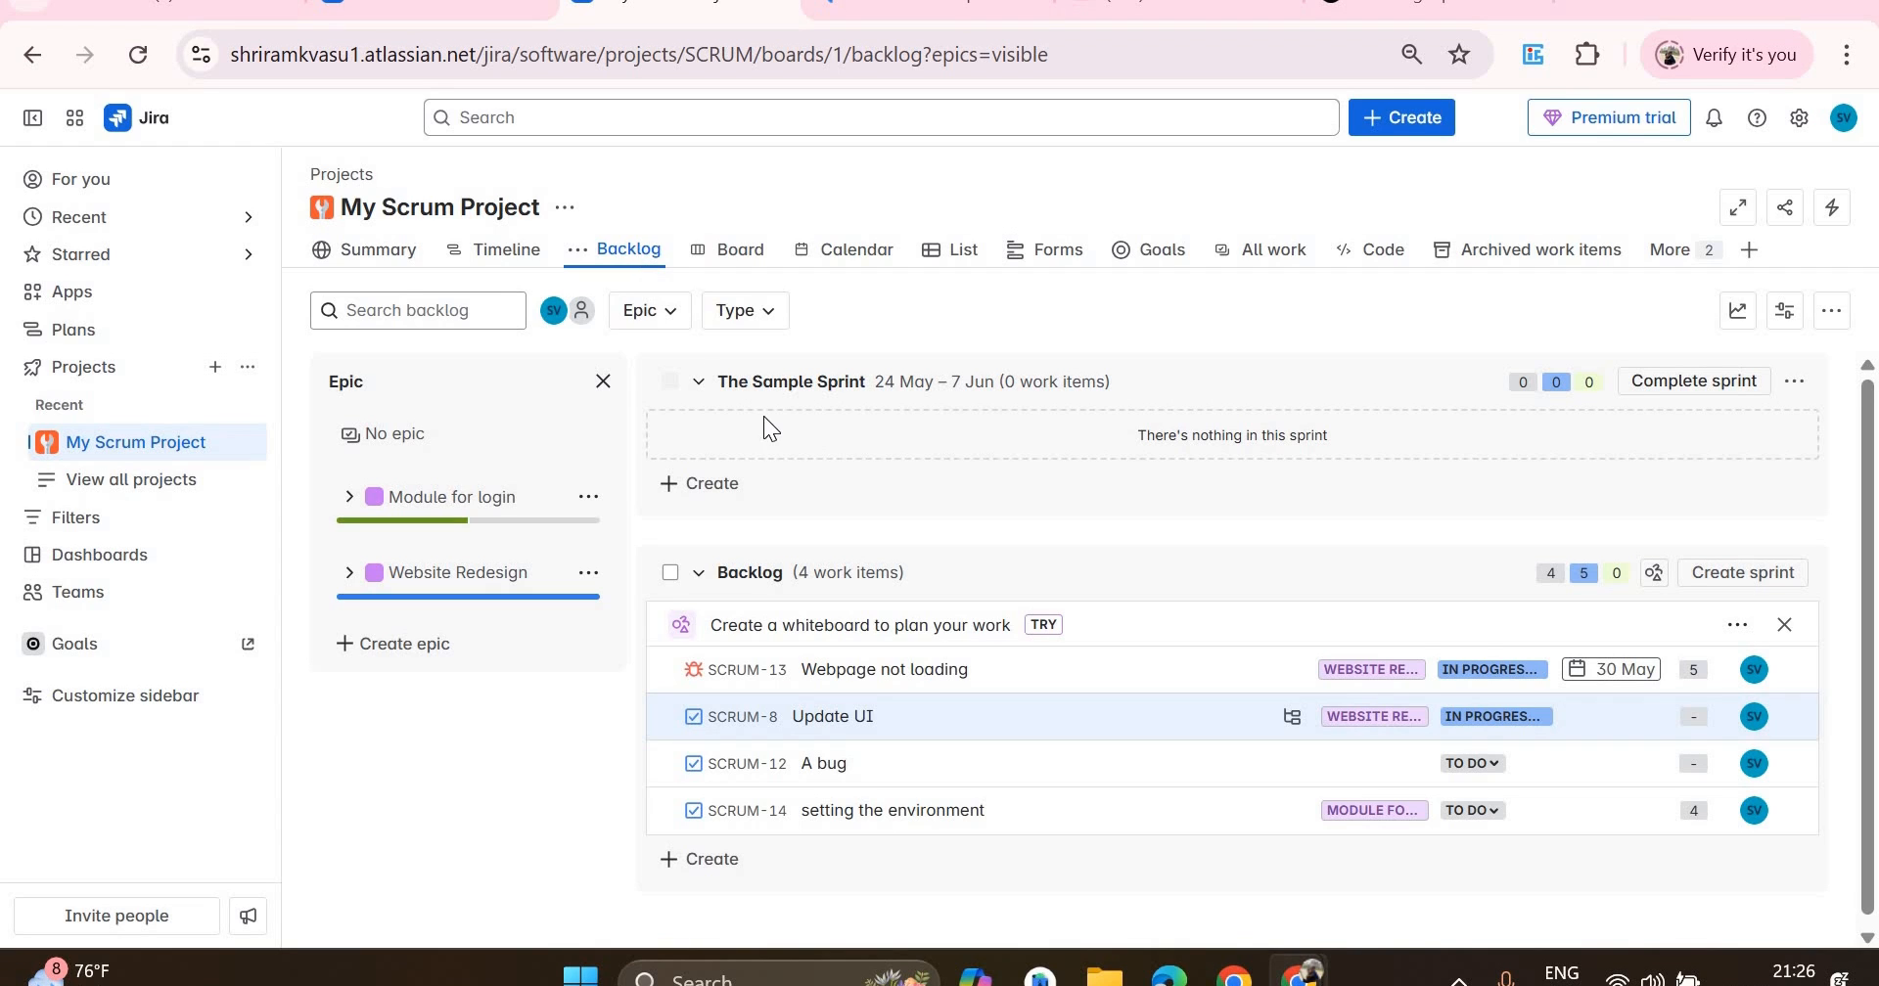
left_click(716, 500)
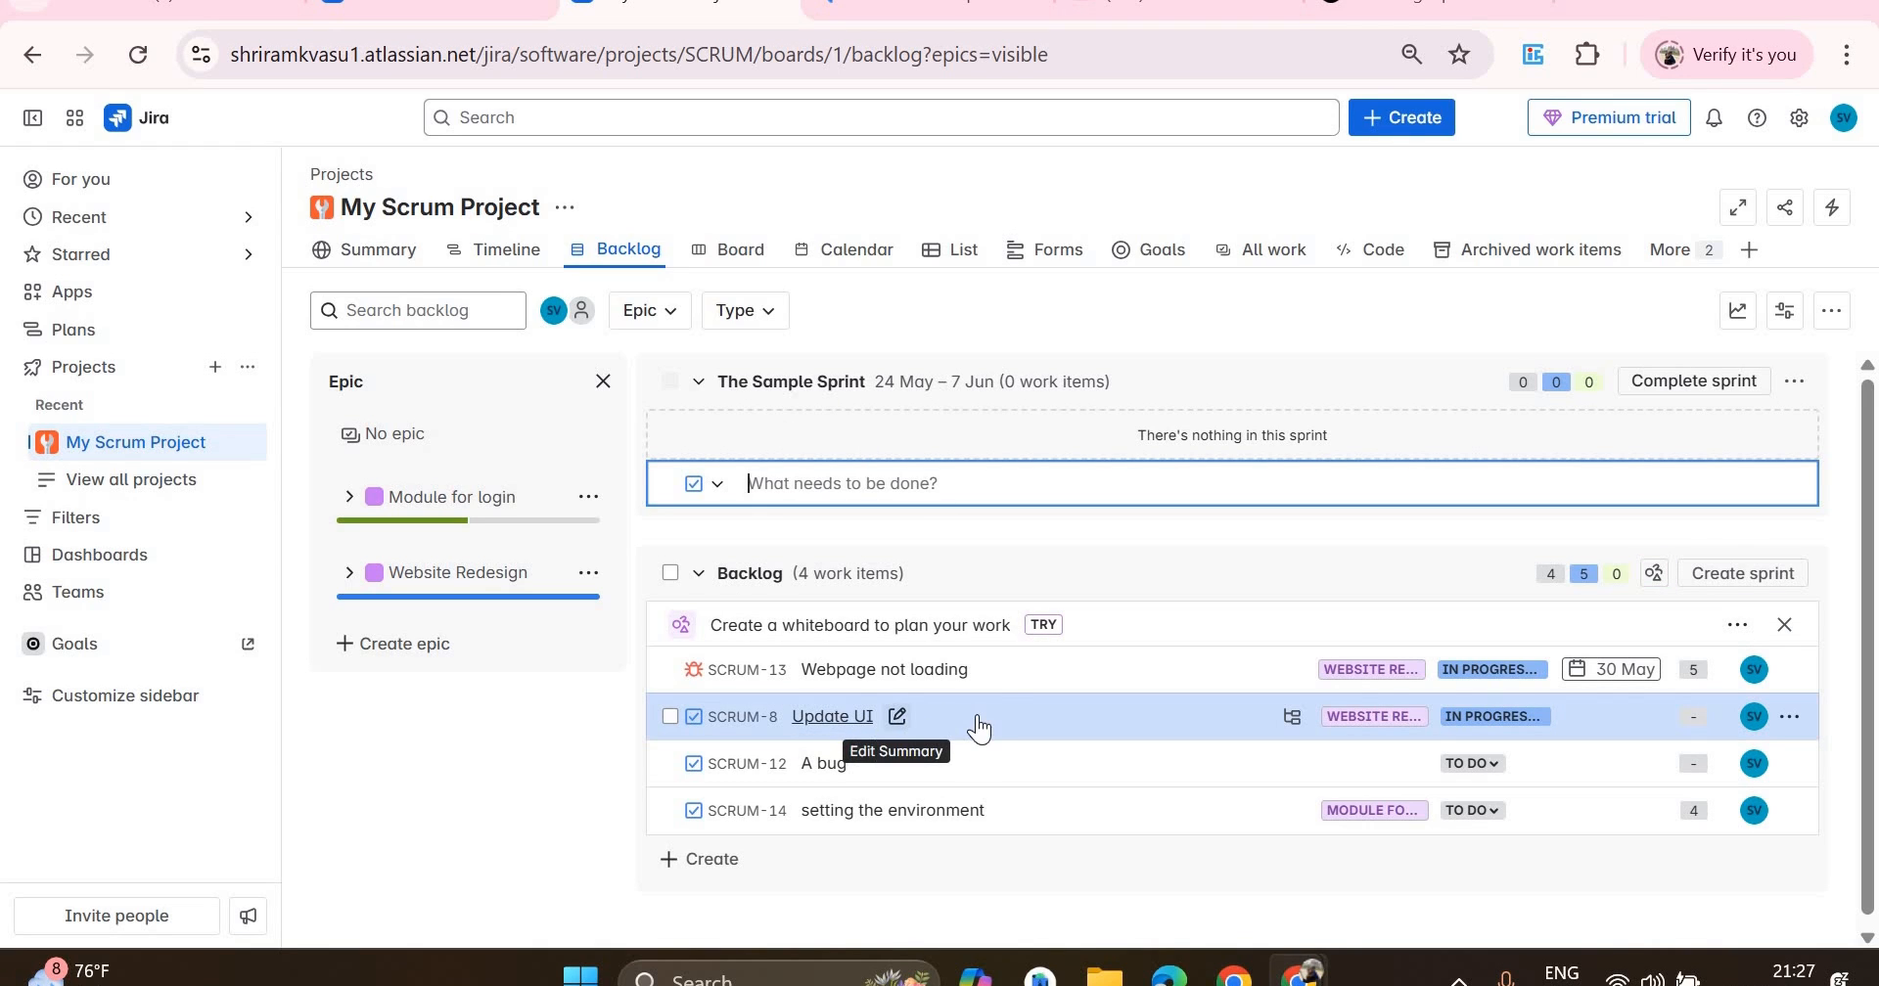
left_click_drag(977, 725, 937, 427)
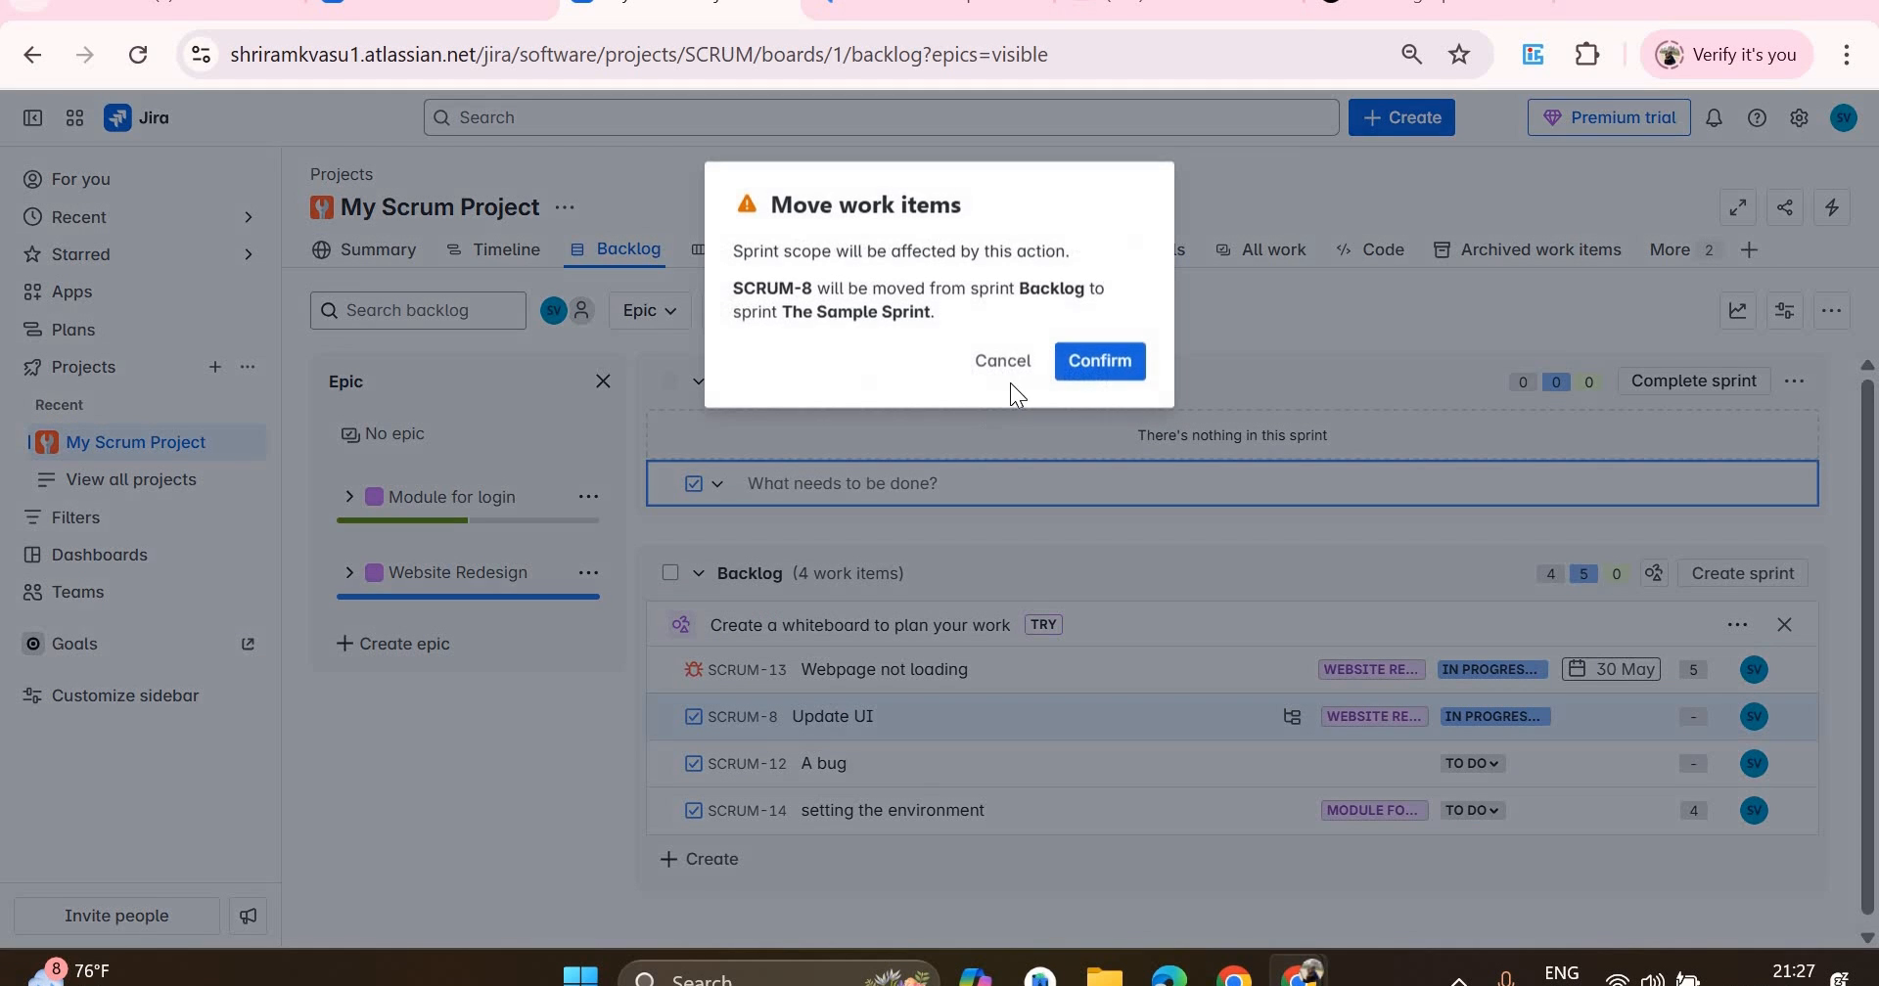
left_click(1091, 358)
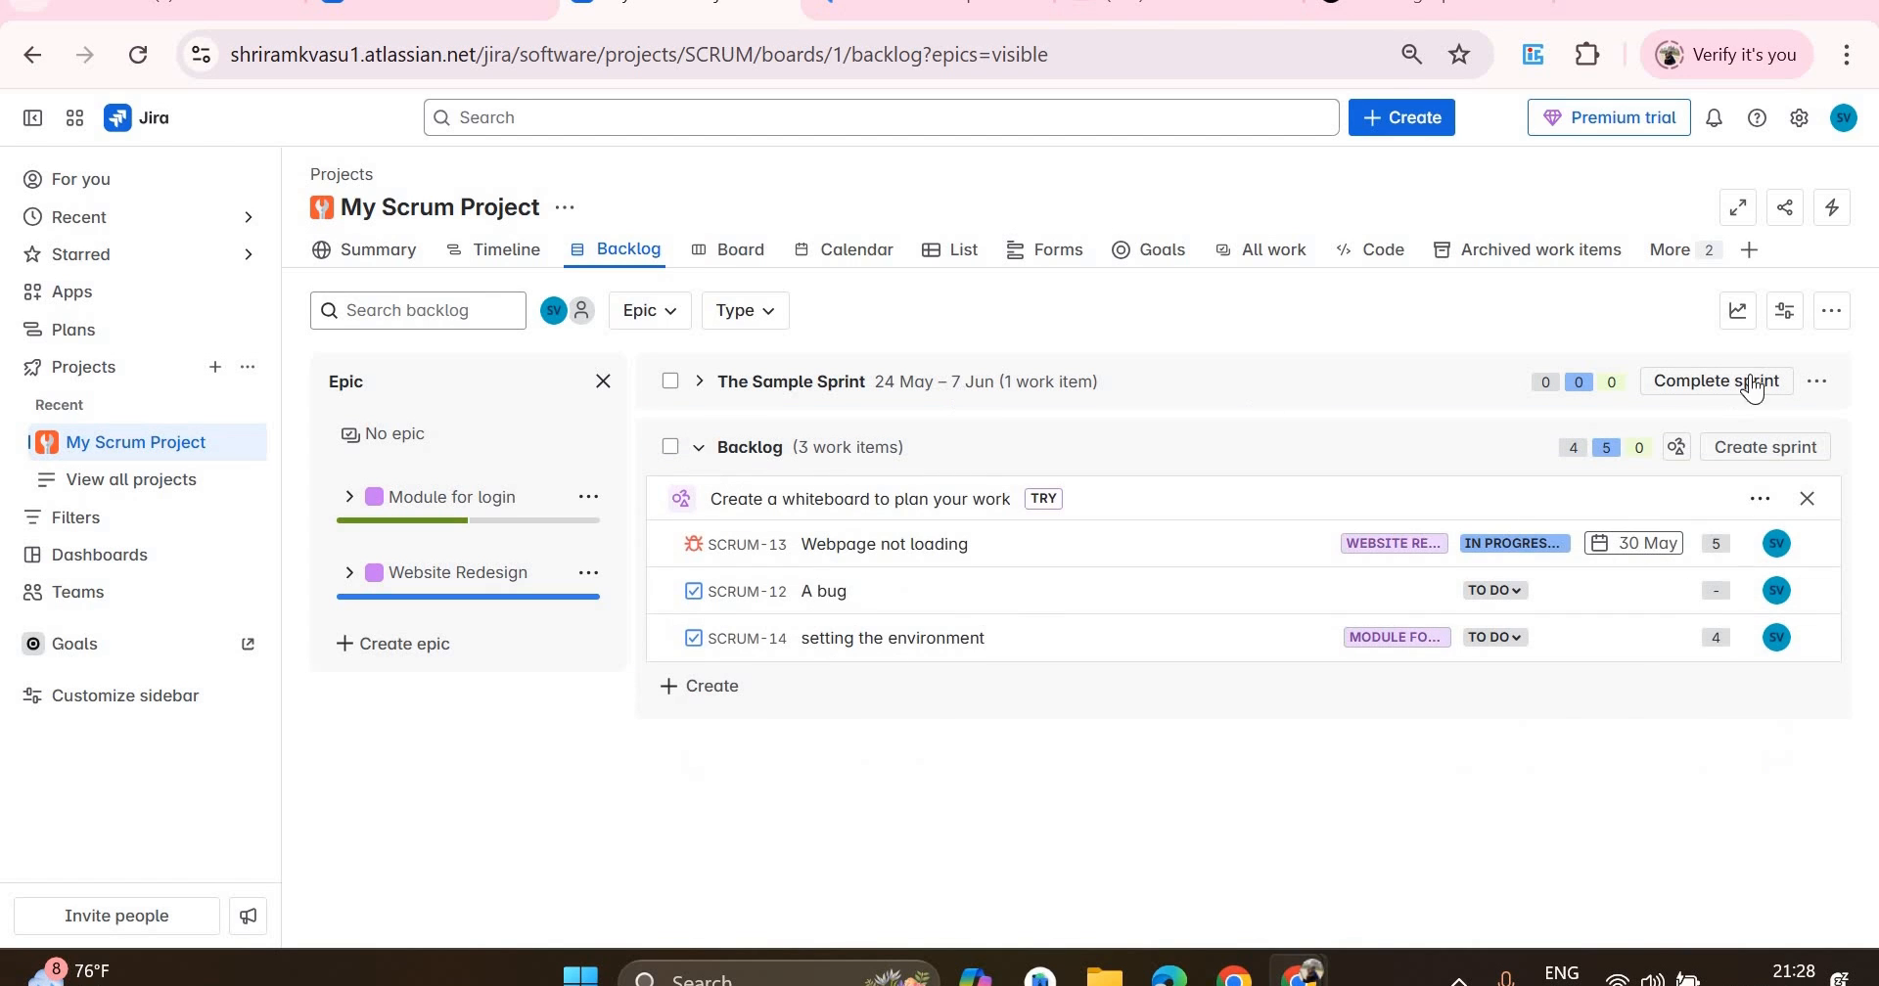
- Edit The Sample Sprint, setting its start date to 5/26/2025 and its end date to 7/3/2025
left_click(1817, 382)
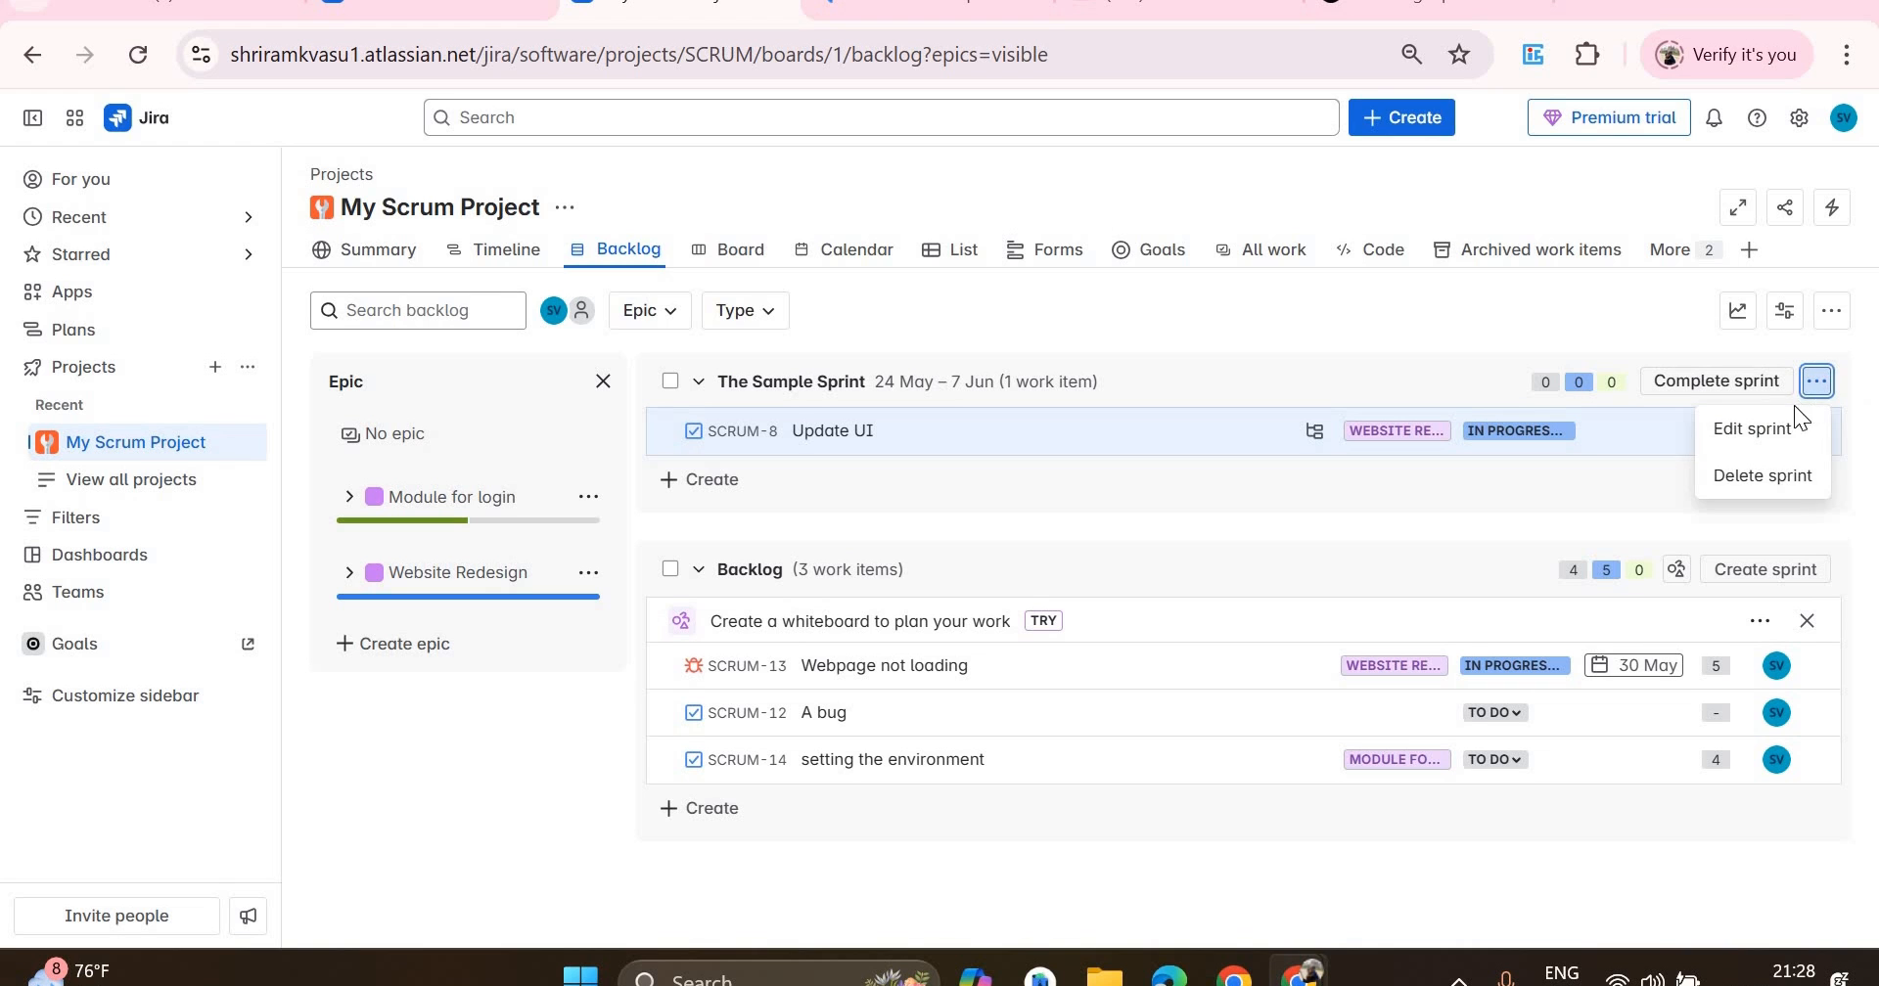
left_click(1783, 419)
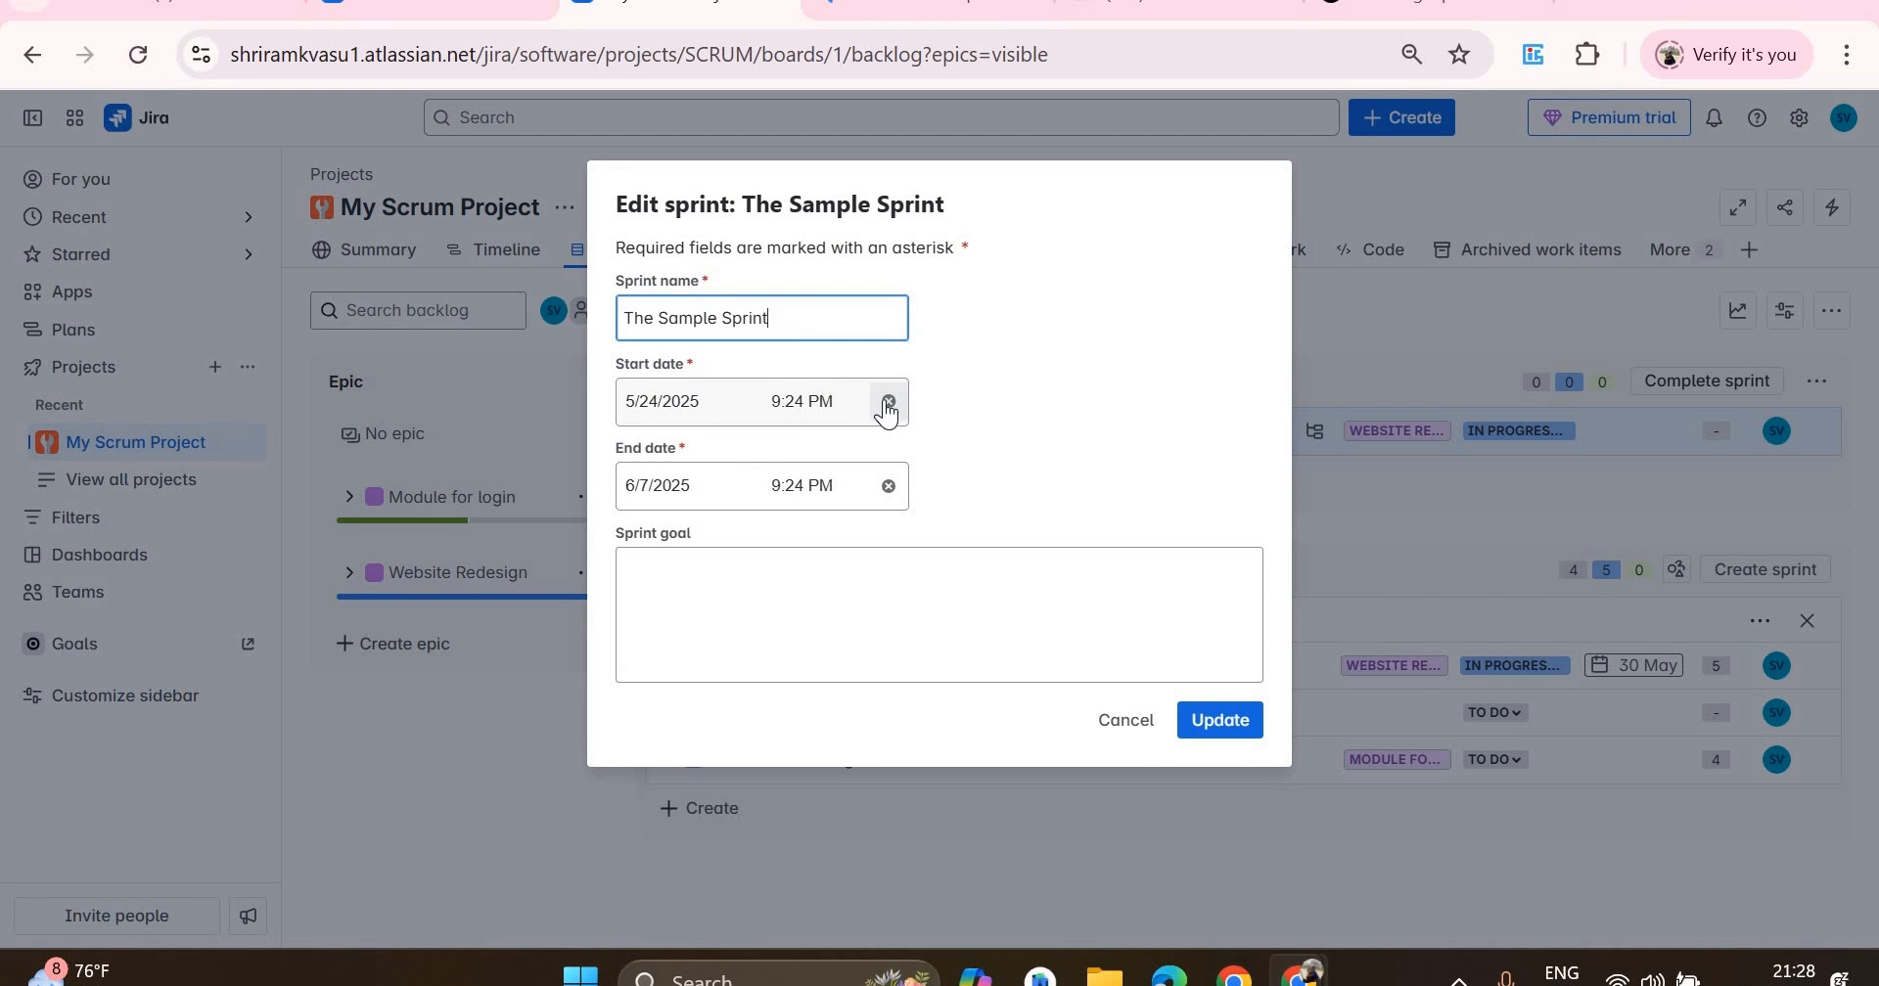
left_click(716, 416)
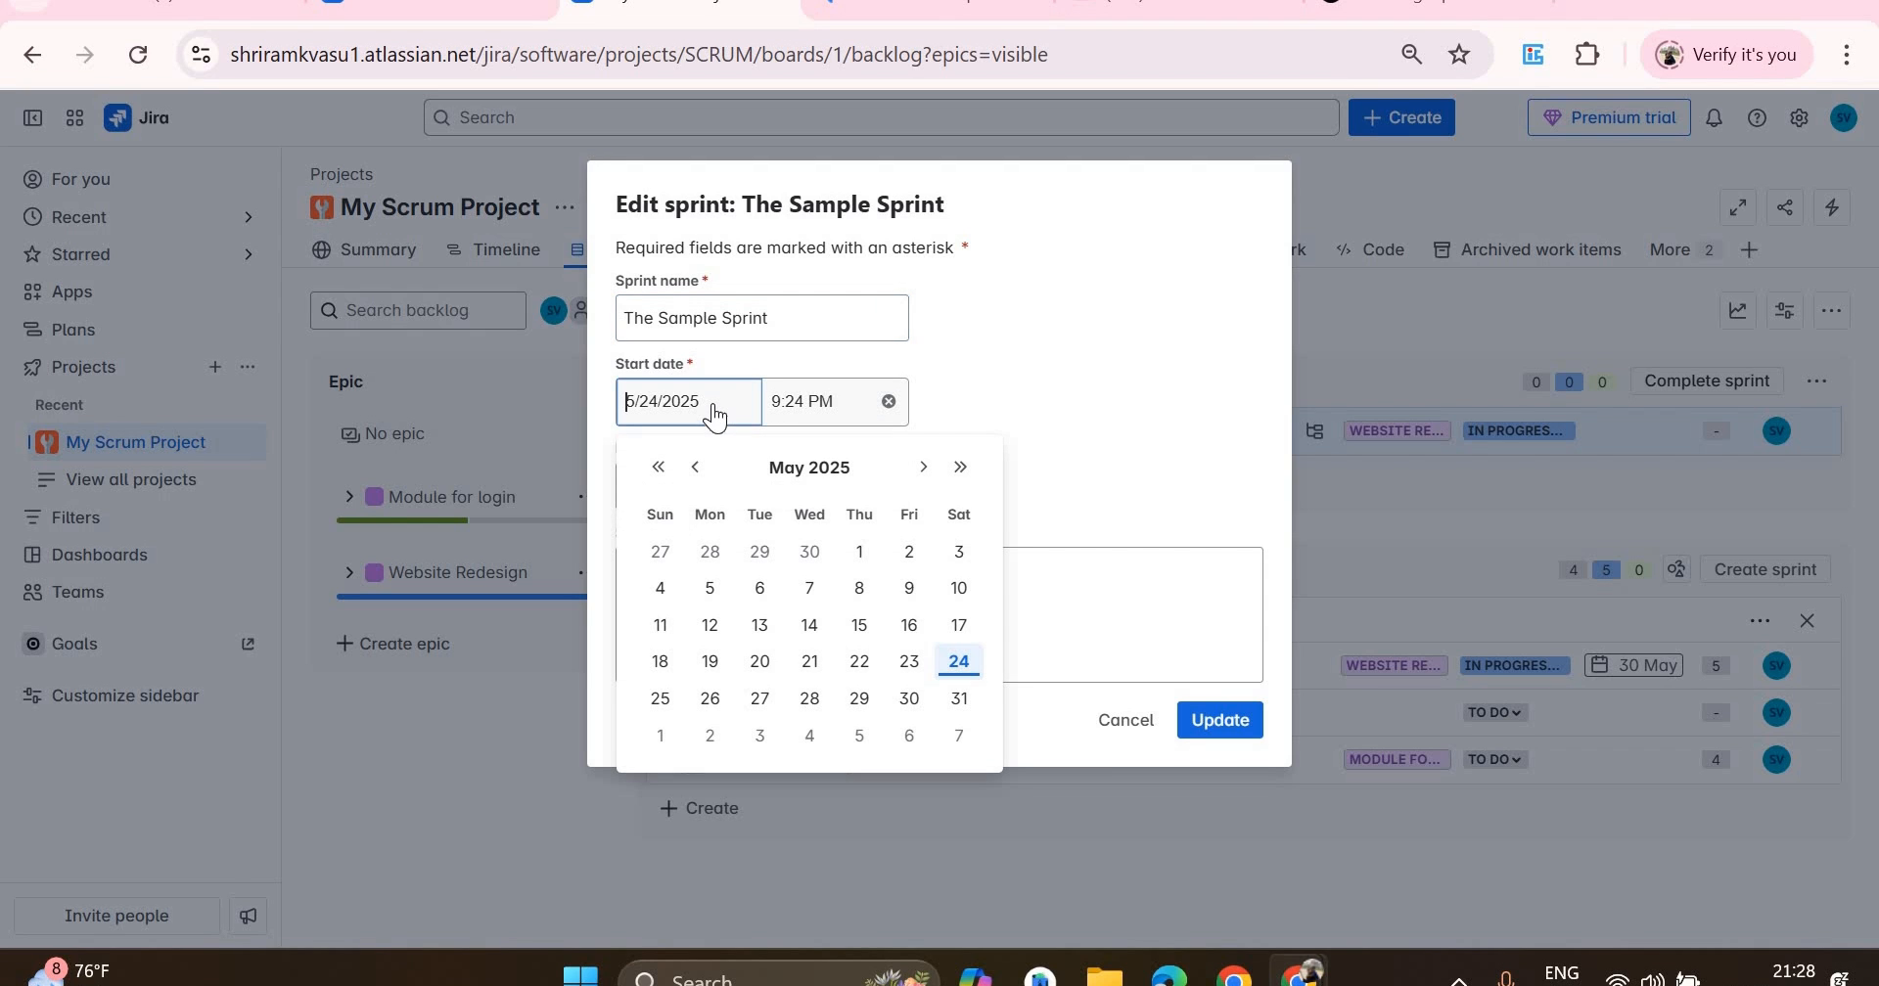
left_click(709, 698)
left_click(671, 494)
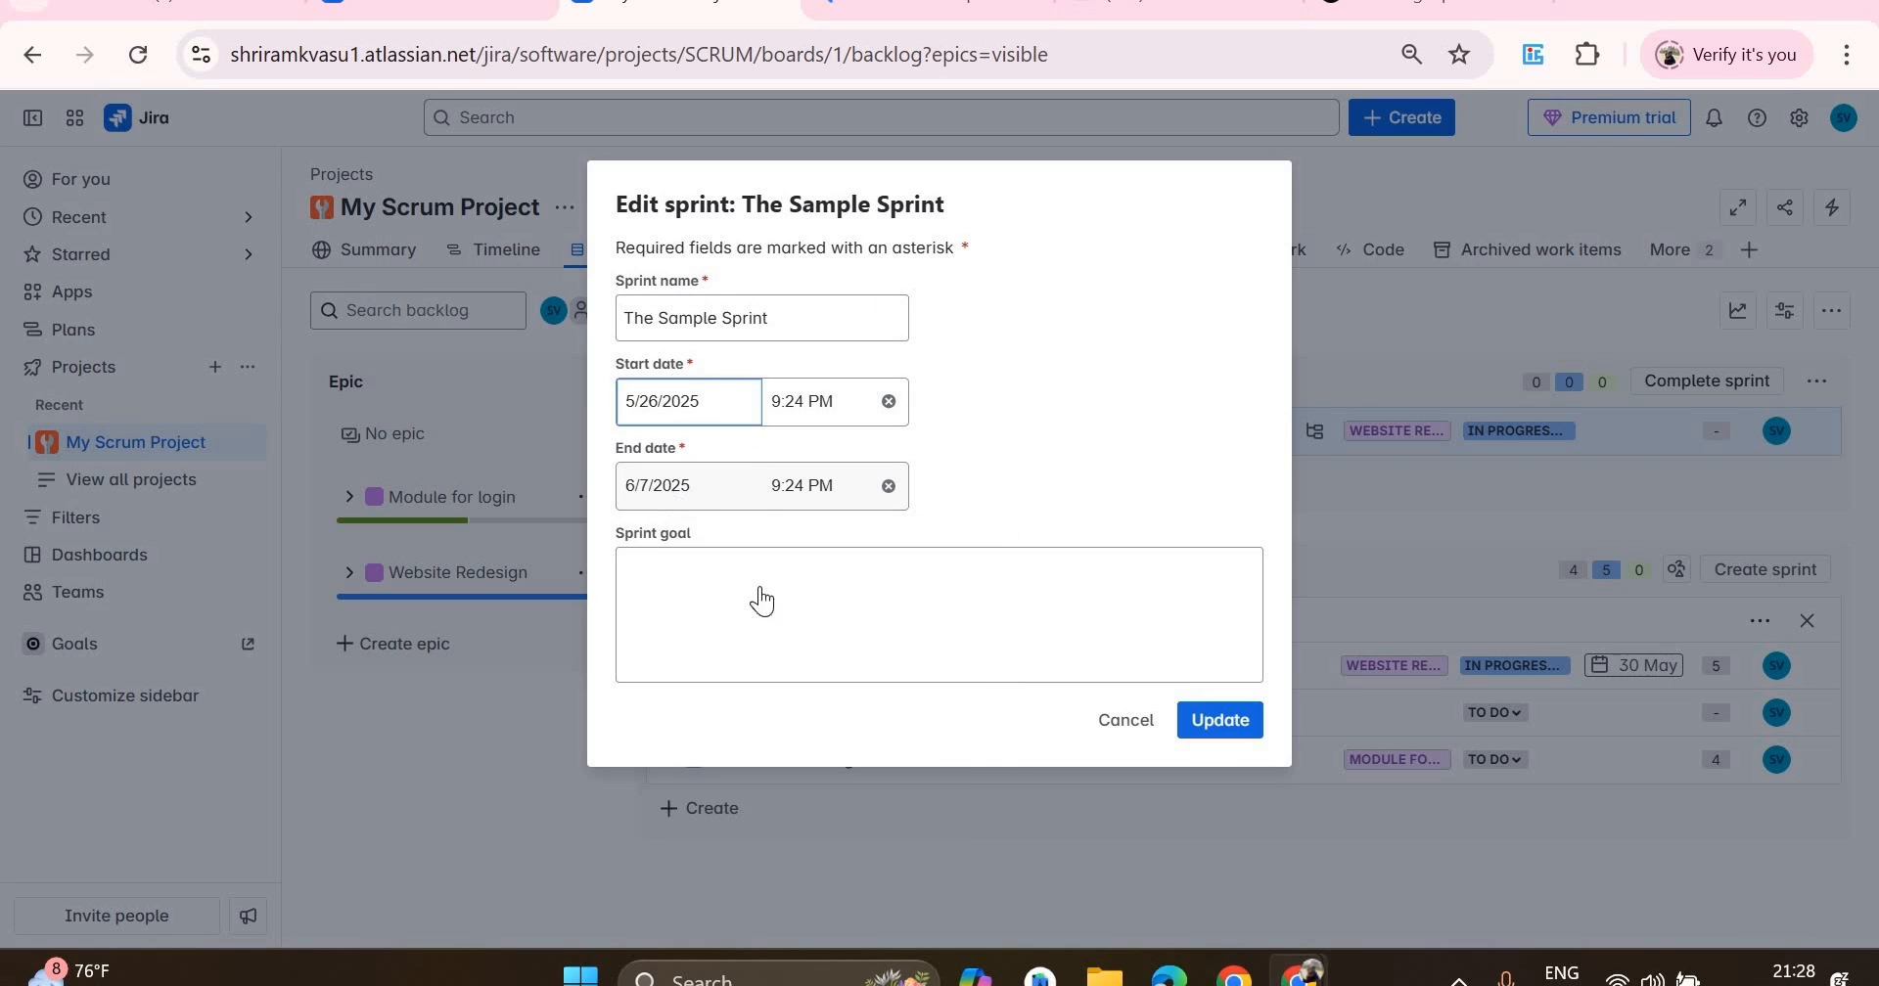
left_click(858, 785)
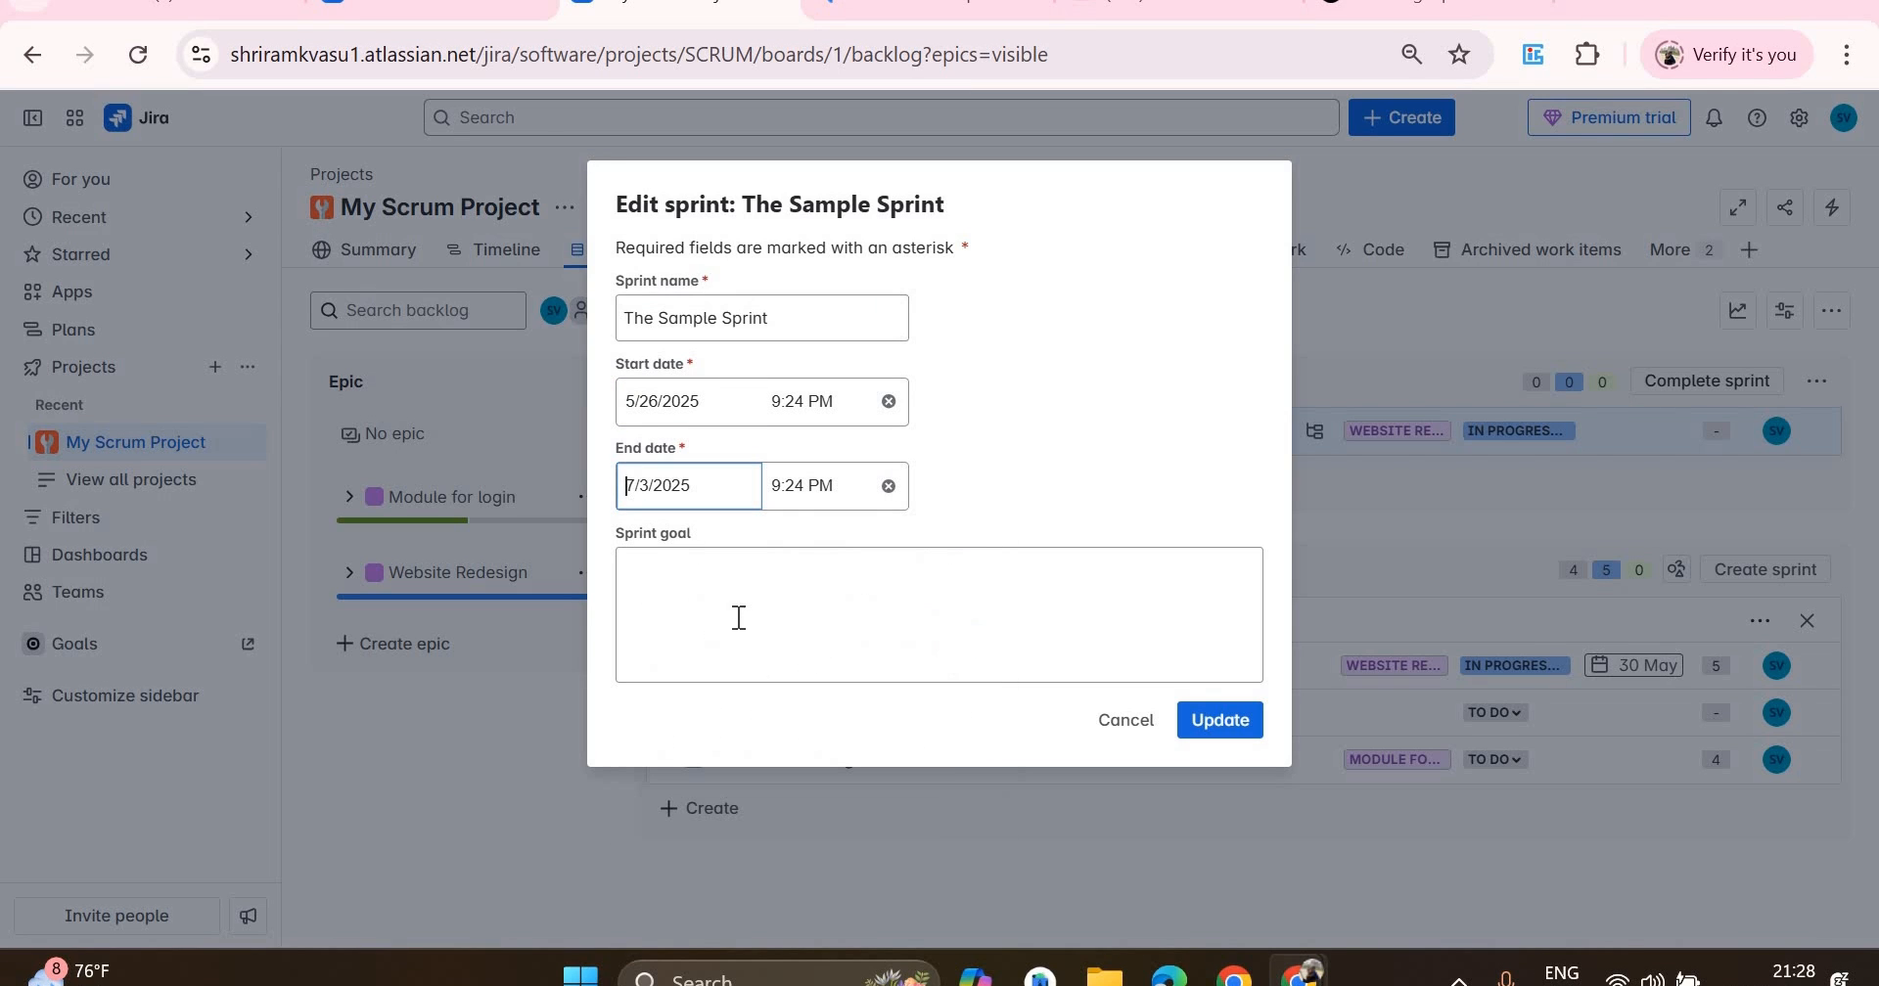
- Enter "Complete work" as the sprint goal and save the sprint changes
left_click(844, 585)
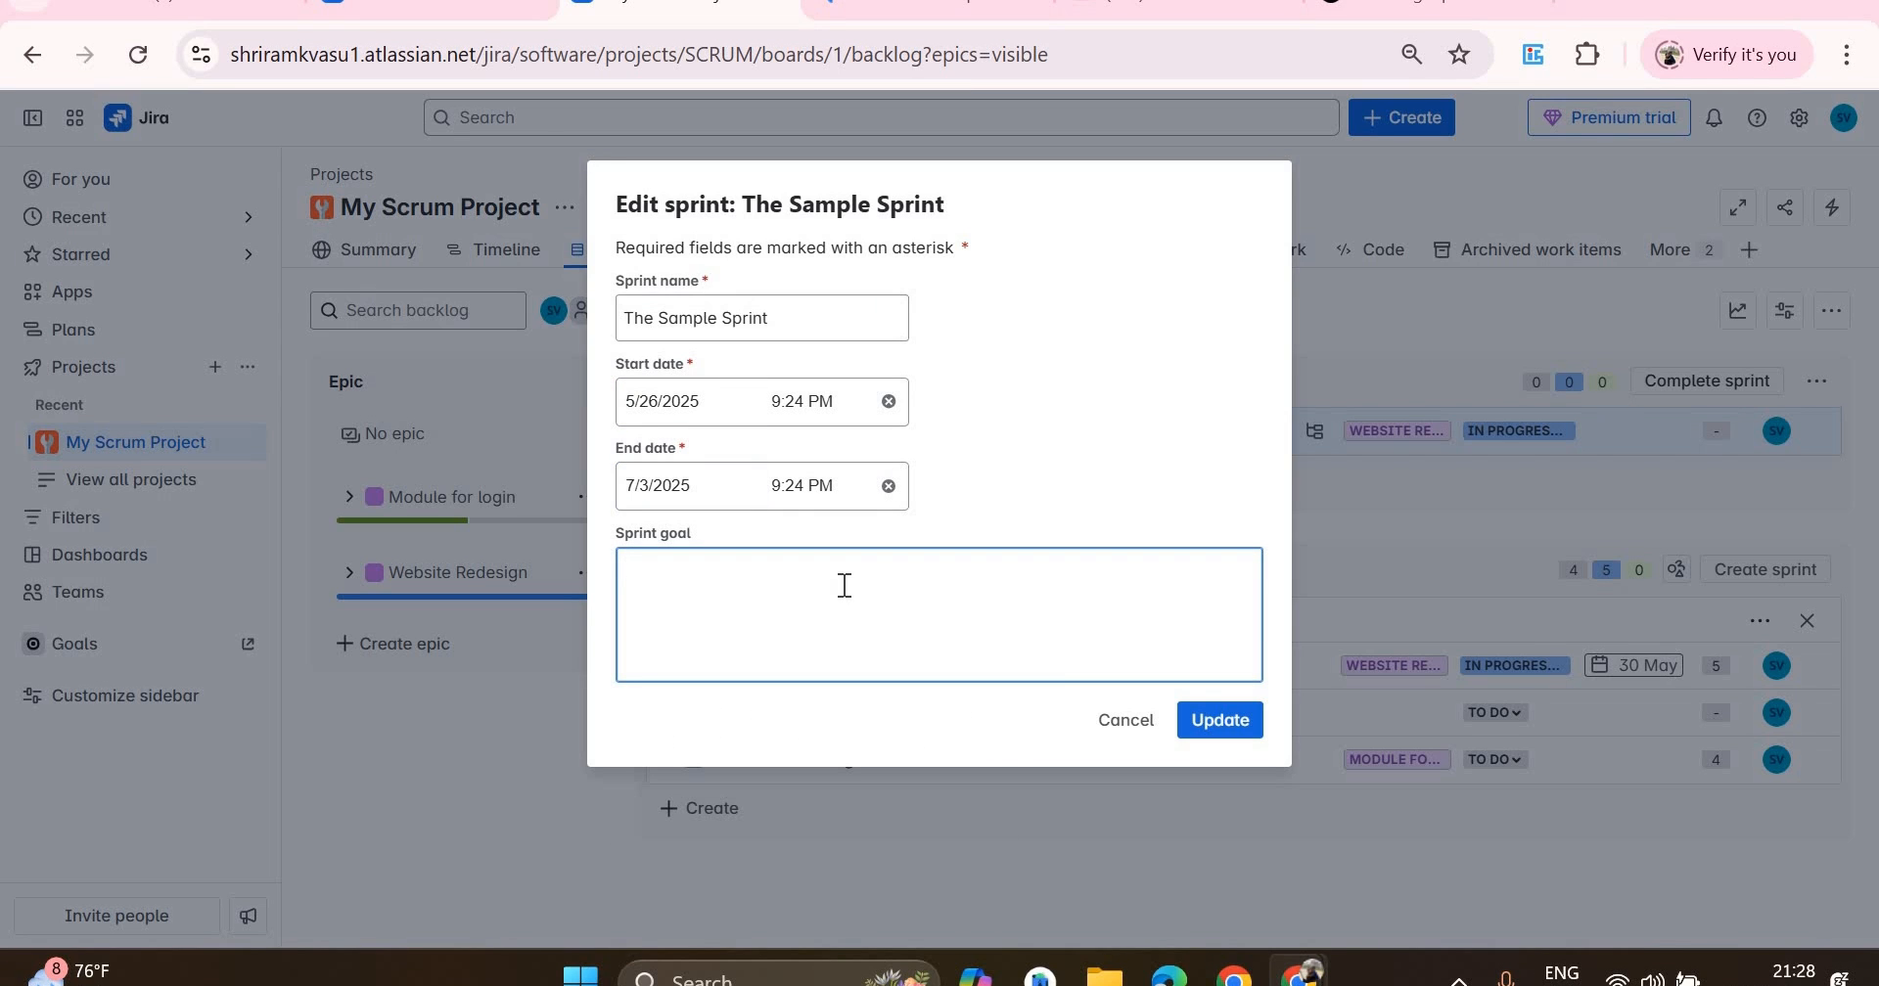
type("Complete work")
left_click(1223, 722)
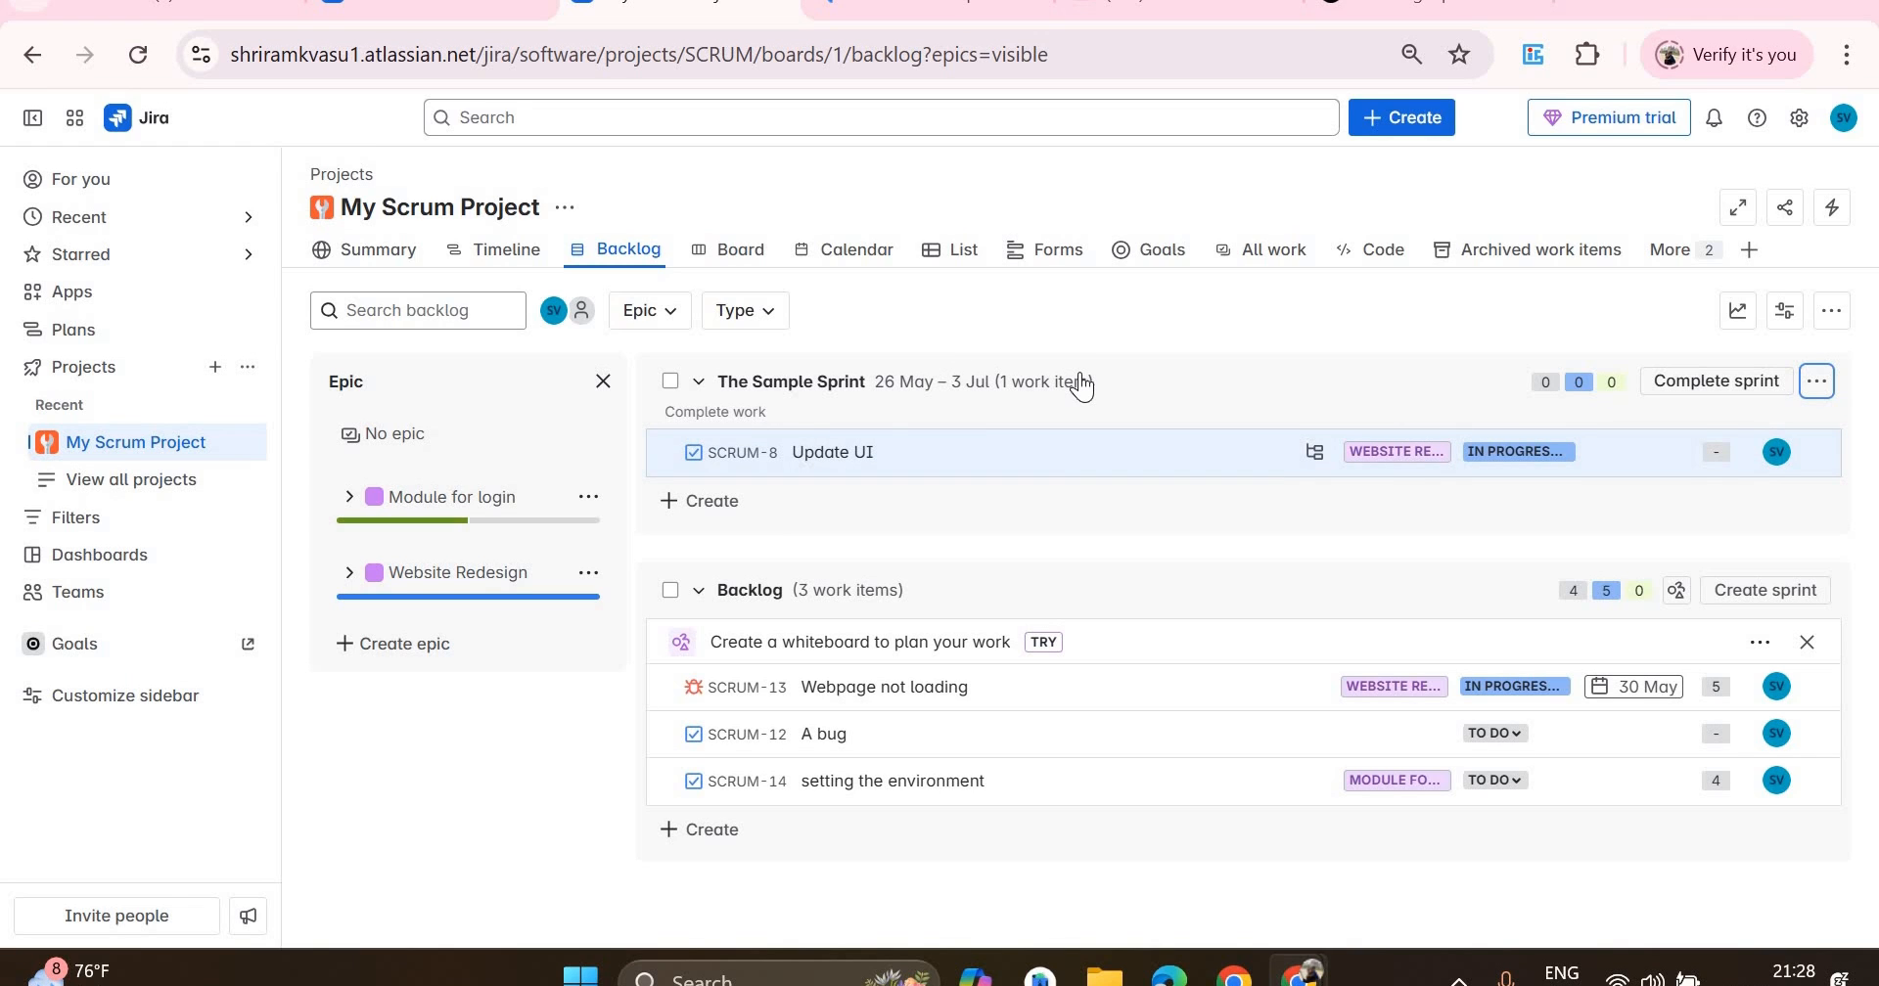
- Complete The Sample Sprint, moving its open work items to a new sprint
left_click(1683, 384)
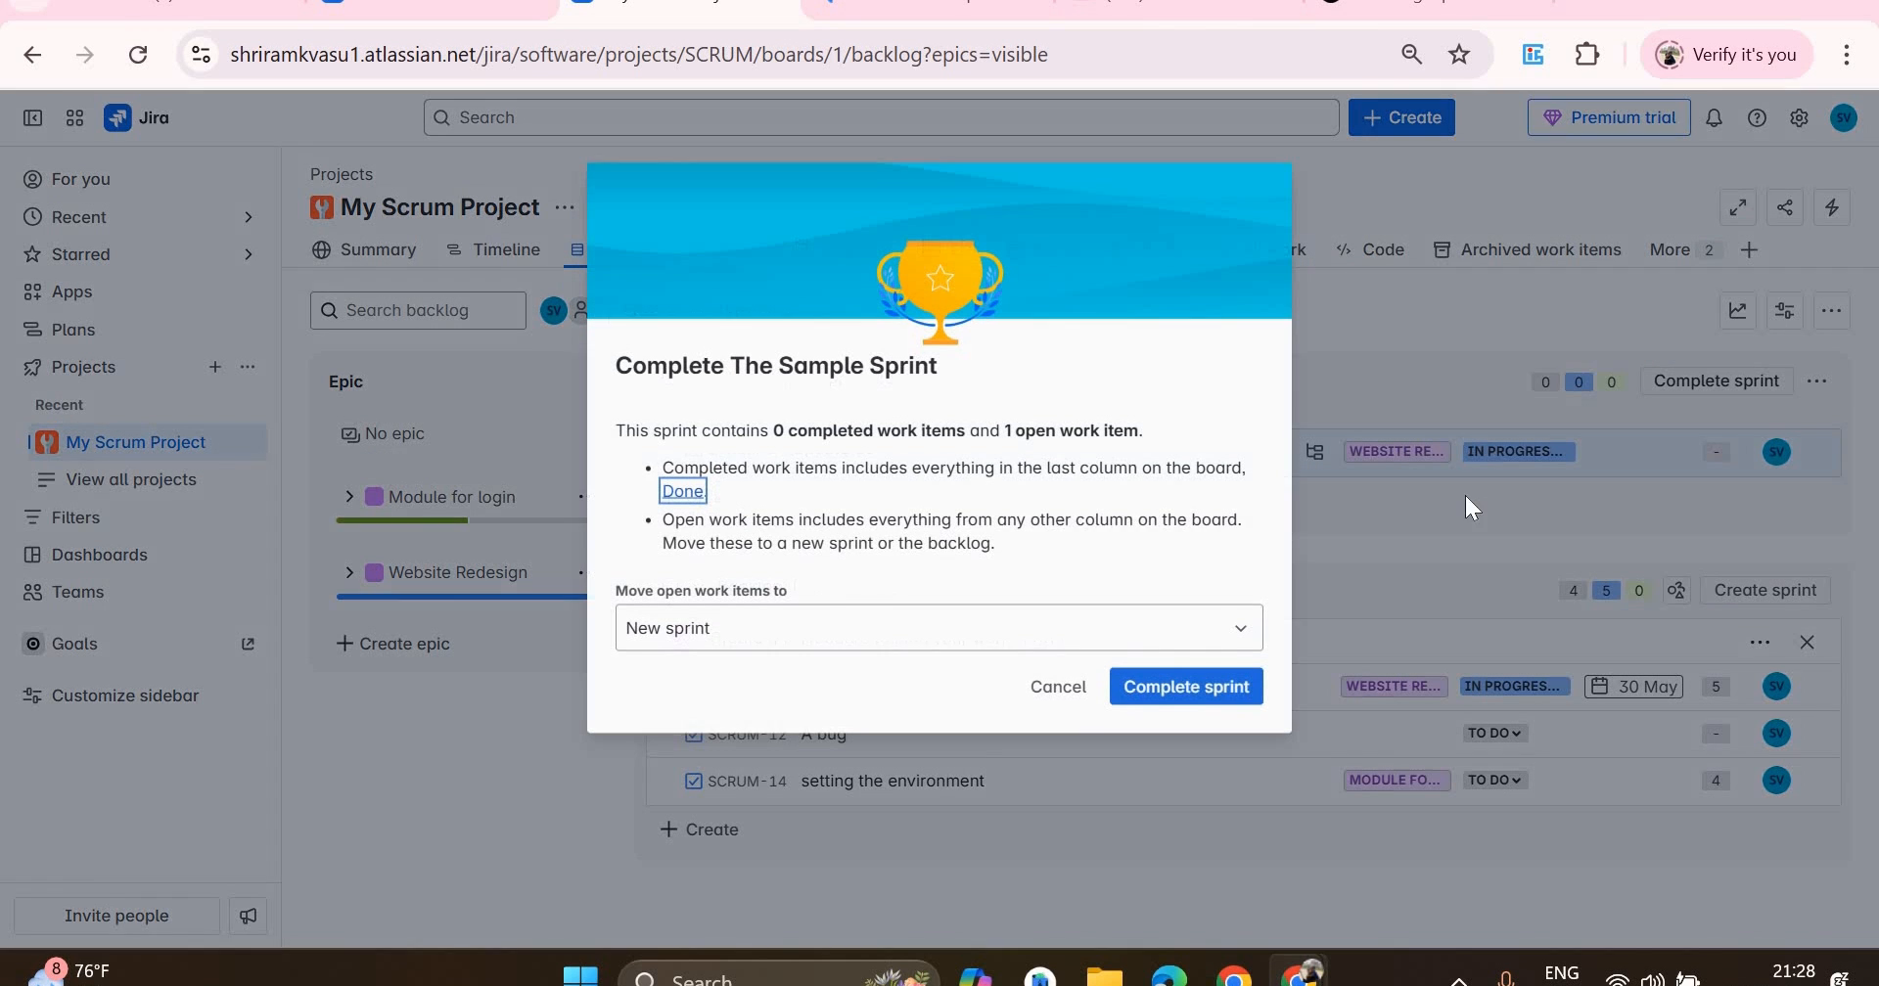
left_click(1188, 685)
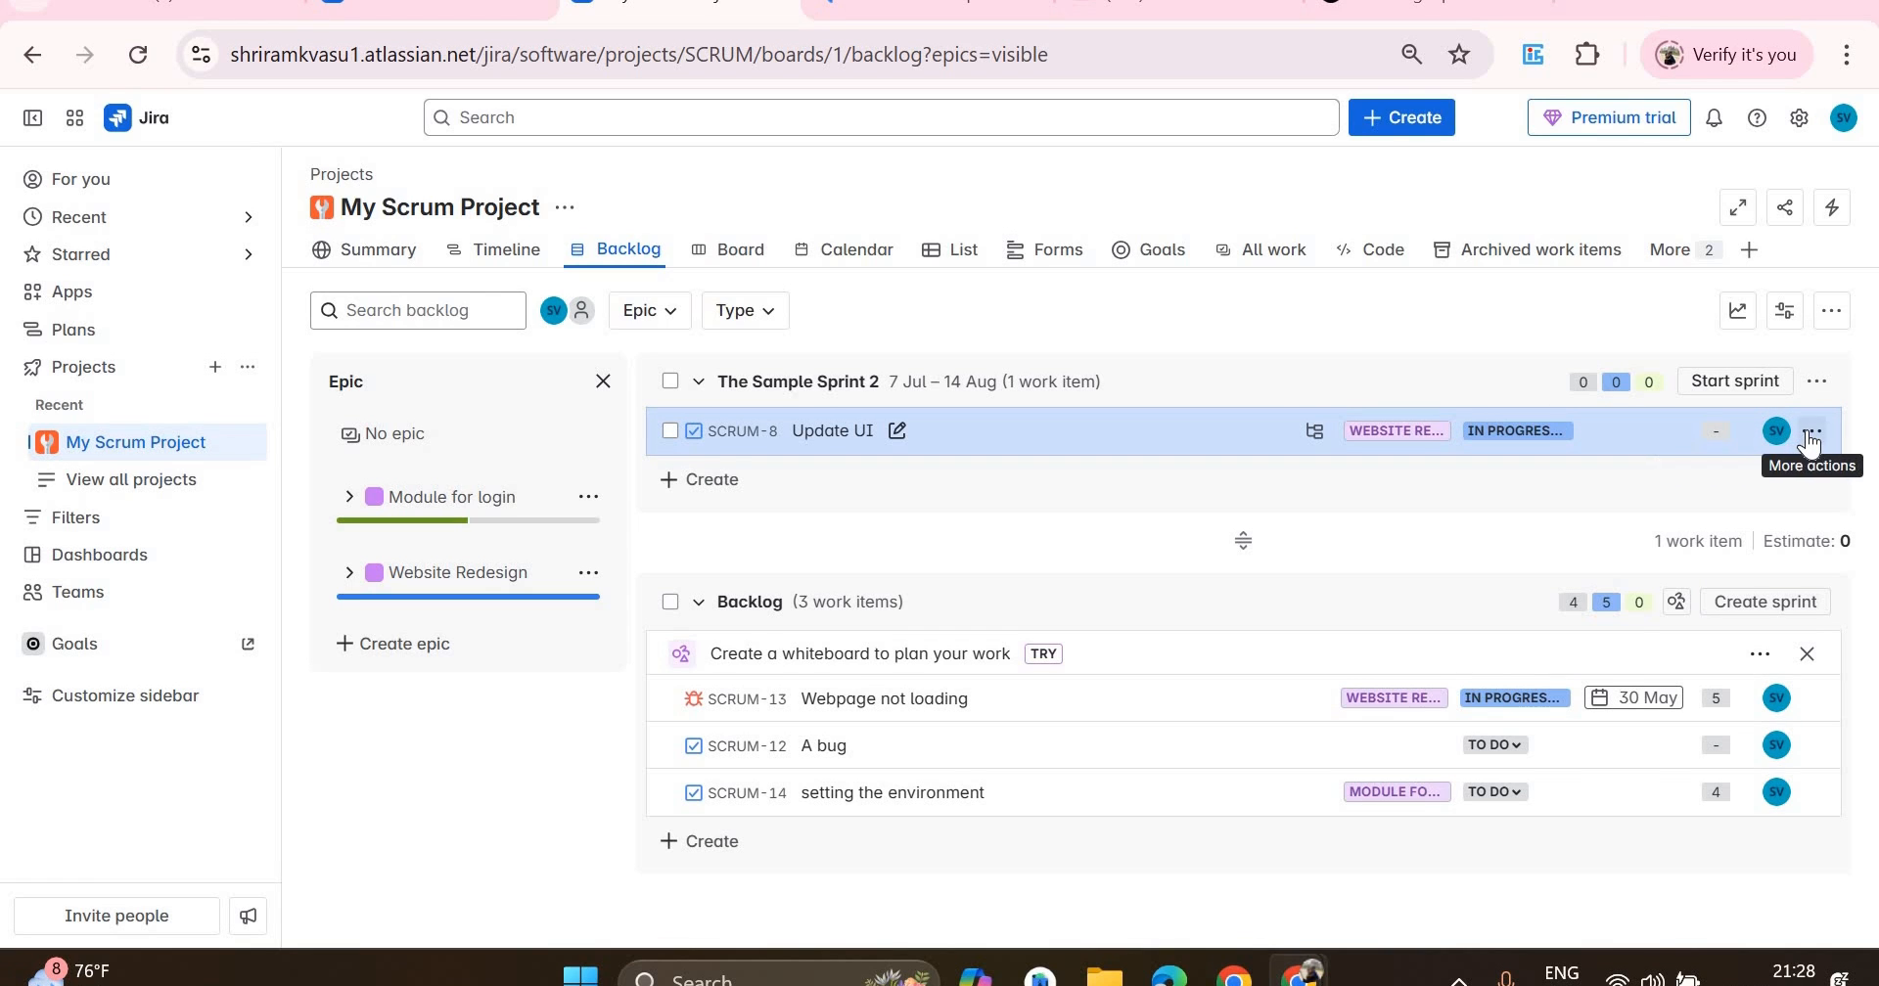
- Change the status of Update UI in The Sample Sprint 2 to Done, and set it back to To Do
left_click(1813, 431)
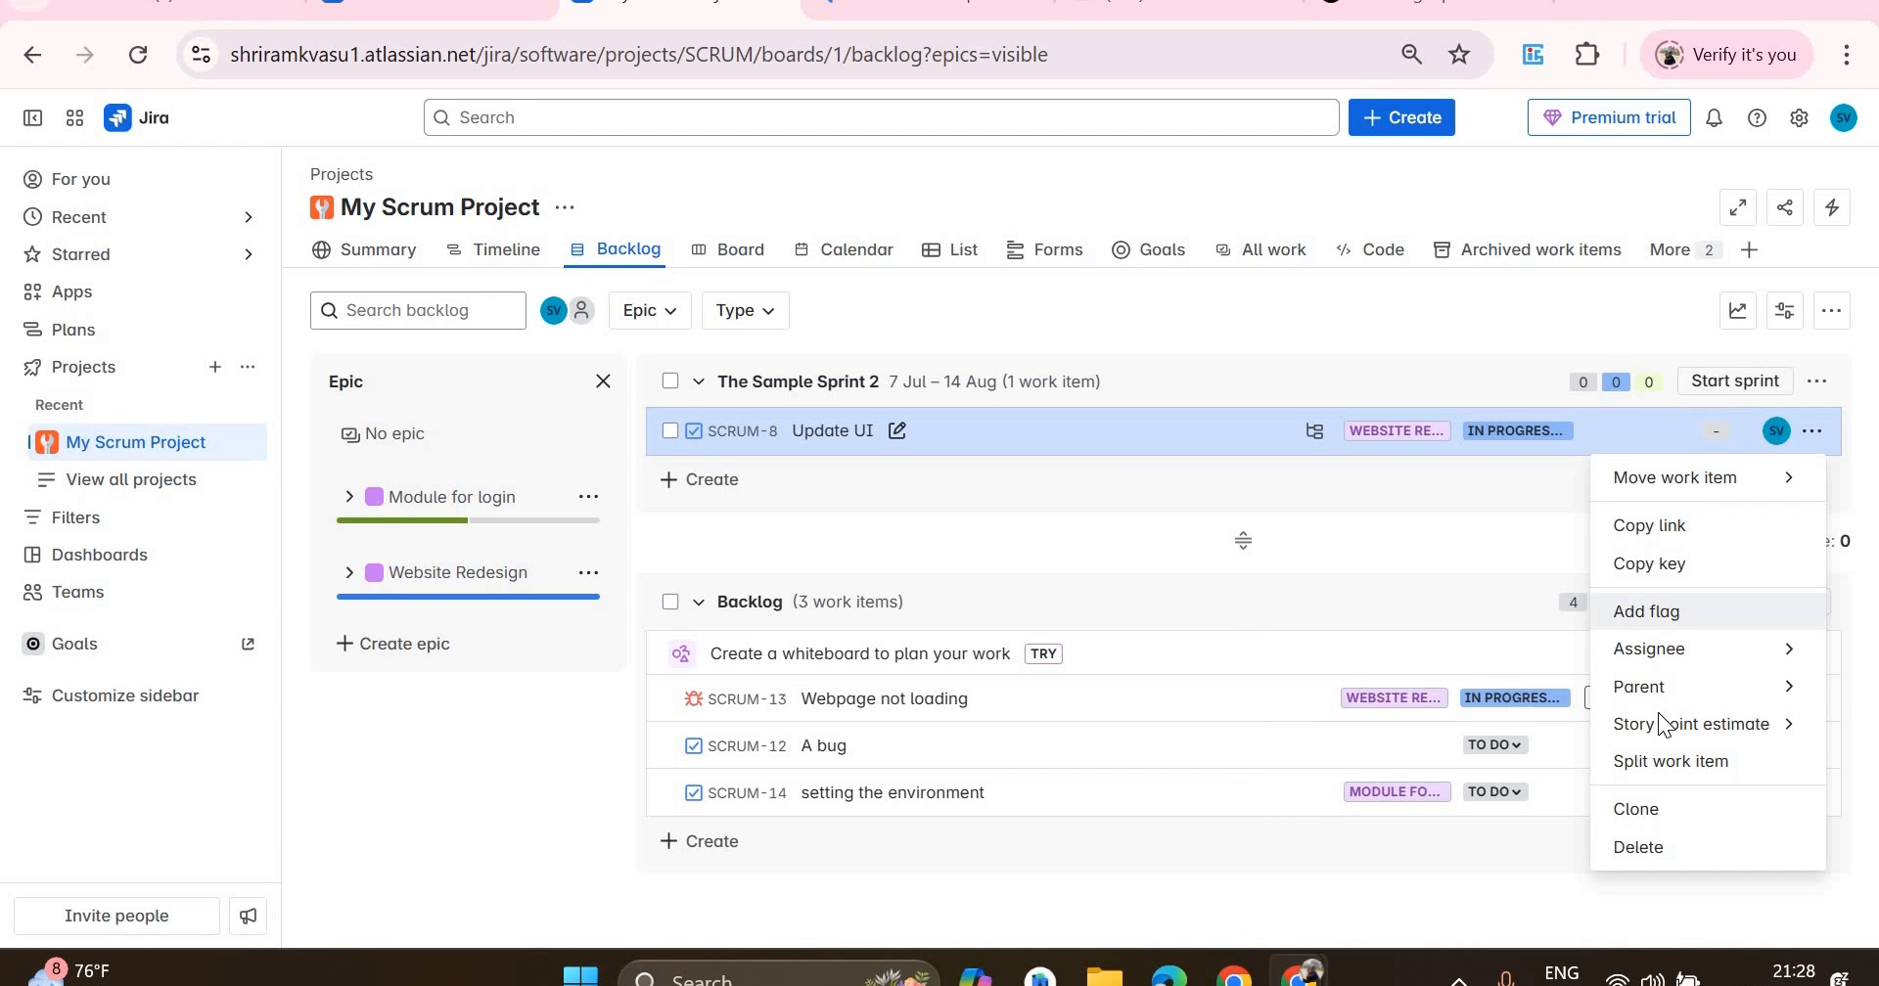
left_click(1241, 337)
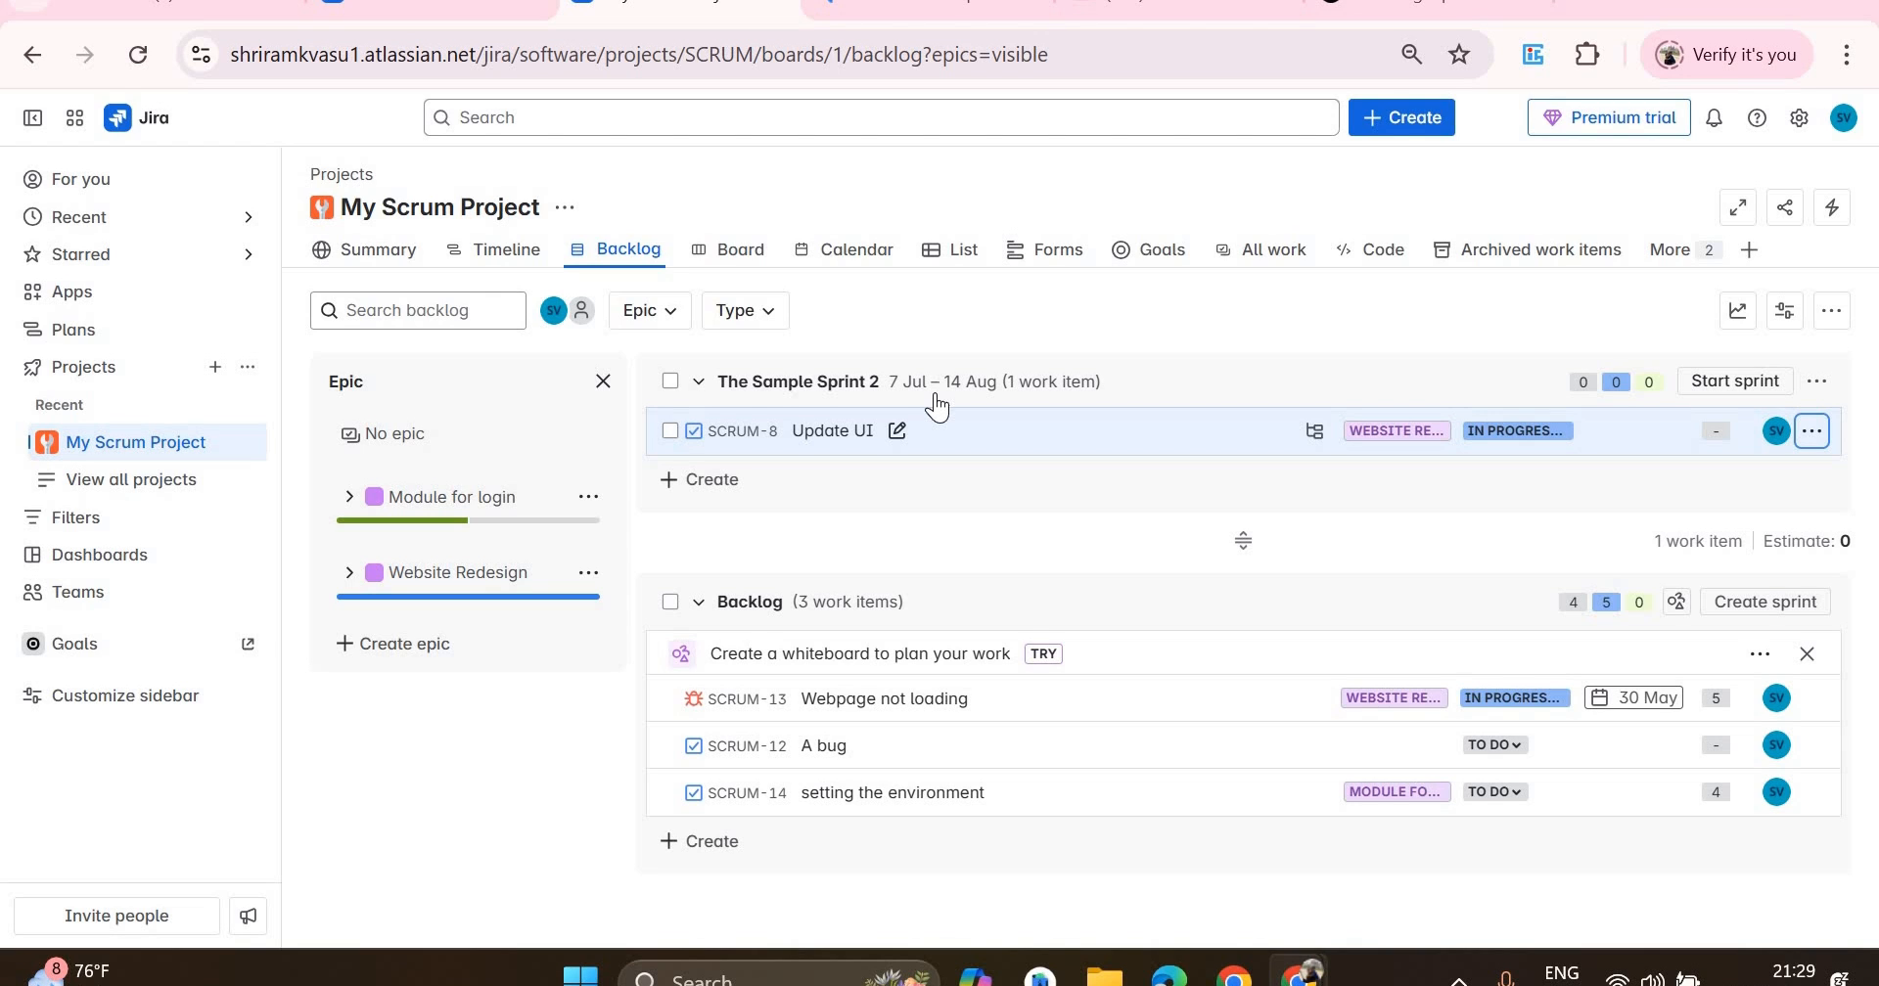
left_click(1495, 431)
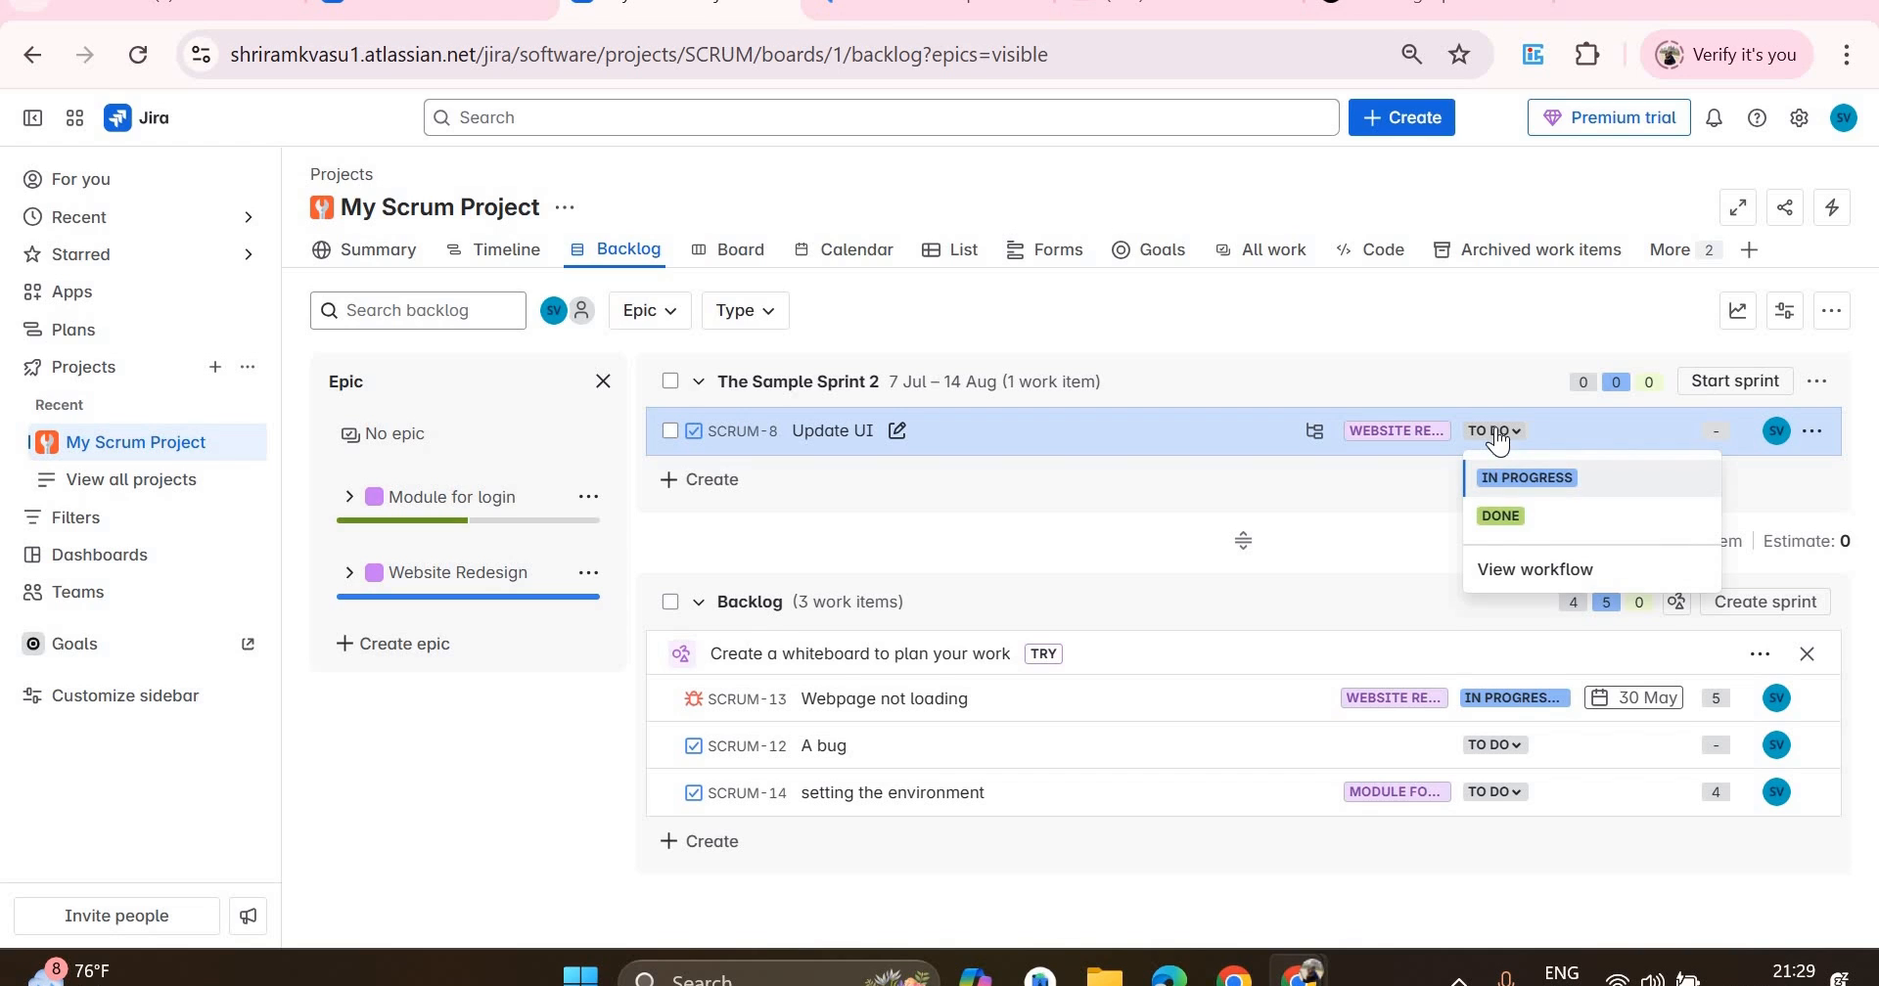
left_click(1509, 524)
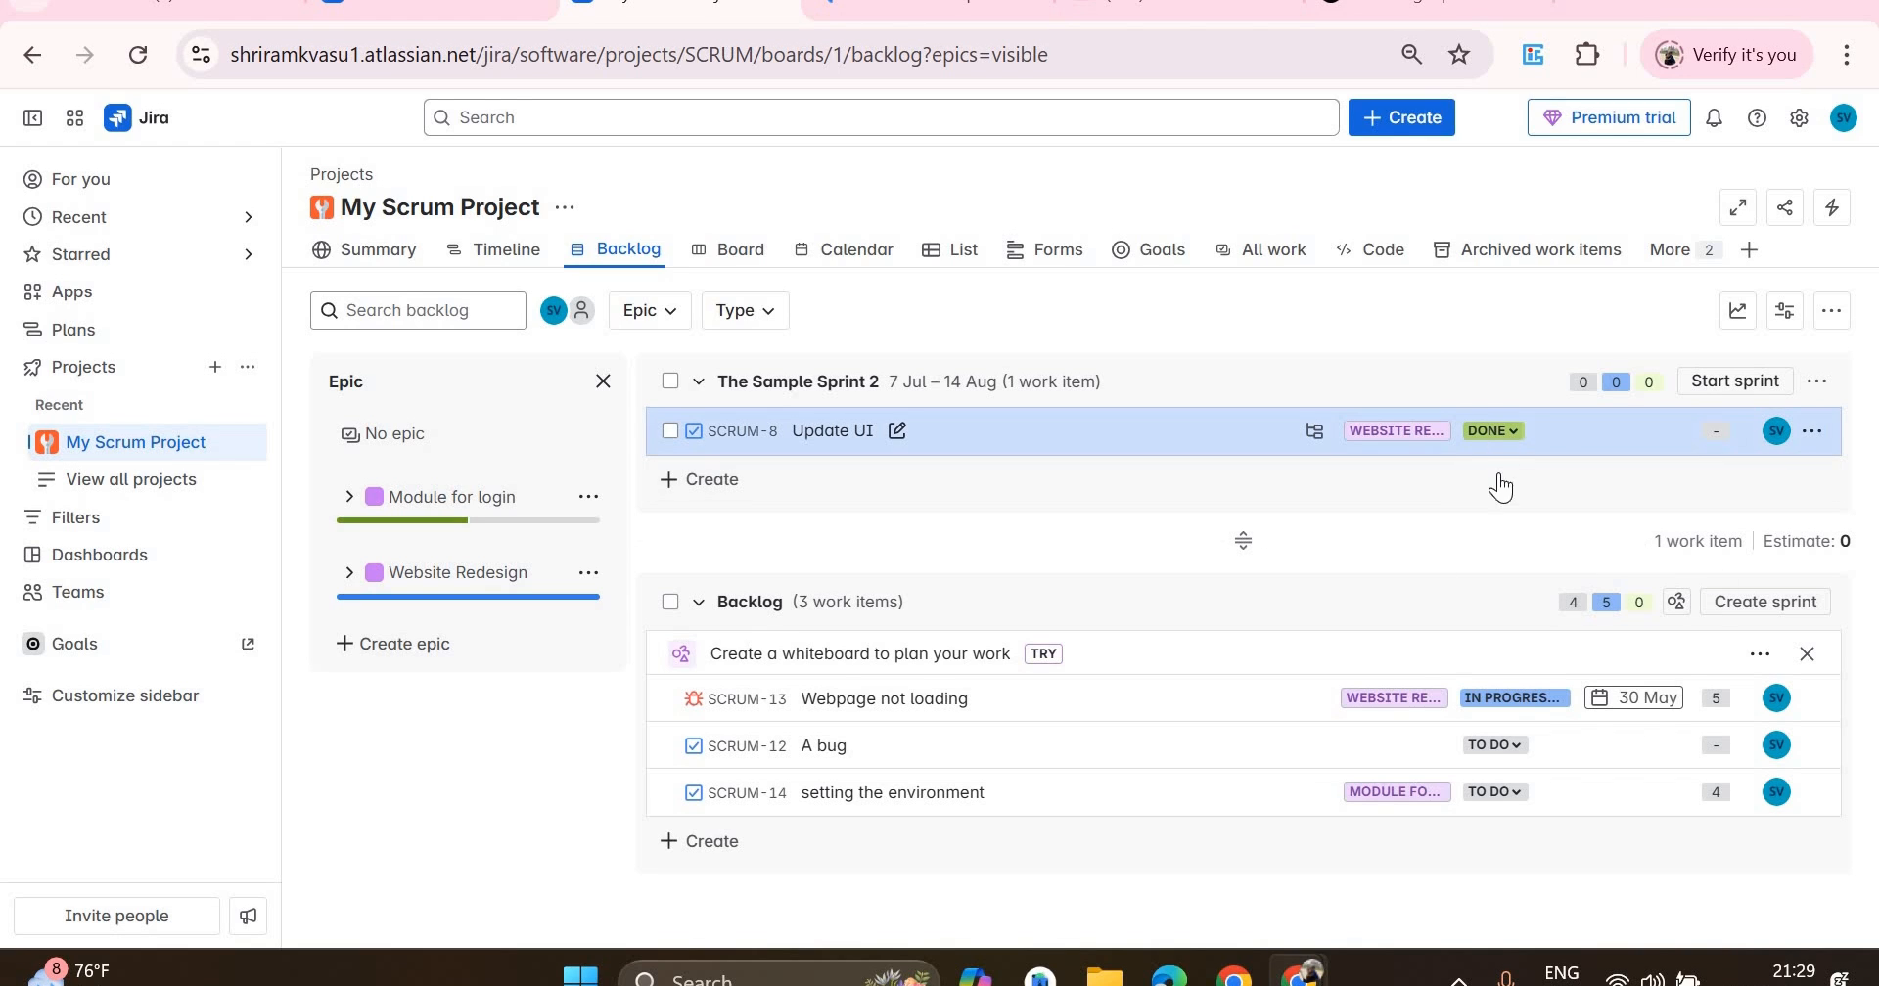
left_click(1495, 431)
left_click(1500, 474)
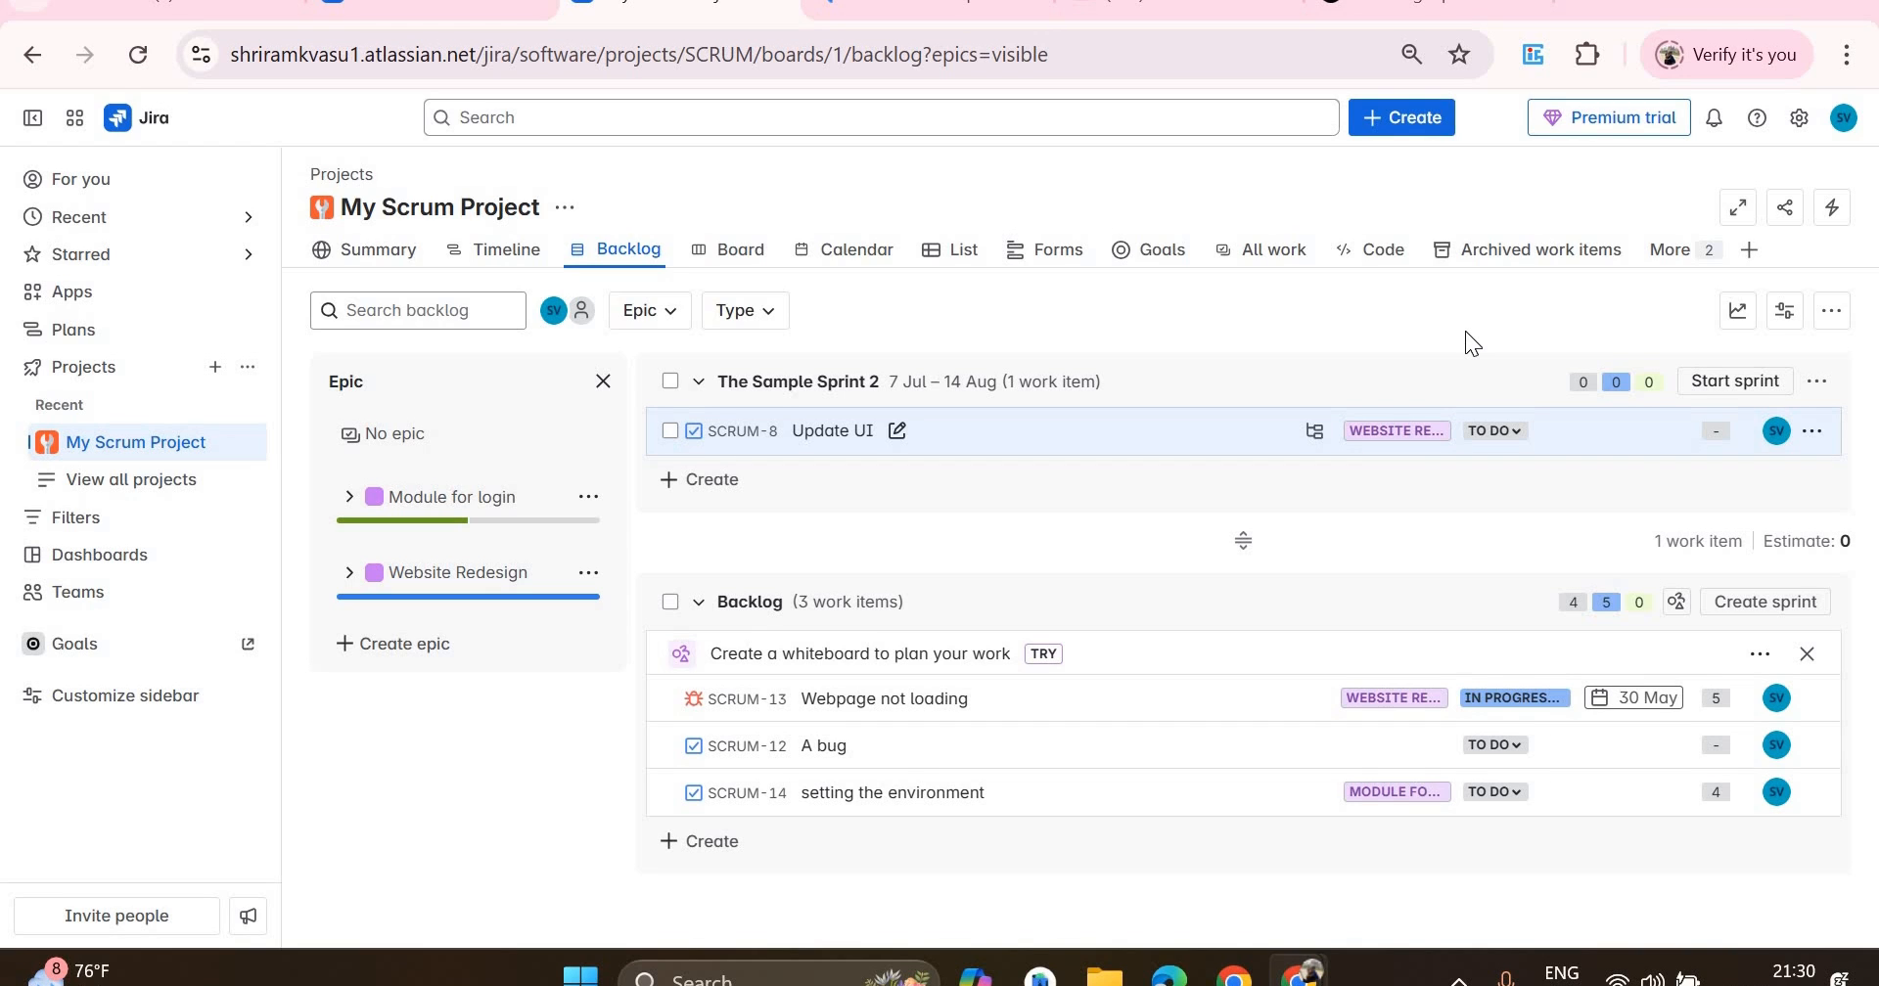
- View the project's board columns and return to the backlog
left_click(755, 252)
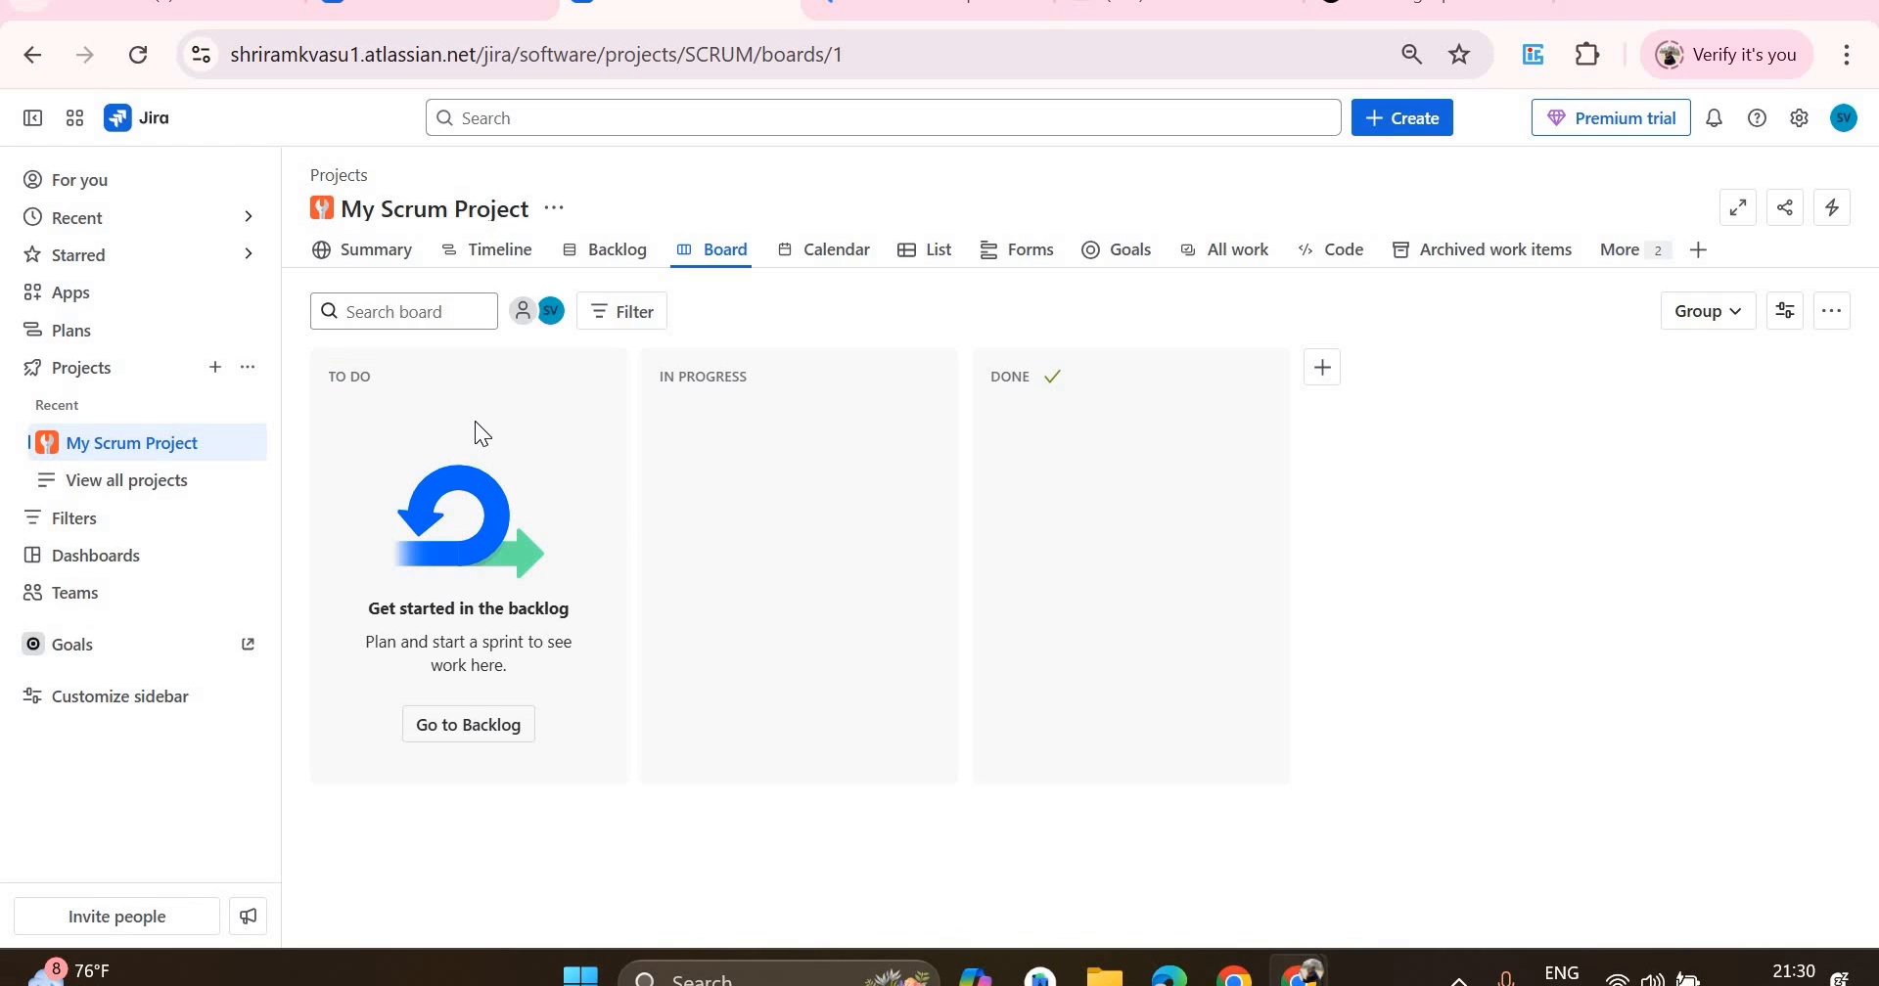
left_click(599, 249)
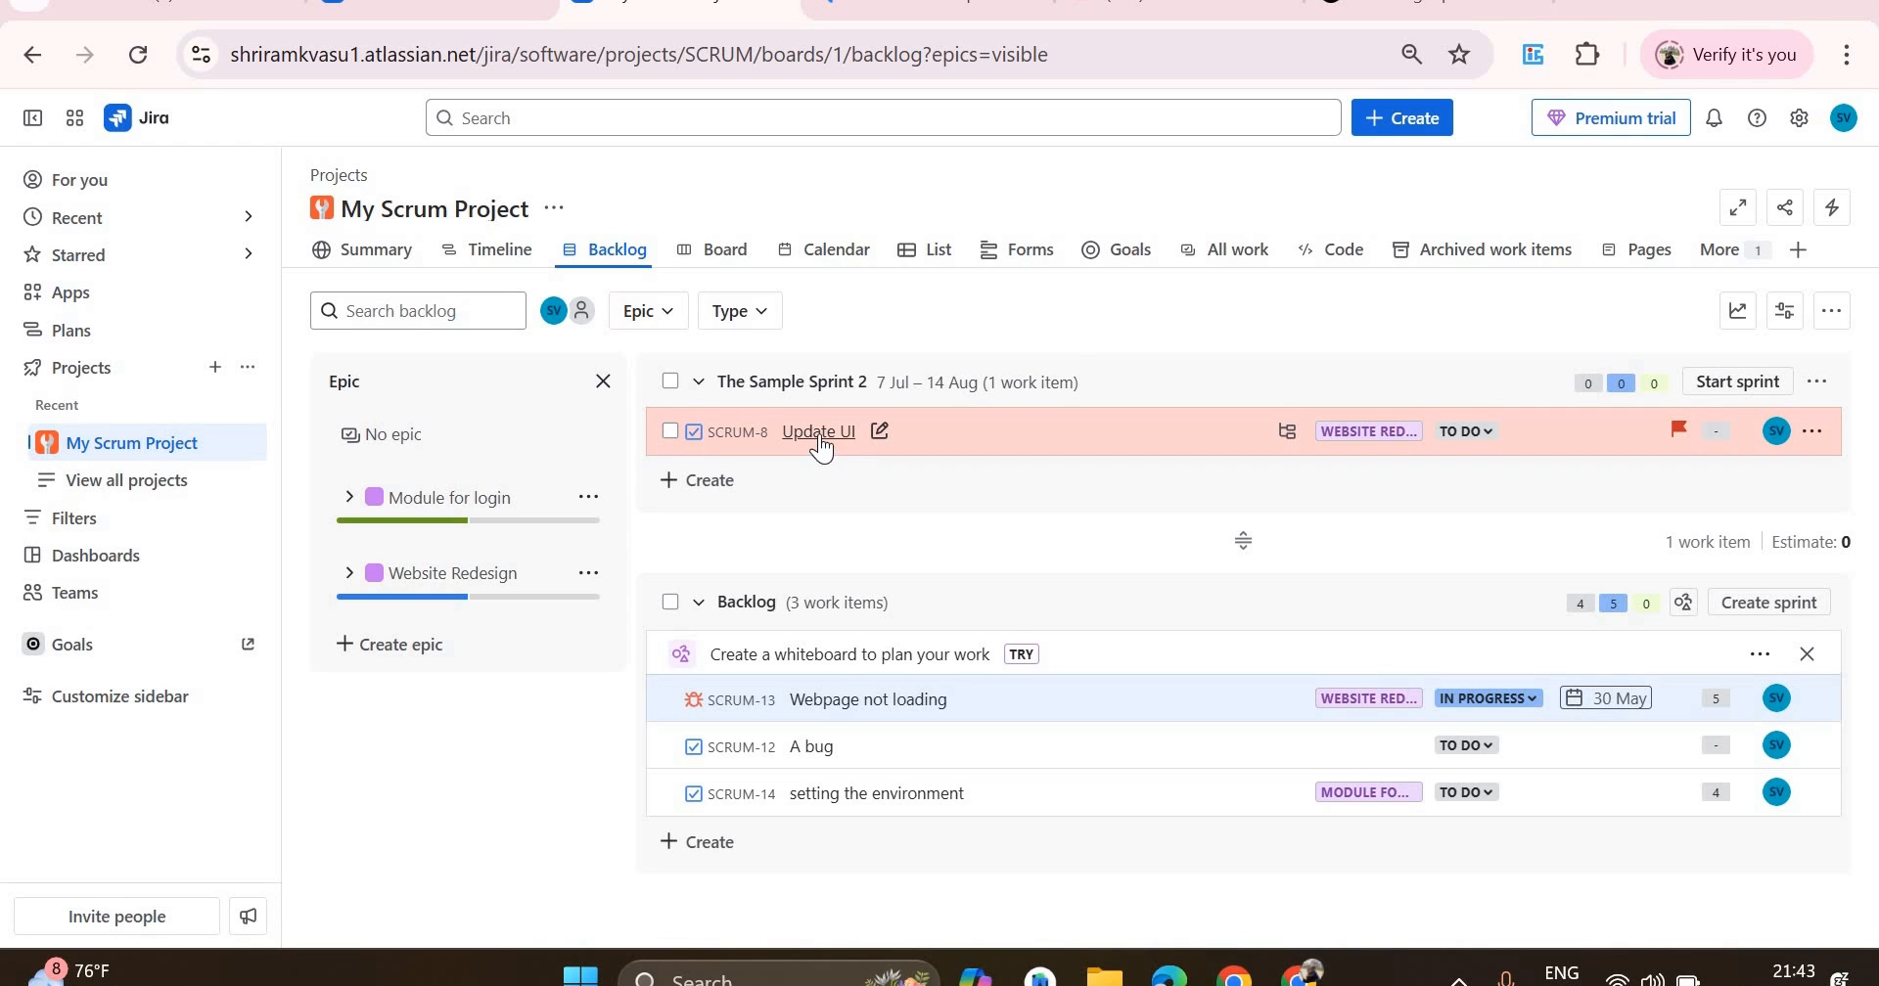
- Assign the flagged Update UI work item in The Sample Sprint 2 to your own account
right_click(820, 445)
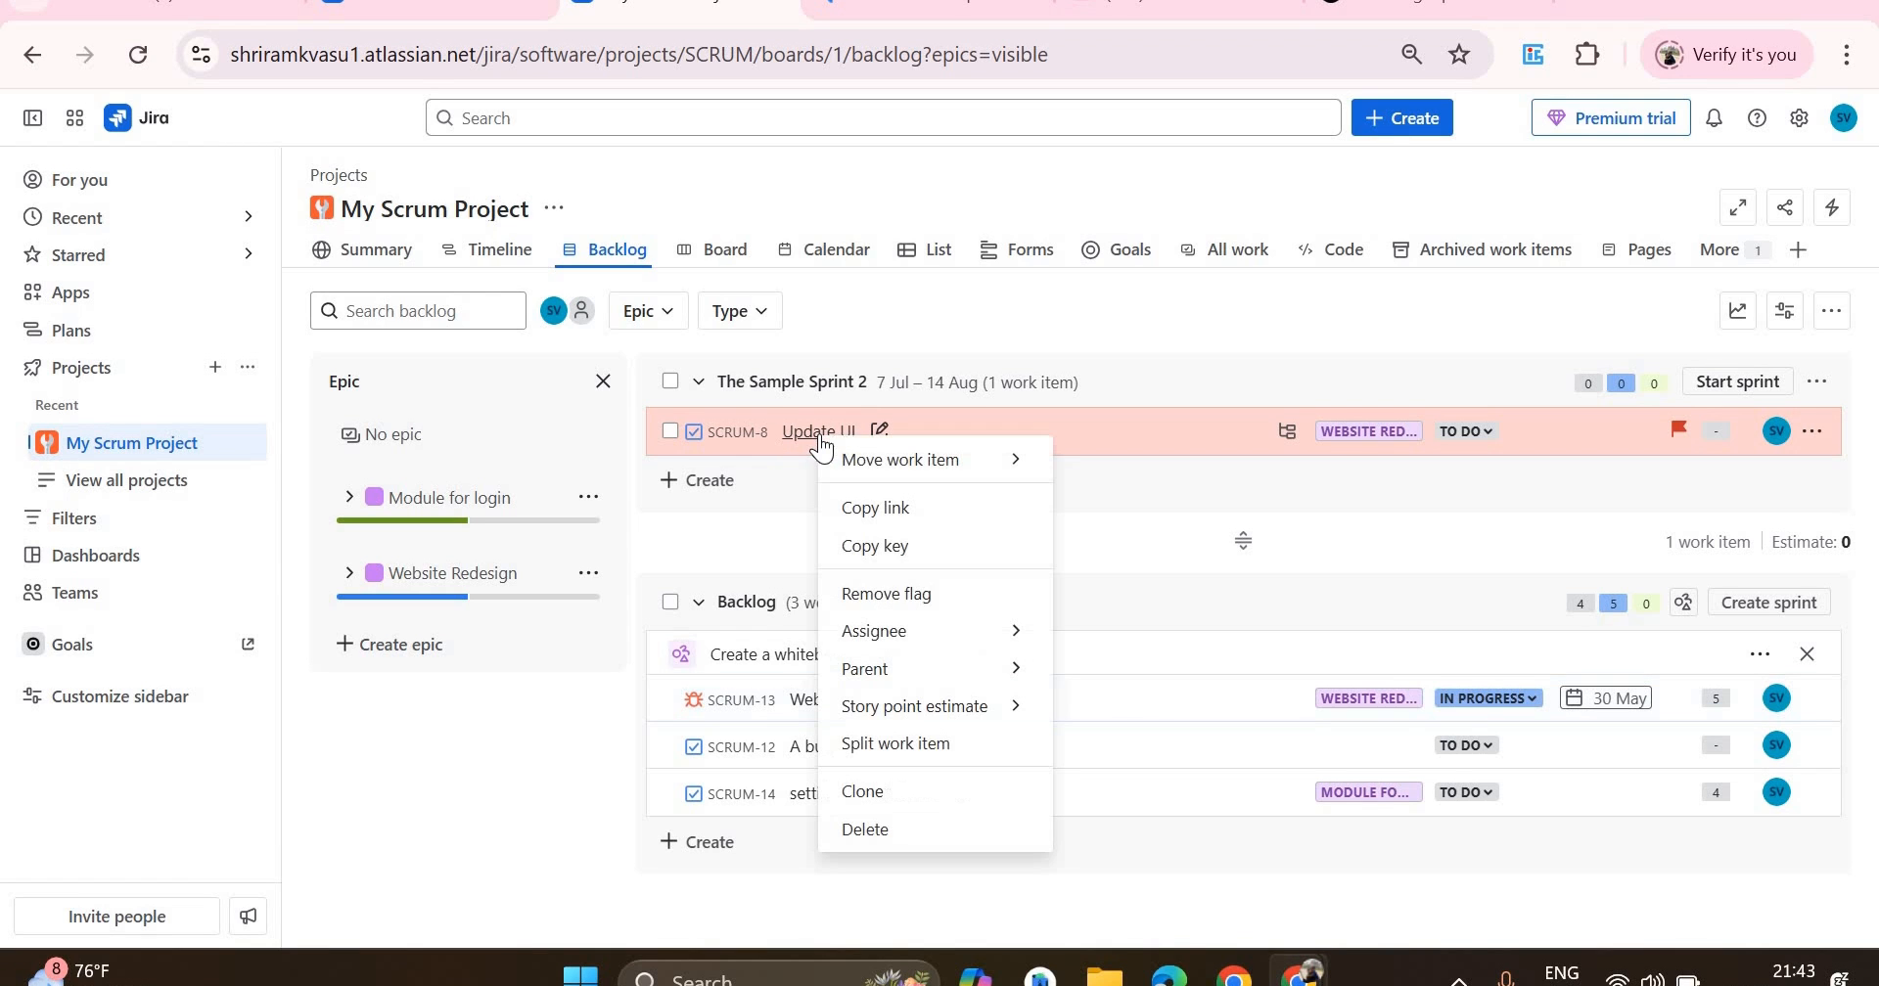
mouse_move(910, 634)
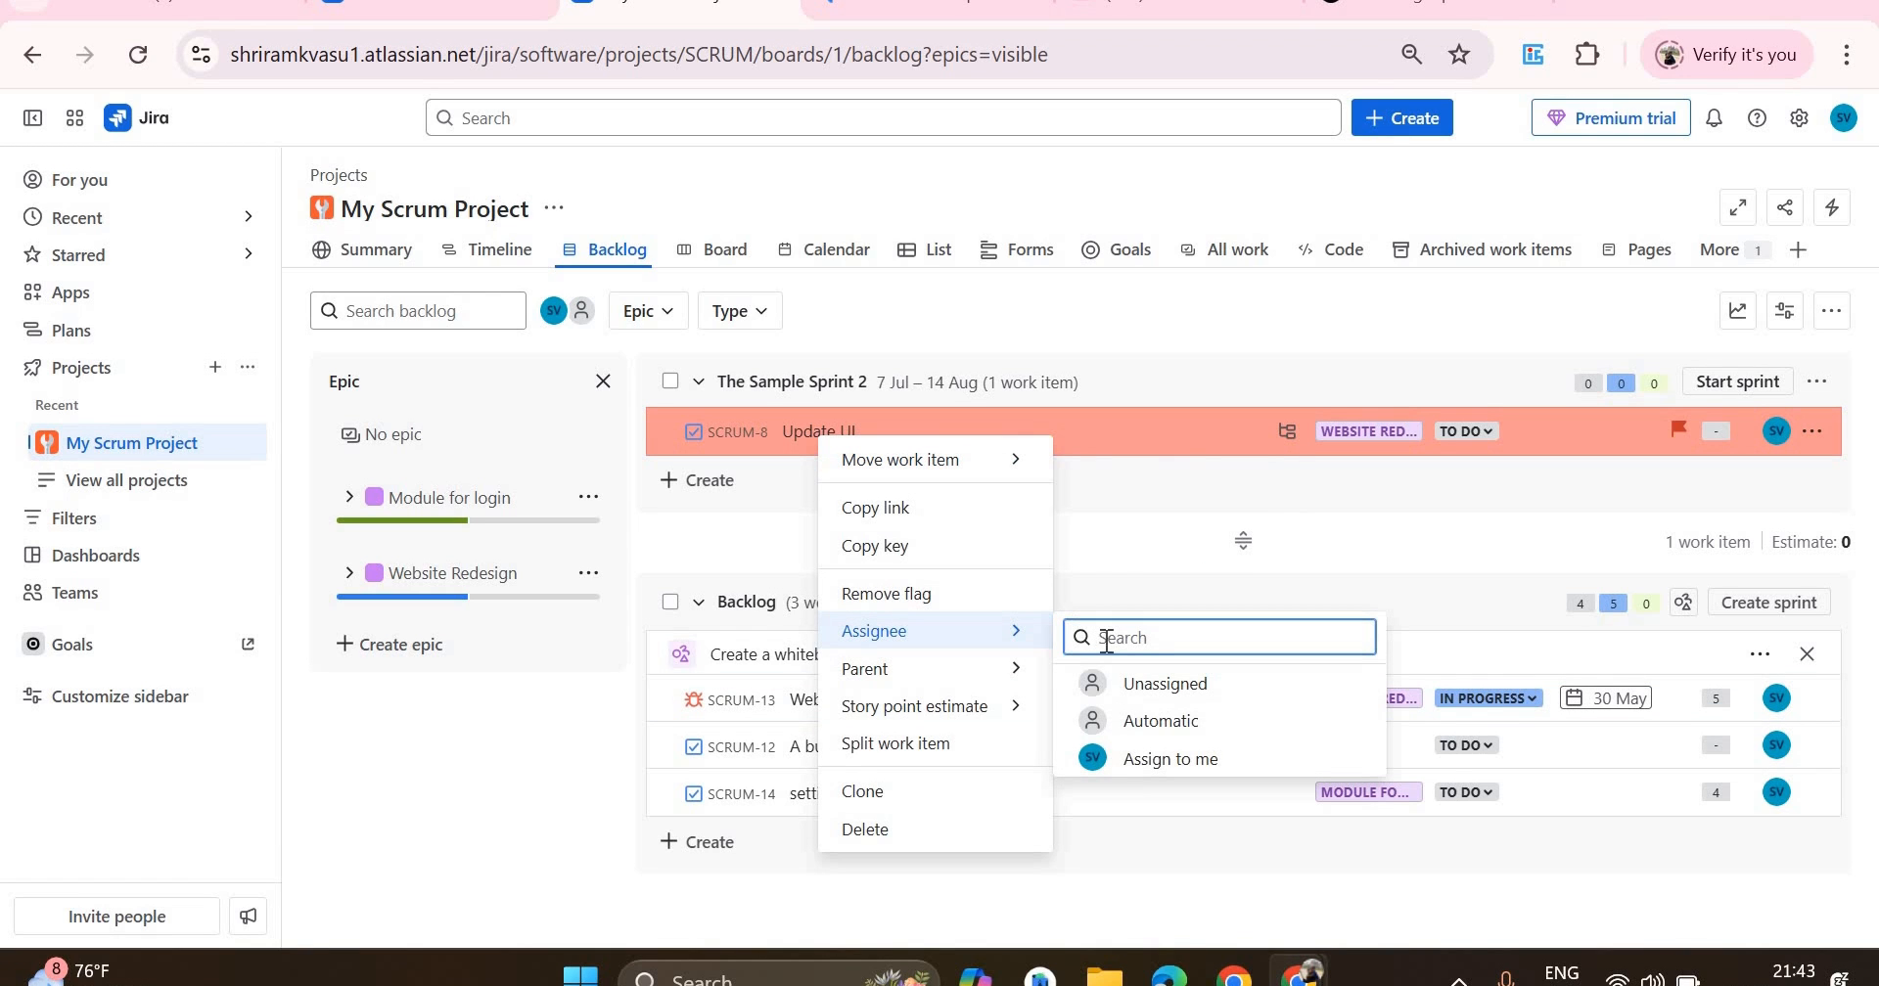
left_click(1143, 760)
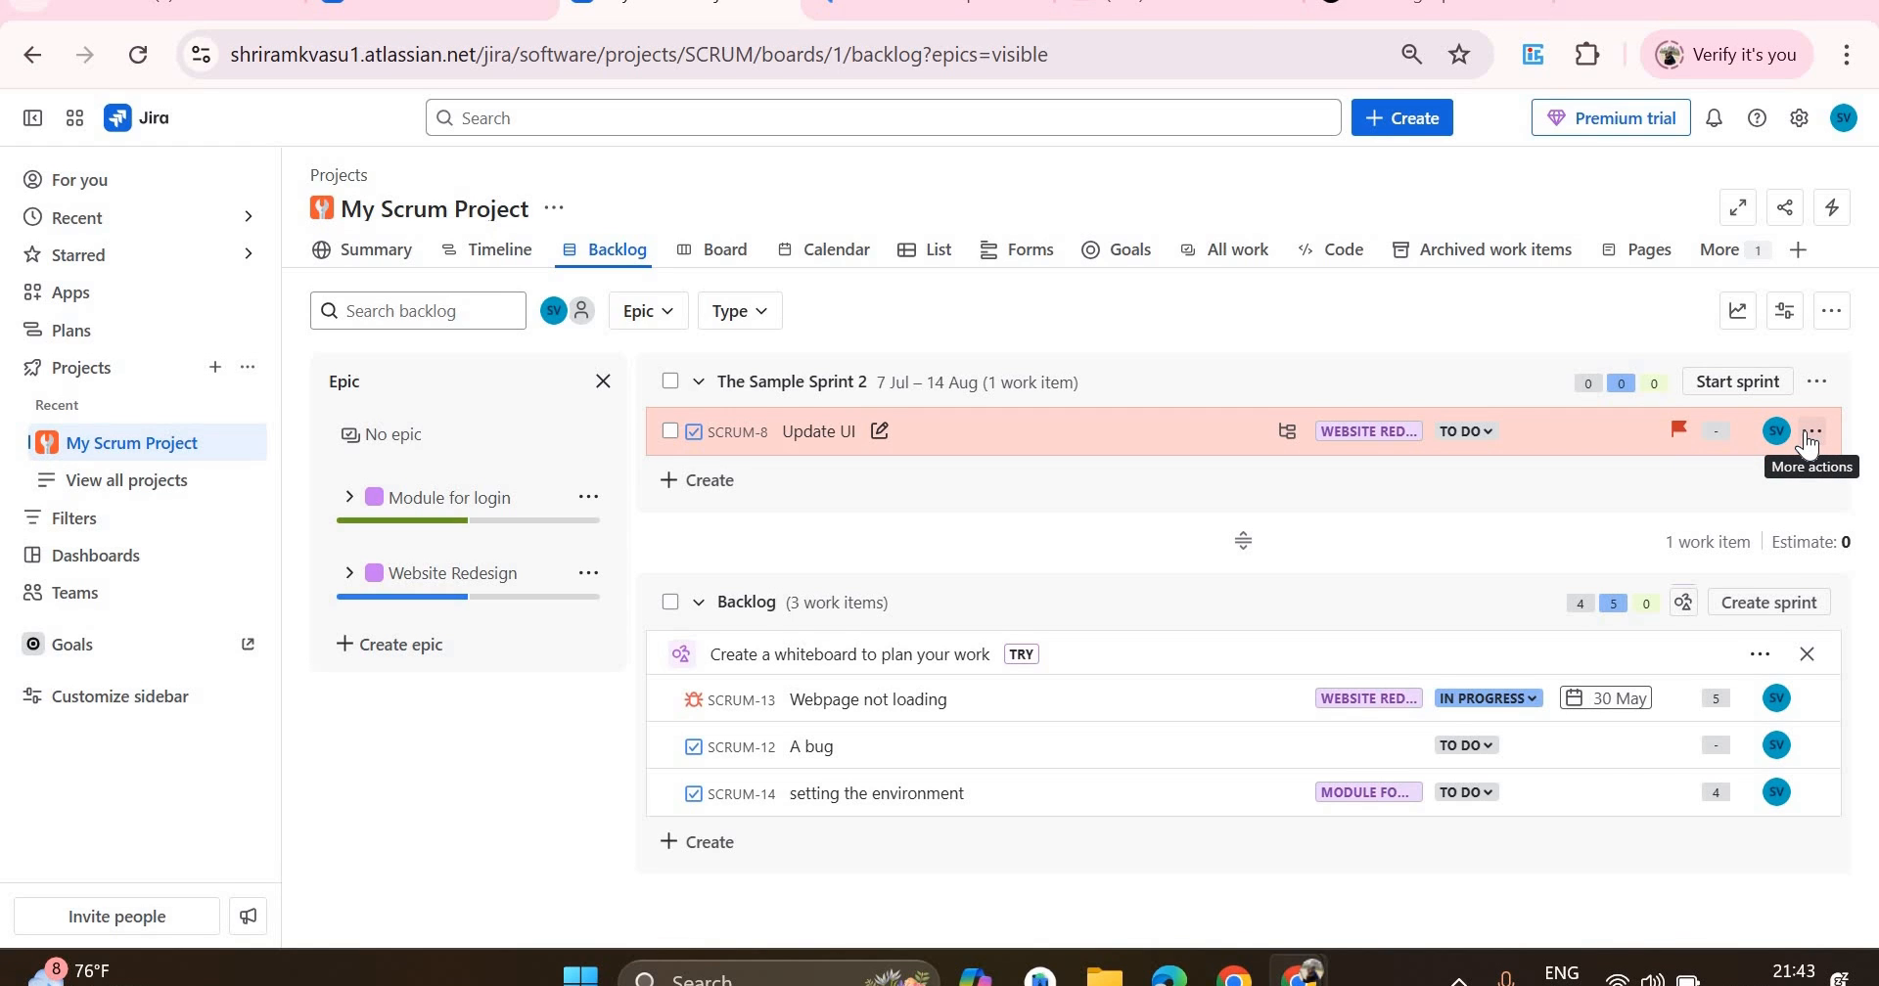
- Review the move options for the Update UI work item and open its details to examine its fields
left_click(1807, 441)
mouse_move(1673, 479)
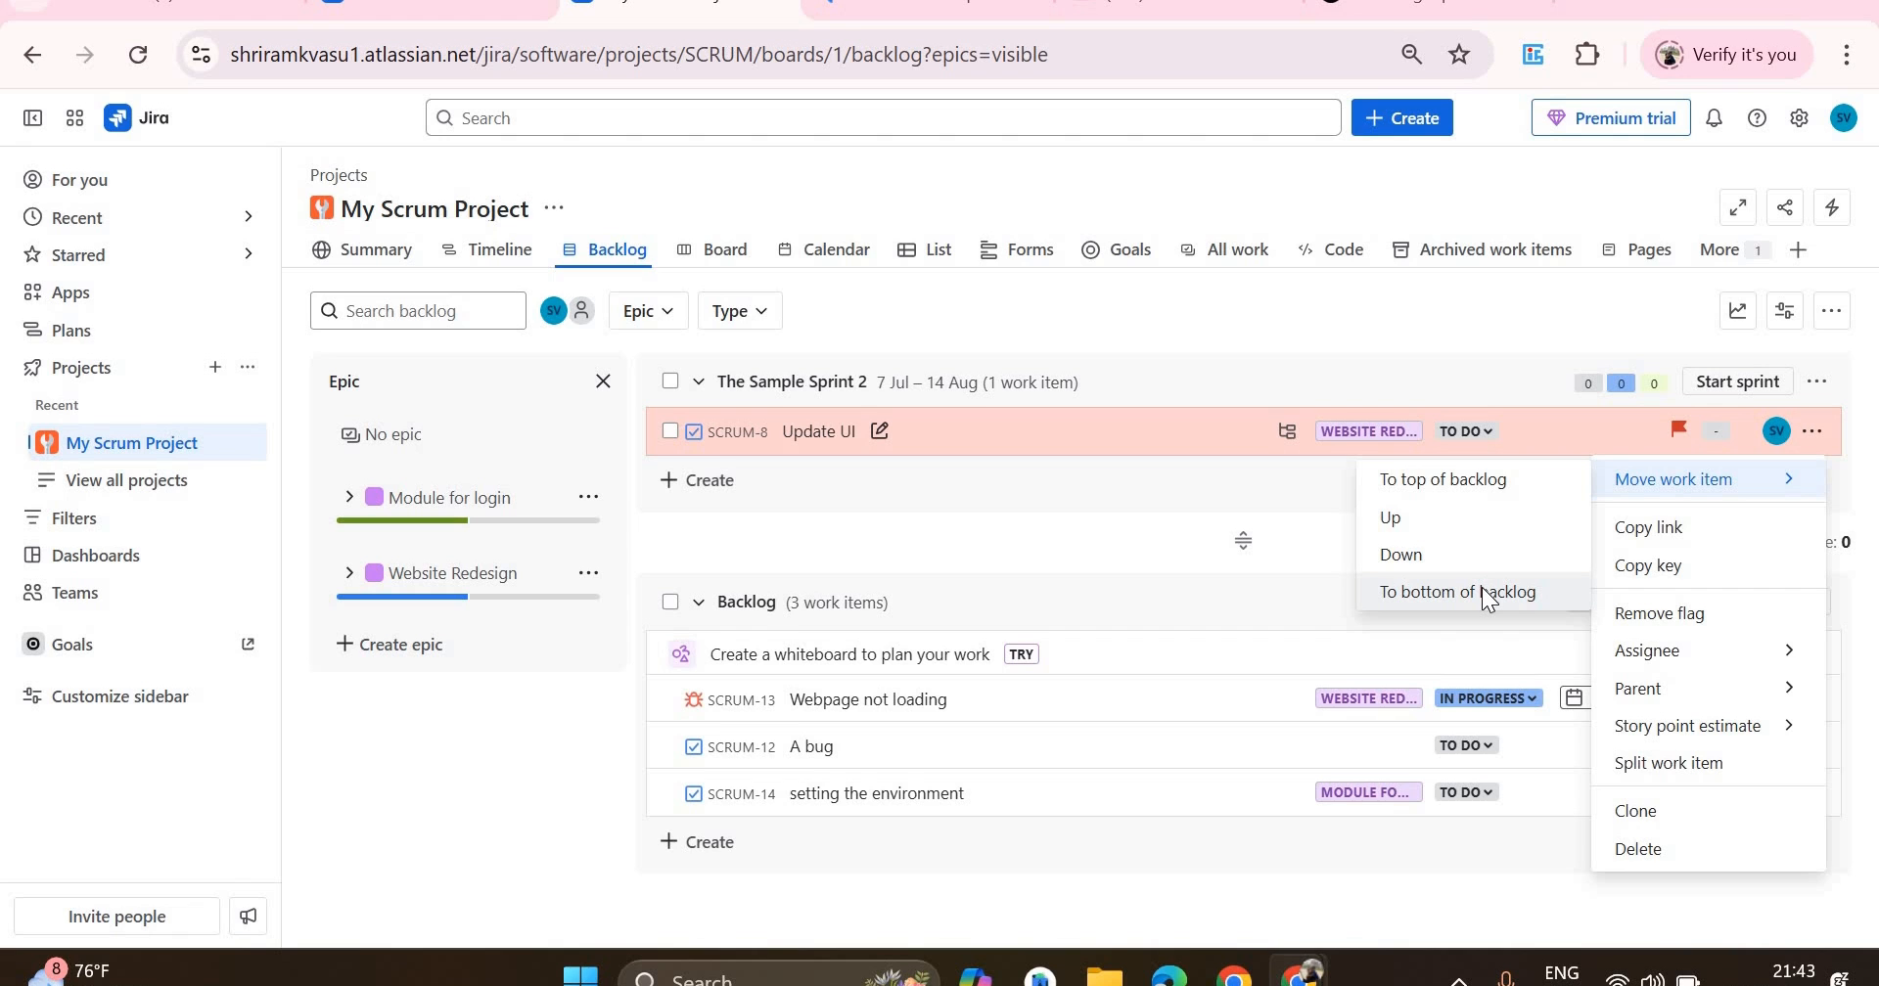
left_click(1001, 439)
left_click(1001, 440)
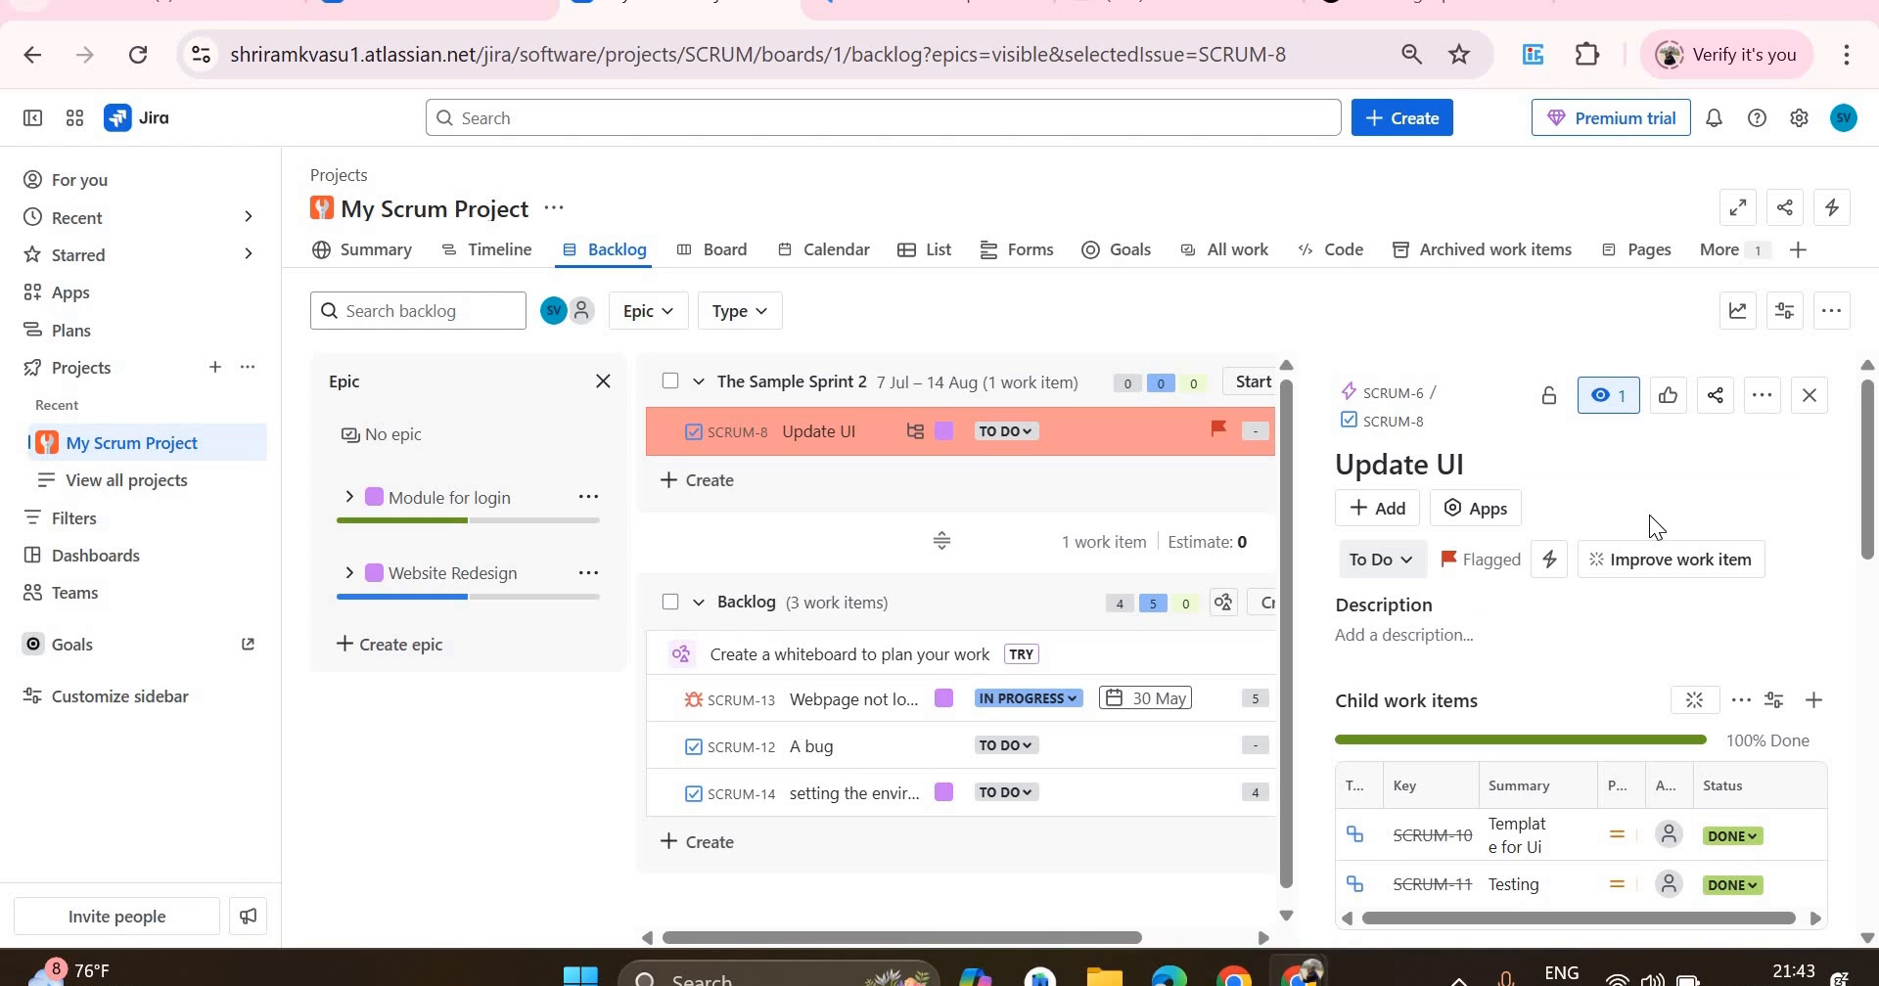
scroll(1650, 529, "down", 10)
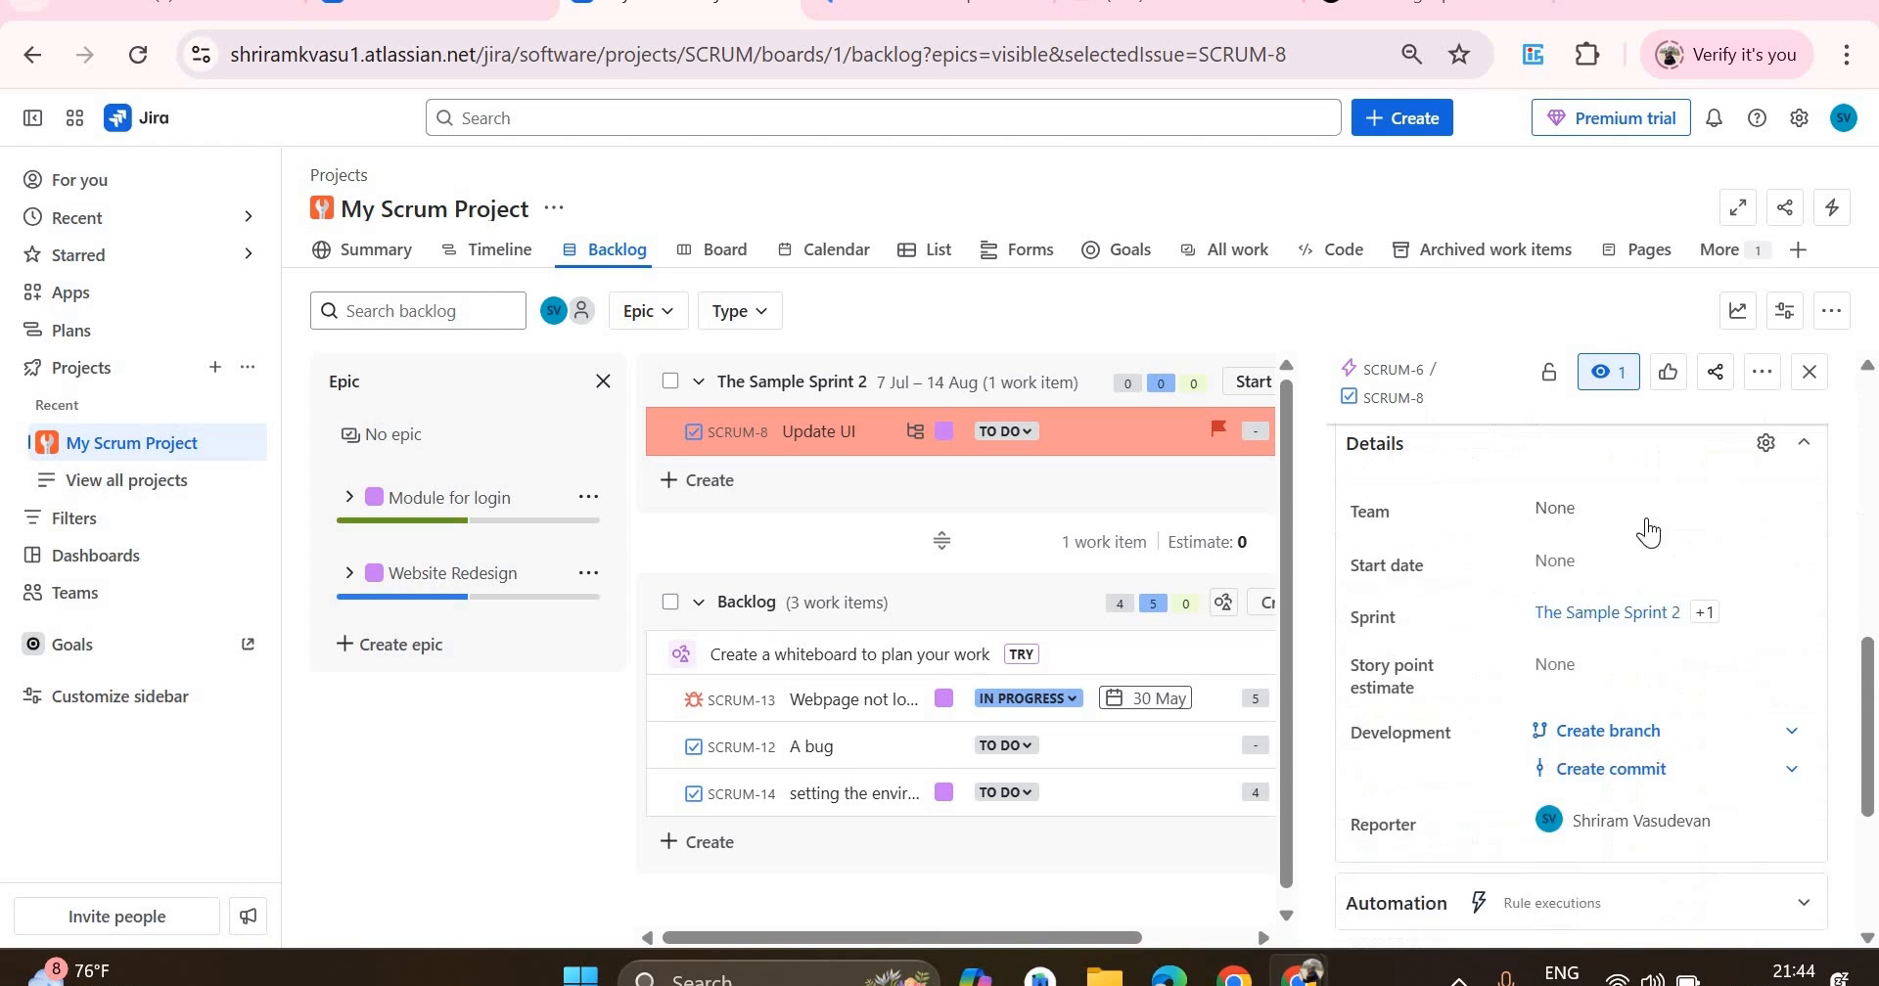
left_click(825, 408)
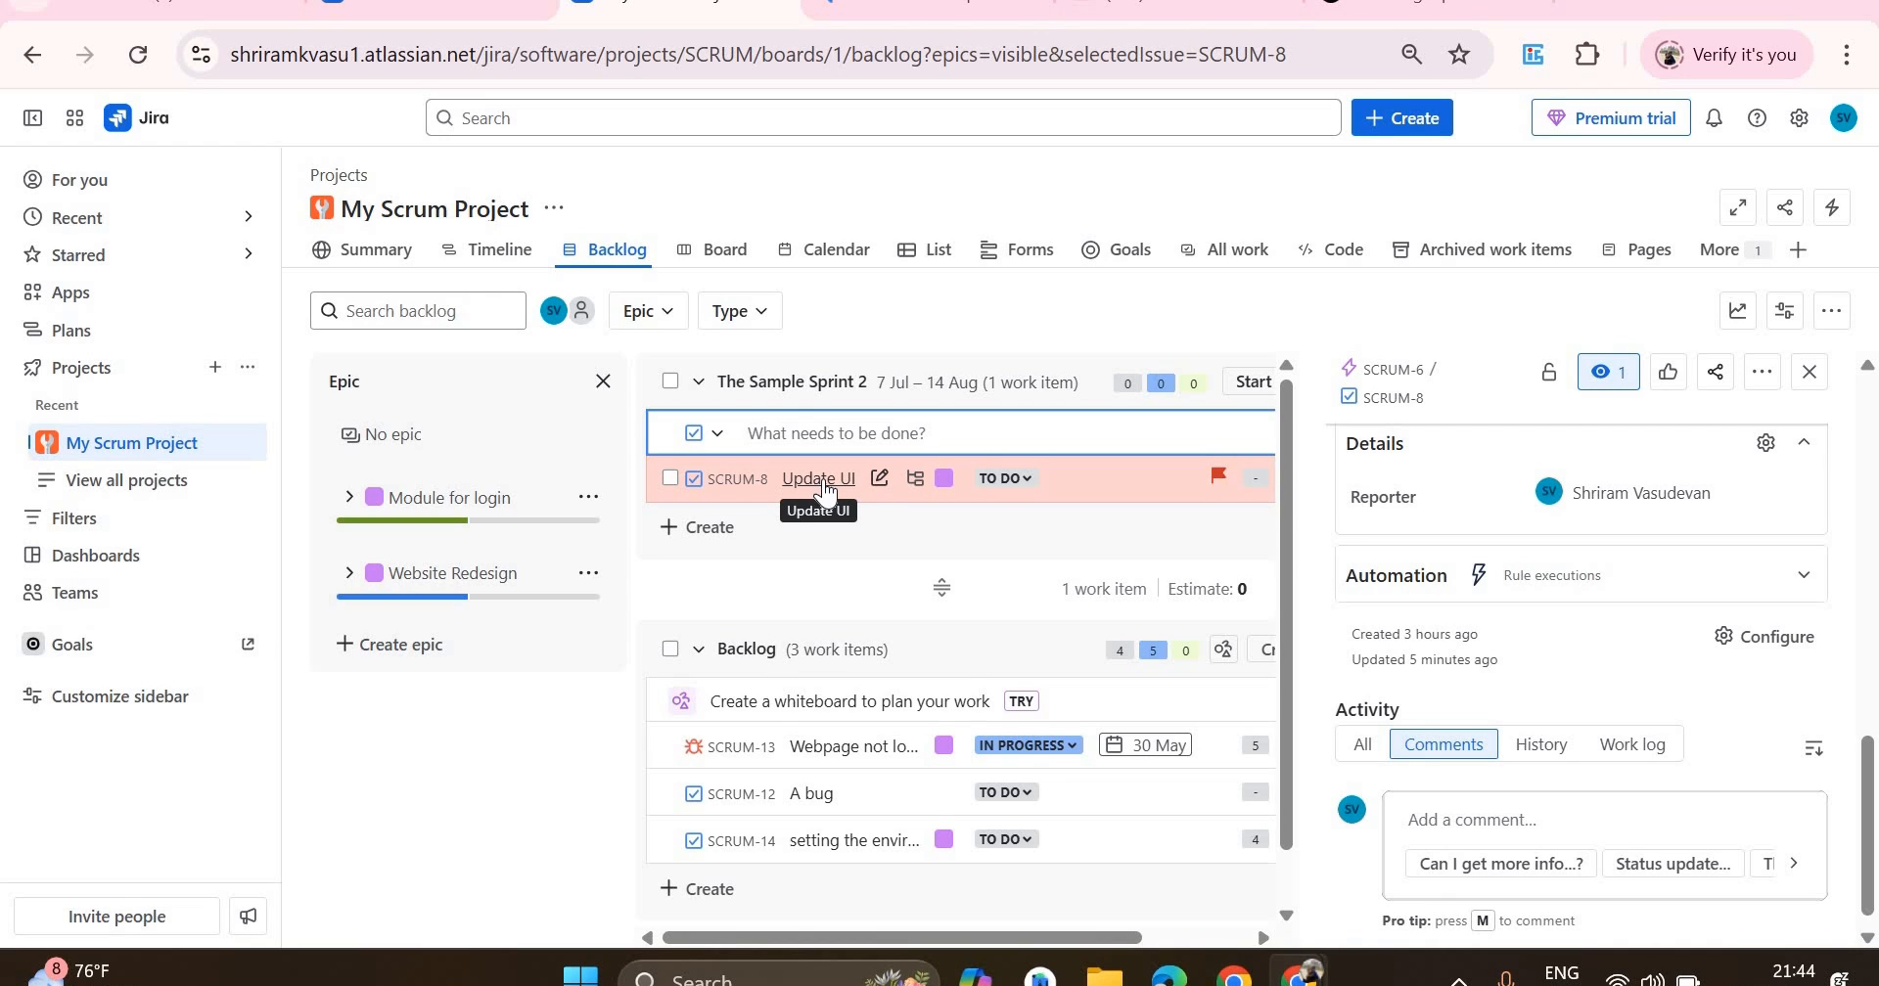
- Add a comment to the Update UI work item mentioning your own account, with the text "- please spend more time on testing"
left_click(825, 484)
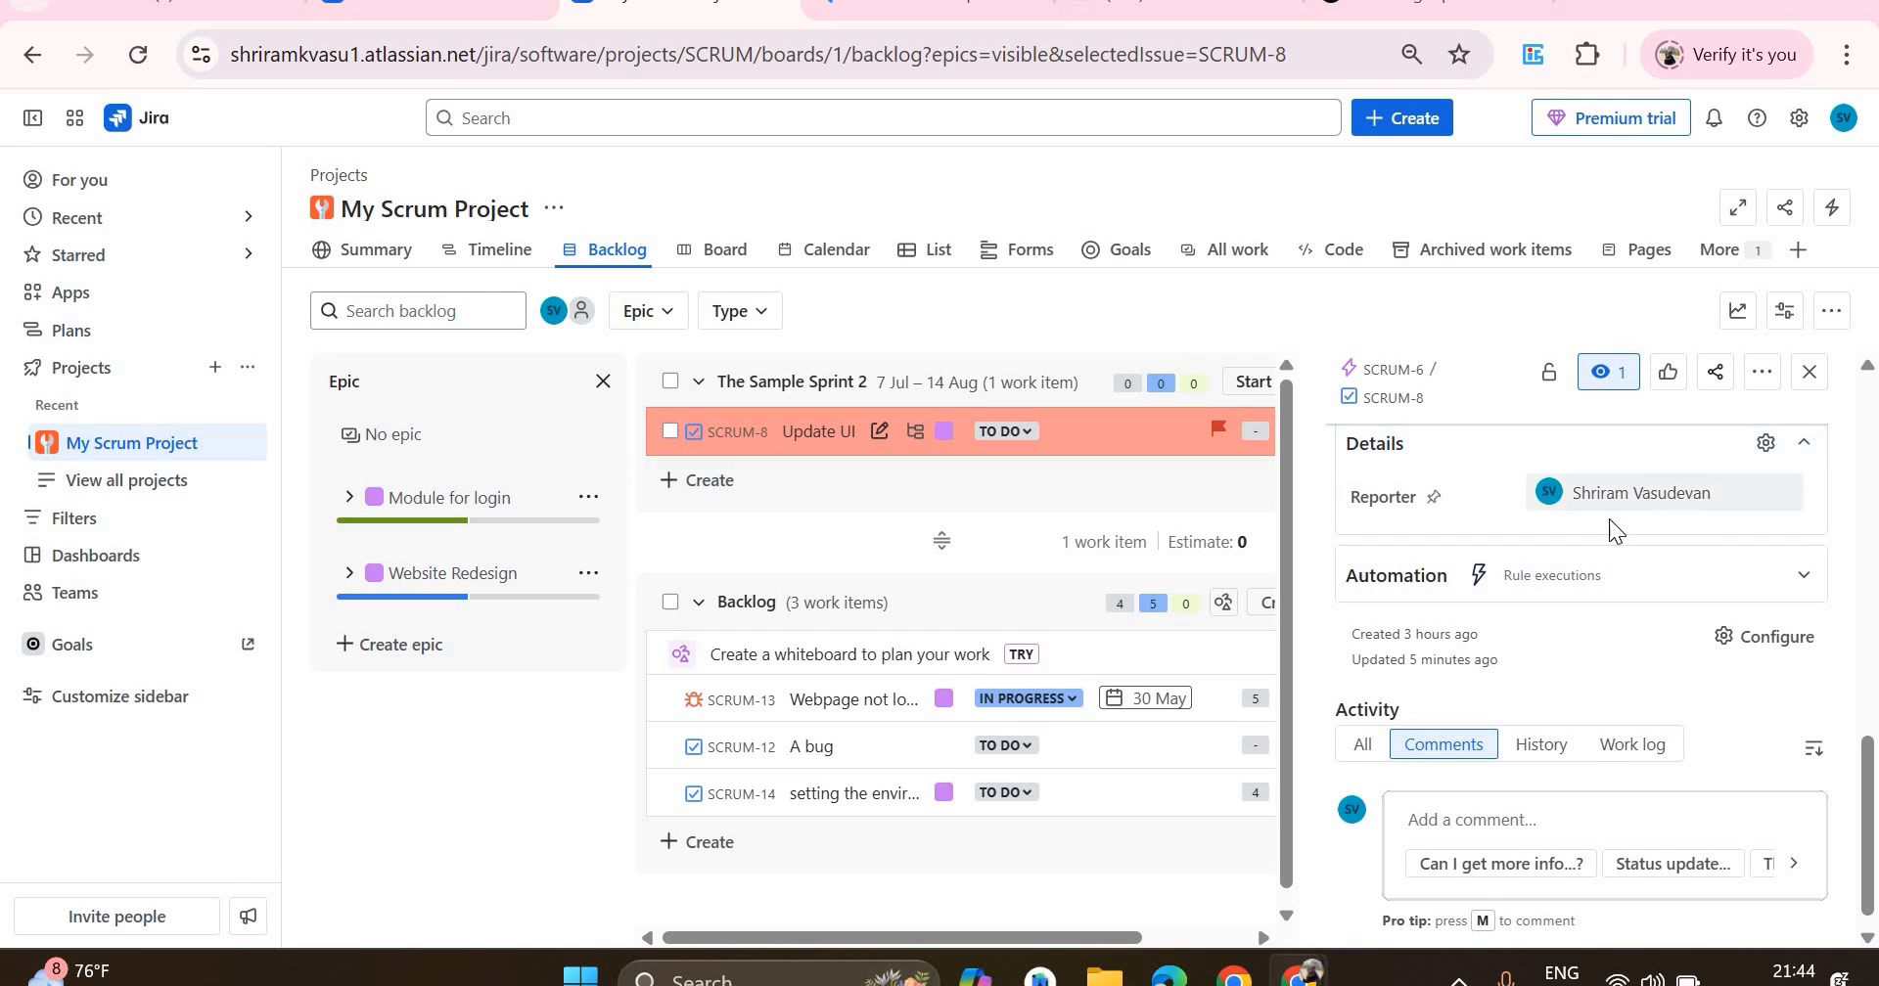
scroll(1481, 546, "up", 5)
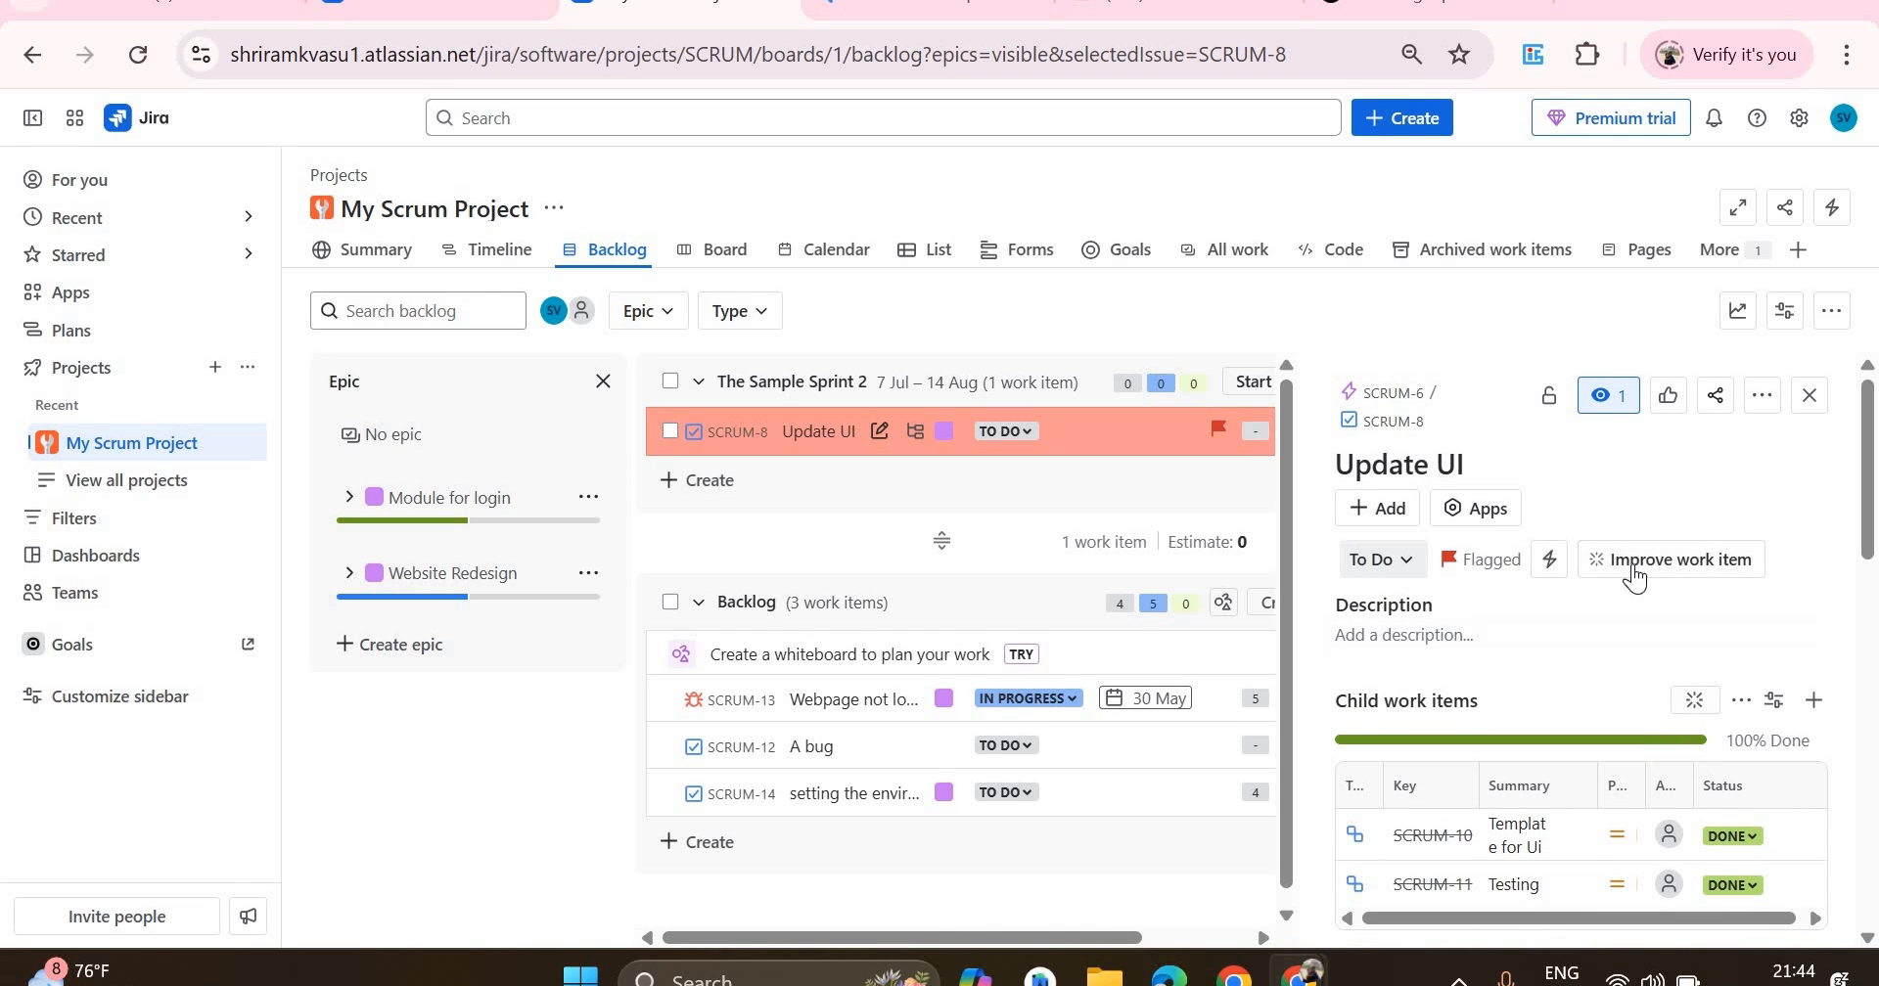
scroll(1566, 587, "down", 10)
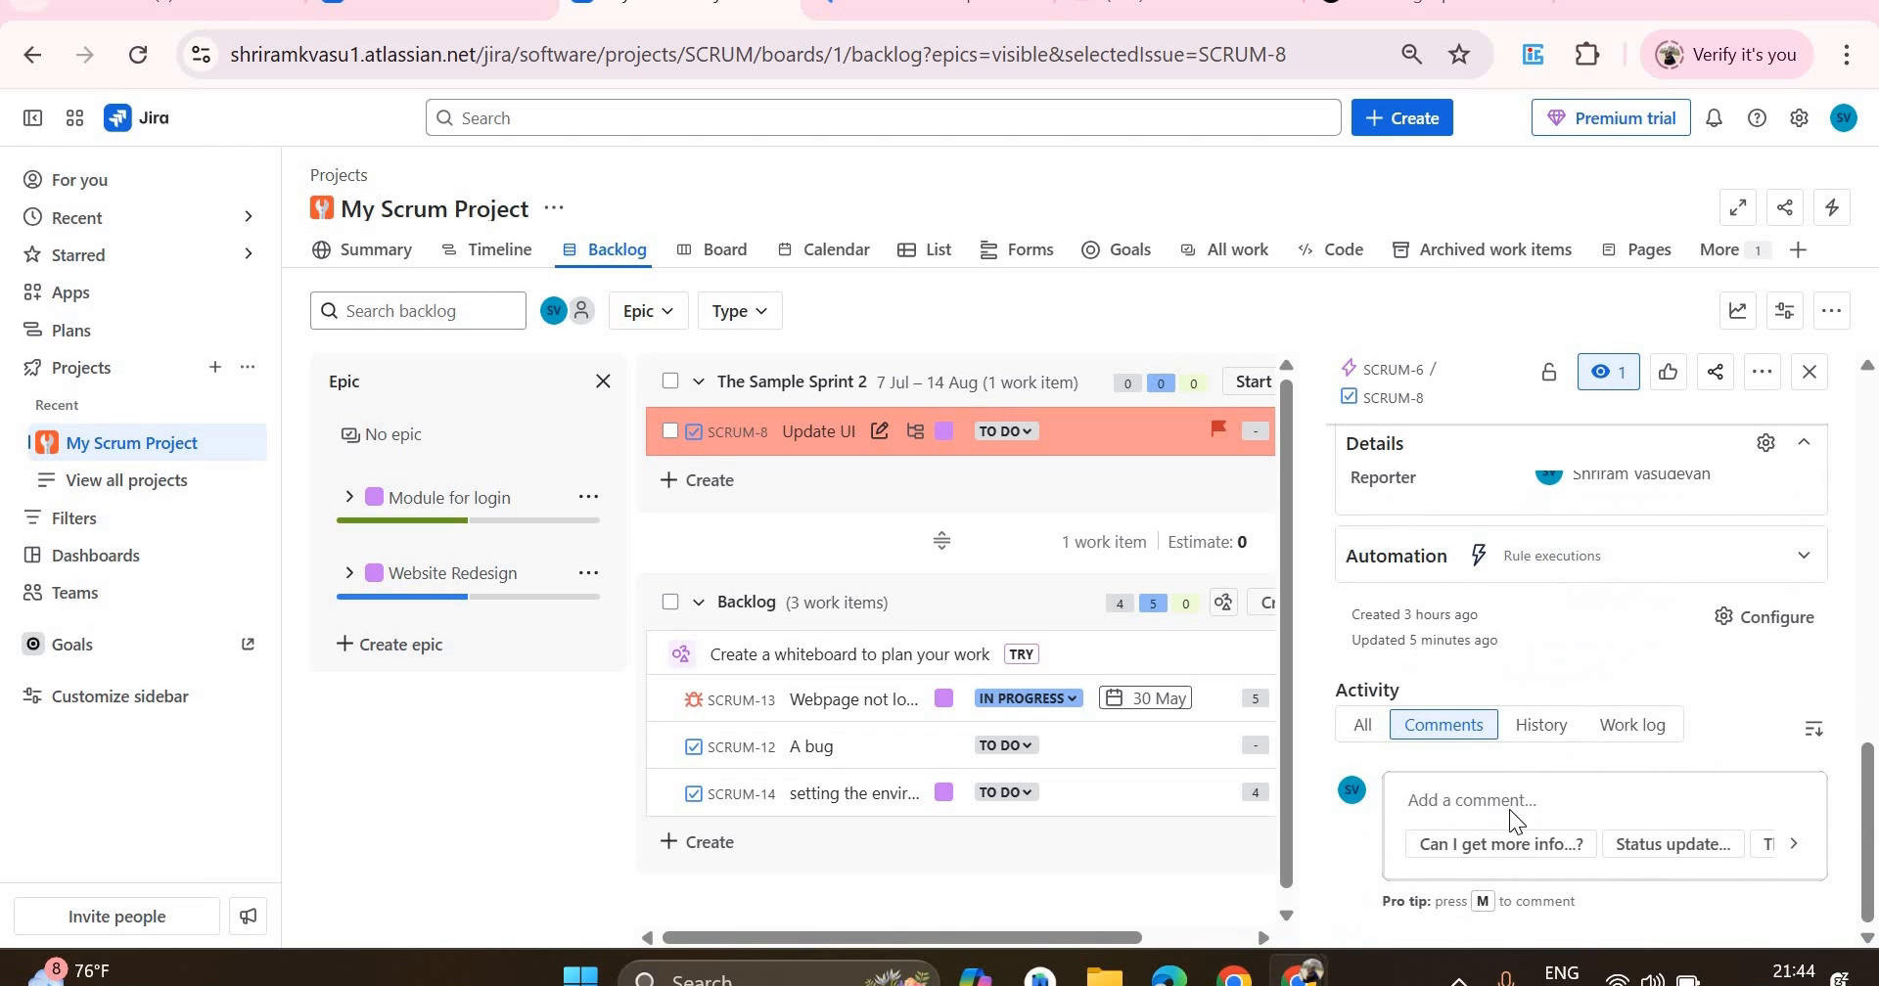
left_click(1512, 799)
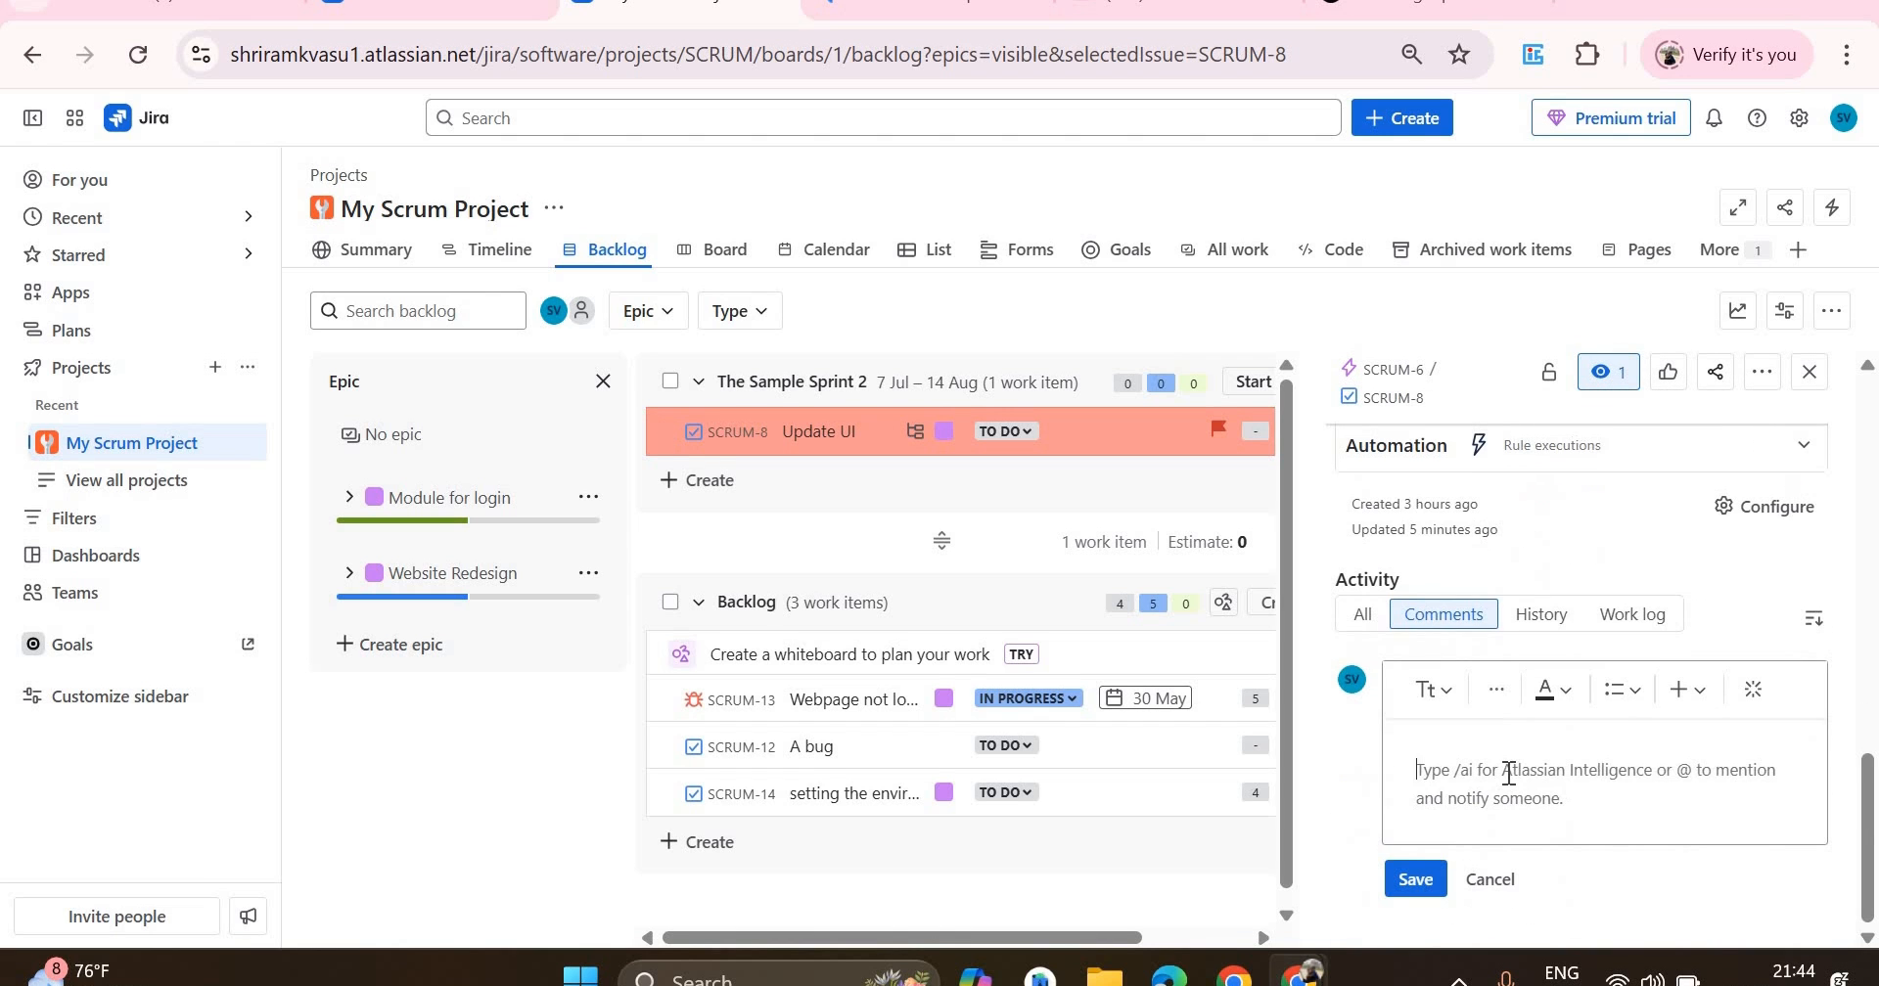
type("@shrr")
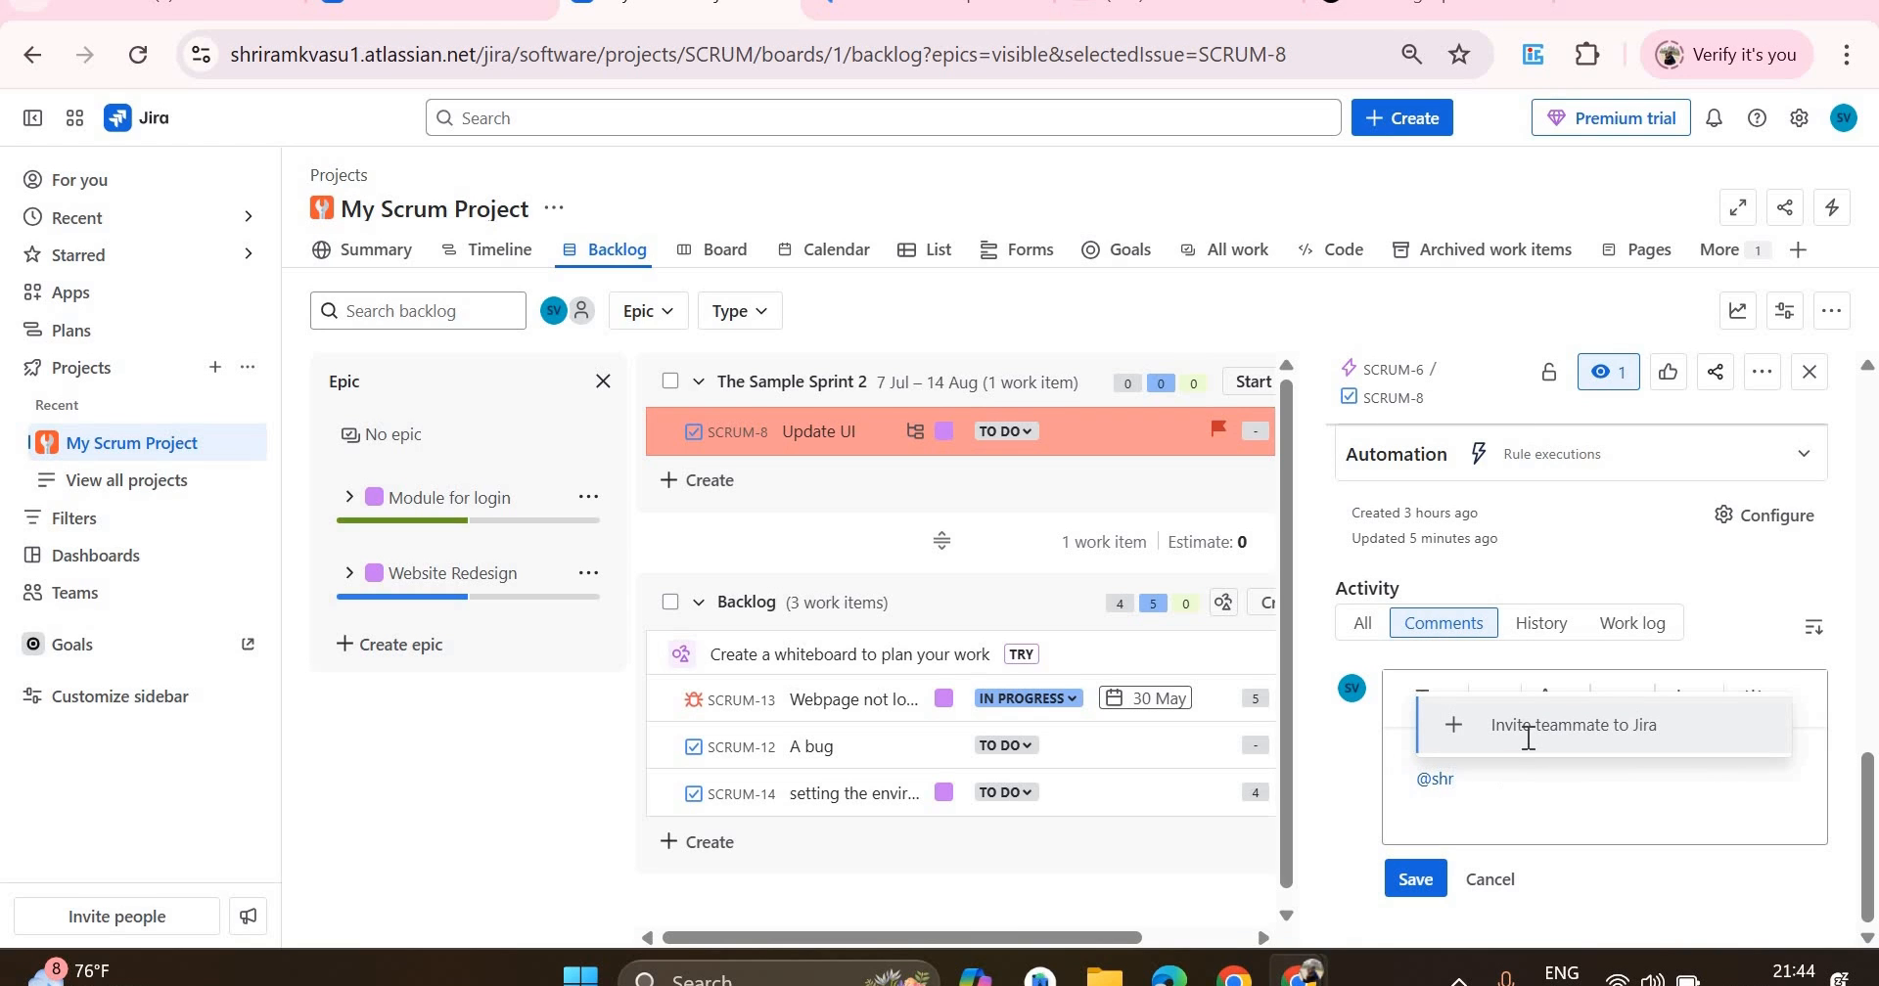
left_click(1554, 669)
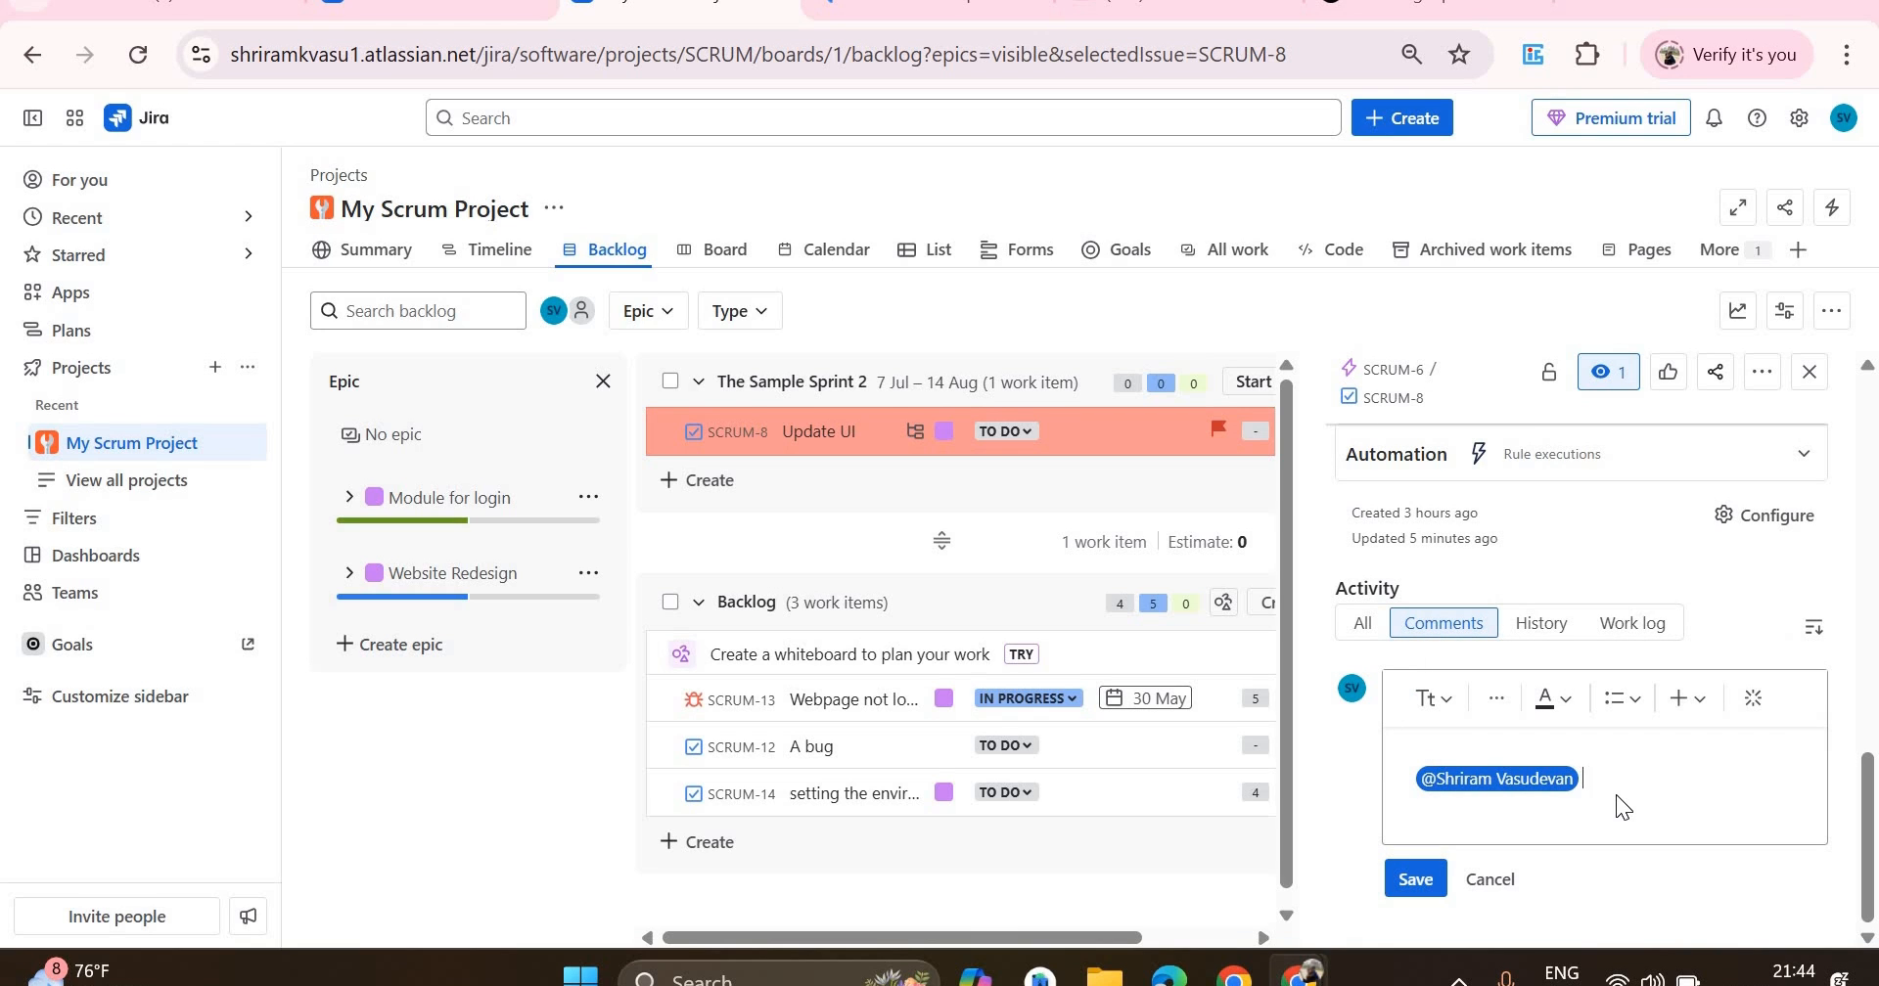
type("- please spend more time on testing")
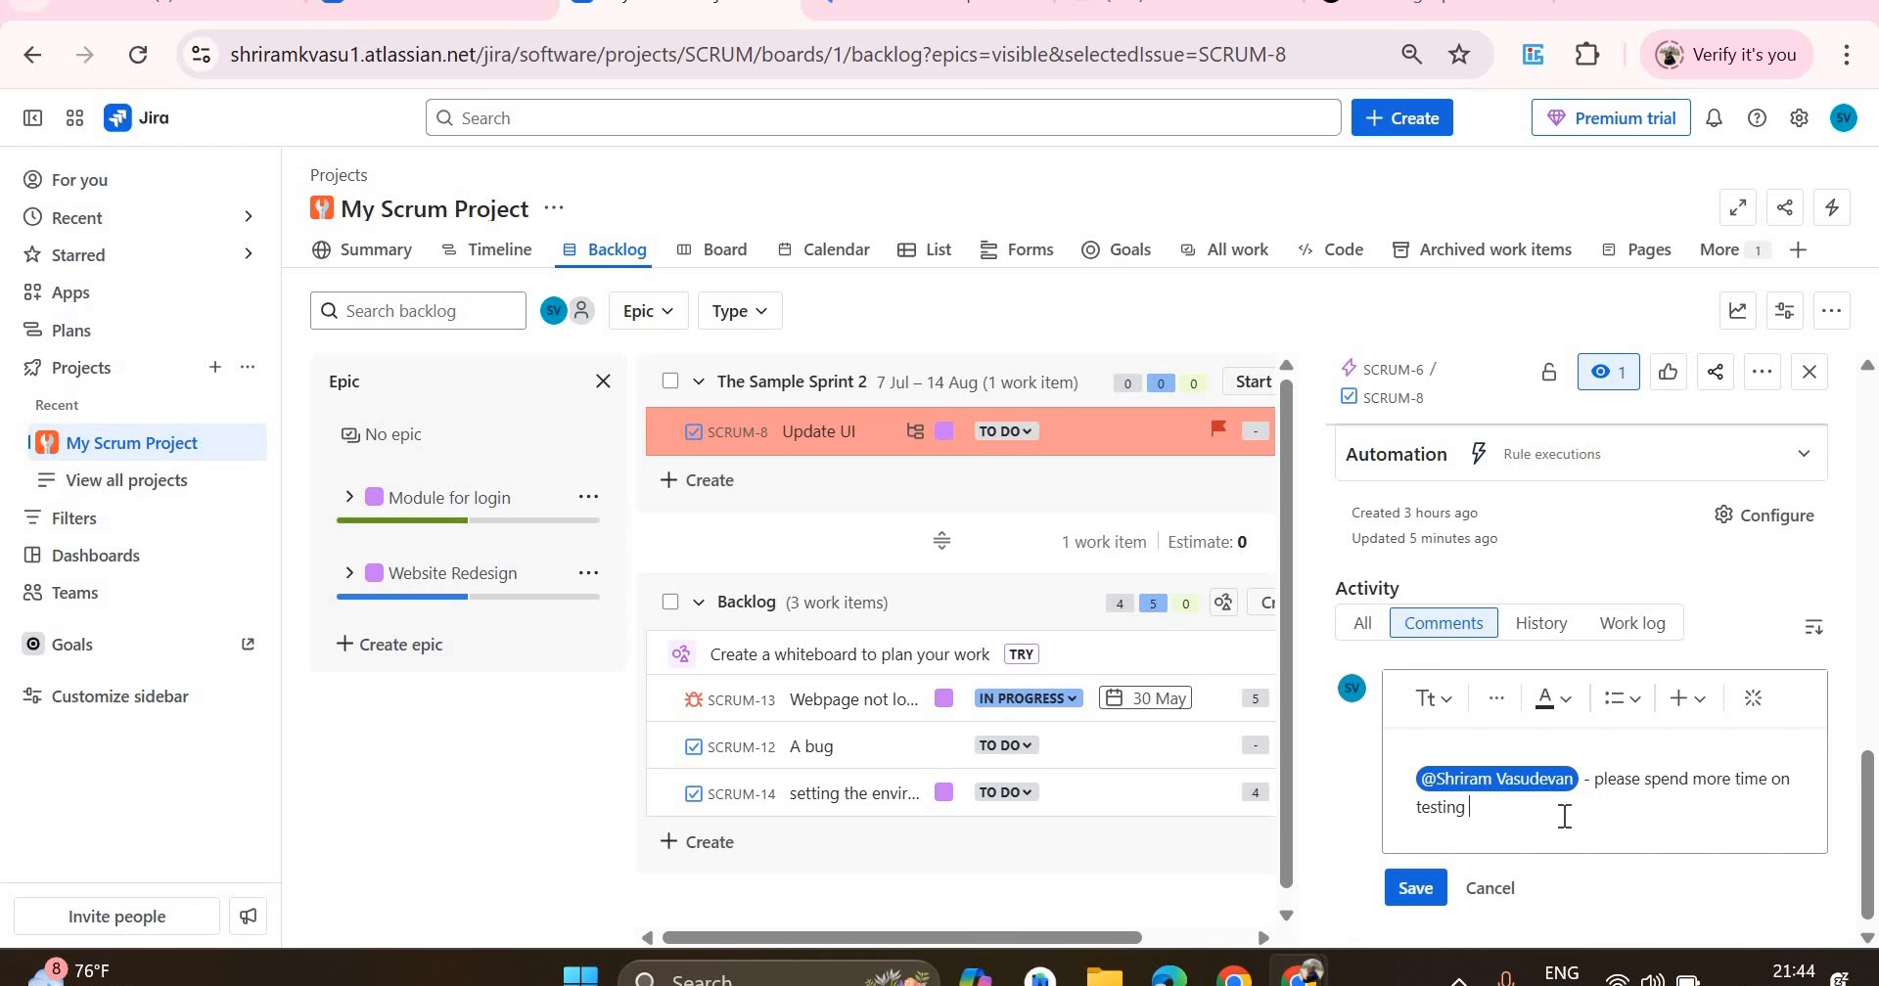
left_click(1402, 890)
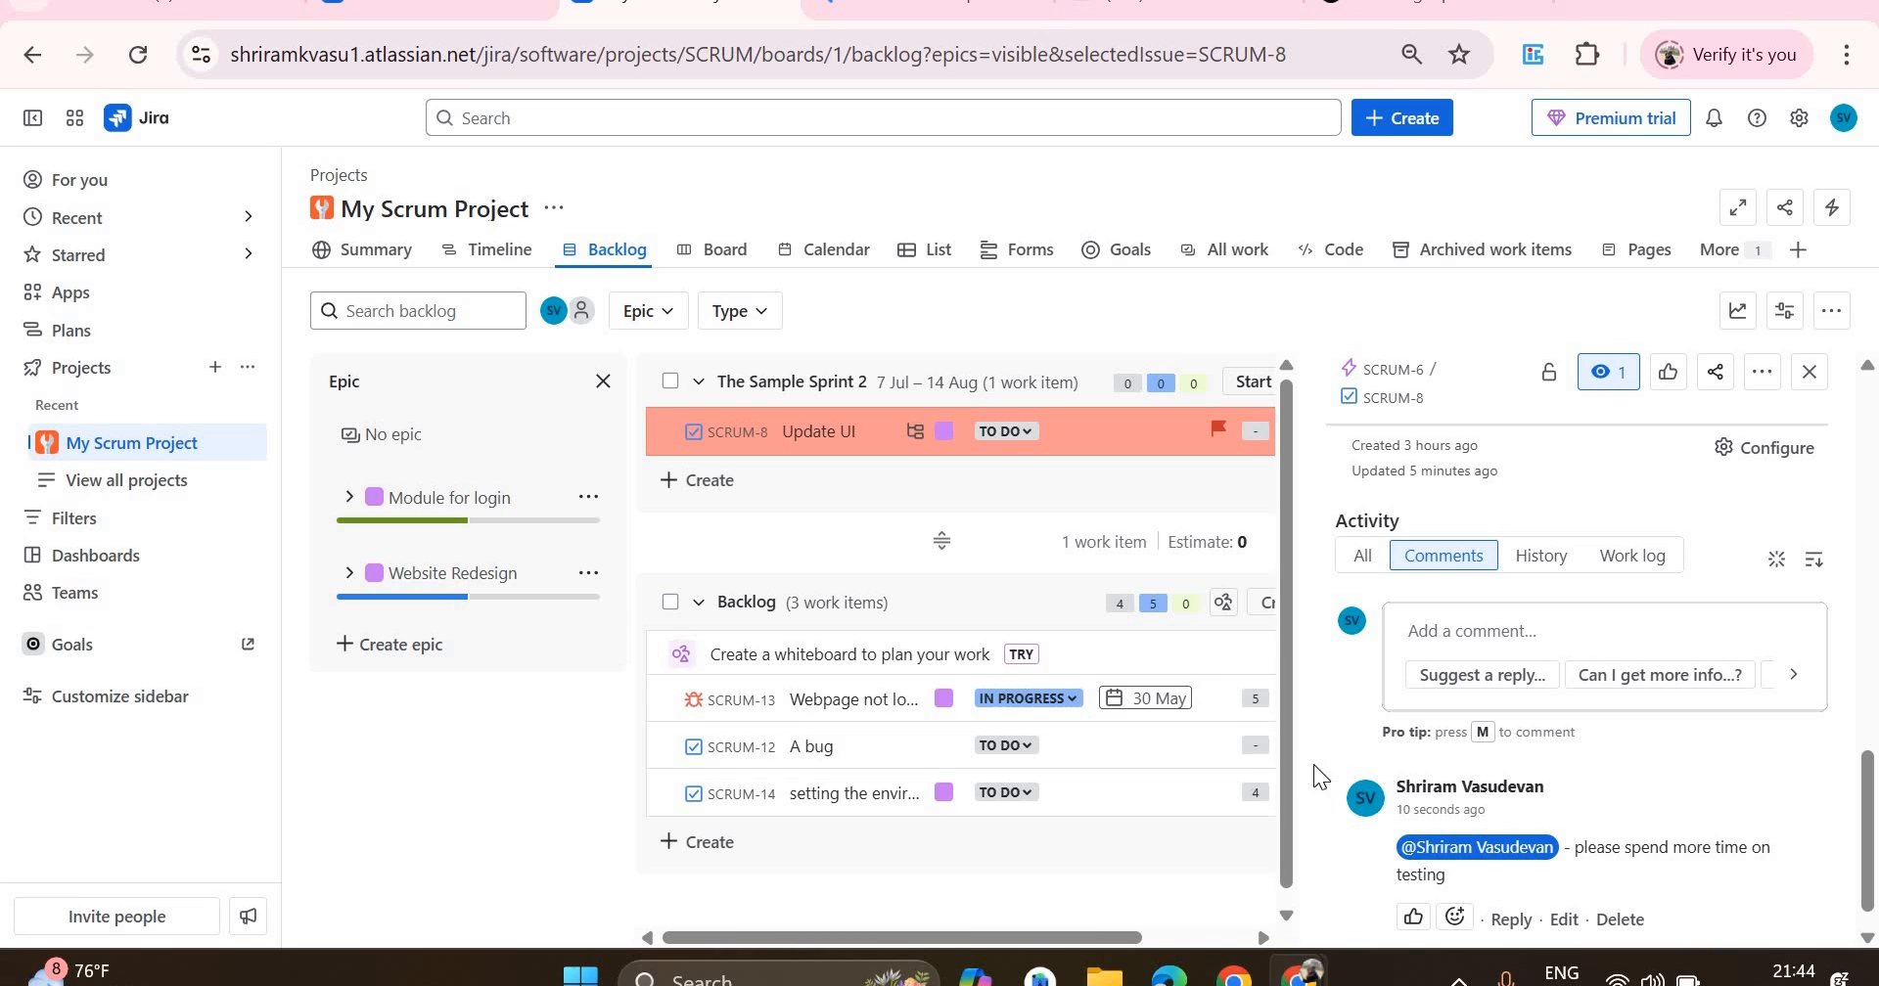
- Set the status of the SCRUM-13 bug in the backlog to To Do and close the Update UI details
left_click(1058, 701)
left_click(1036, 755)
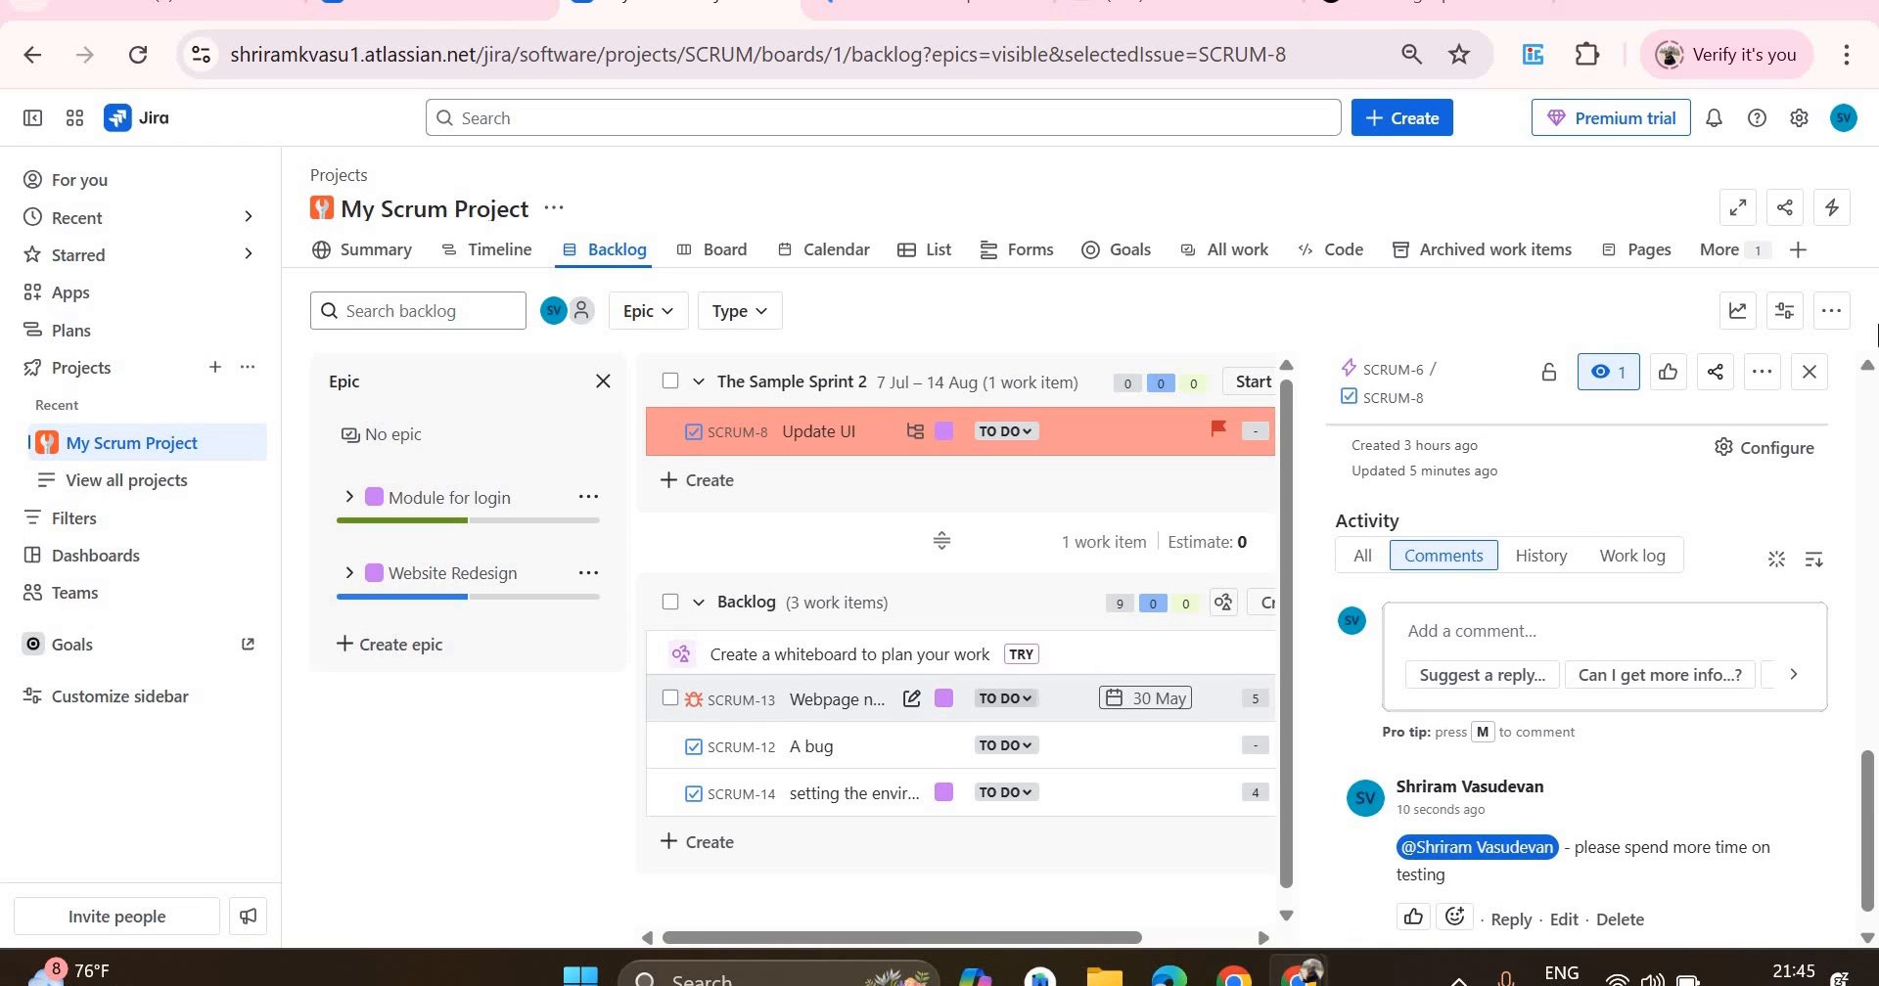
left_click(1810, 369)
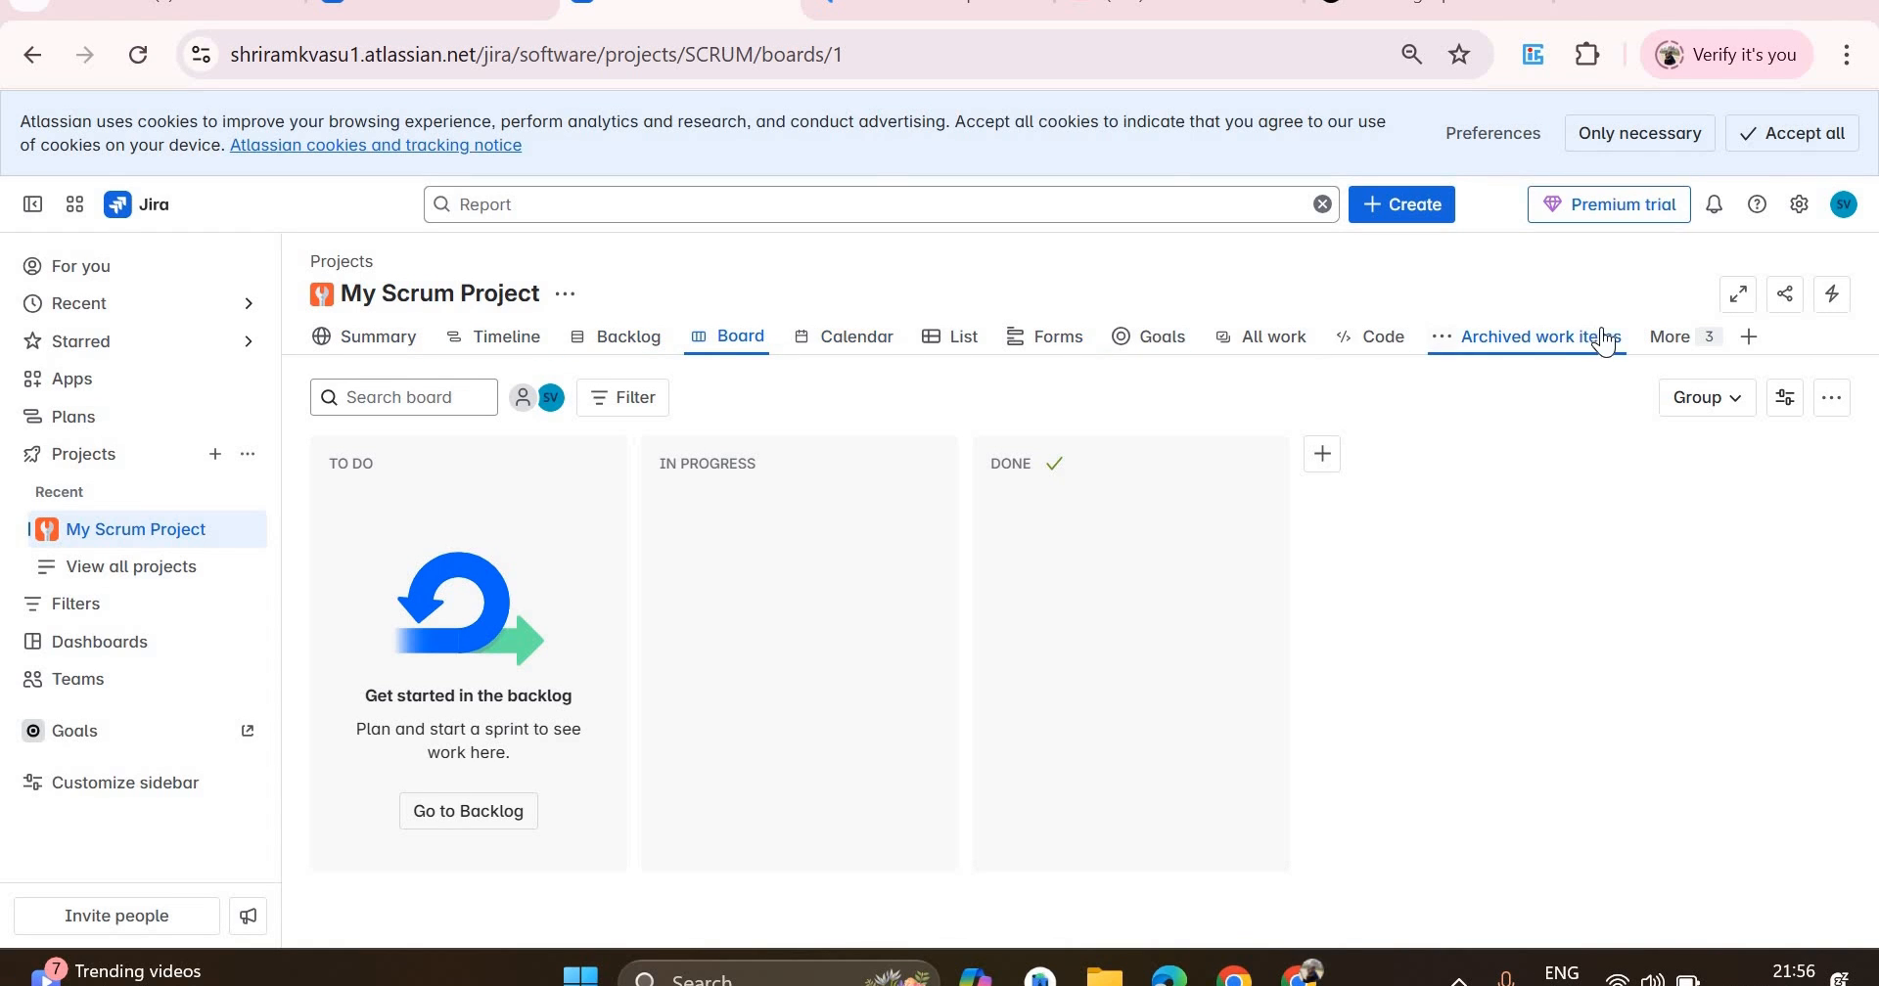
- Review the views that can be added to the project, and examine the Cumulative flow diagram among its reports
left_click(1751, 343)
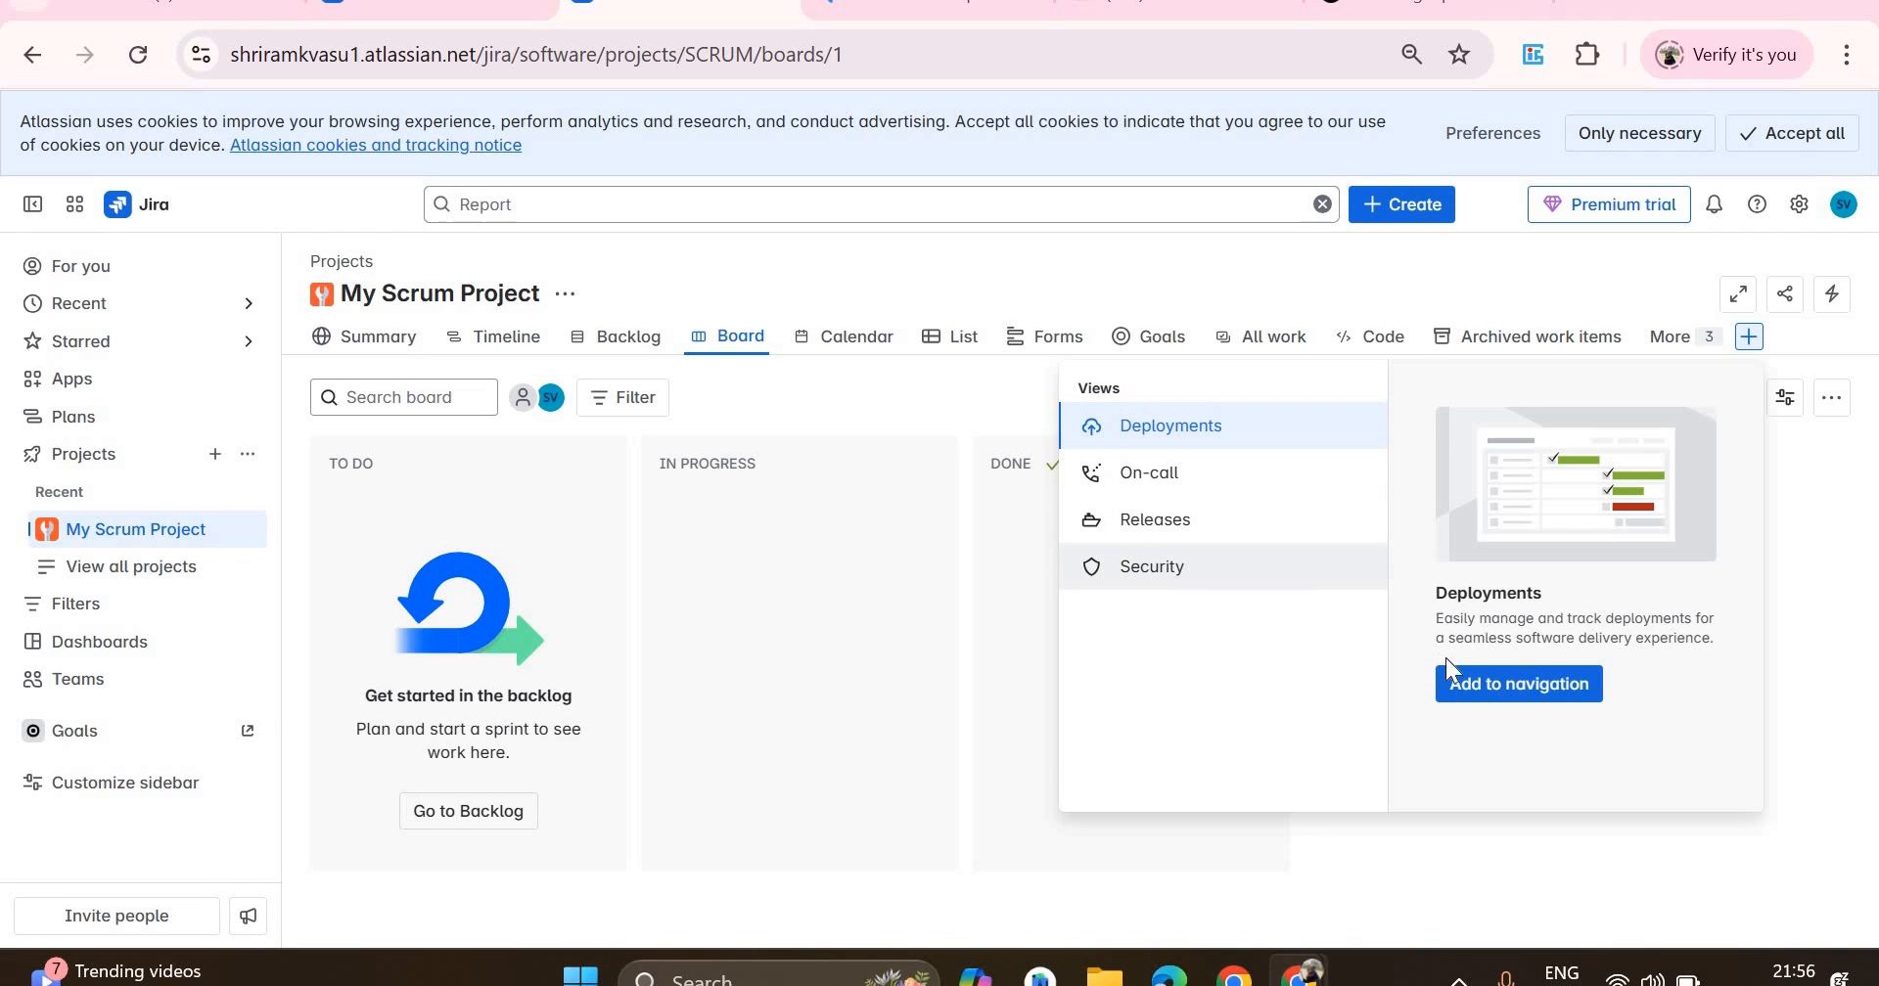
left_click(1675, 343)
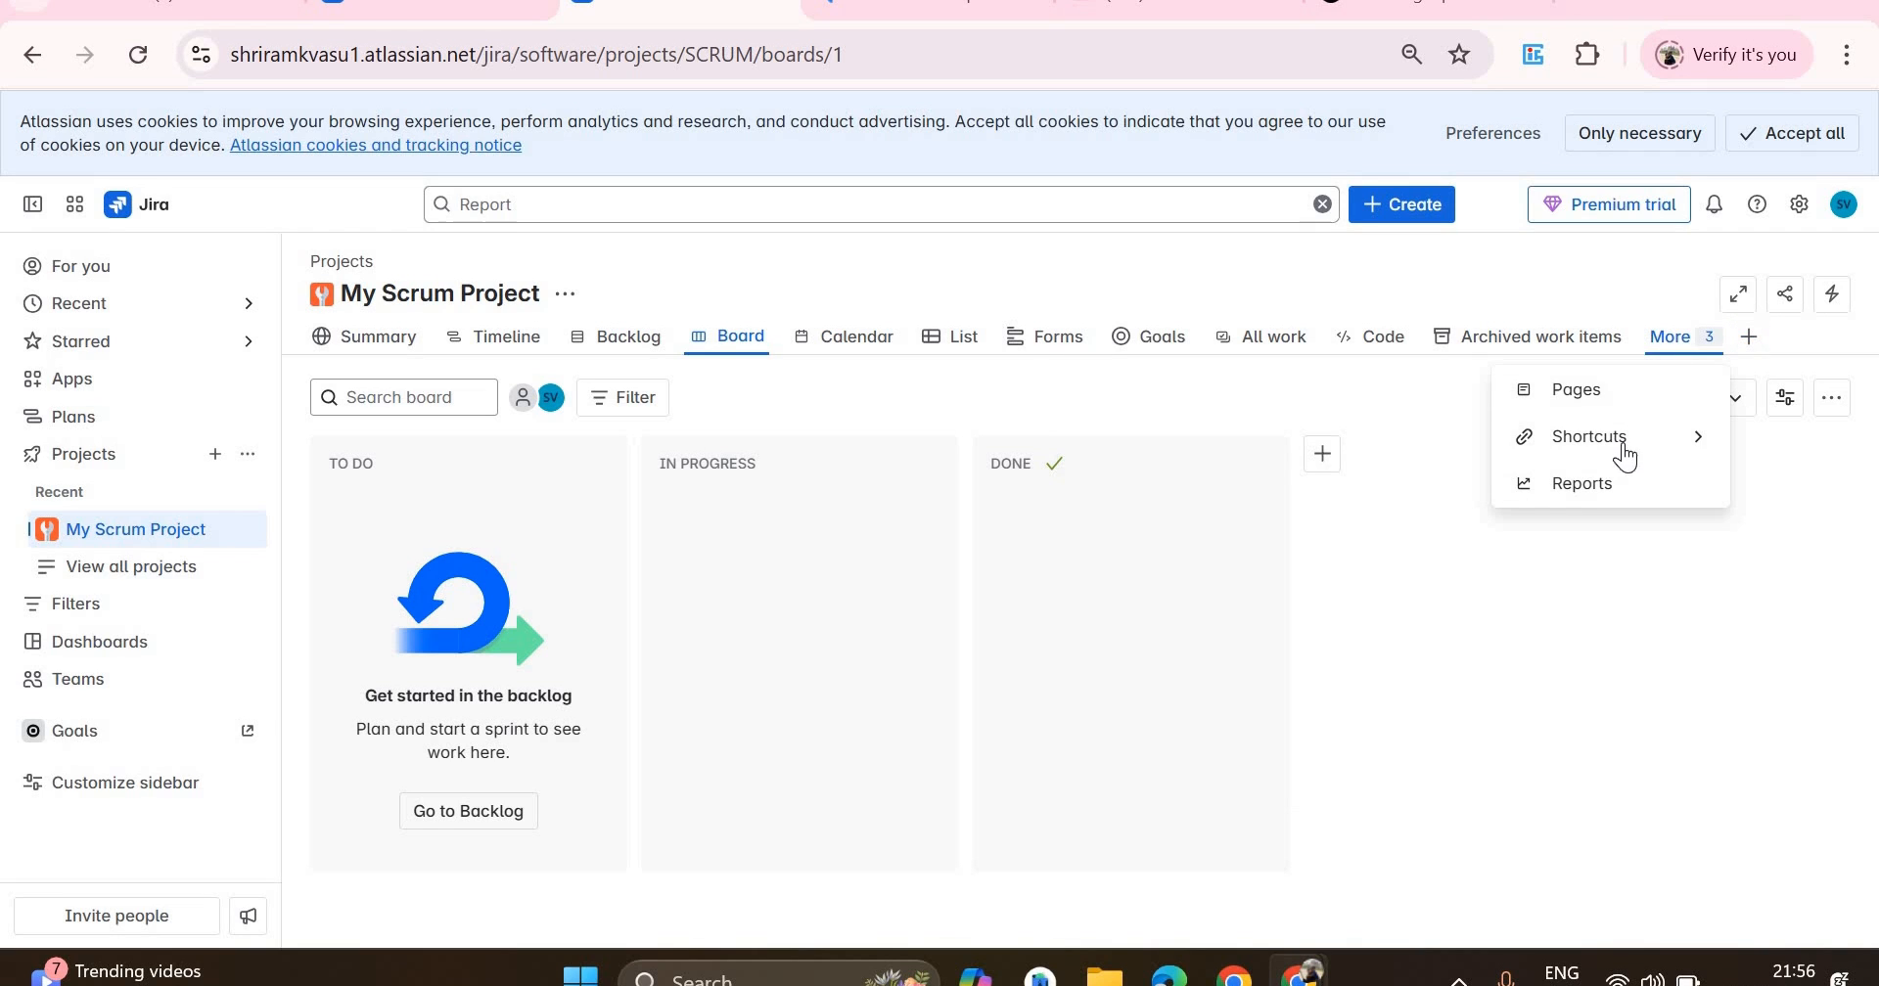
left_click(1593, 495)
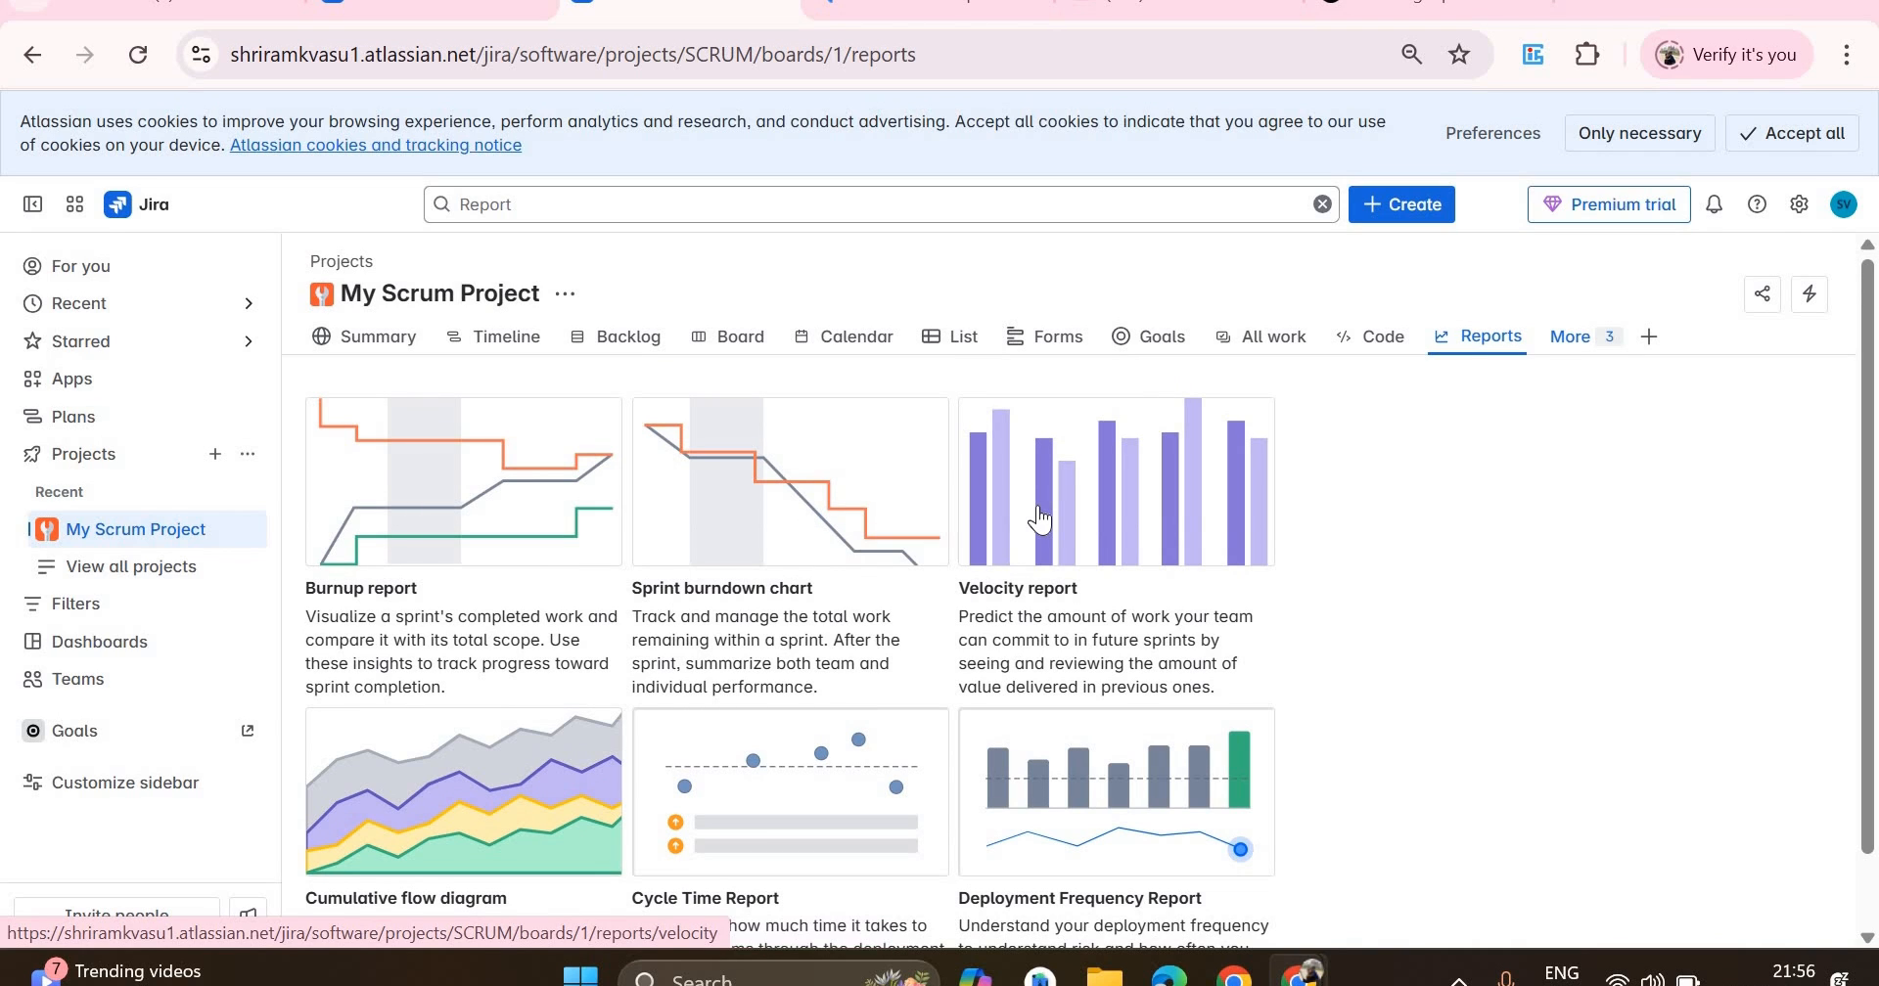
scroll(510, 742, "down", 1)
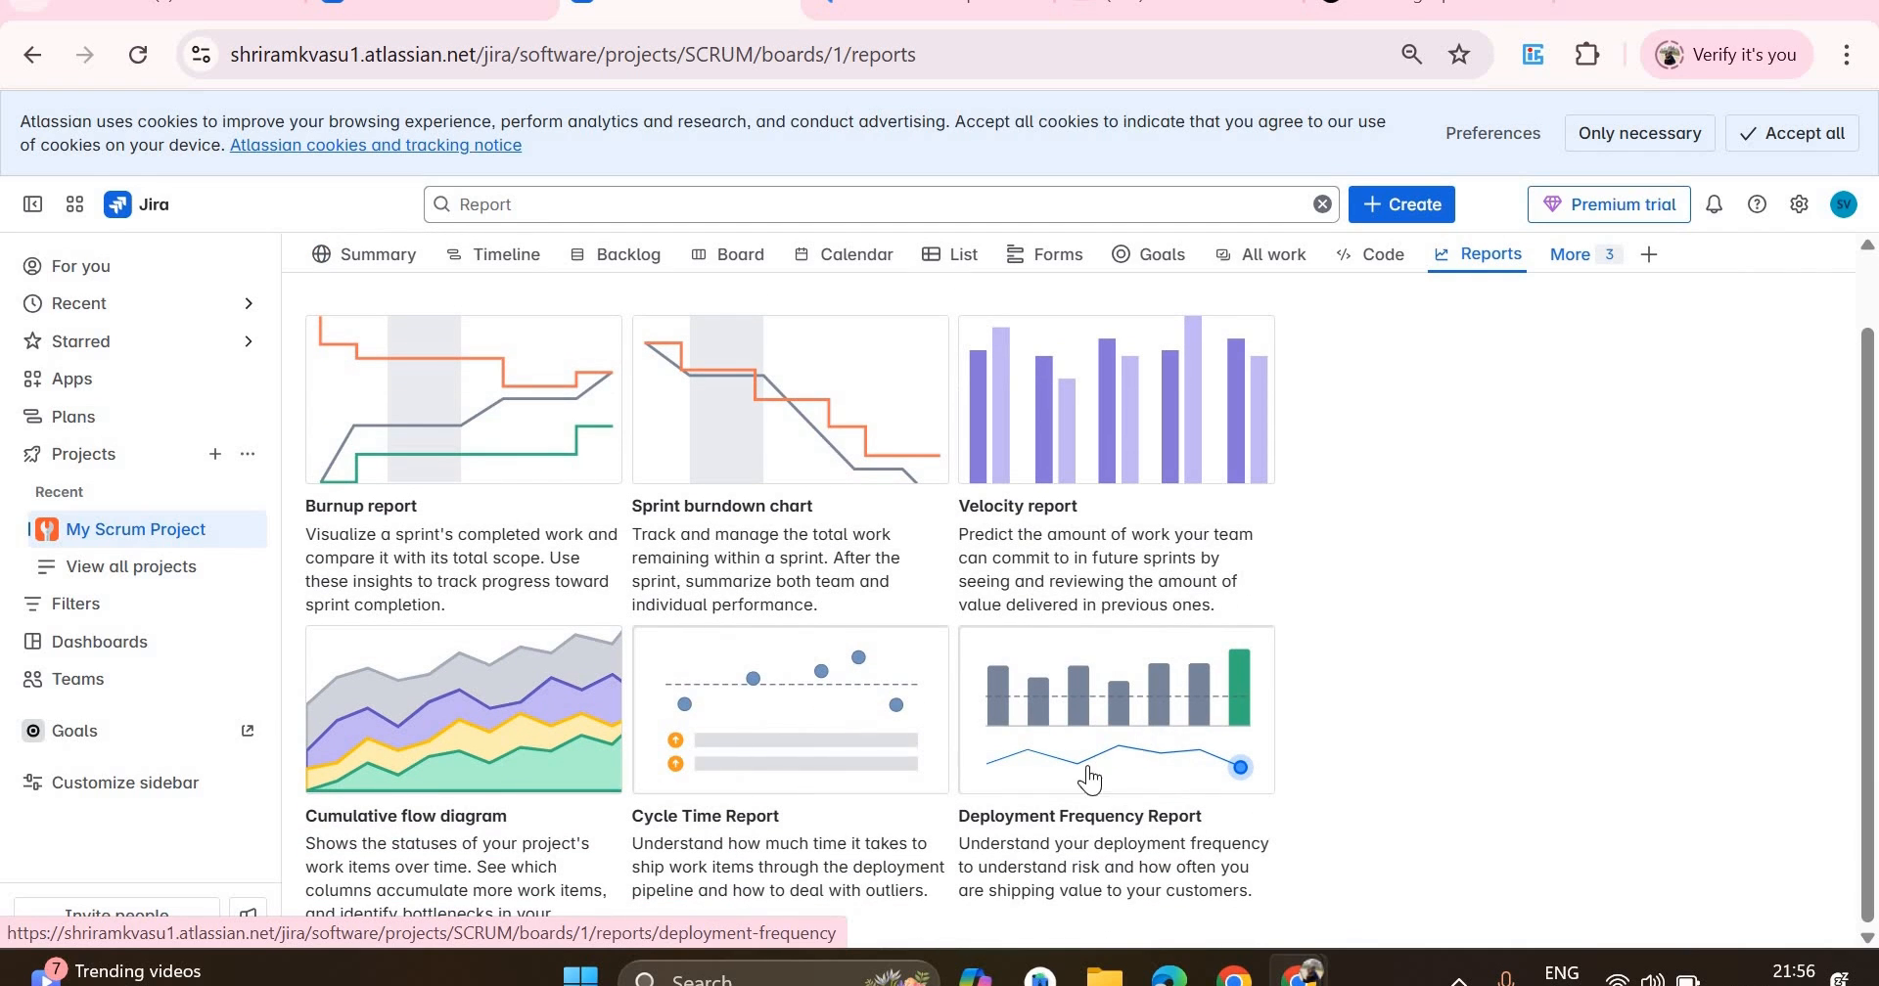
left_click(413, 742)
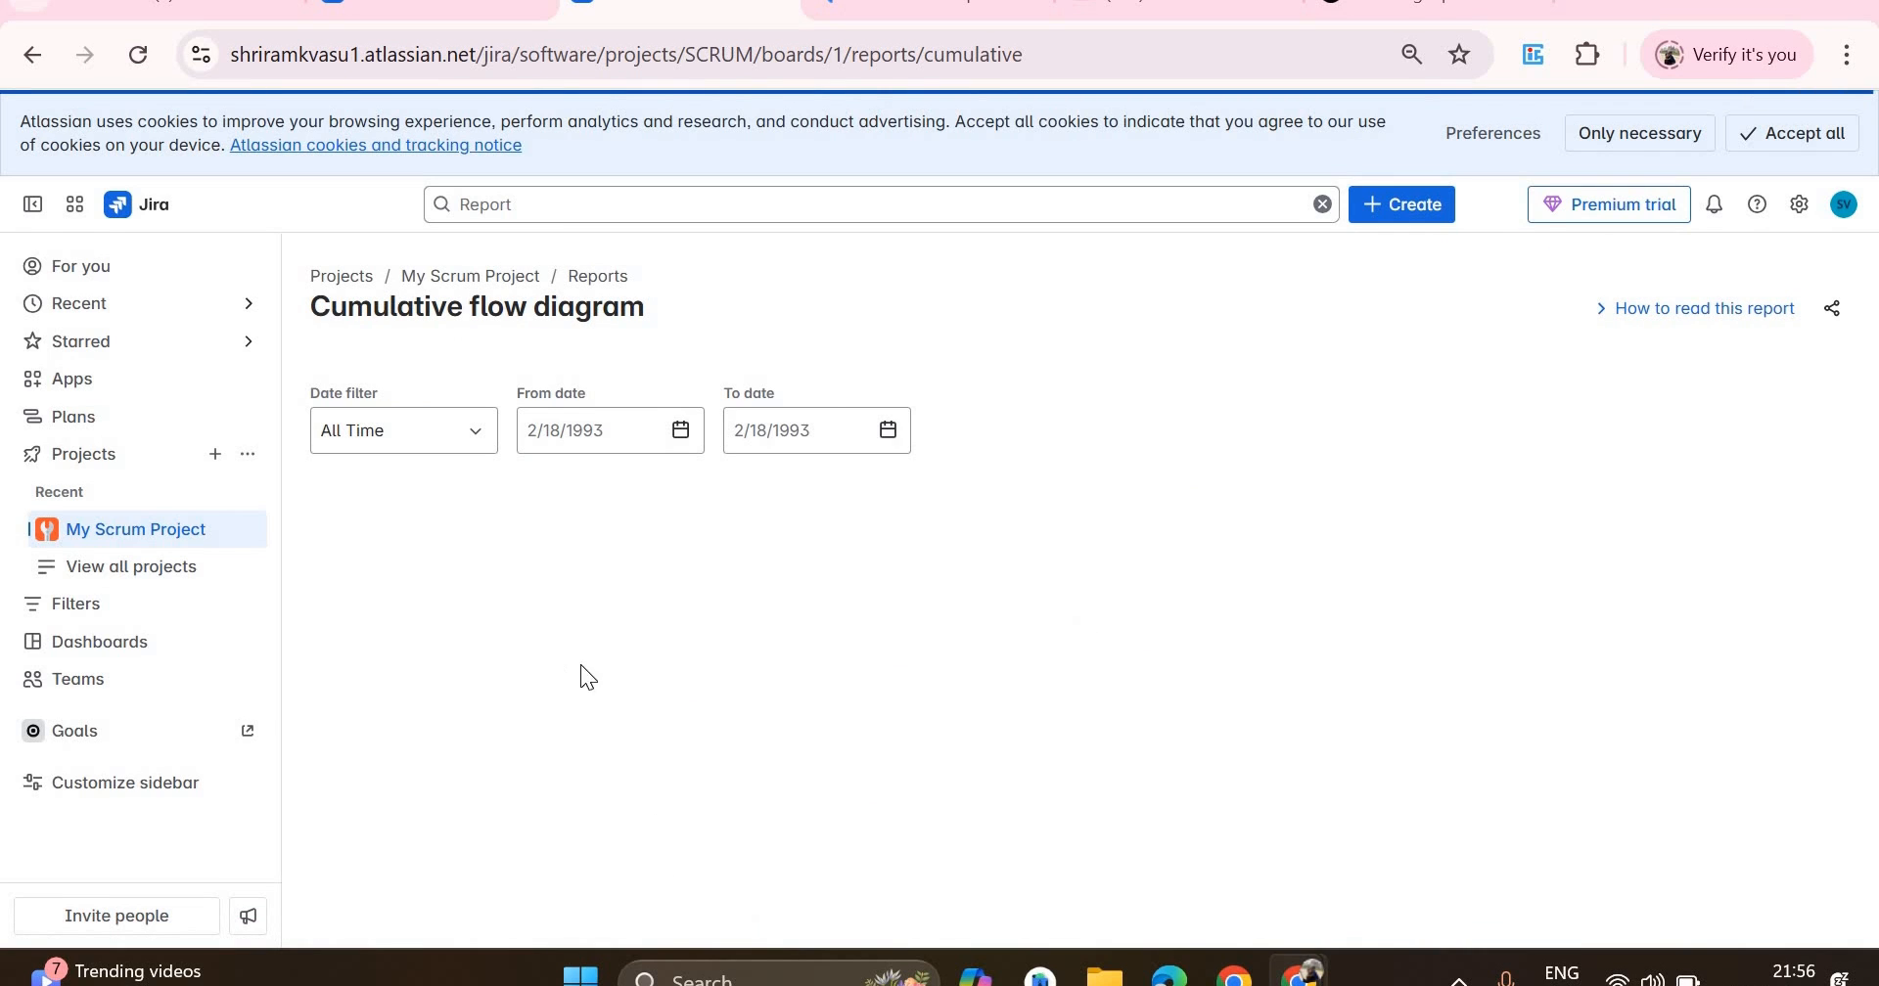
scroll(1141, 526, "down", 1)
scroll(1139, 526, "down", 1)
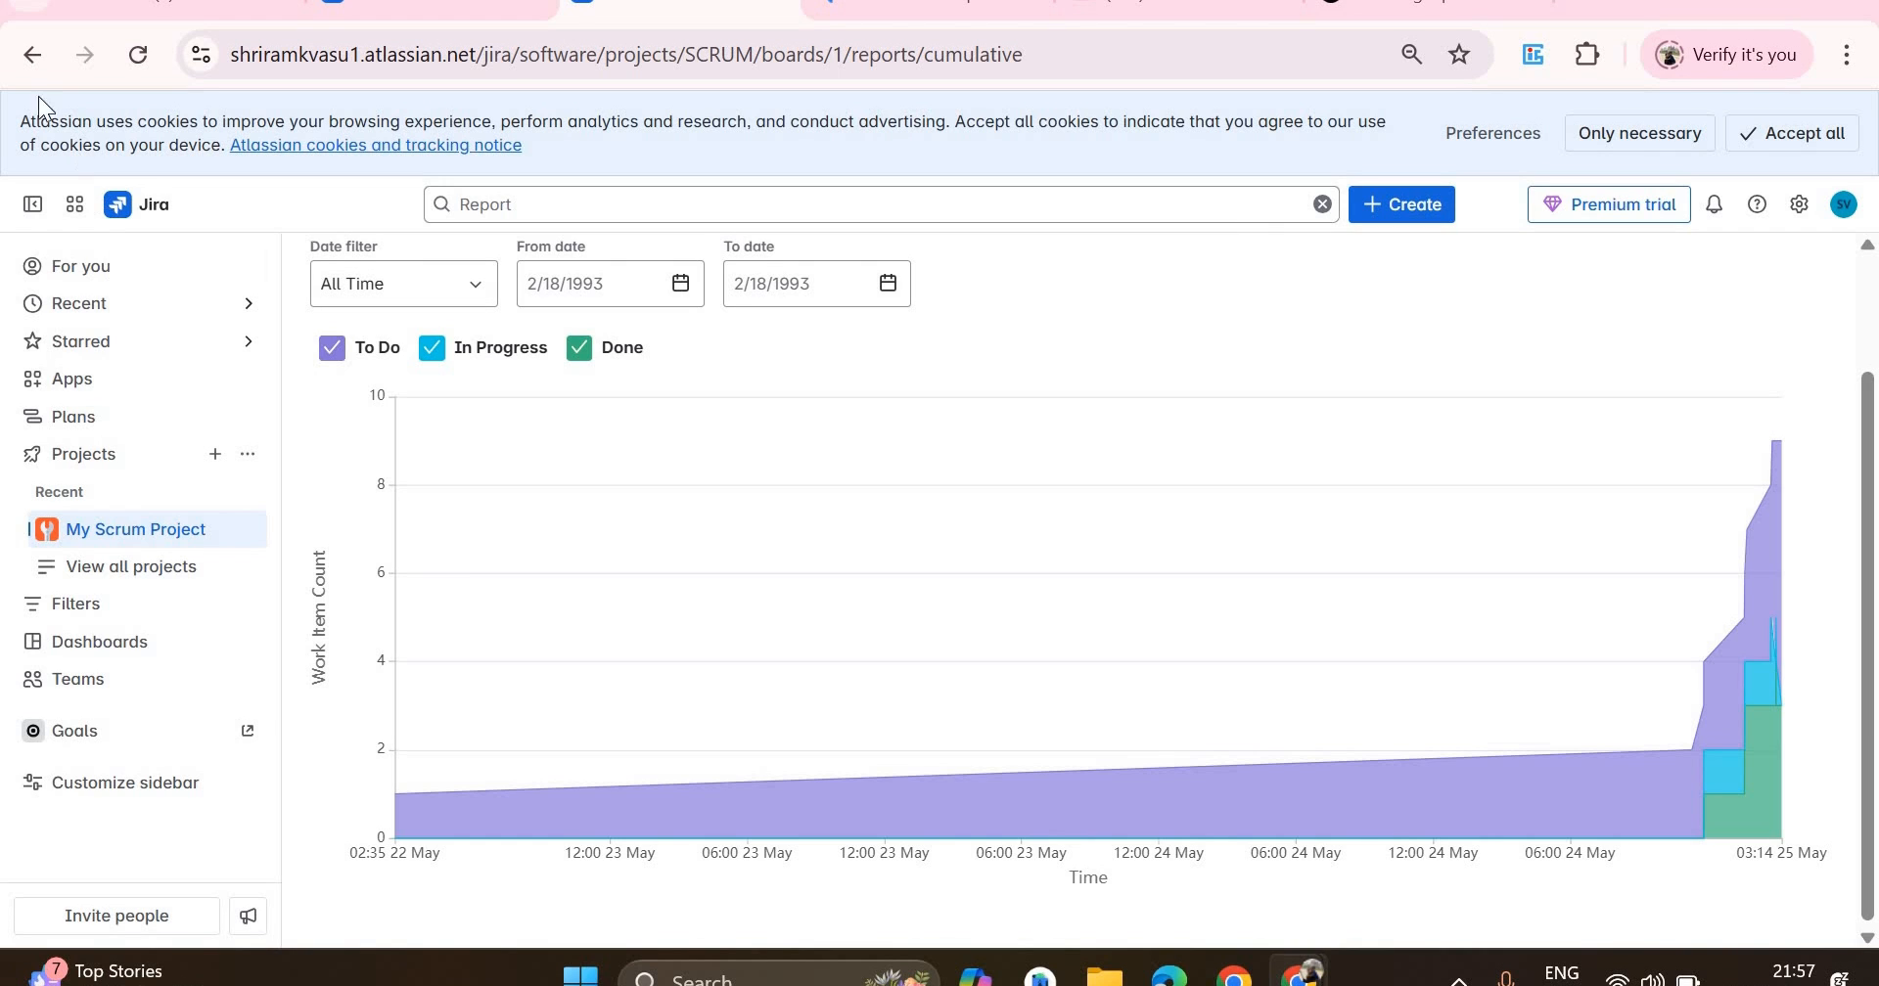
- Return to the project's reports and examine the Sprint burndown chart for The Sample Sprint, including its scope changes and incomplete work items
left_click(126, 528)
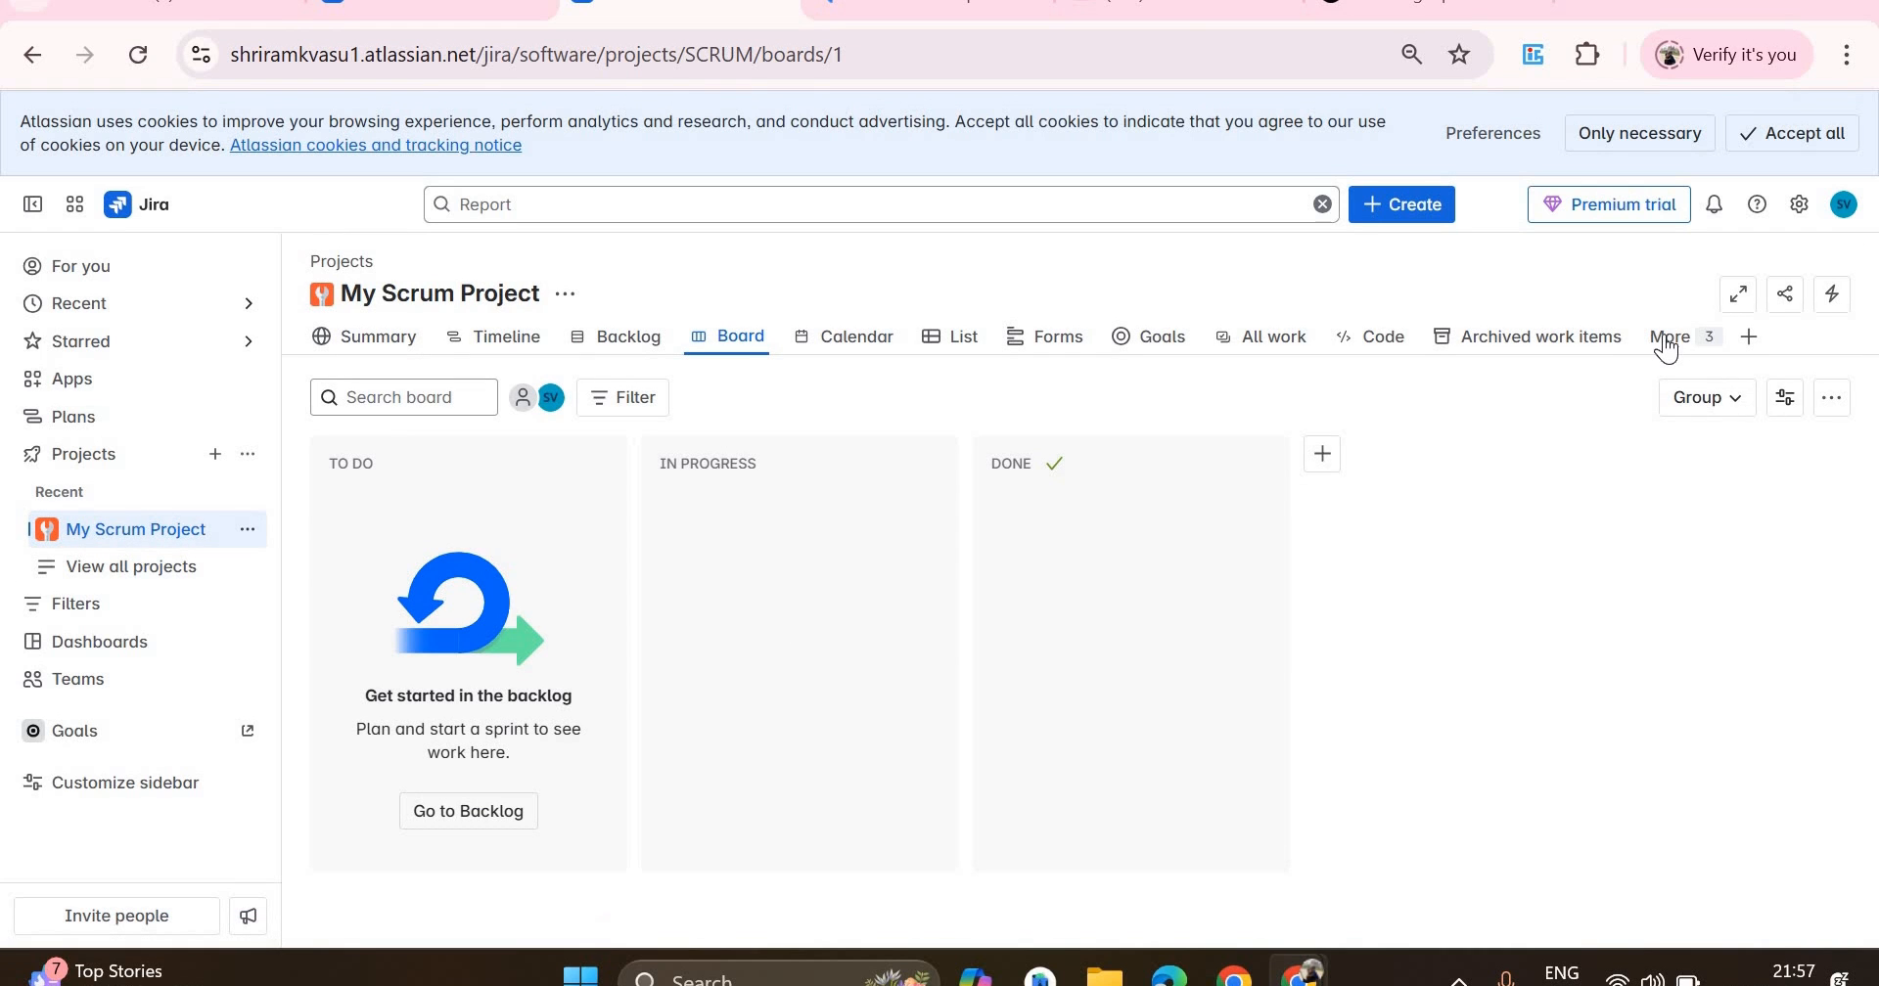
left_click(1675, 336)
left_click(1580, 483)
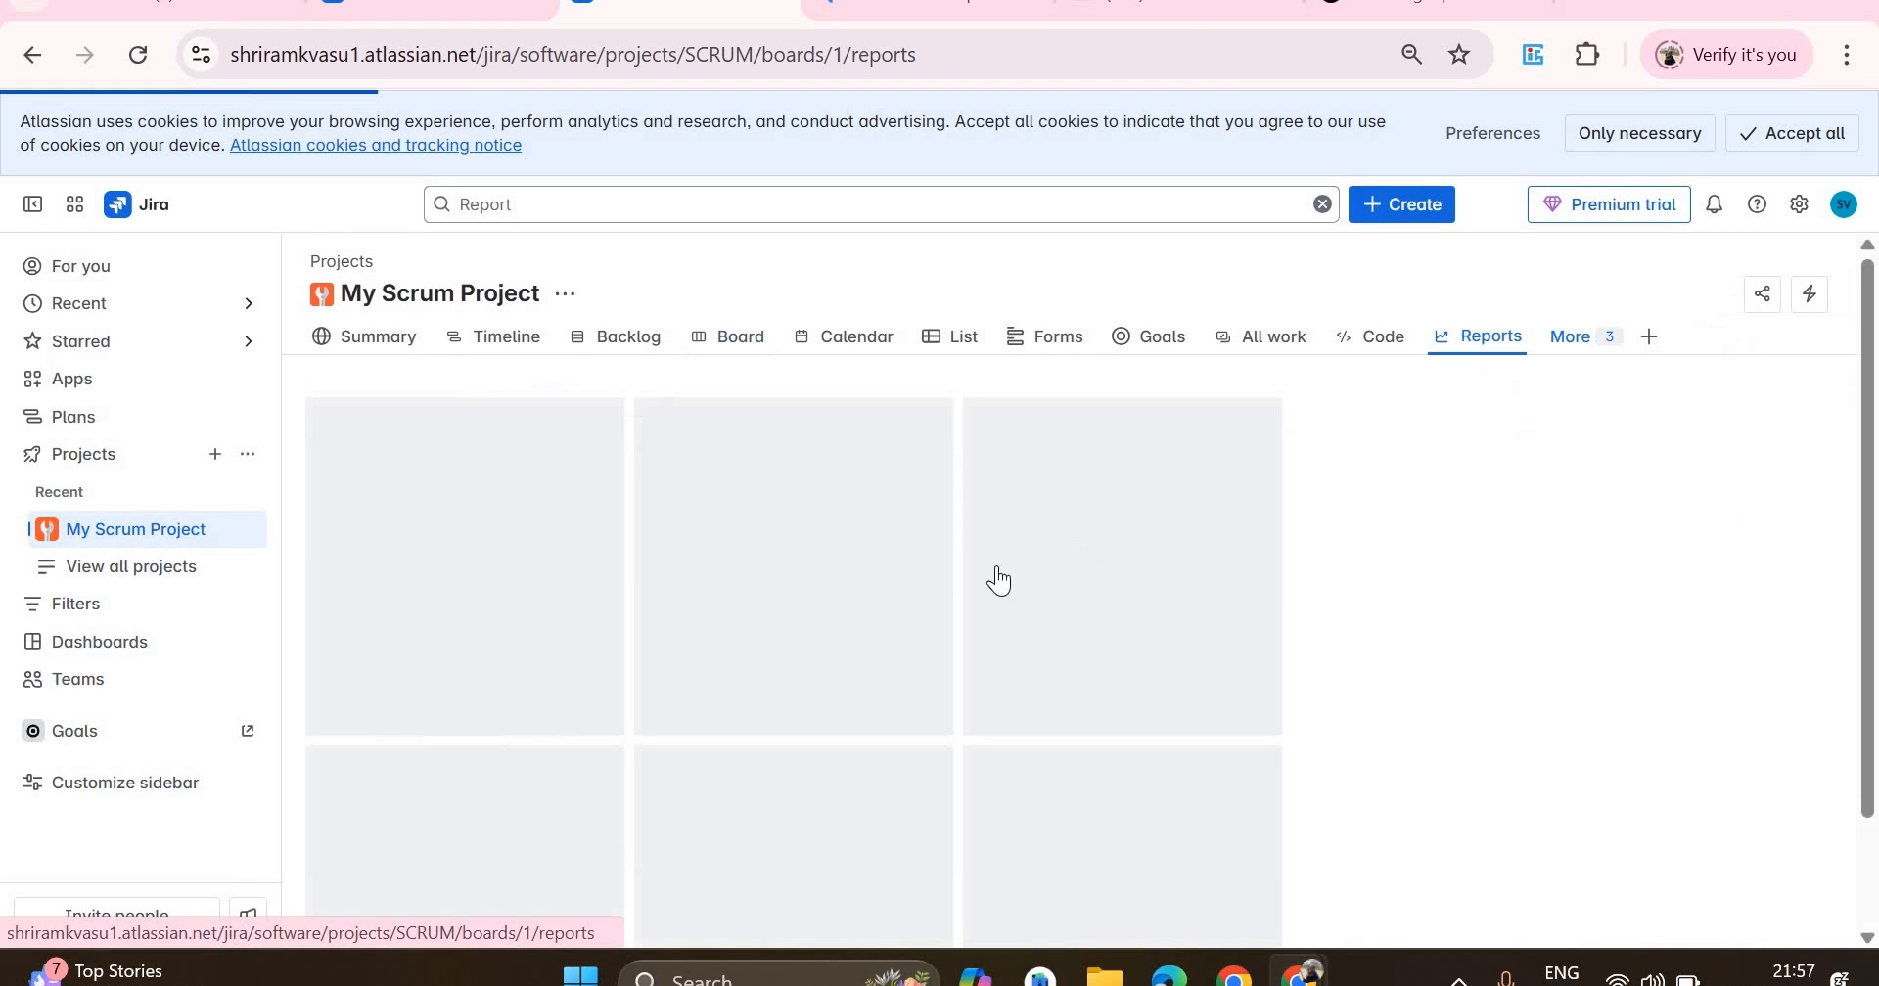
left_click(785, 507)
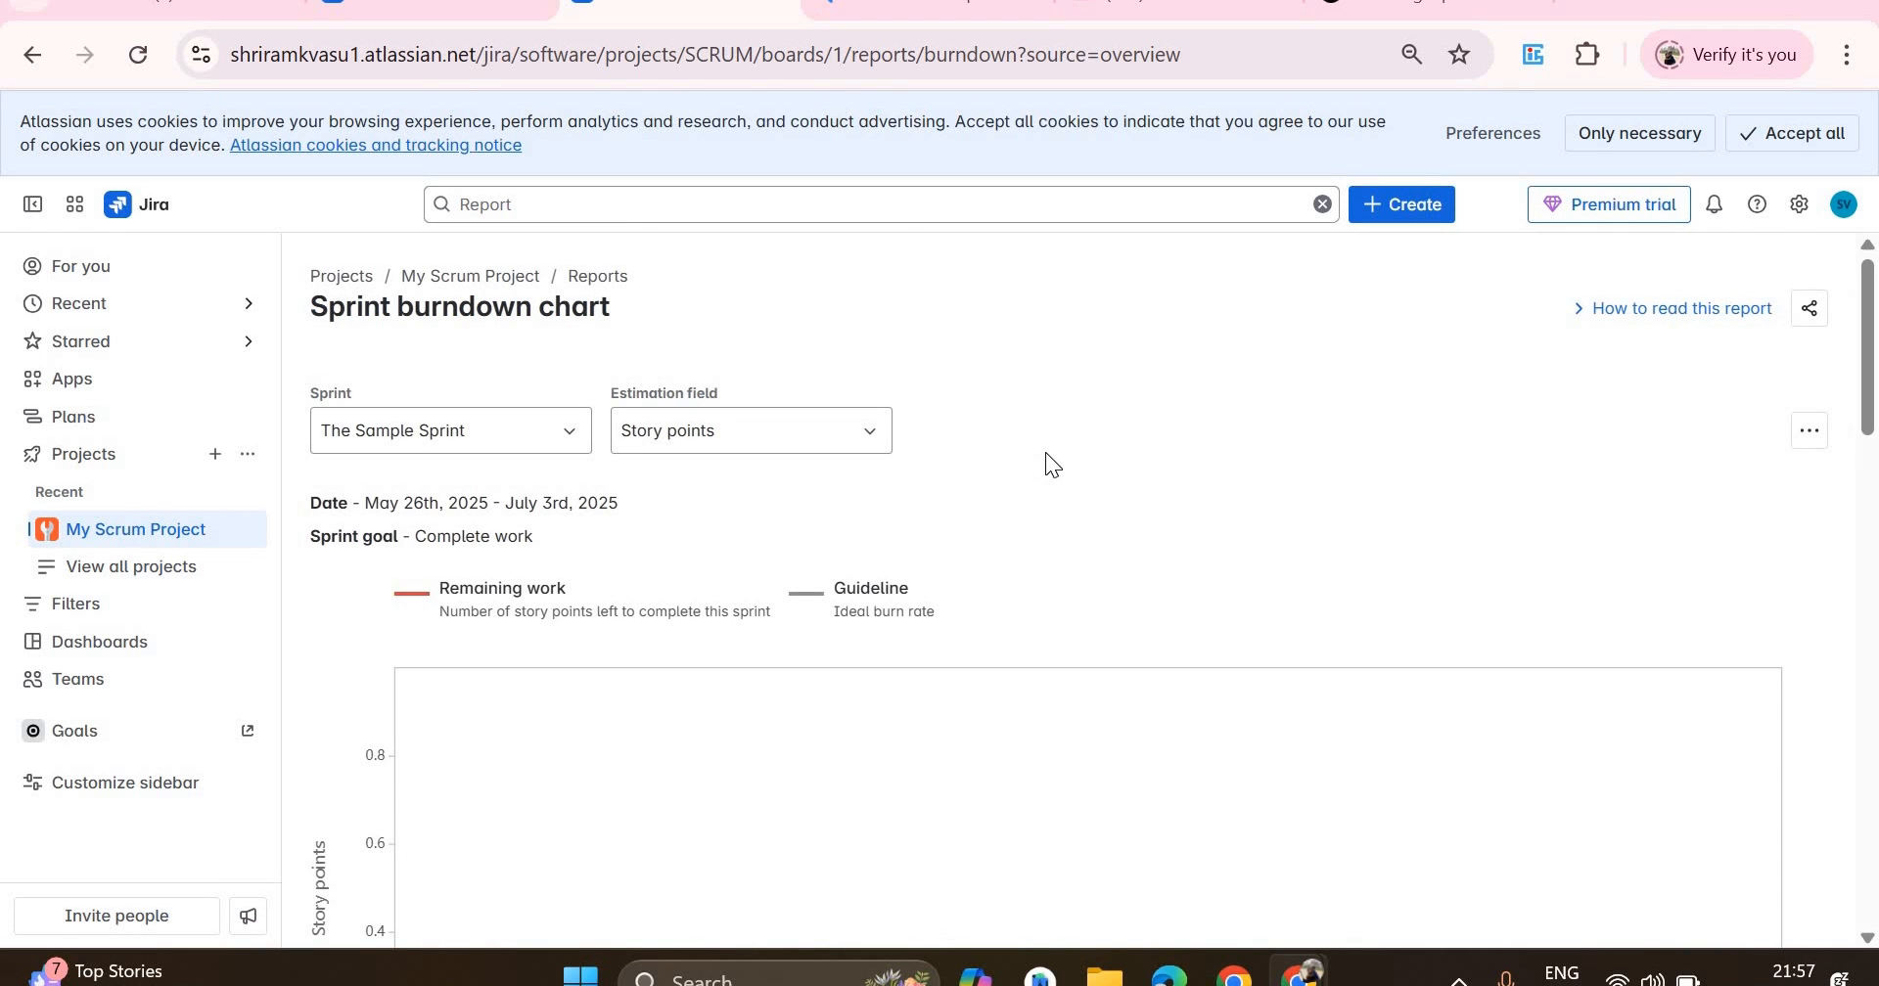
scroll(1045, 452, "down", 5)
scroll(1045, 445, "down", 5)
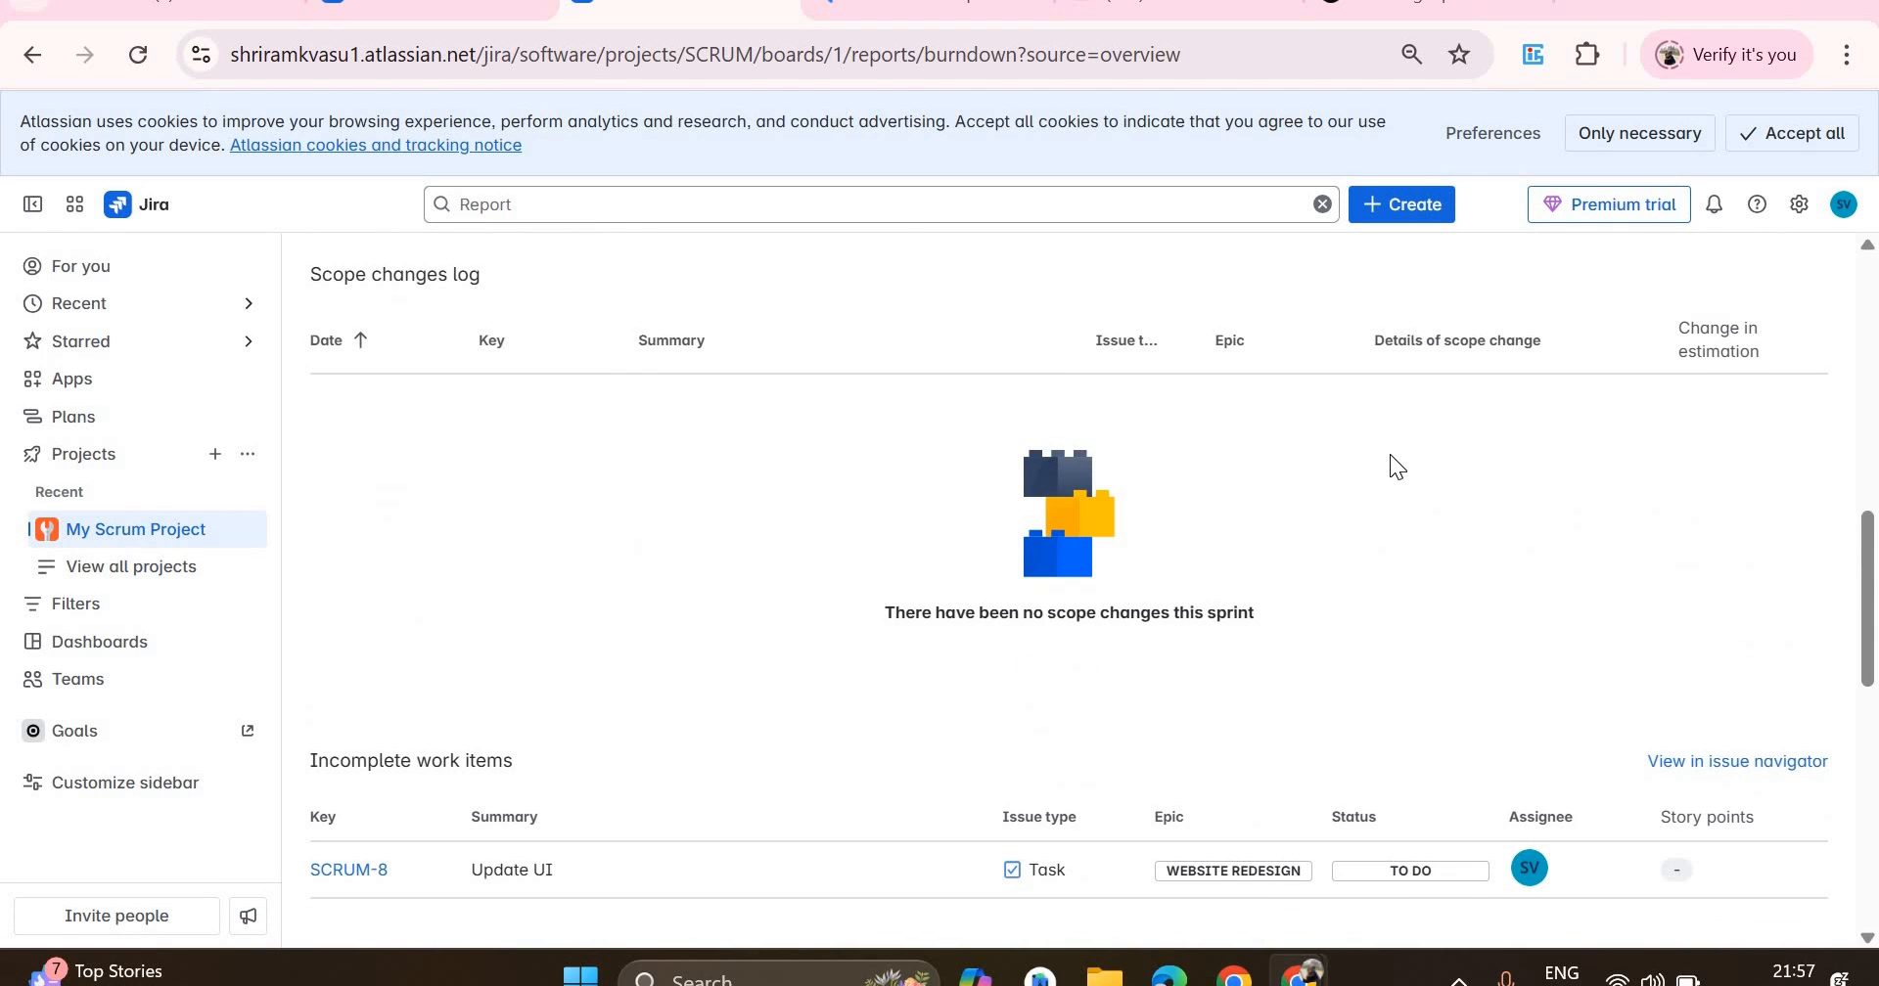
scroll(1389, 456, "down", 2)
scroll(1390, 456, "up", 12)
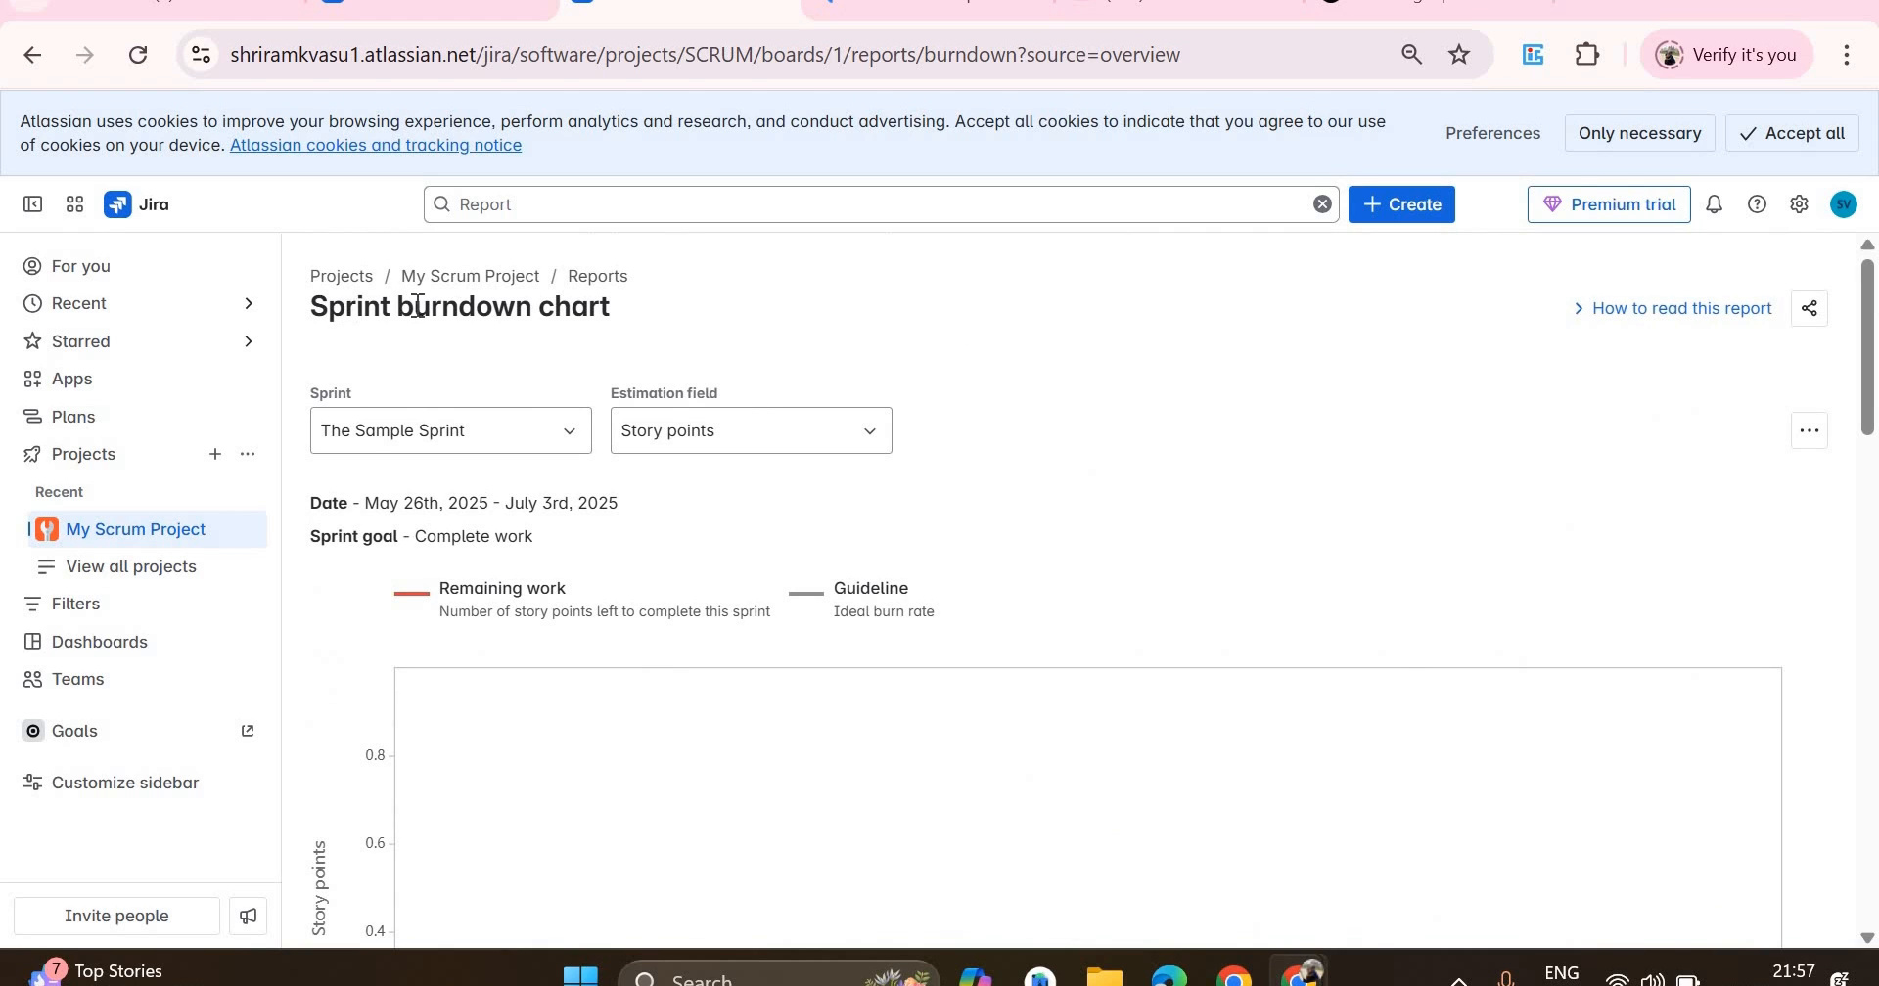
- Go back to My Scrum Project's reports and examine the Cycle Time Report
left_click(470, 276)
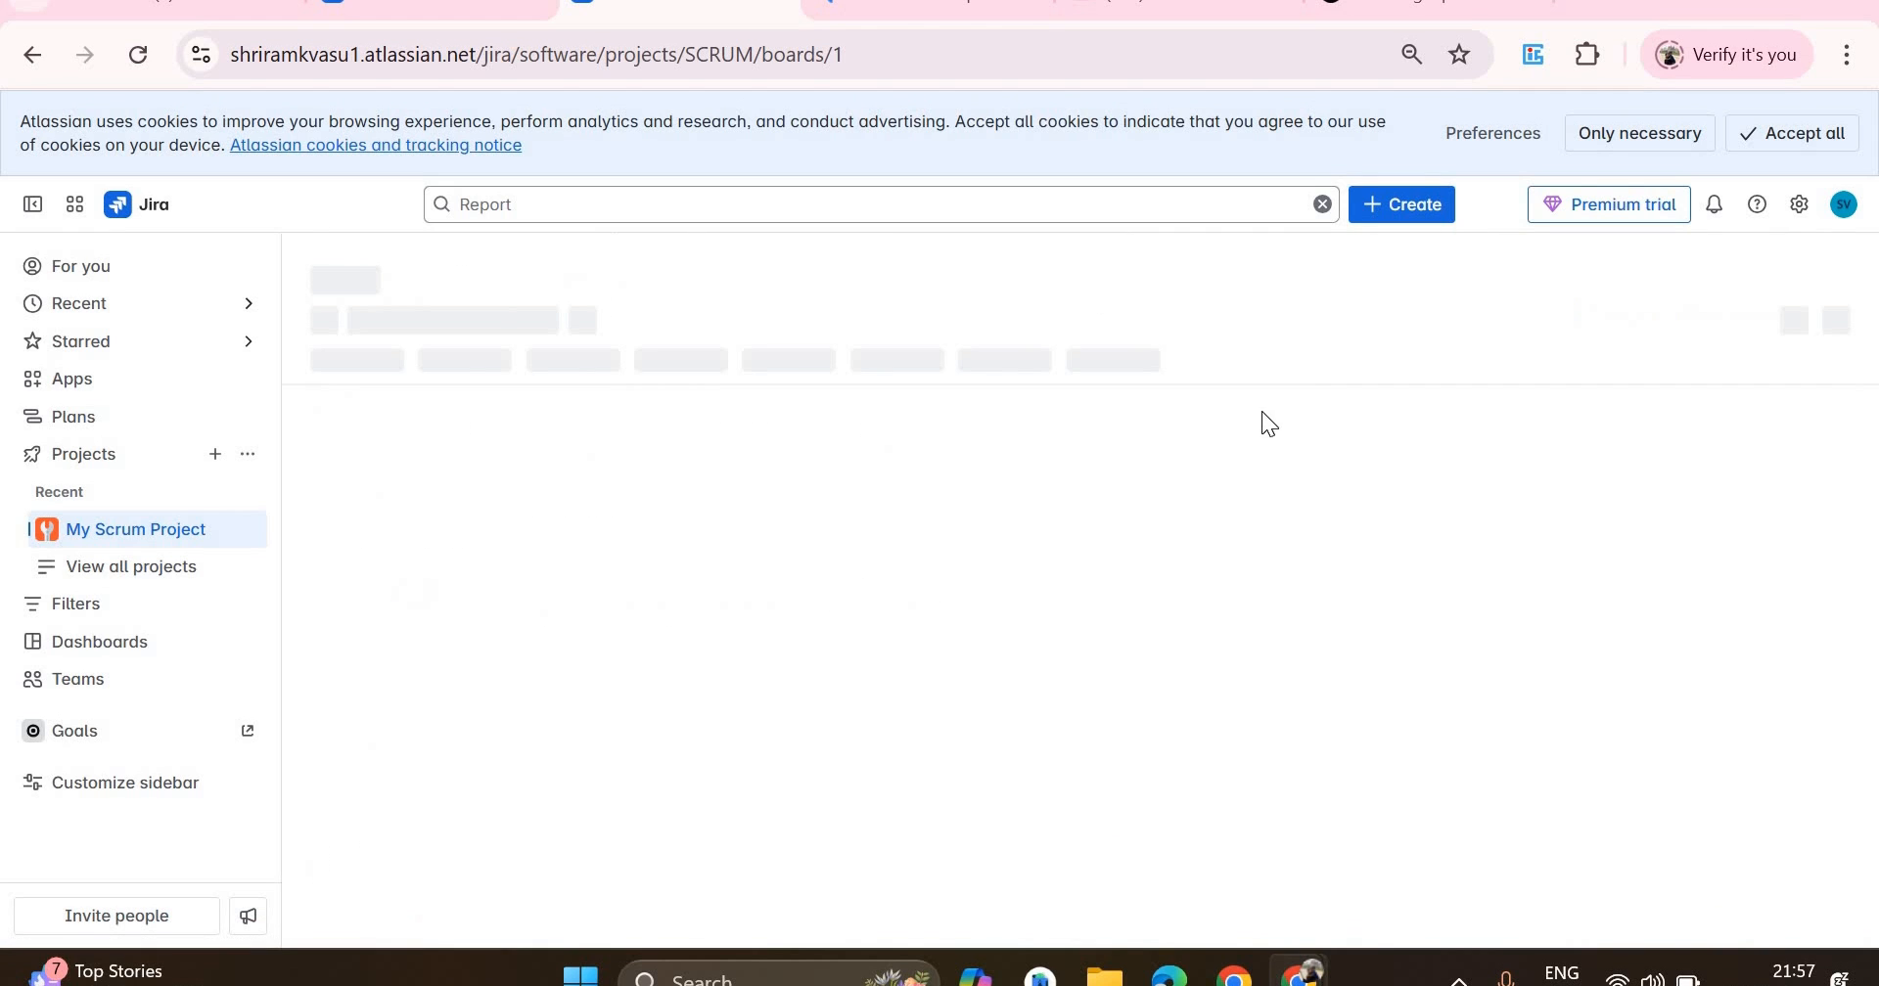
left_click(1681, 337)
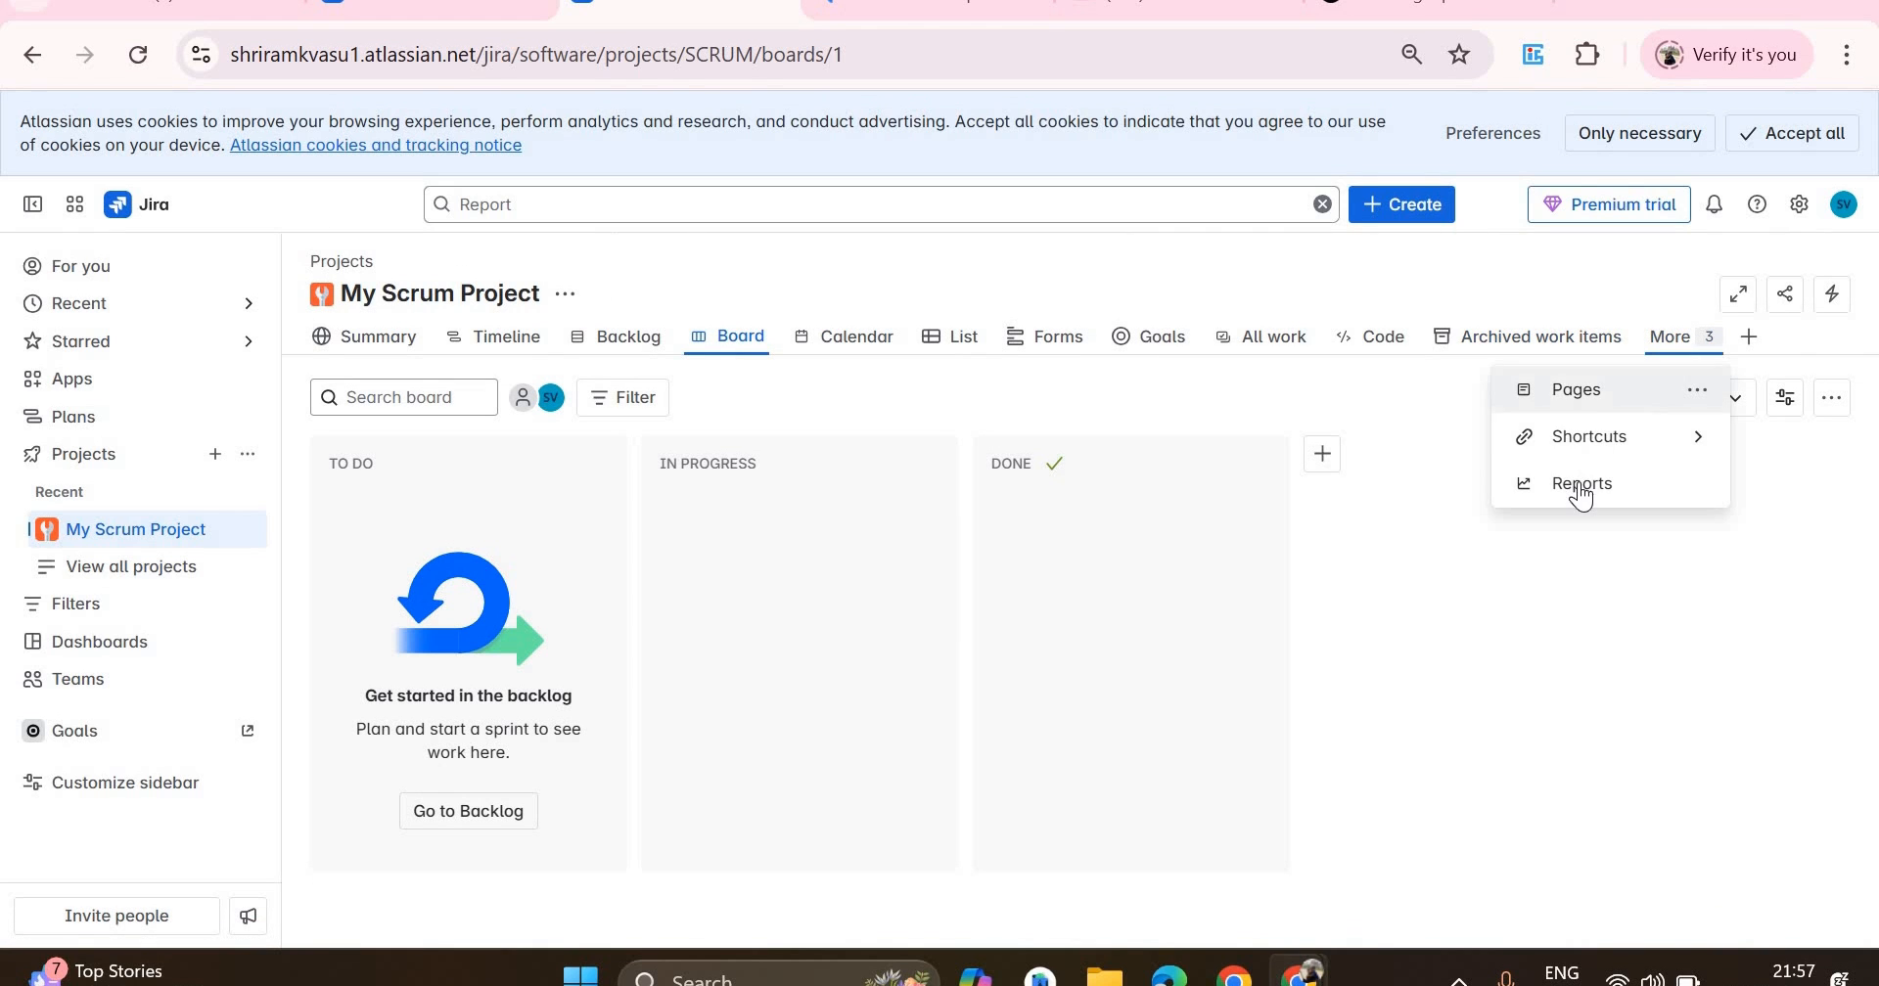
left_click(1579, 487)
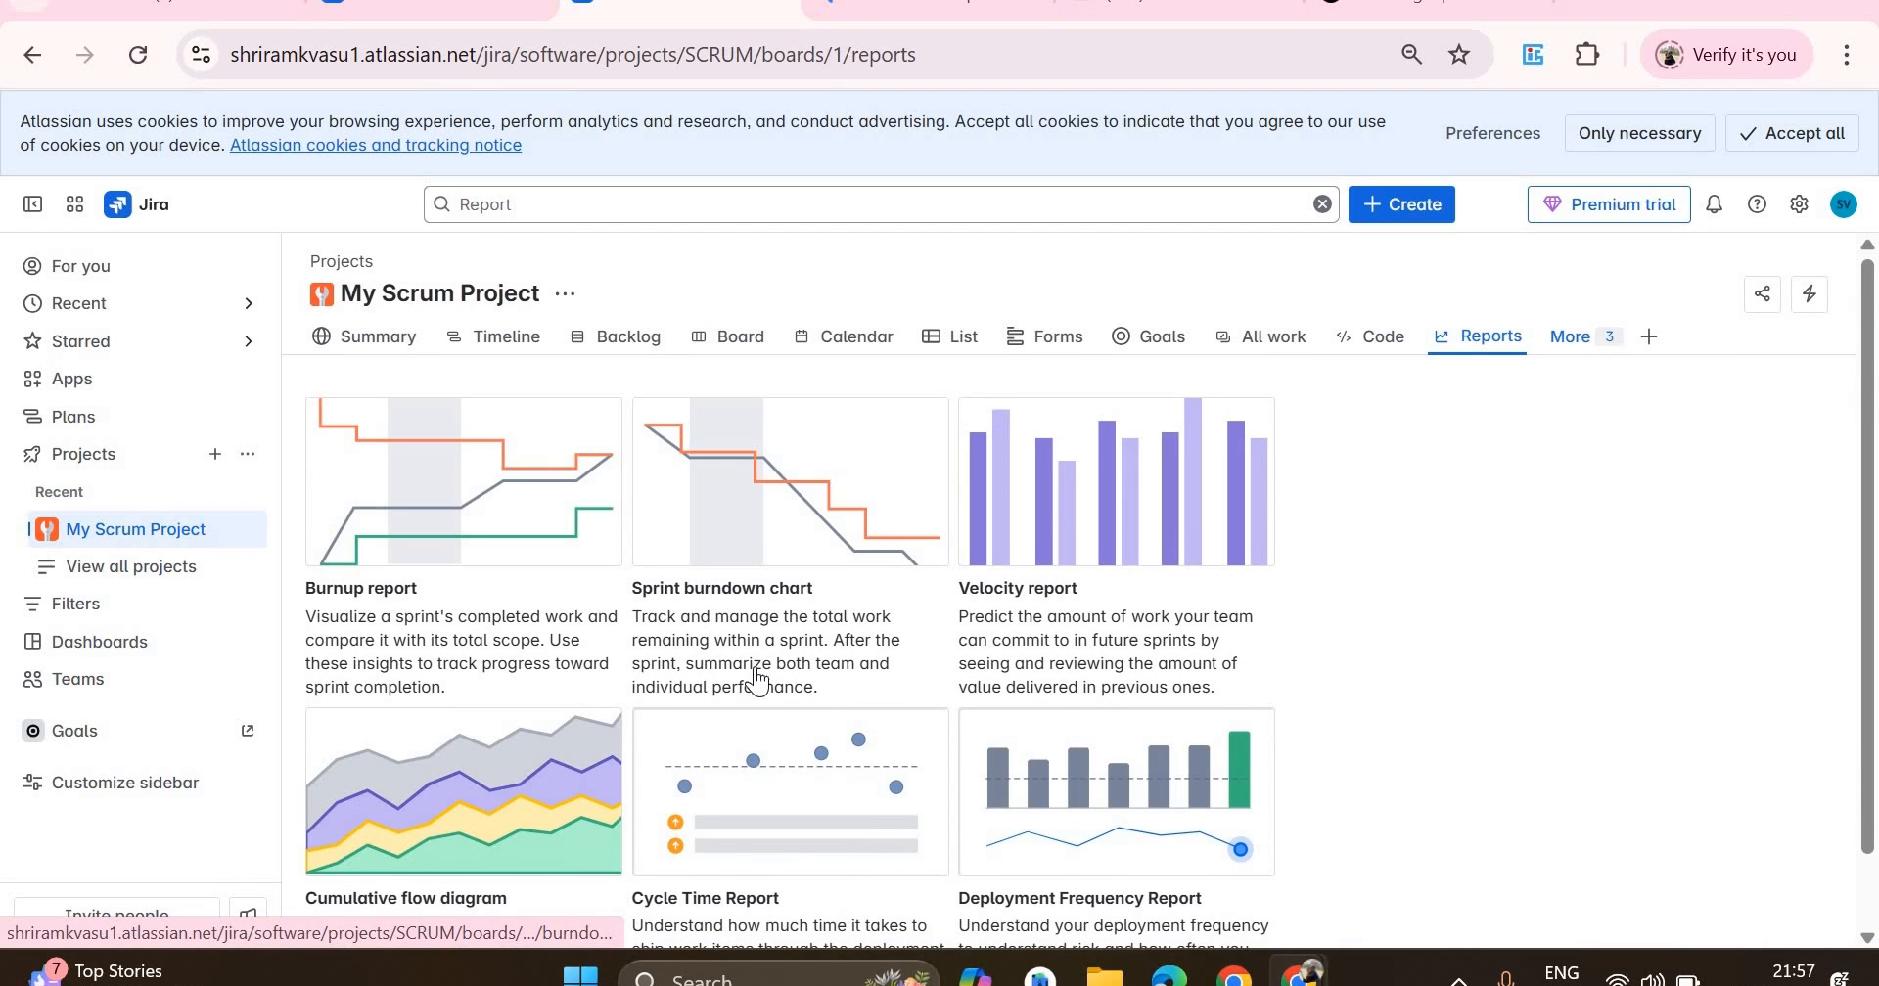
scroll(757, 677, "down", 1)
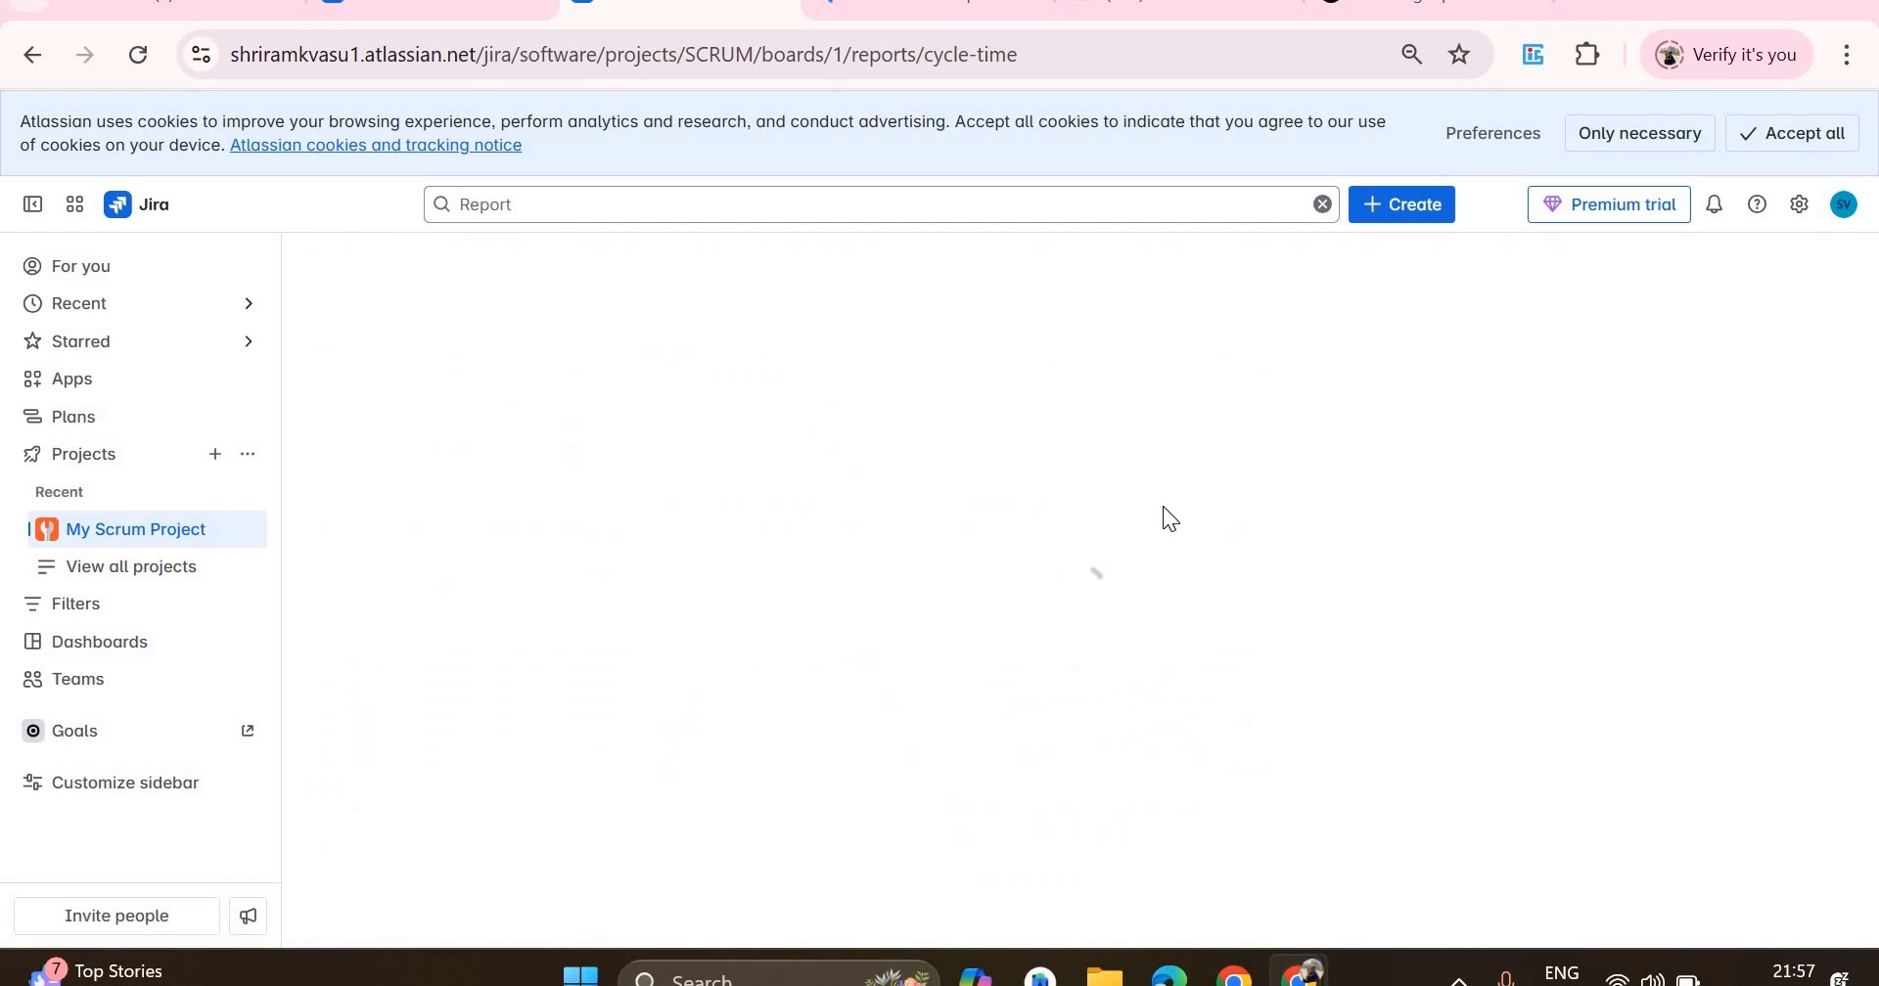
scroll(1163, 507, "down", 5)
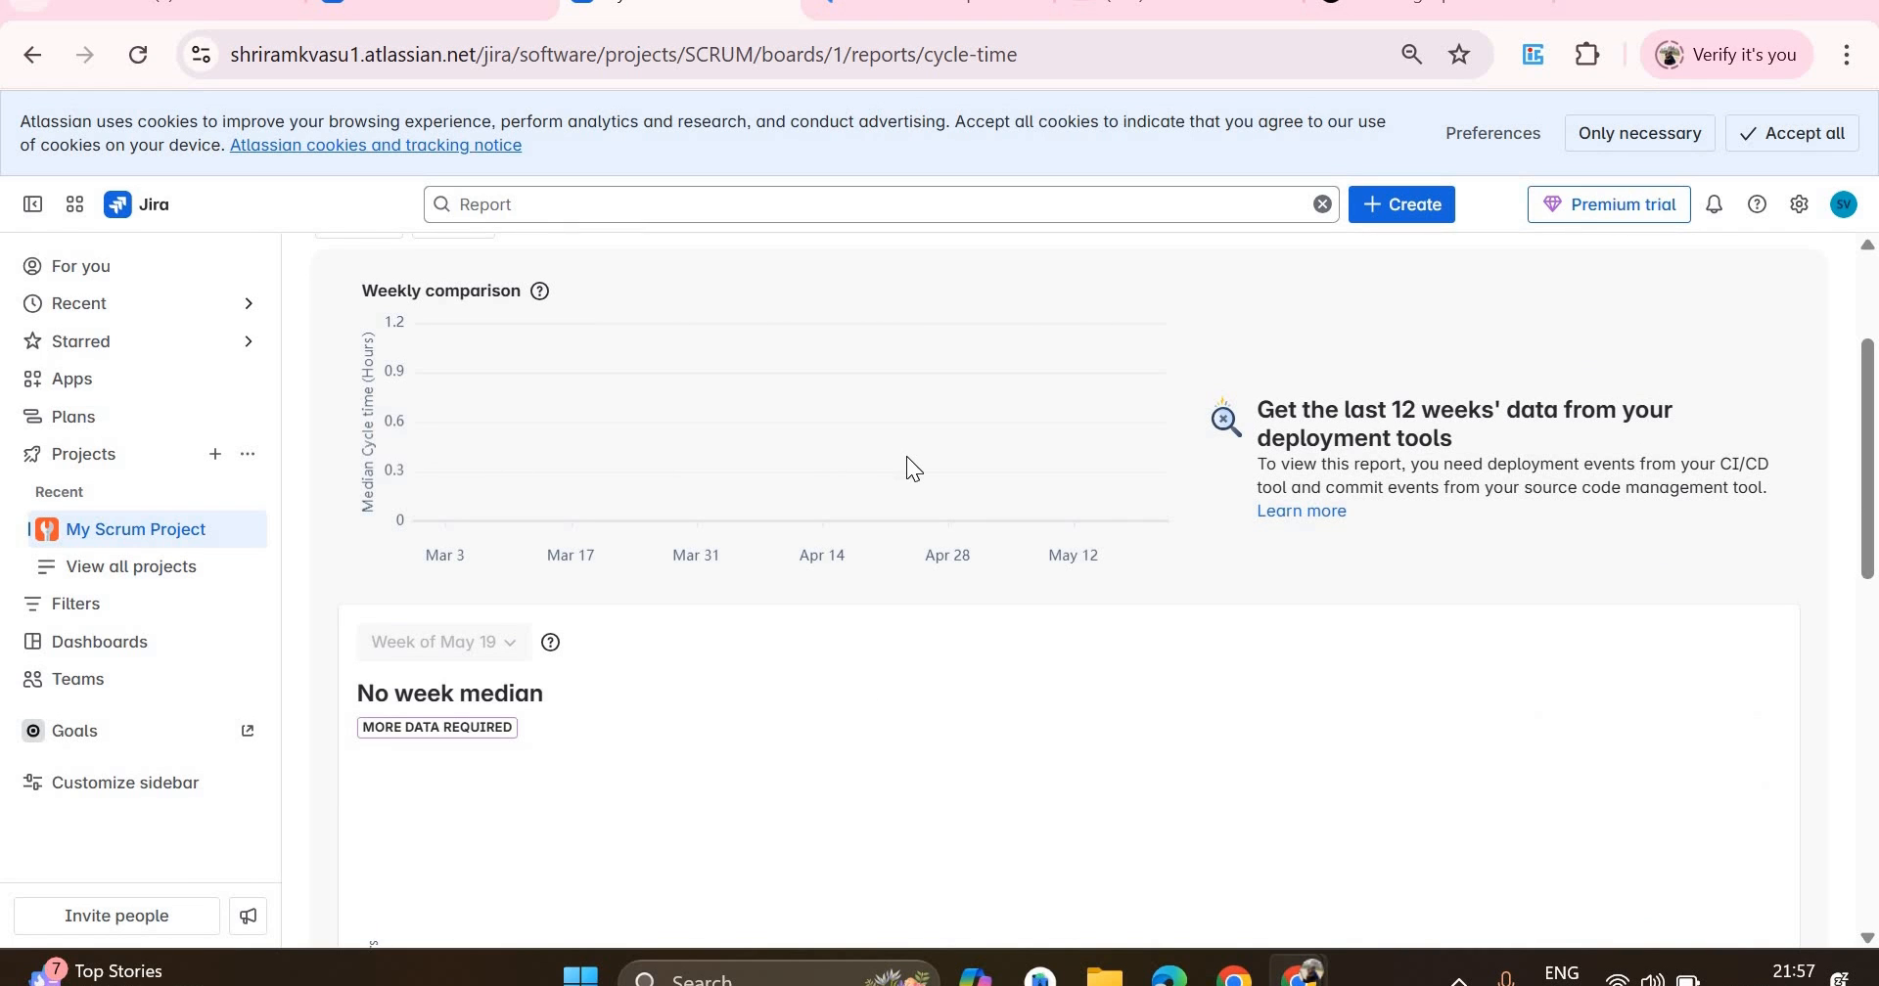
scroll(906, 456, "down", 3)
scroll(906, 456, "up", 5)
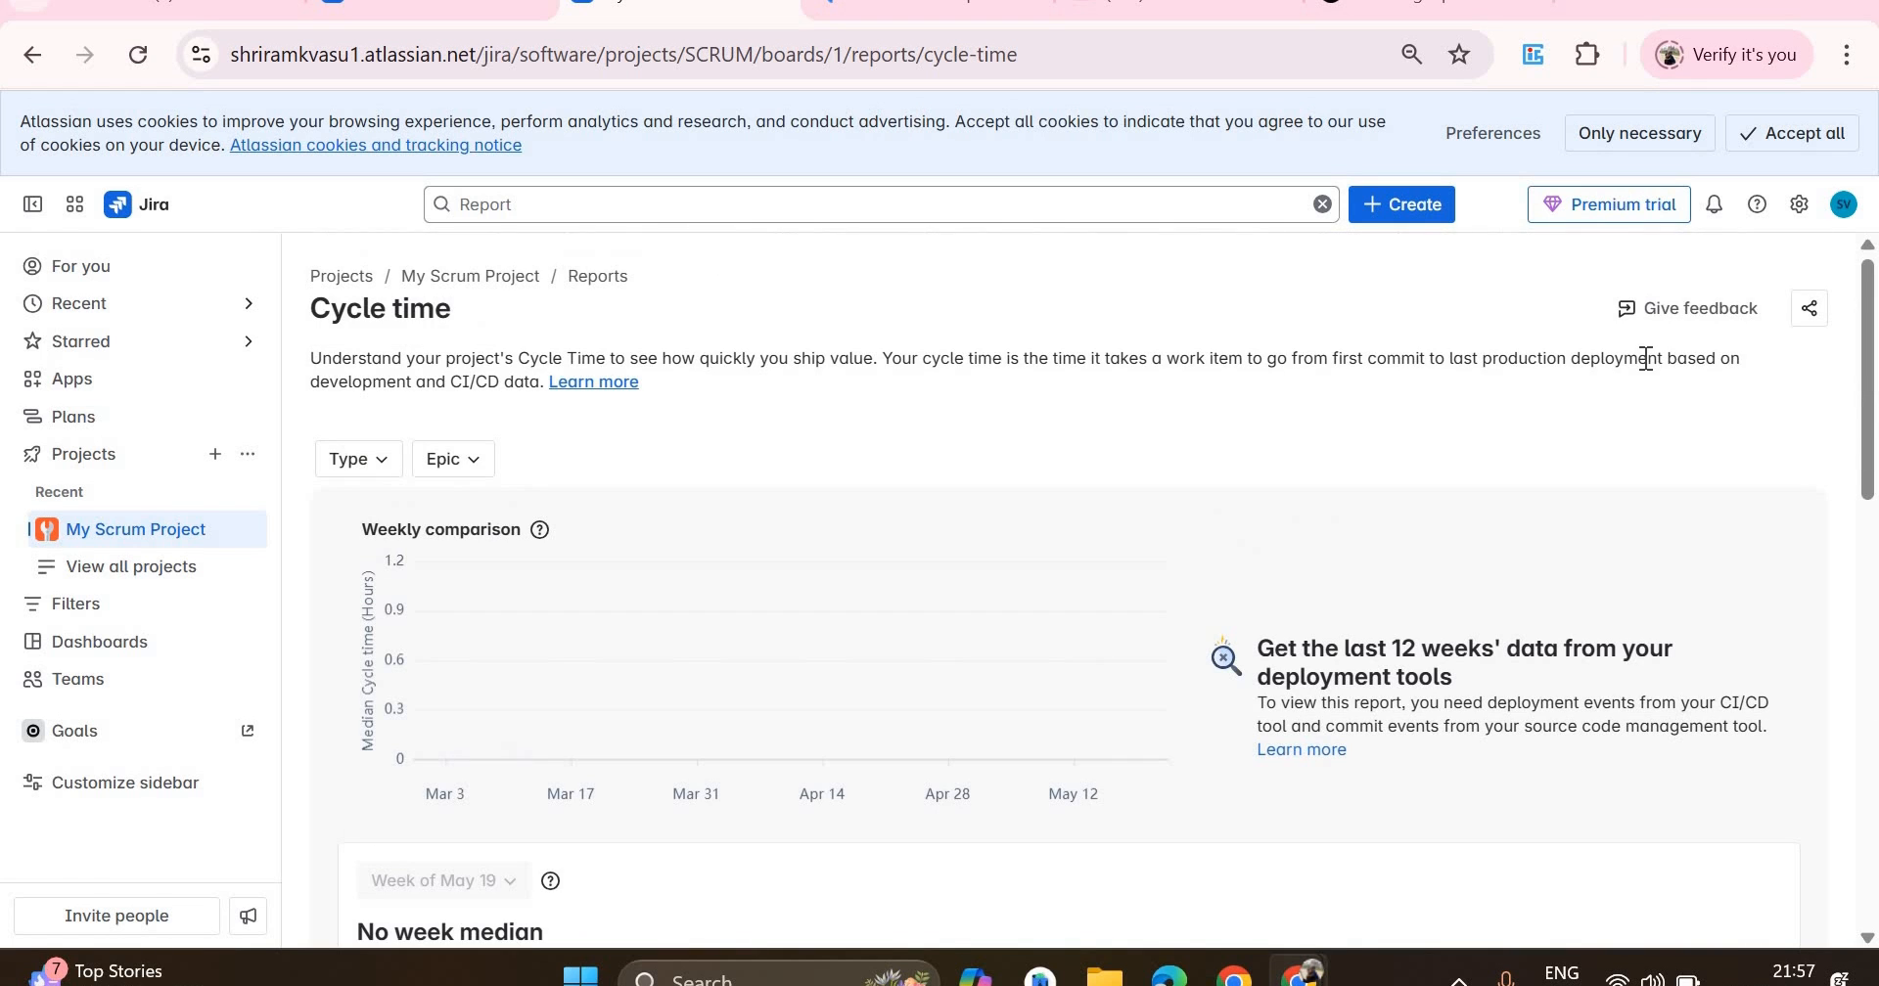